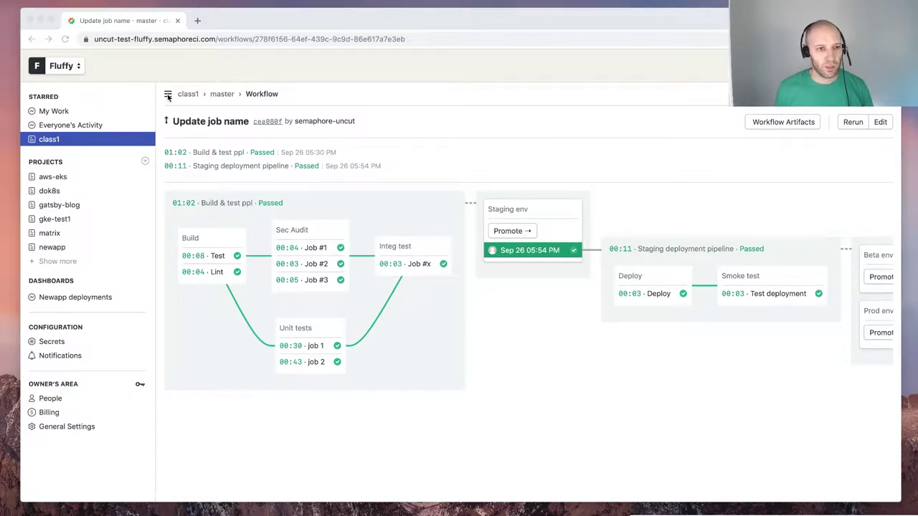
Collapse the Staging env promotion, hide the sidebar, and open the Build block's Test job log.
click(529, 251)
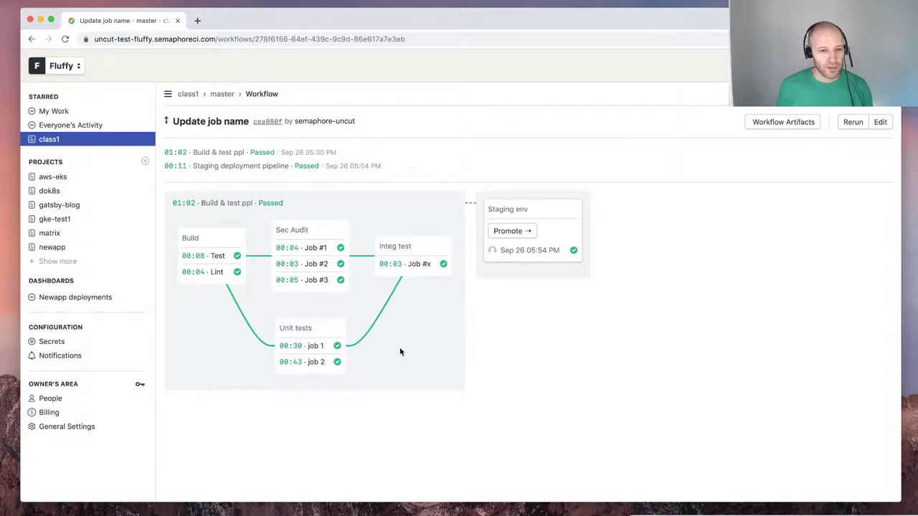
click(168, 94)
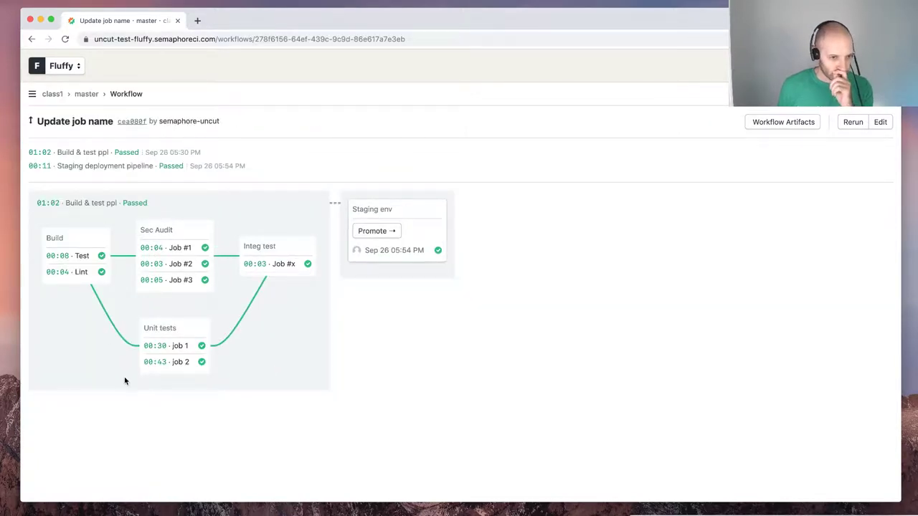
click(79, 258)
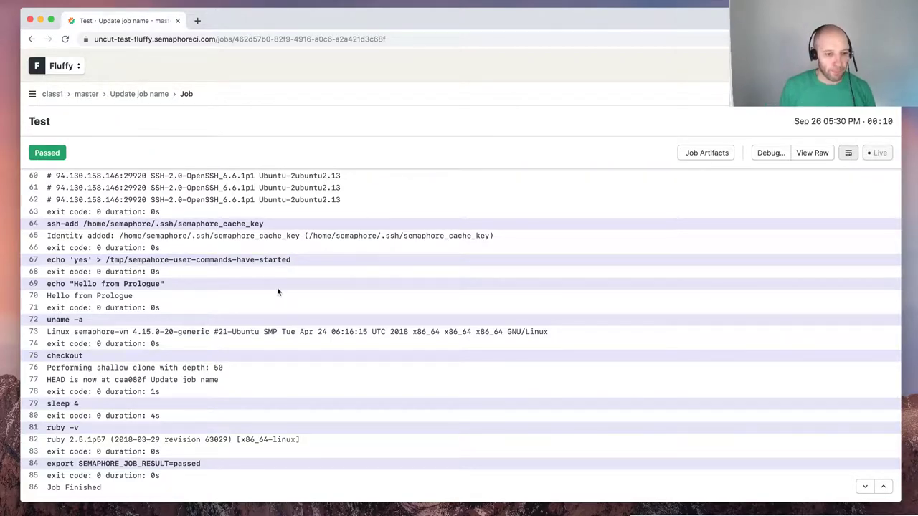
Scroll through the Test job log from top to bottom.
scroll(278, 291, up, 15)
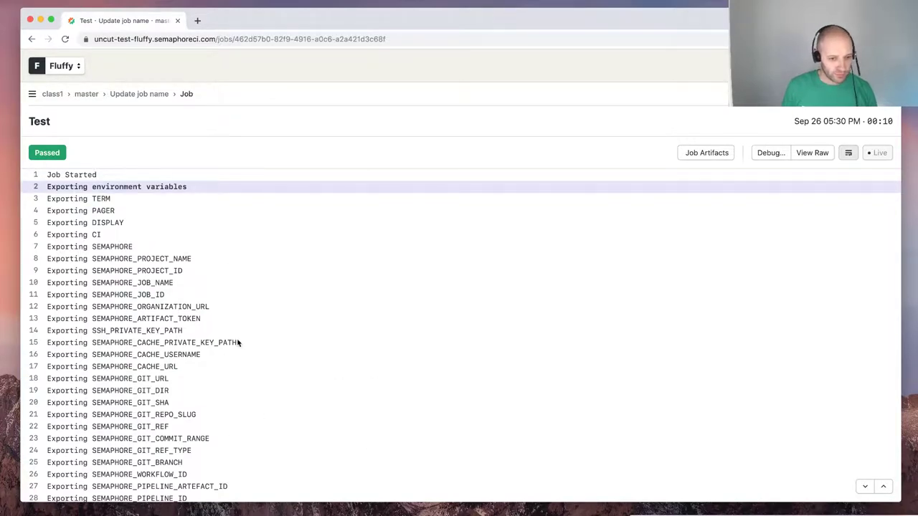
scroll(266, 296, down, 3)
scroll(265, 297, down, 5)
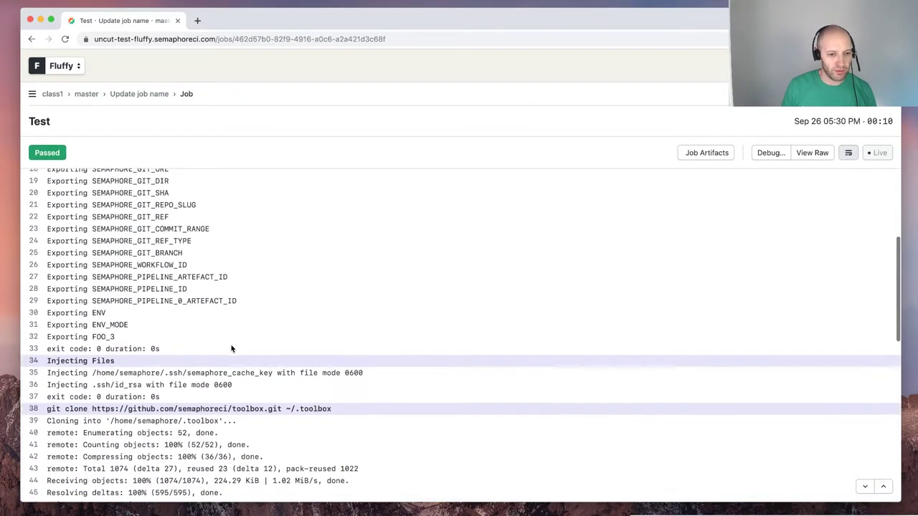
scroll(211, 362, down, 8)
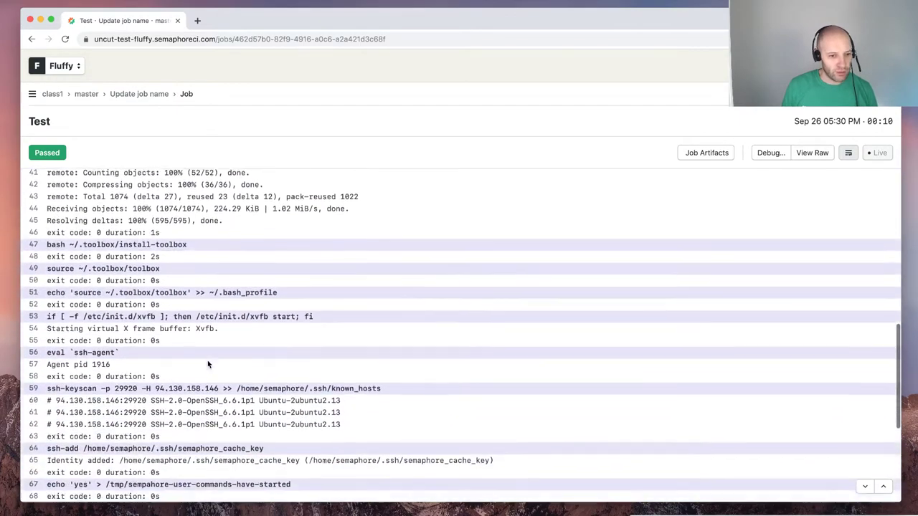
scroll(208, 364, down, 4)
scroll(207, 360, up, 3)
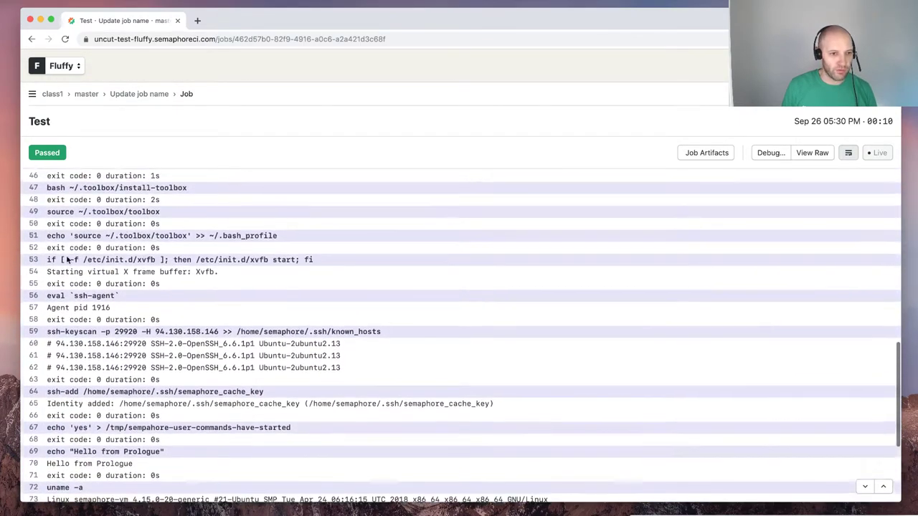
scroll(210, 309, down, 5)
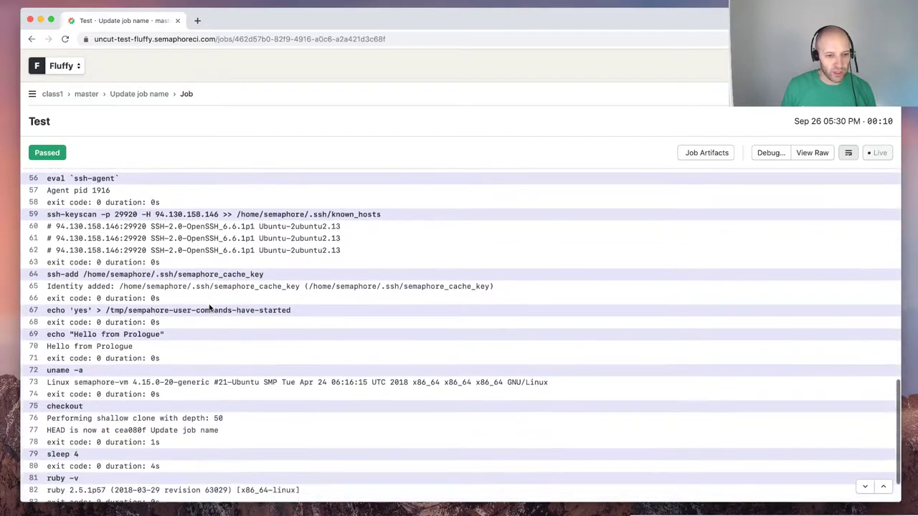
scroll(210, 308, down, 1)
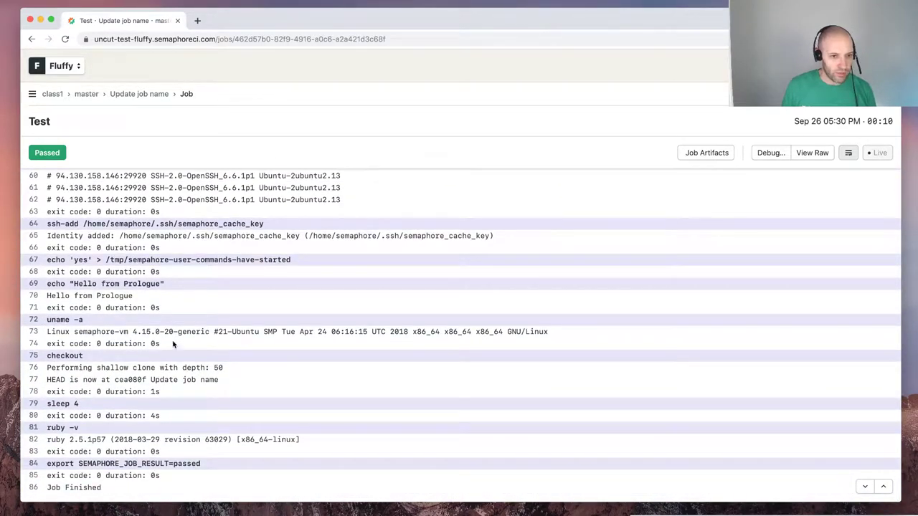
Highlight the prologue echo, kernel, checkout and ruby -v lines, then return to the workflow.
drag(72, 284, 167, 285)
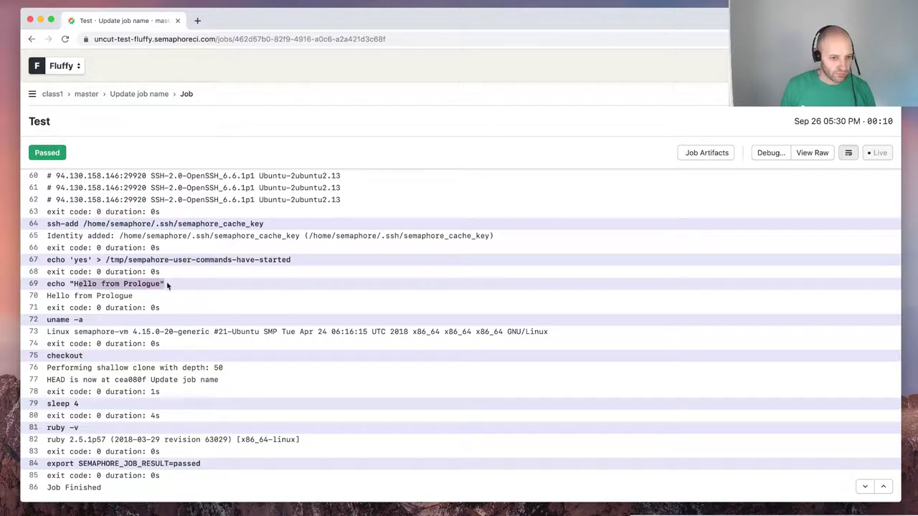
click(165, 285)
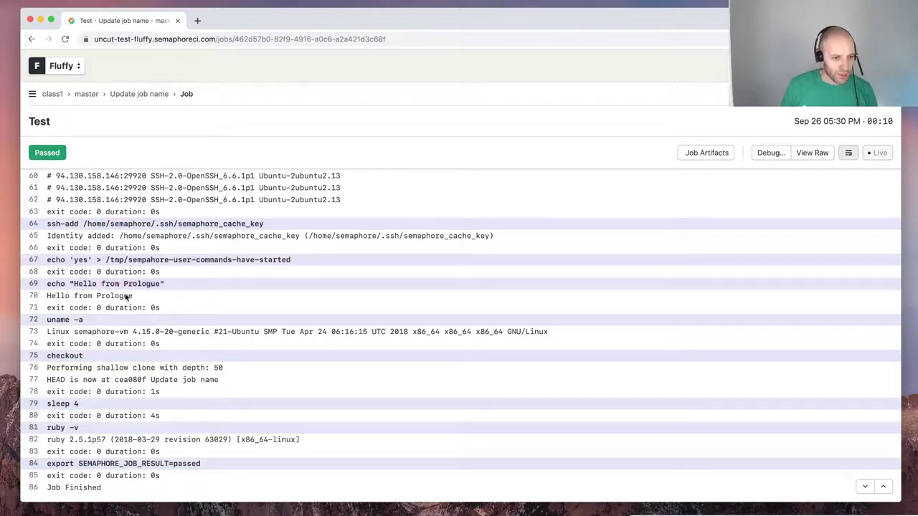
drag(74, 331, 346, 335)
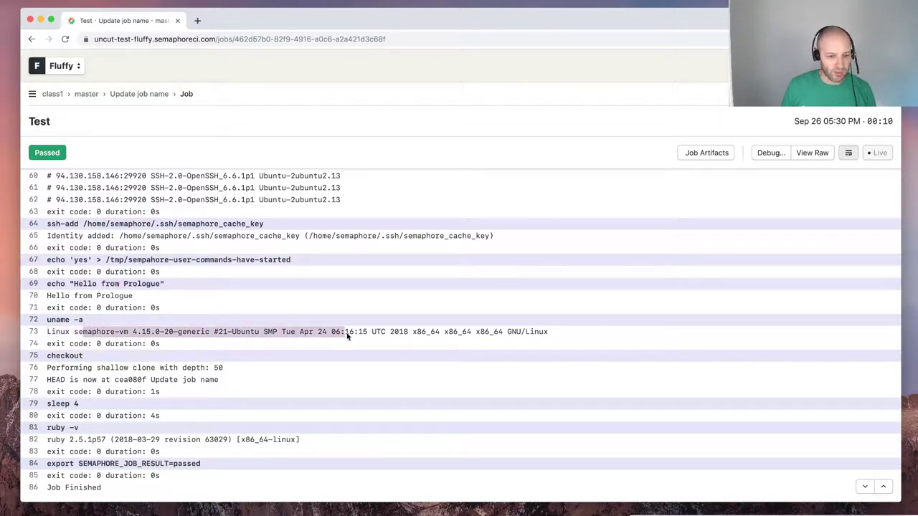
double_click(53, 356)
drag(69, 368, 218, 373)
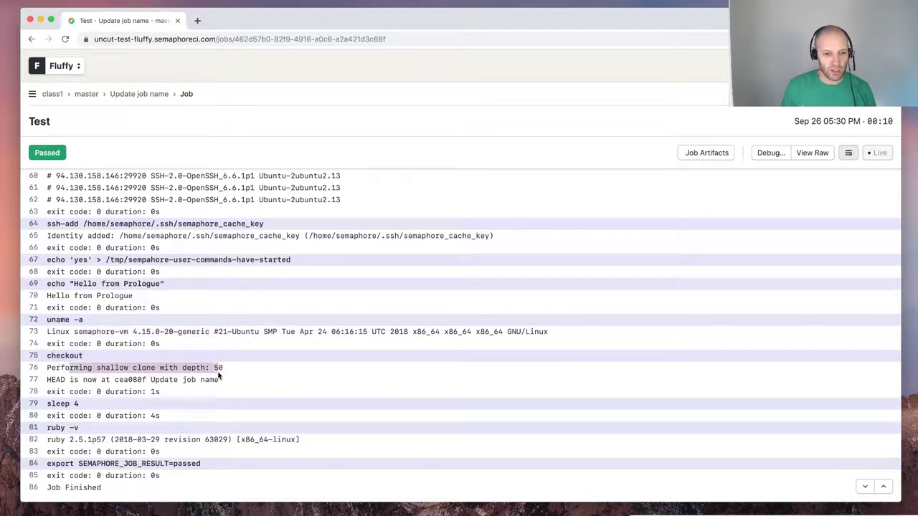
click(63, 407)
drag(49, 429, 94, 435)
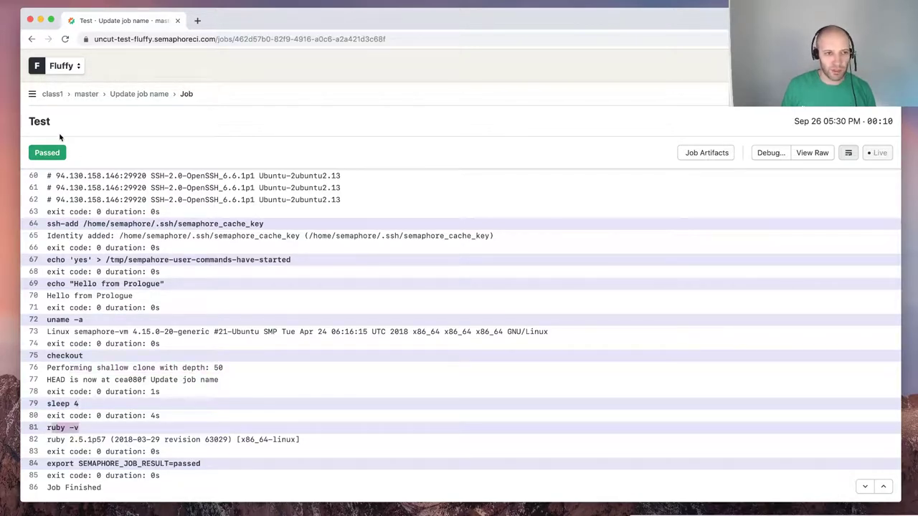
click(32, 93)
click(55, 65)
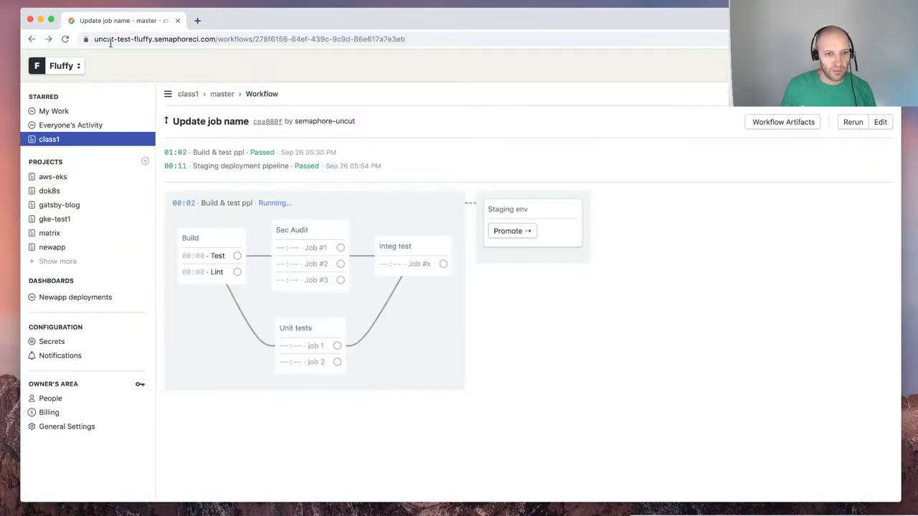
Reload the workflow until Build & test ppl shows Passed, then open it for editing.
click(64, 39)
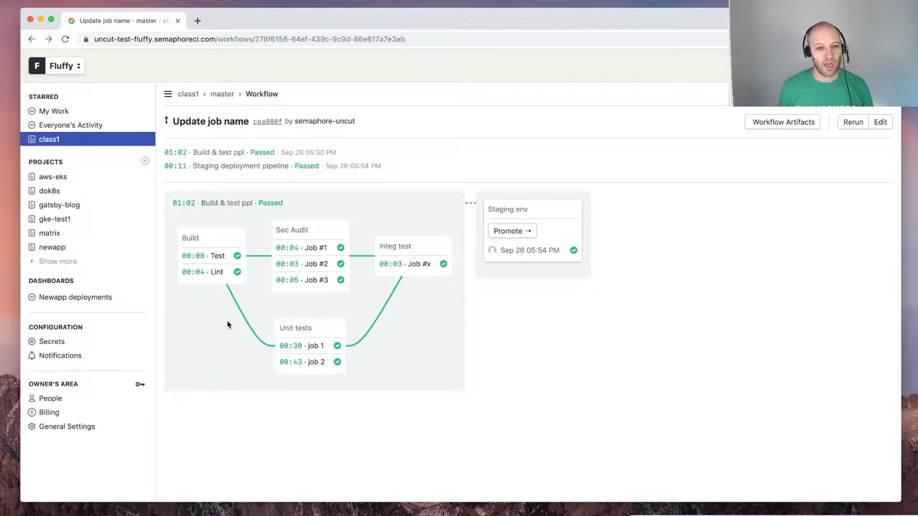
click(881, 123)
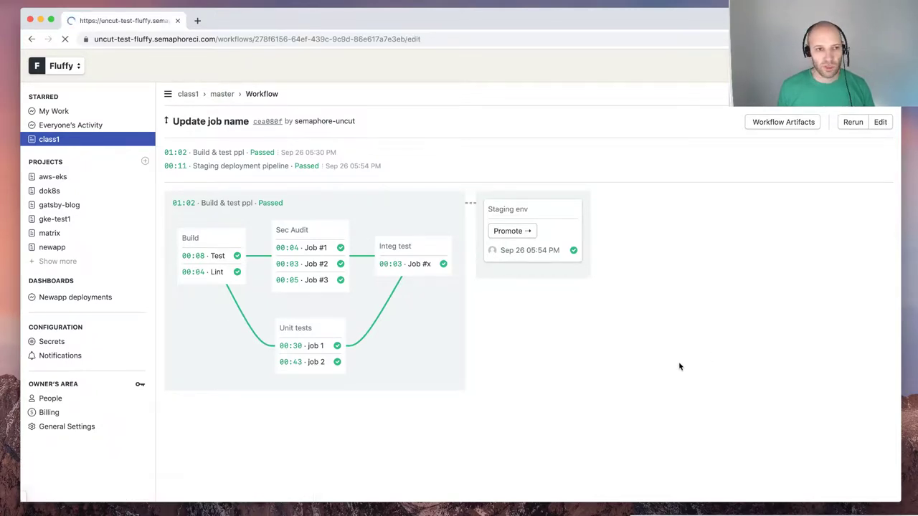
Inspect the Build block's jobs and settings in the Workflow Builder.
click(53, 190)
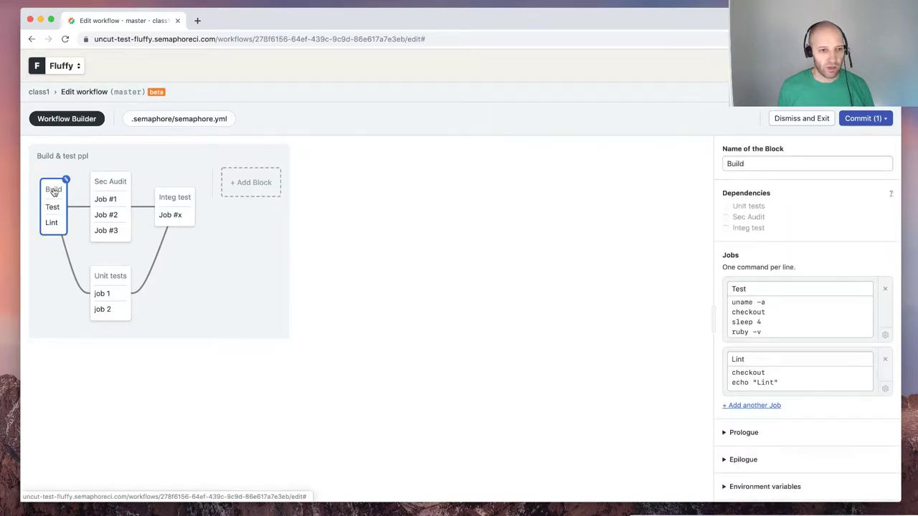
drag(711, 315, 641, 318)
scroll(736, 335, down, 3)
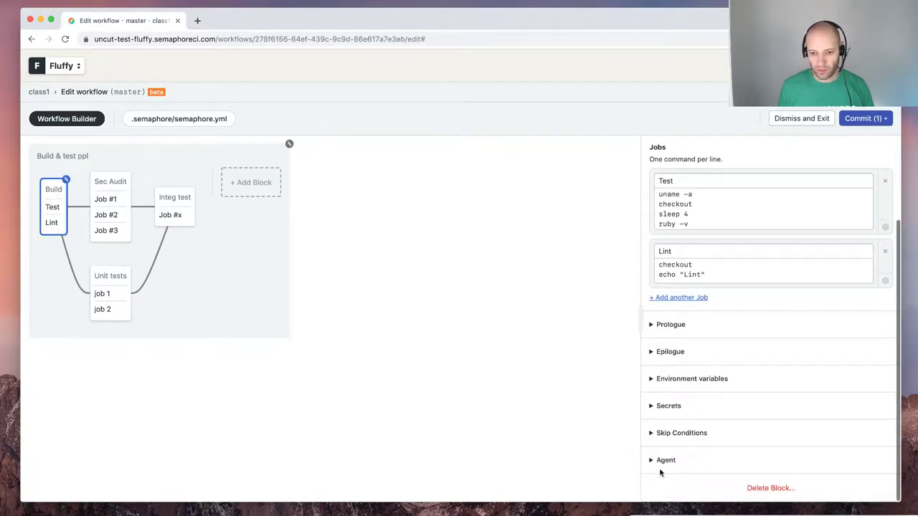
Change the Build & test ppl agent's environment type from Linux to Docker Container(s).
click(193, 150)
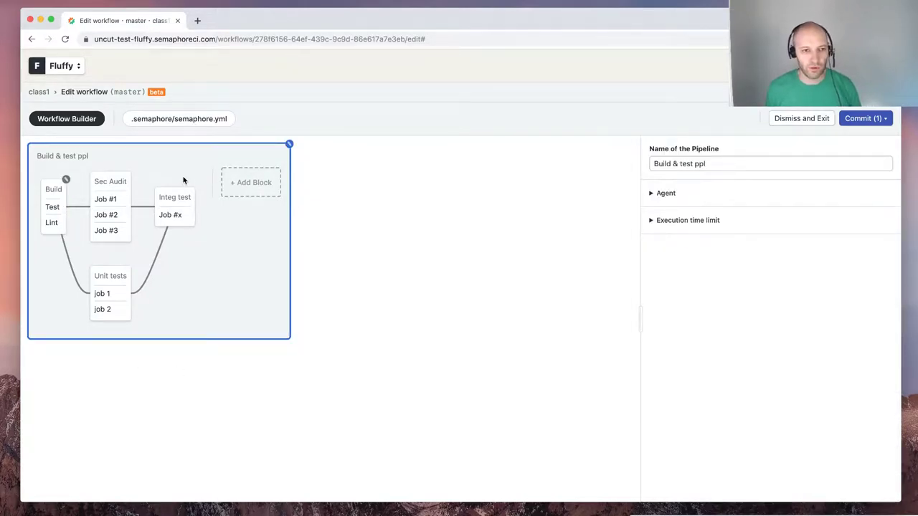
click(650, 196)
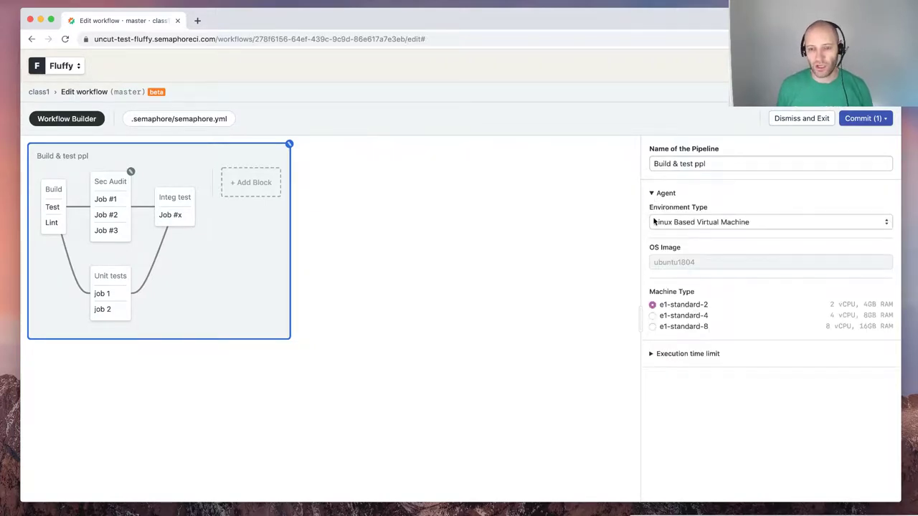
click(730, 225)
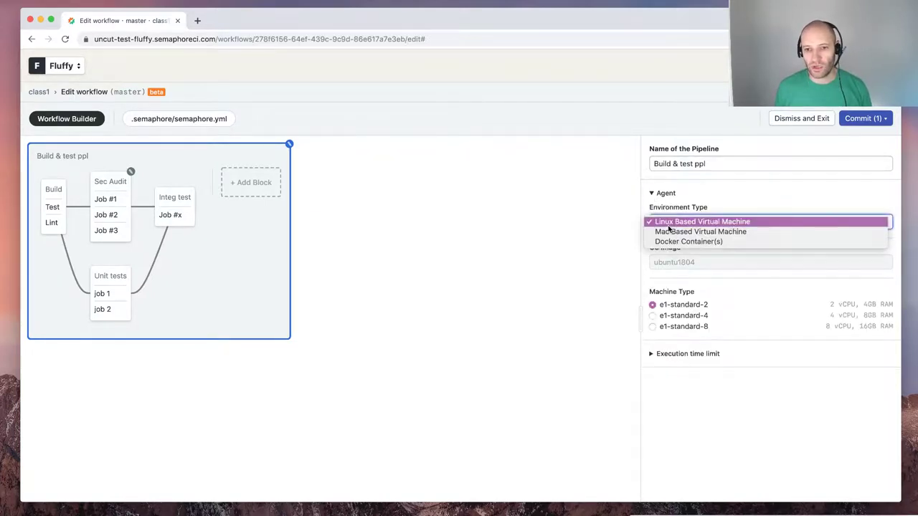
click(766, 196)
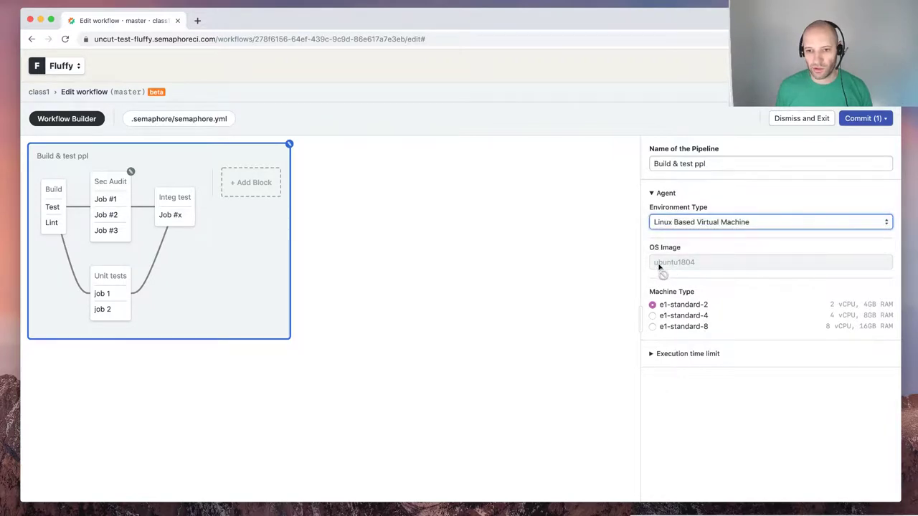
click(708, 223)
click(690, 233)
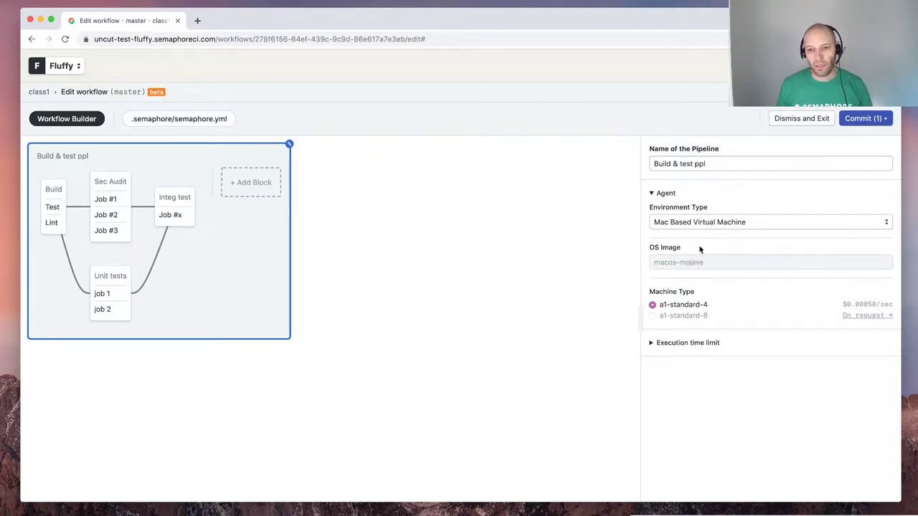
click(693, 225)
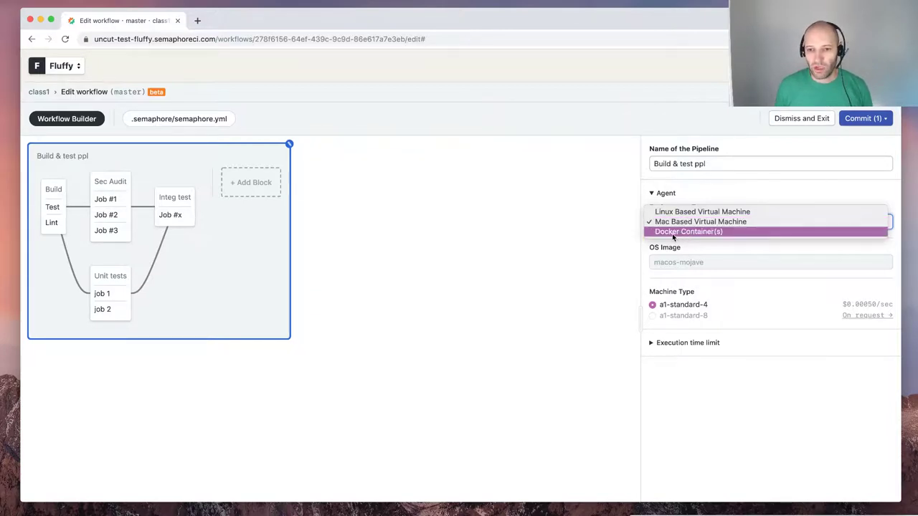
click(672, 231)
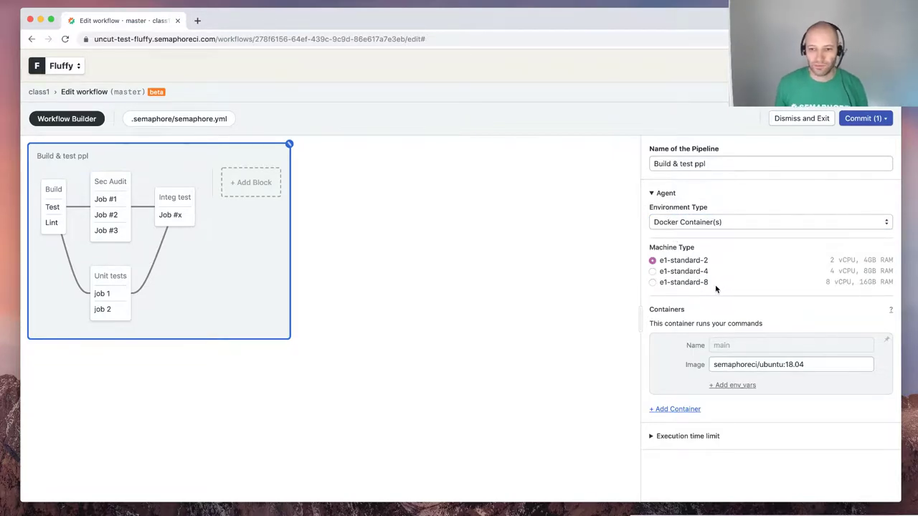
Check the main semaphoreci/ubuntu:18.04 image, then add a second container, c2.
mouse_move(715, 368)
mouse_down()
mouse_move(815, 367)
mouse_move(714, 367)
mouse_up()
click(816, 368)
double_click(796, 367)
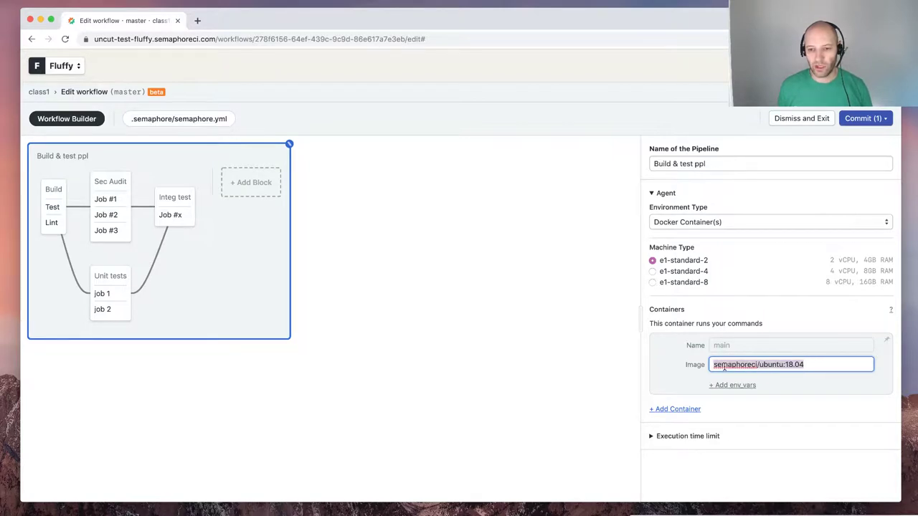
triple_click(733, 366)
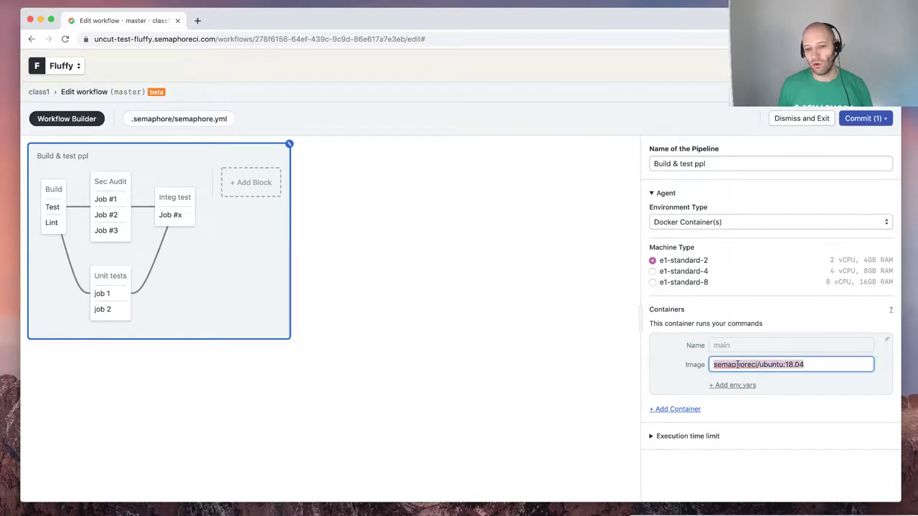
click(737, 366)
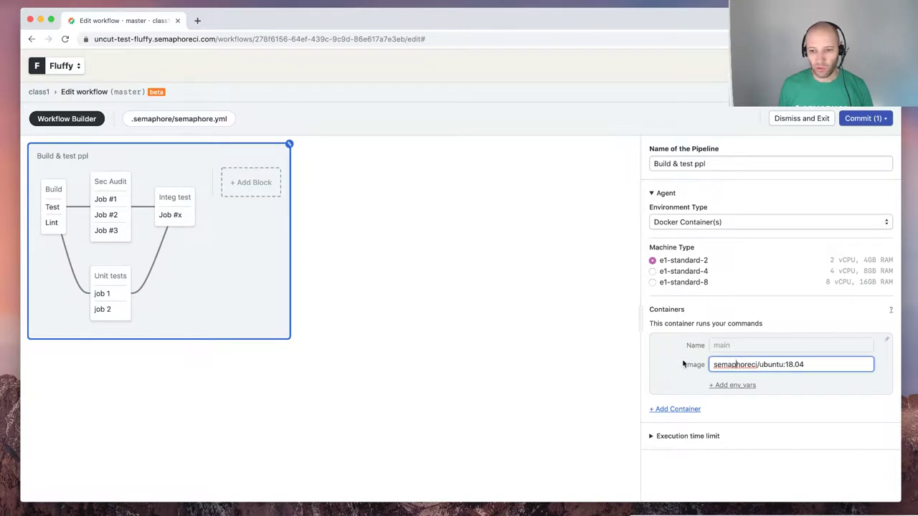
click(674, 409)
scroll(775, 431, down, 1)
Start entering a semaphoreci image name in the c2 container's Image field.
click(760, 416)
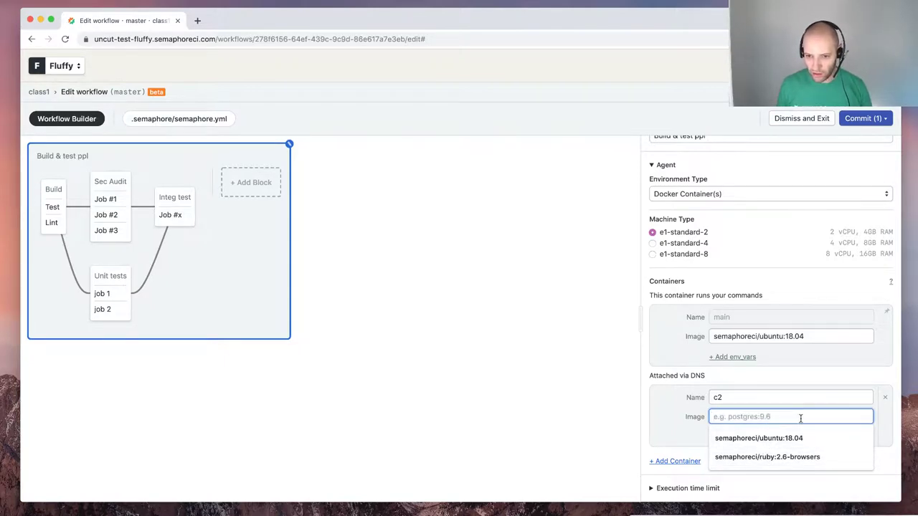
text(semap)
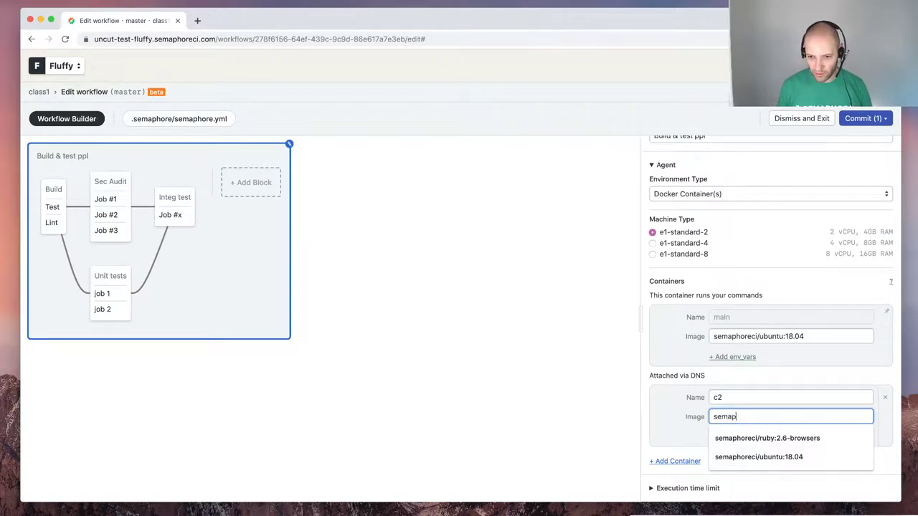
text(jpre)
key(BackSpace)
key(BackSpace)
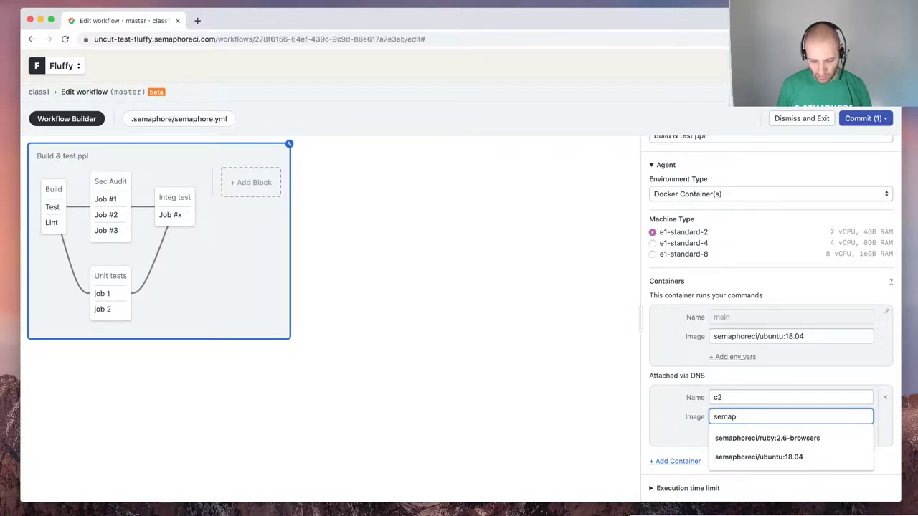
text(jp)
key(BackSpace)
key(BackSpace)
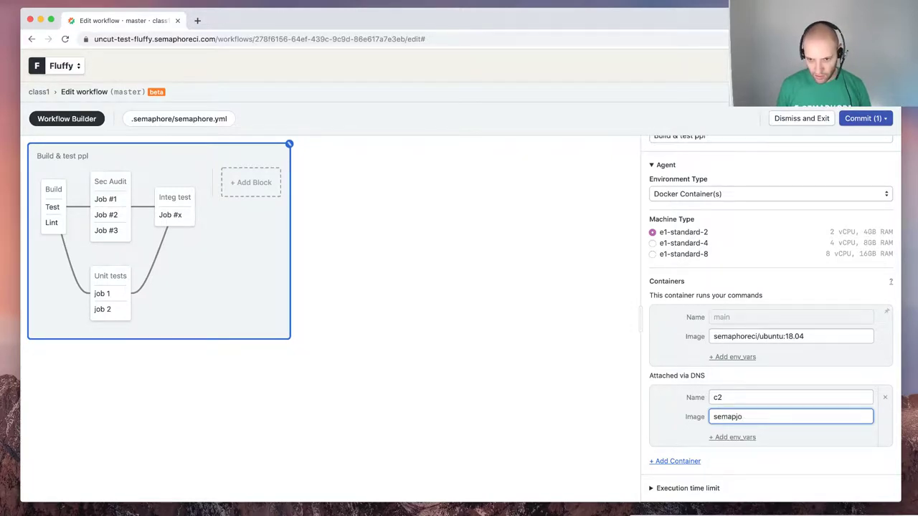
text(hore/po)
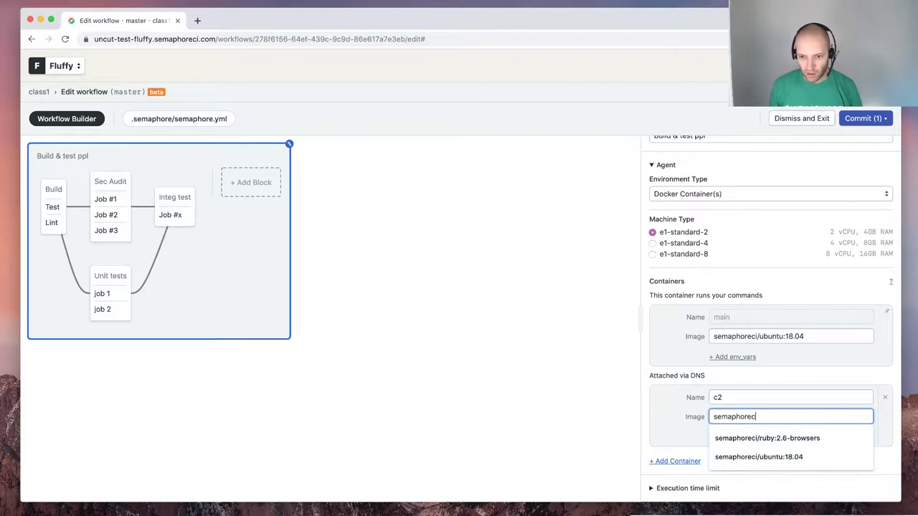
key(BackSpace)
text(ci/p)
key(BackSpace)
key(BackSpace)
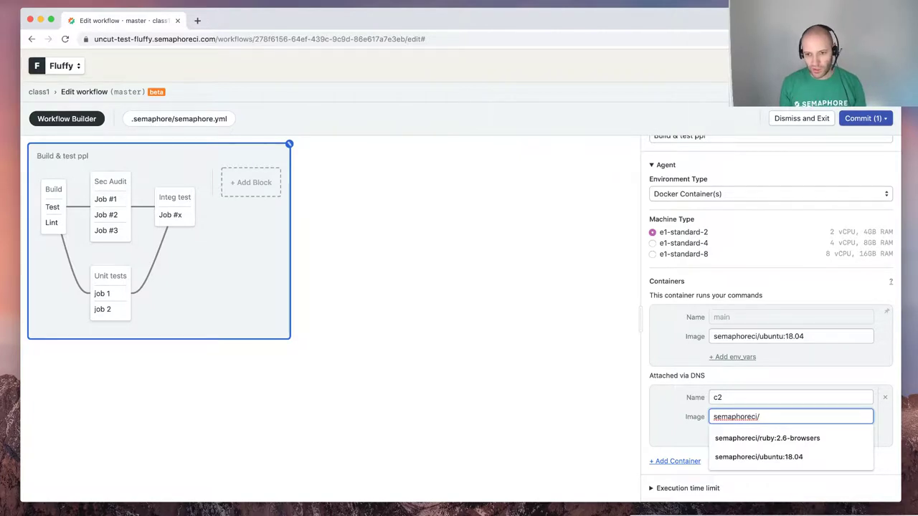
Replace c2's image with postgres:9.6 and confirm the field.
key(super+a)
key(BackSpace)
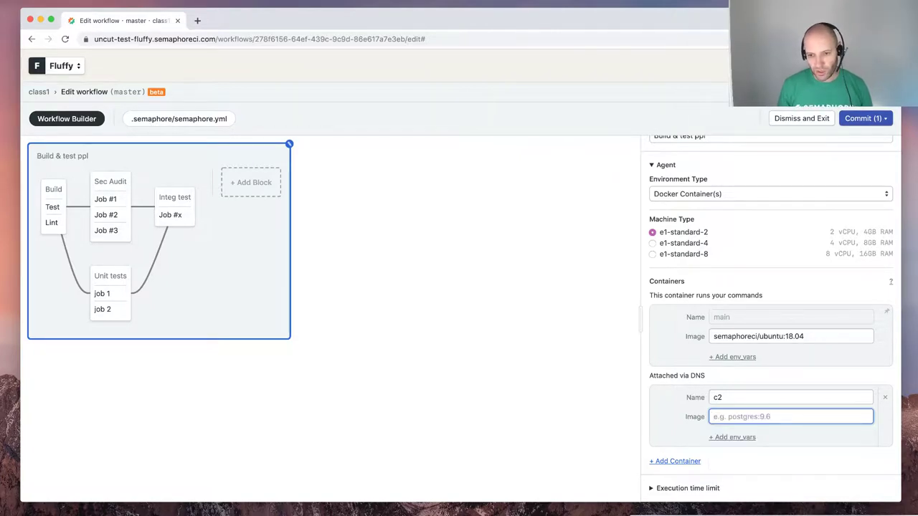
text(po)
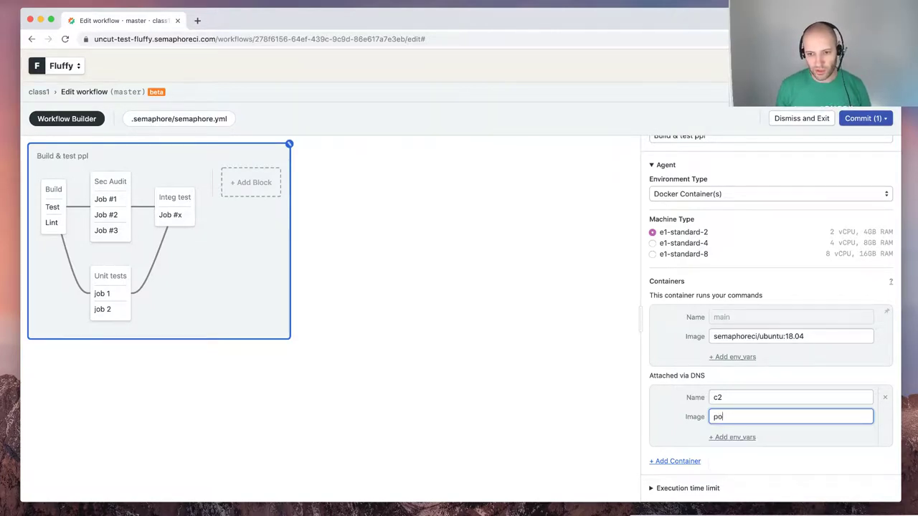
text(stgres:9.6)
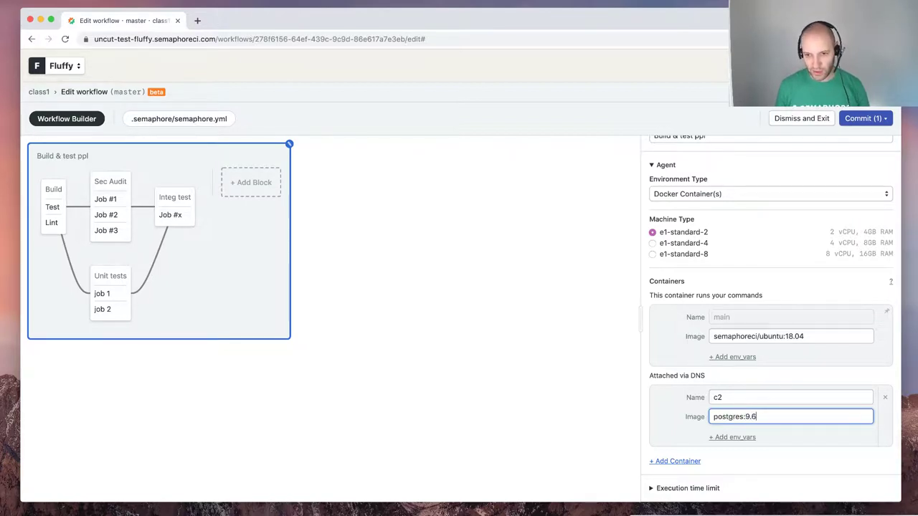
click(777, 382)
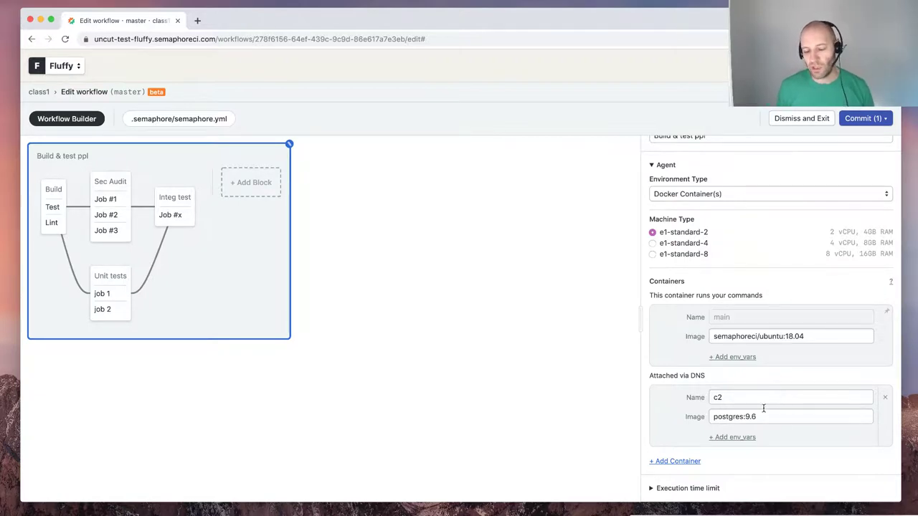
scroll(765, 400, up, 1)
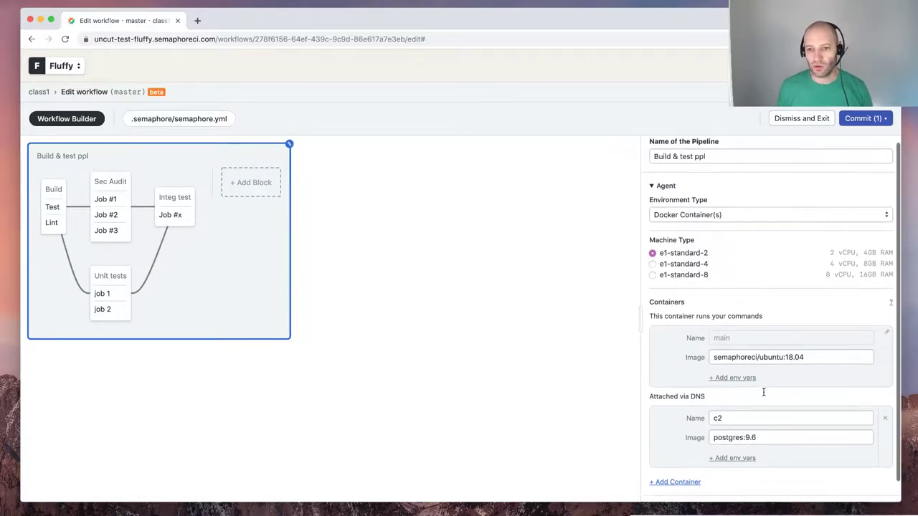
scroll(782, 424, down, 1)
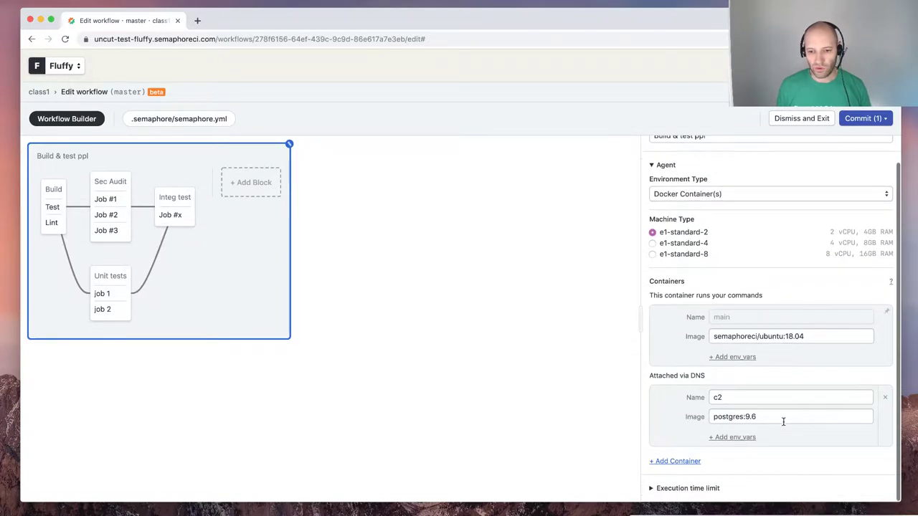
scroll(775, 429, up, 1)
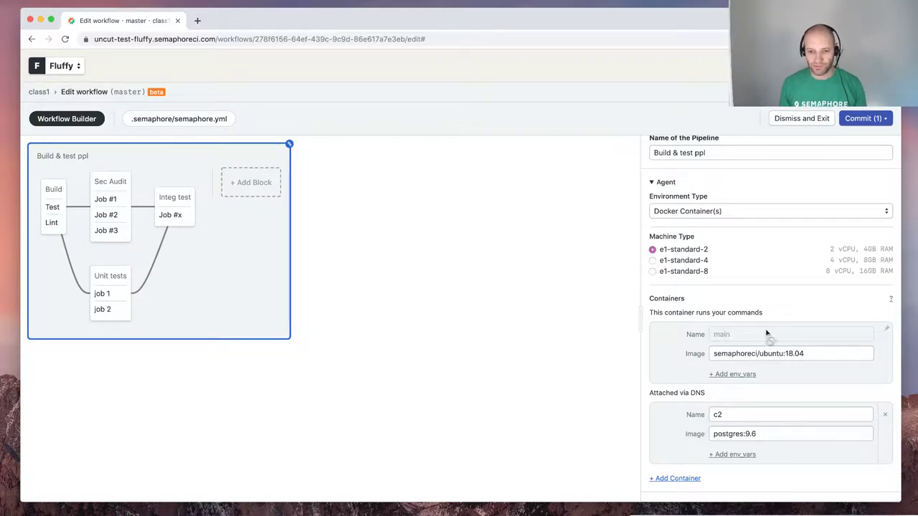
scroll(767, 359, up, 1)
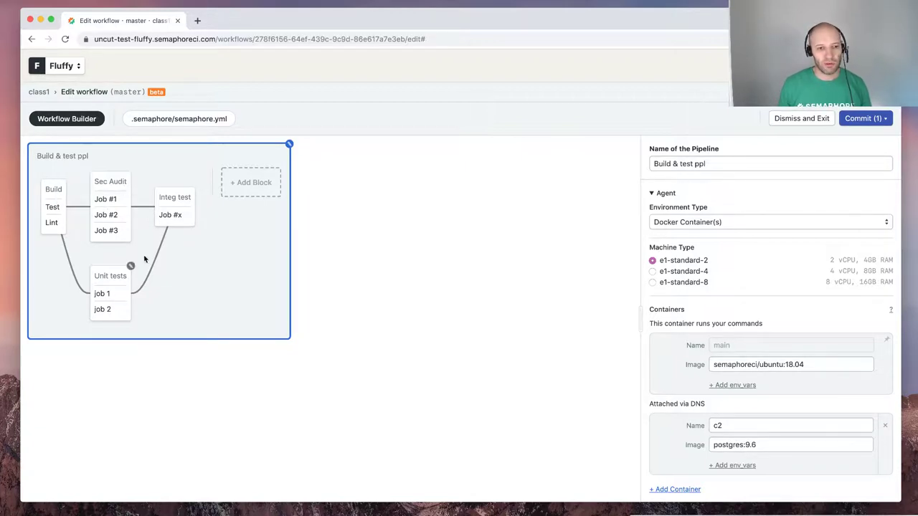
Switch the agent back to Linux Based Virtual Machine (e1-standard-2), discarding container settings.
click(702, 222)
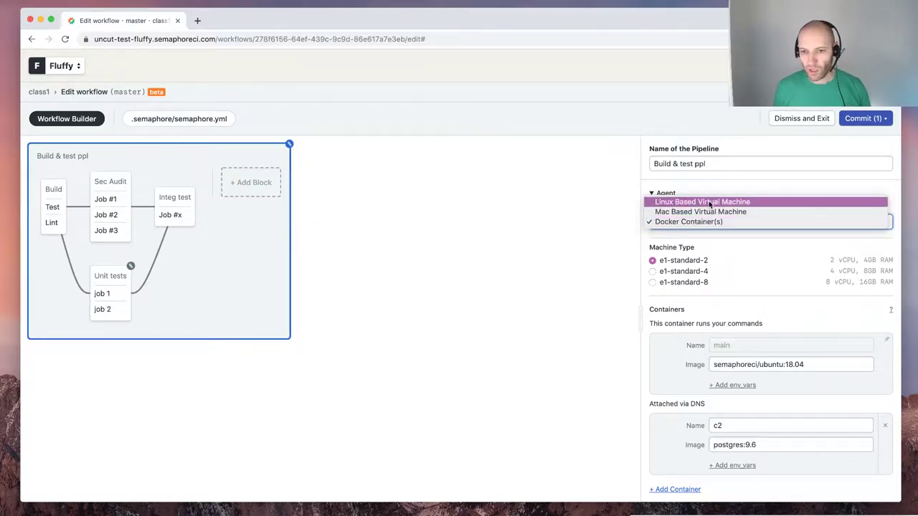
click(709, 203)
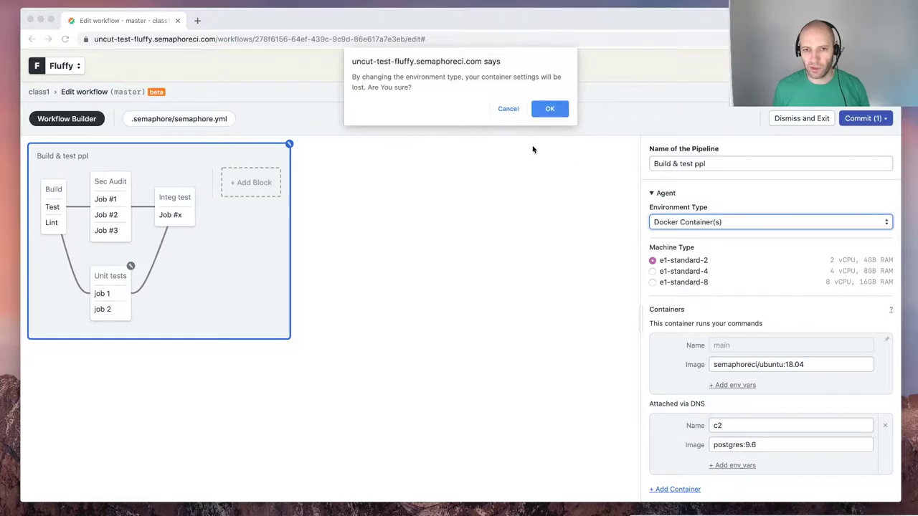
click(552, 104)
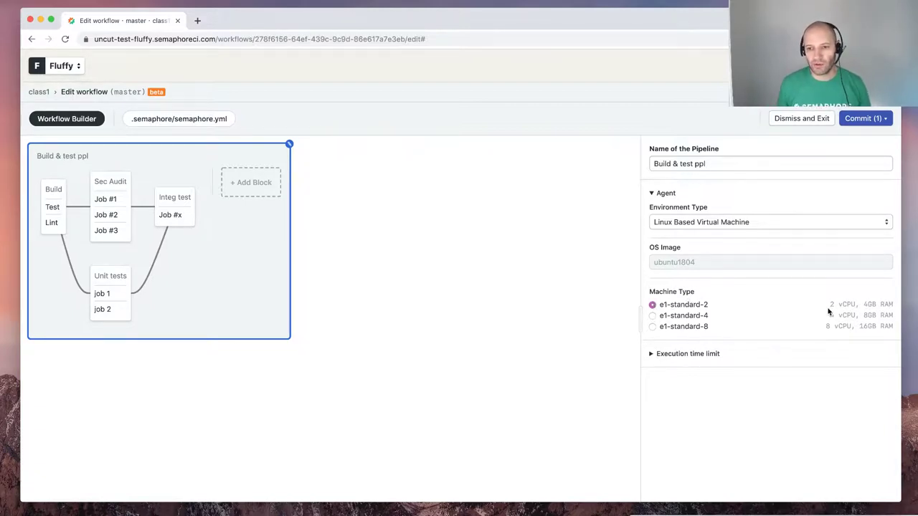
drag(832, 305, 872, 305)
click(875, 305)
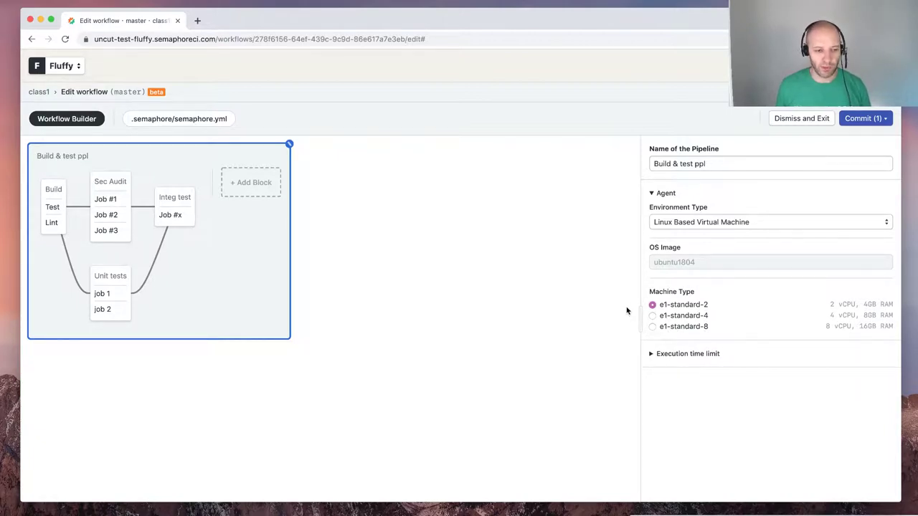
Inspect the Build, Sec Audit and Integ test blocks, then add a new block depending on Build.
click(54, 189)
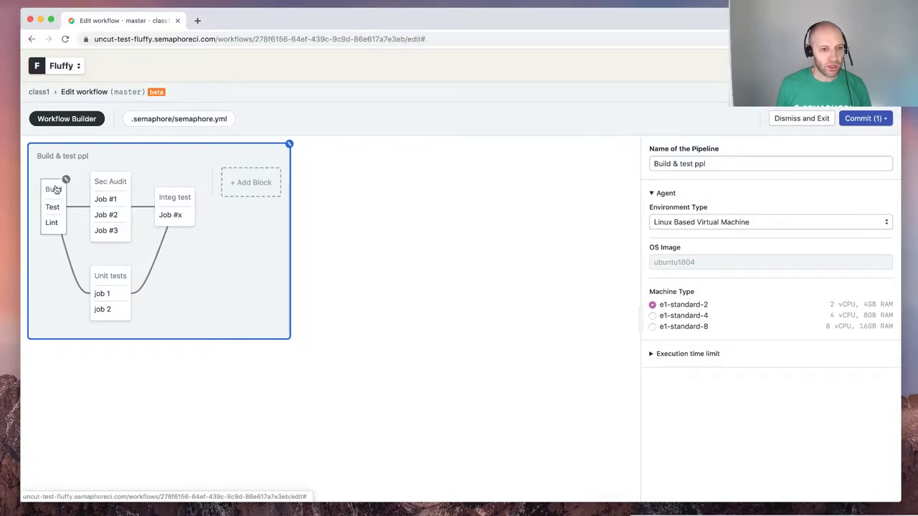
click(108, 190)
click(169, 208)
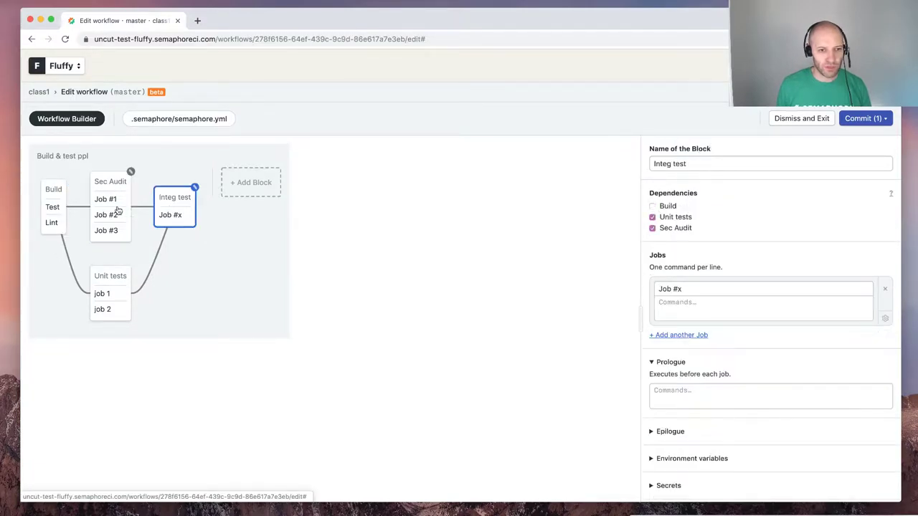
click(106, 209)
click(64, 208)
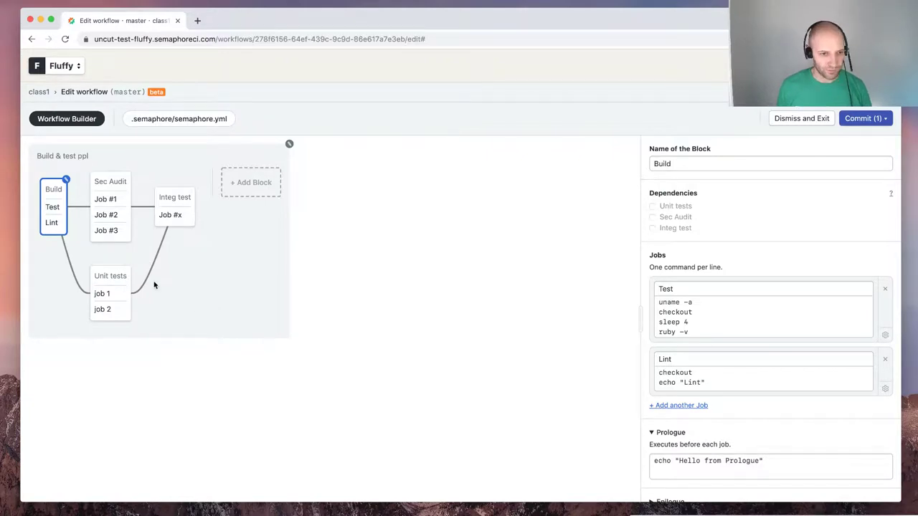
click(256, 185)
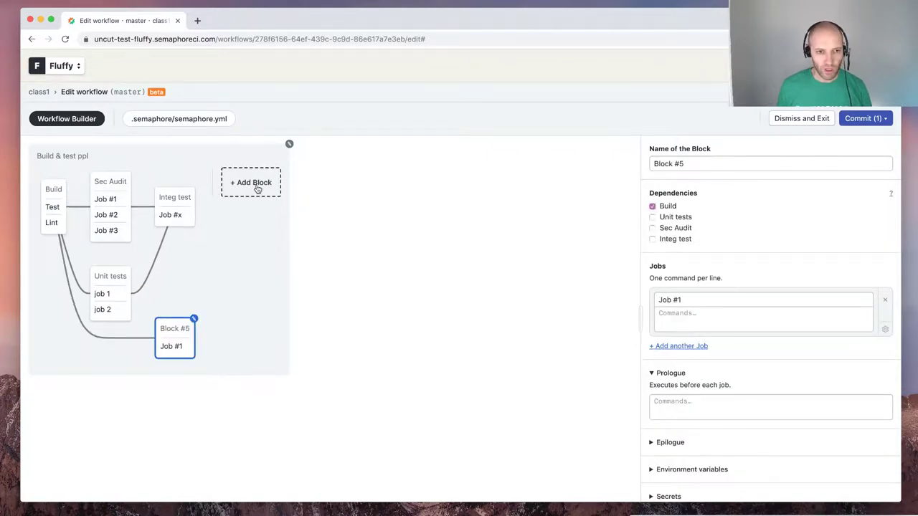
Rename the new block to 'Checks on macOS'.
triple_click(702, 163)
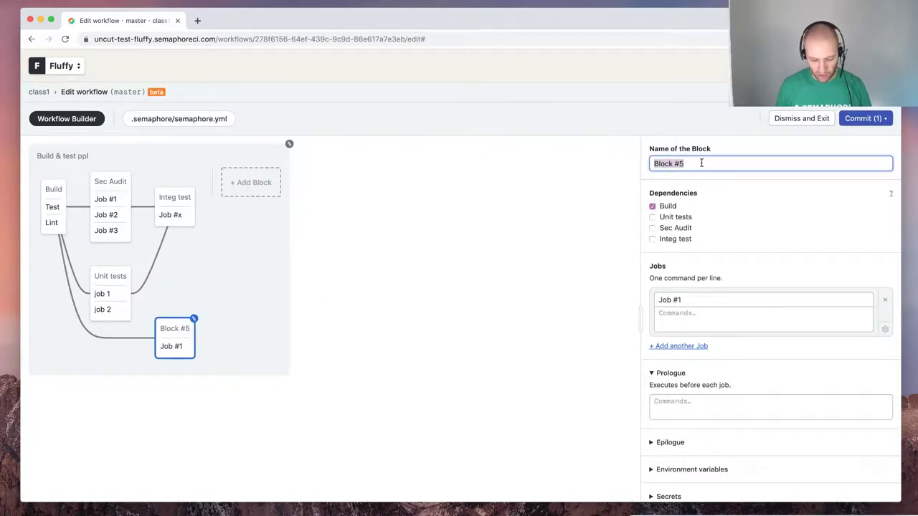
text(mac)
key(BackSpace)
key(BackSpace)
text(Ch)
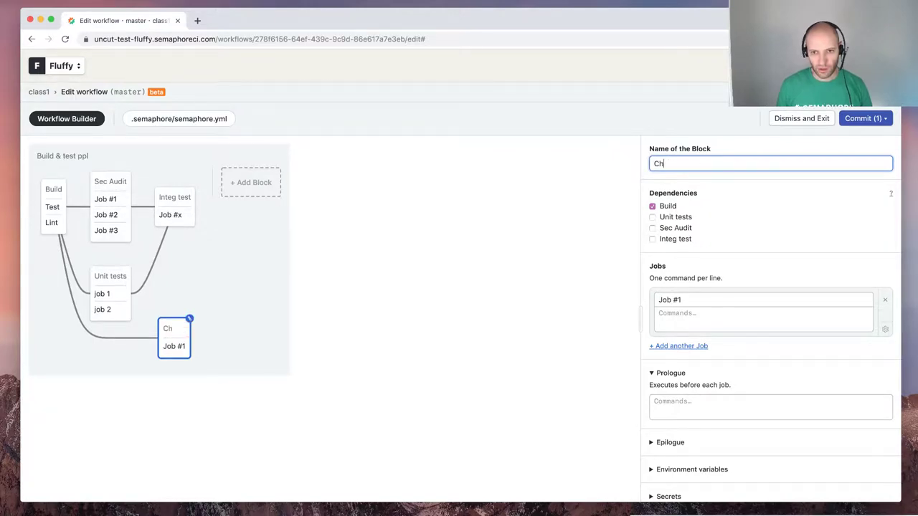
text(ceecks)
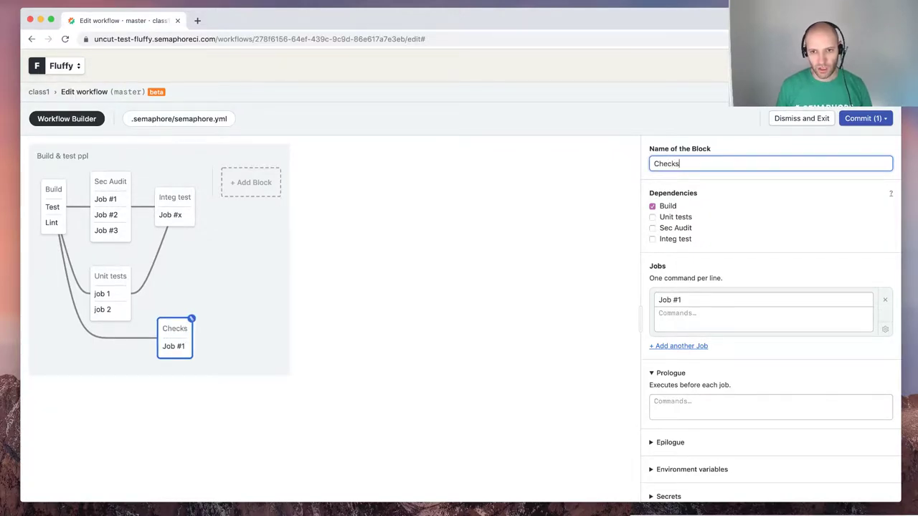
text( on macOS)
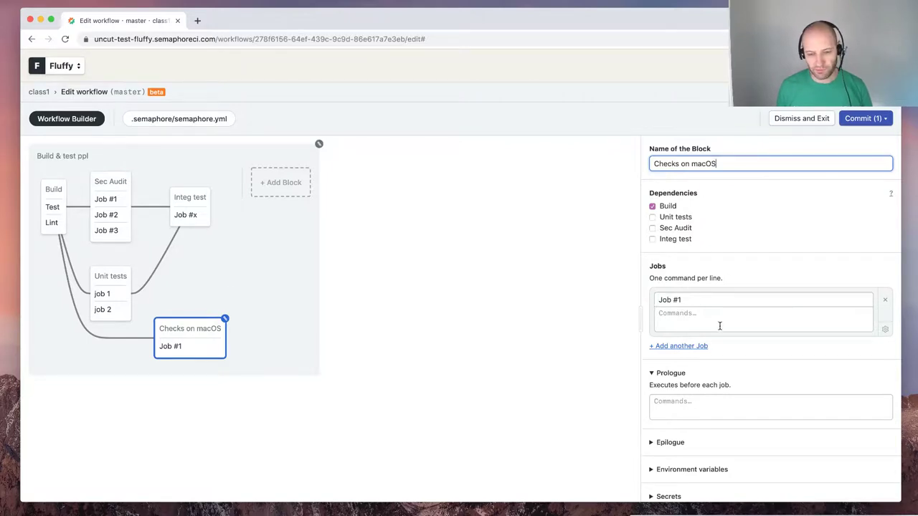
scroll(719, 325, down, 2)
scroll(717, 332, down, 1)
scroll(715, 328, up, 3)
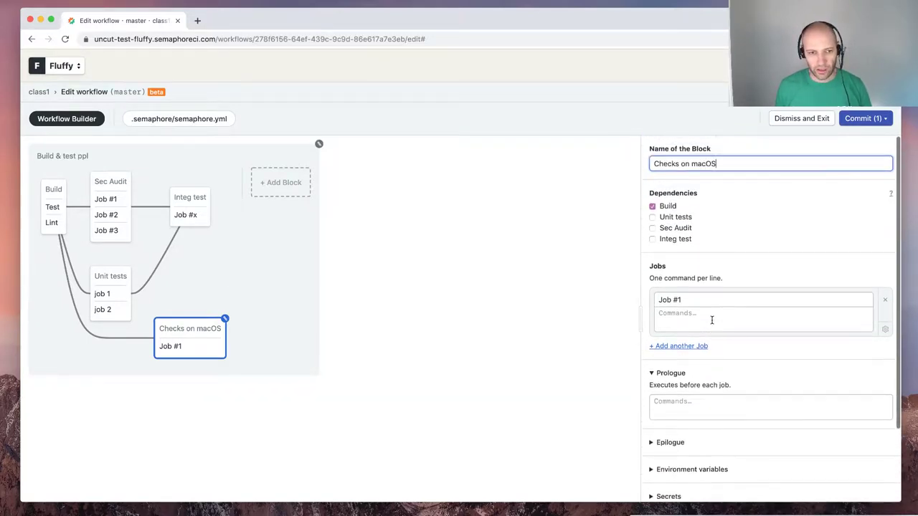
click(190, 210)
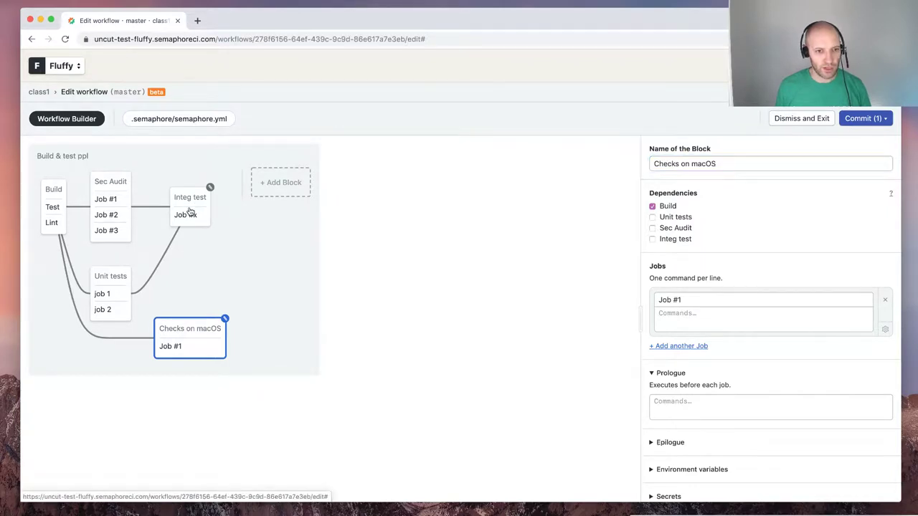
Add Checks on macOS as a dependency of the Integ test block.
click(192, 211)
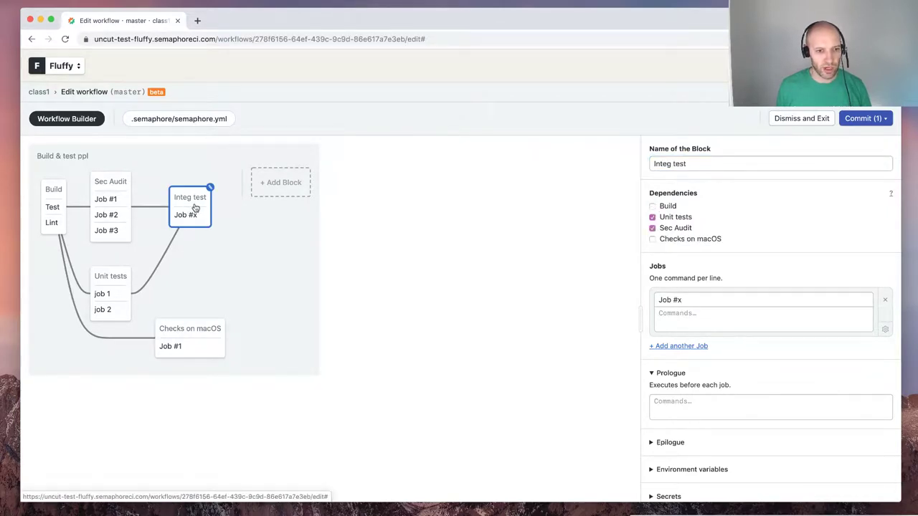
click(652, 240)
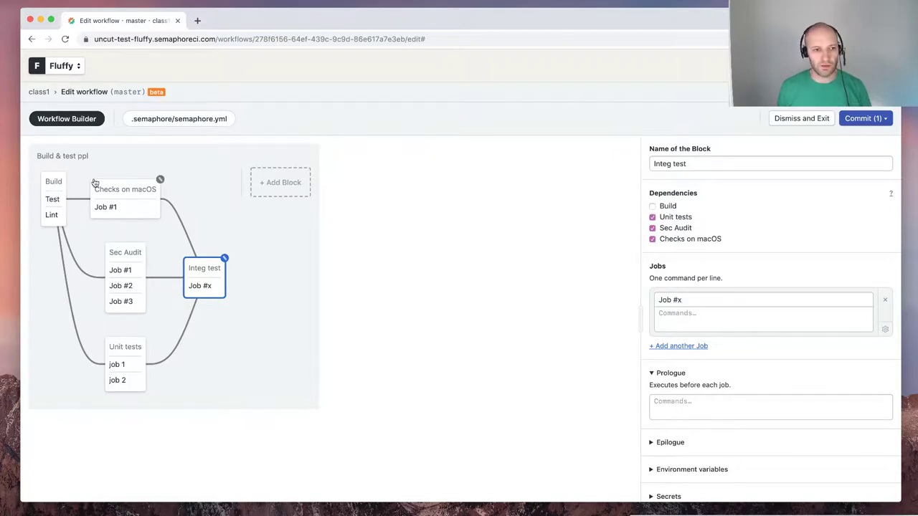
click(131, 205)
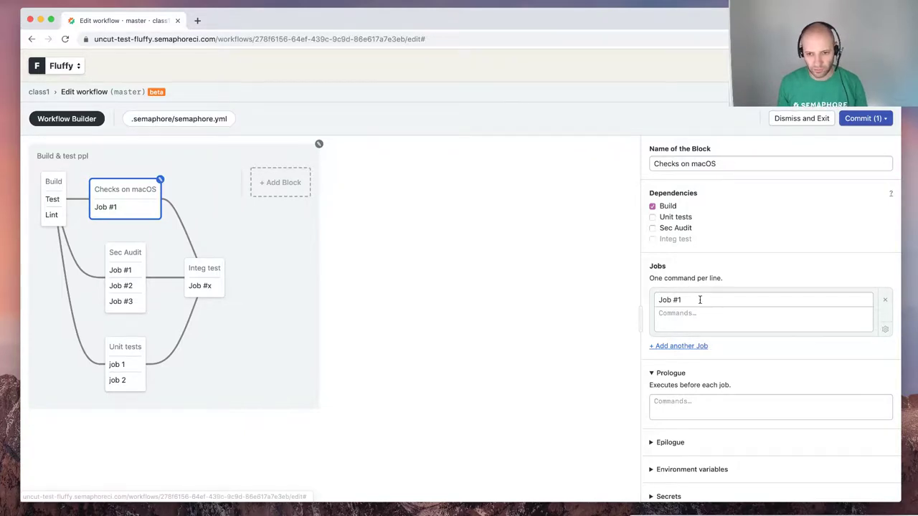
Rename the block's Job #1 to 'macOS Unit tests'.
triple_click(699, 300)
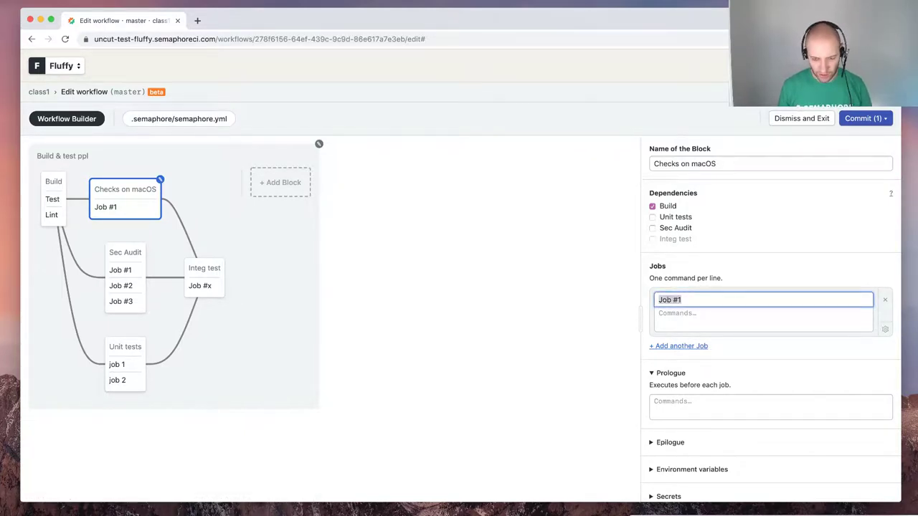
text(macOS Unit tests)
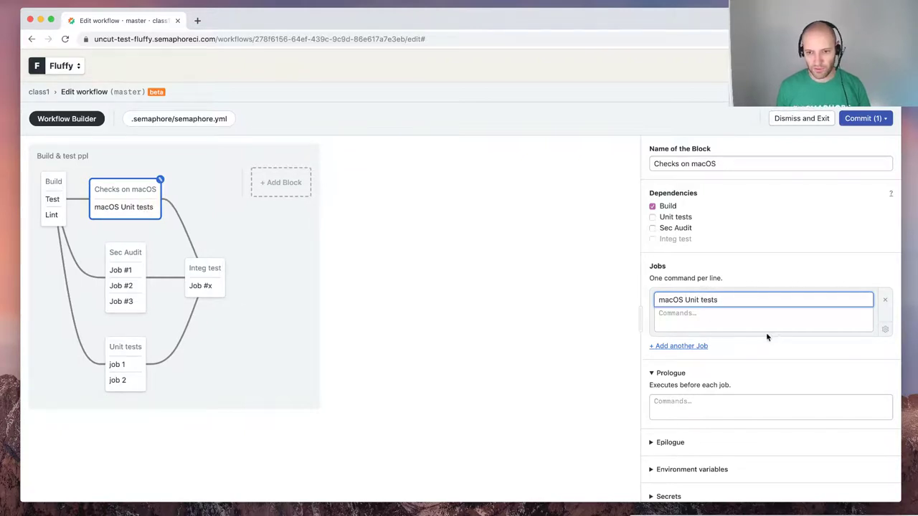
scroll(766, 332, down, 3)
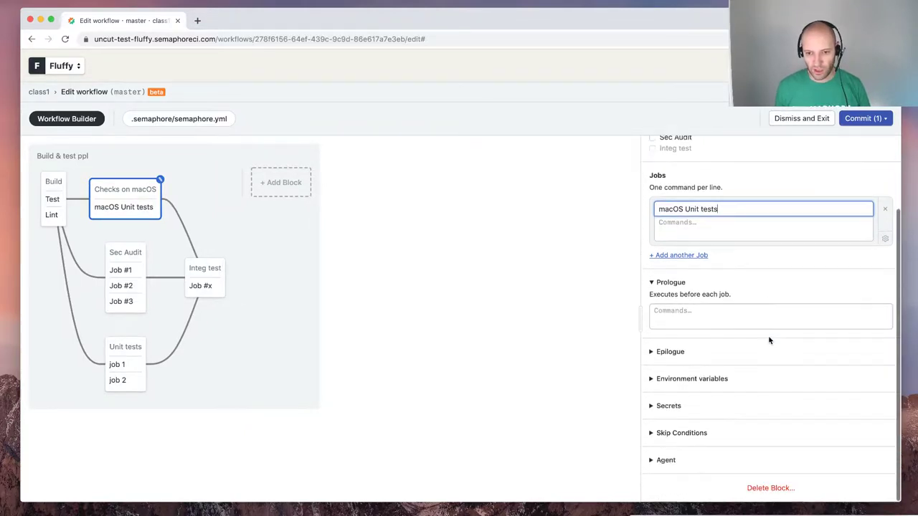
Override the global agent so the block runs on a Mac Based Virtual Machine.
click(651, 462)
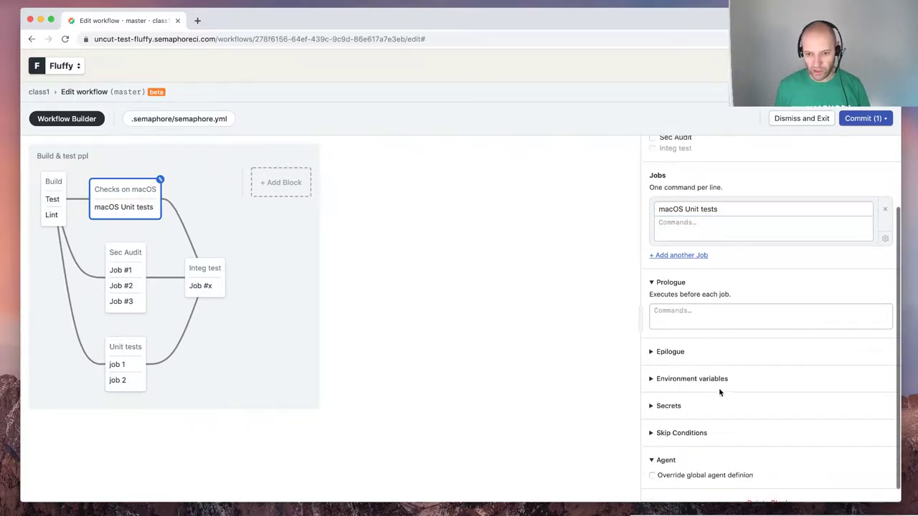
scroll(719, 388, down, 1)
click(652, 461)
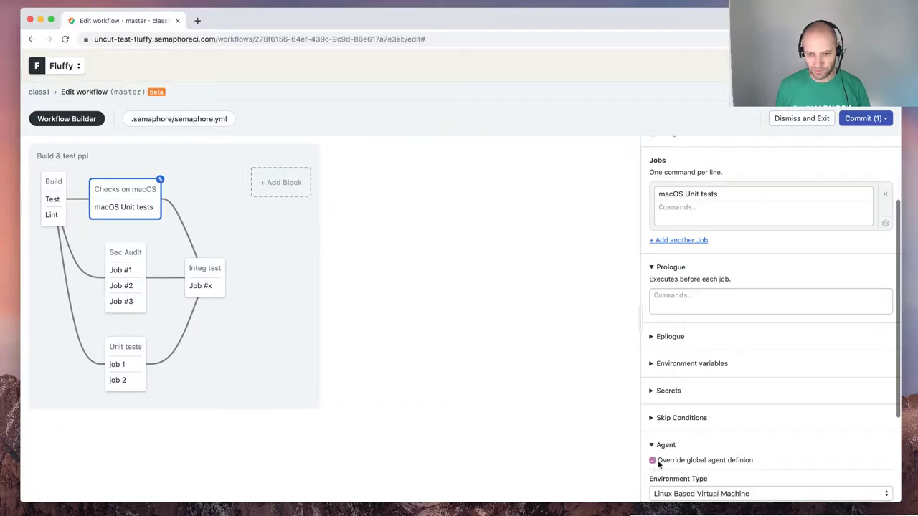
scroll(742, 400, down, 4)
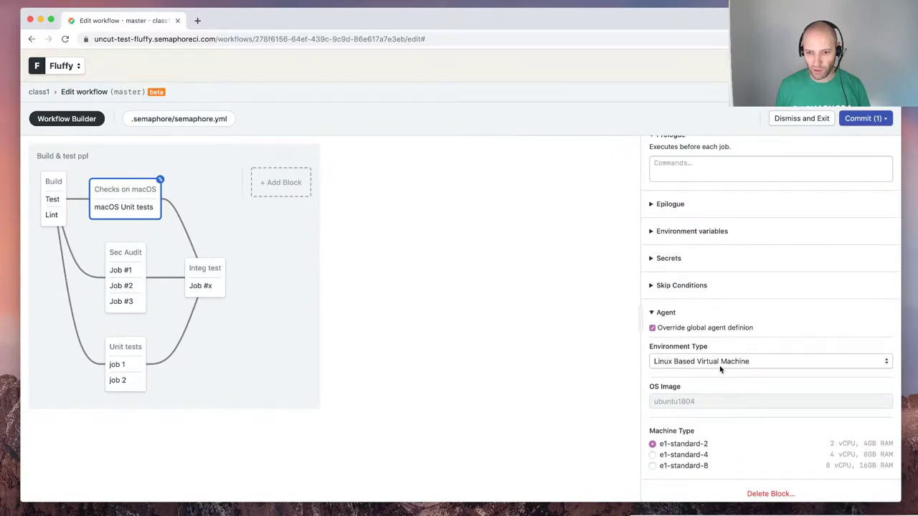
click(720, 366)
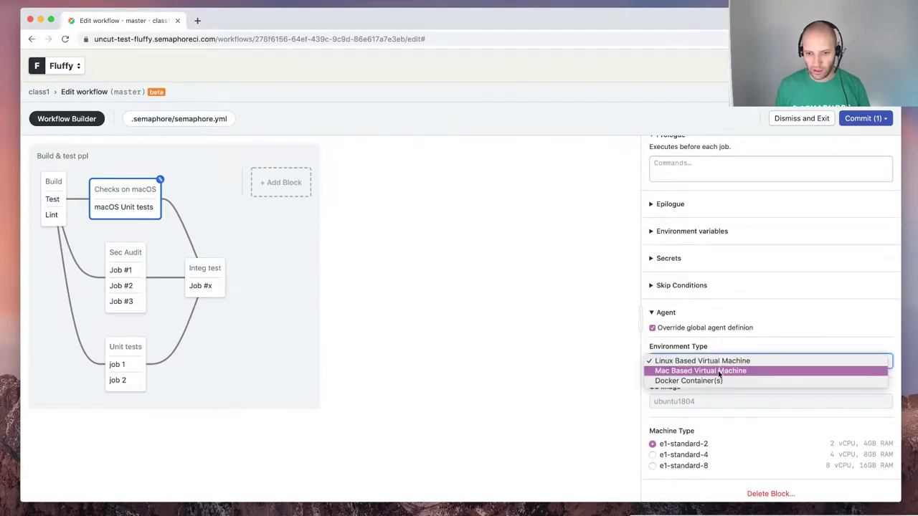
click(717, 371)
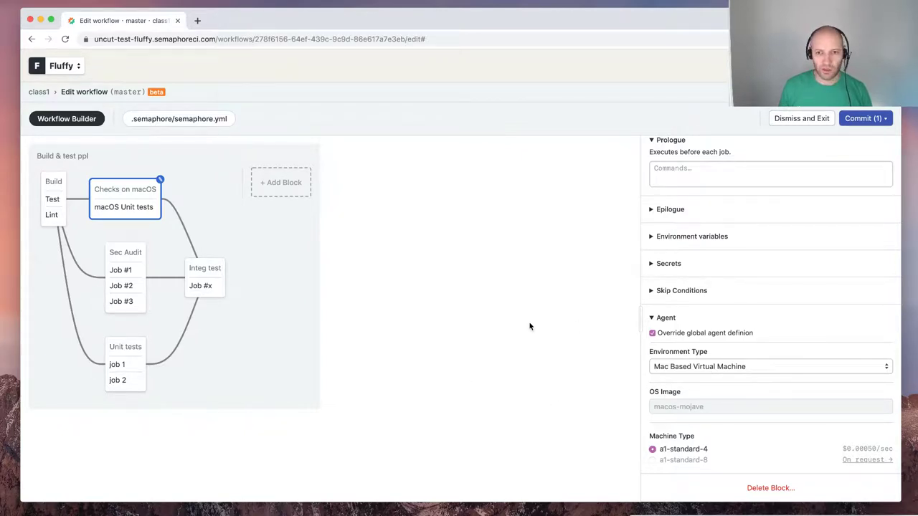
scroll(765, 310, up, 5)
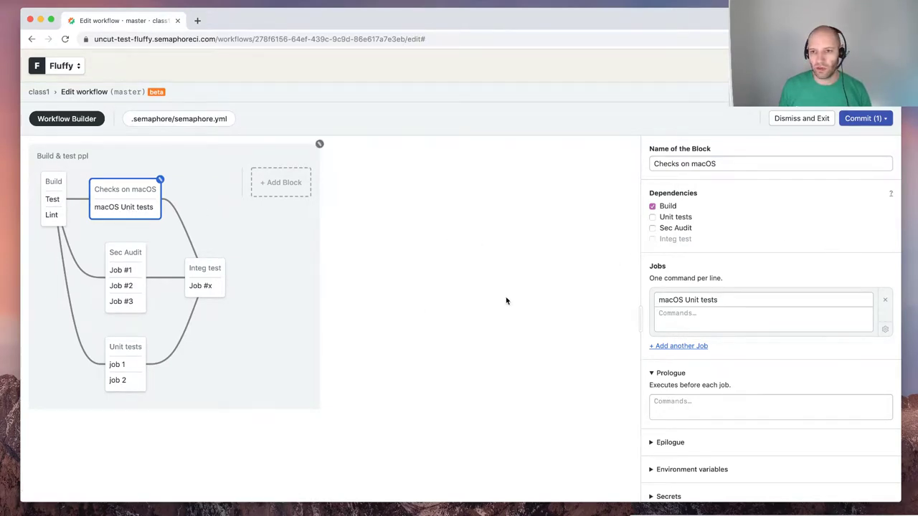
Open the pending commit's YAML diff and highlight the new Checks on macOS dependency line.
click(871, 127)
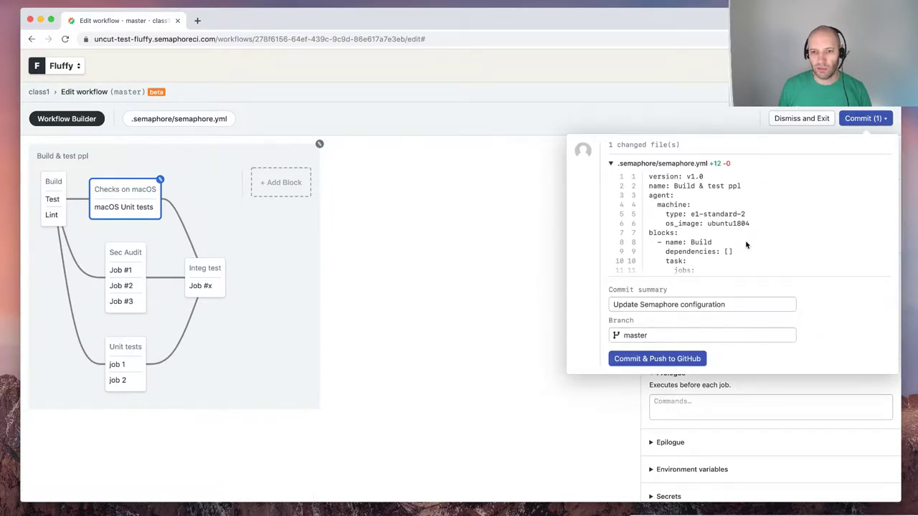
scroll(745, 242, down, 3)
scroll(746, 244, down, 15)
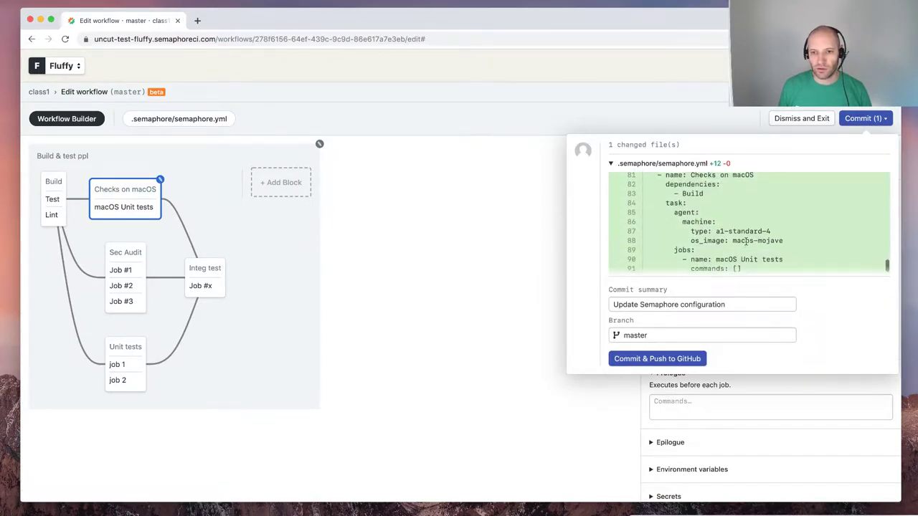
scroll(735, 246, up, 1)
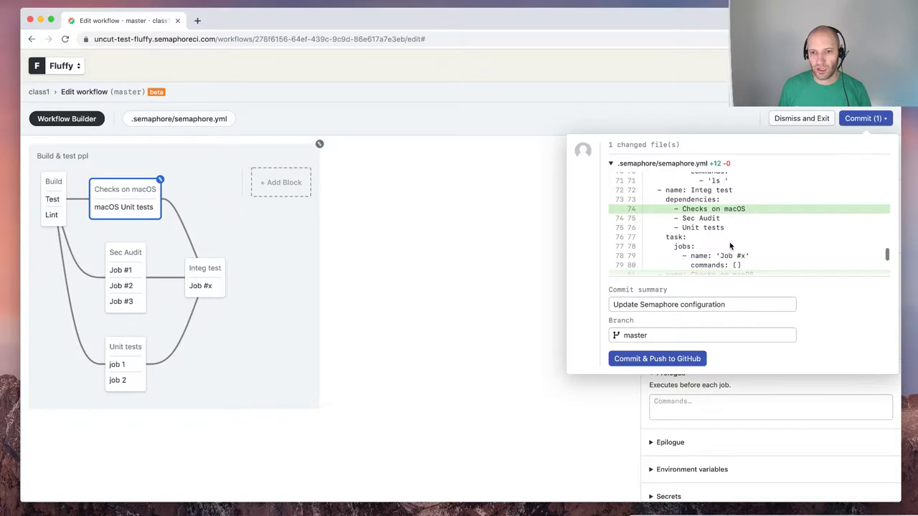
scroll(681, 184, up, 1)
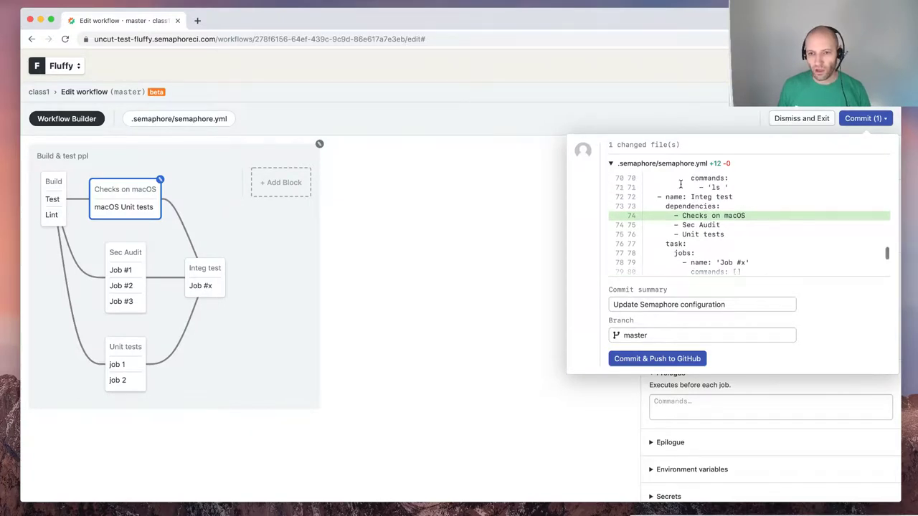
drag(674, 213, 716, 217)
click(716, 217)
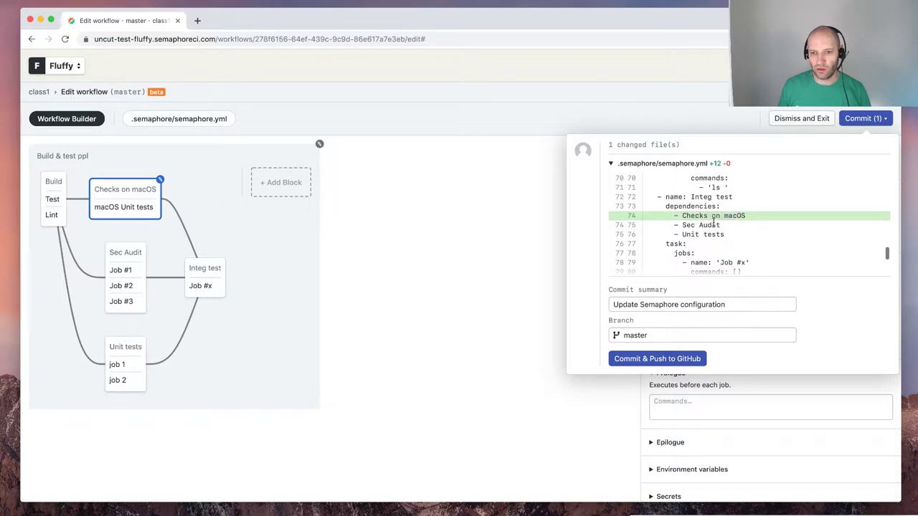
Highlight the a1-standard-4 machine type and macos-mojave image lines in the diff.
scroll(731, 226, down, 3)
scroll(731, 227, up, 1)
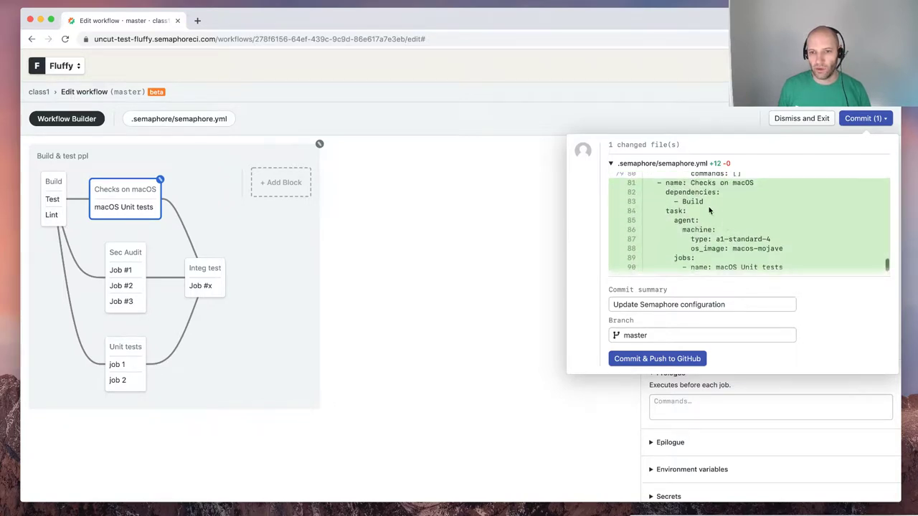
scroll(697, 225, down, 1)
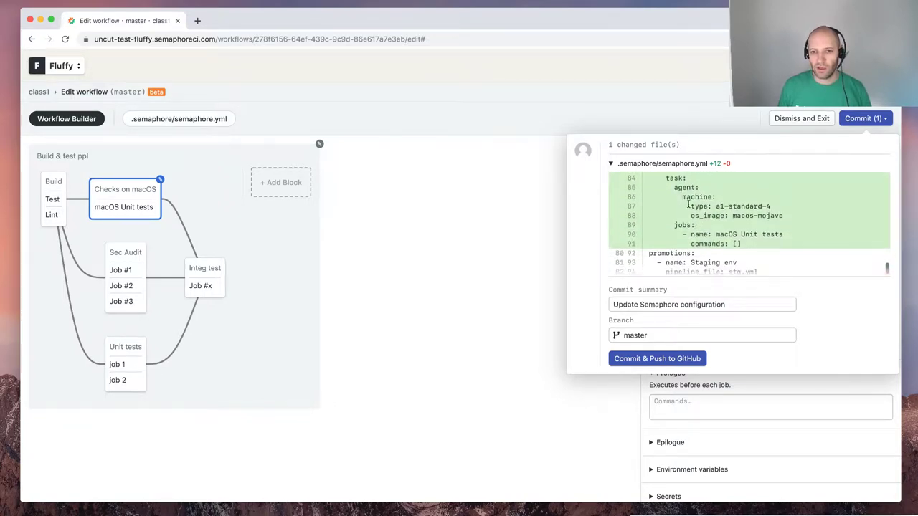
drag(682, 190, 691, 206)
click(691, 207)
scroll(717, 230, down, 1)
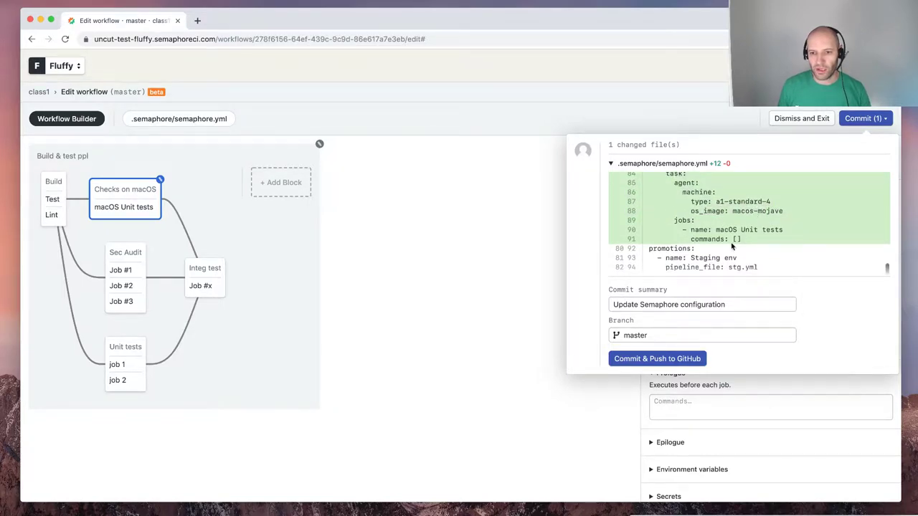
Give the macOS Unit tests job an echo "Hi" command.
click(487, 251)
click(719, 322)
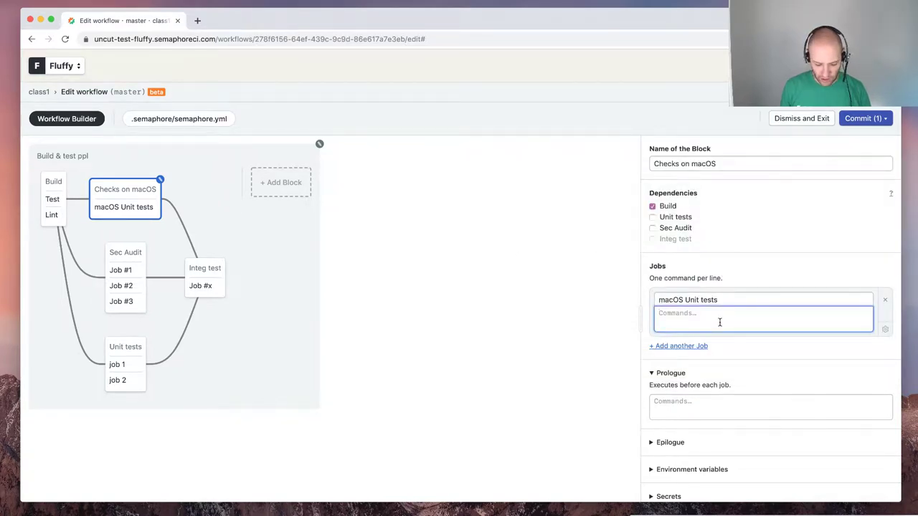
text(echo "Hi)
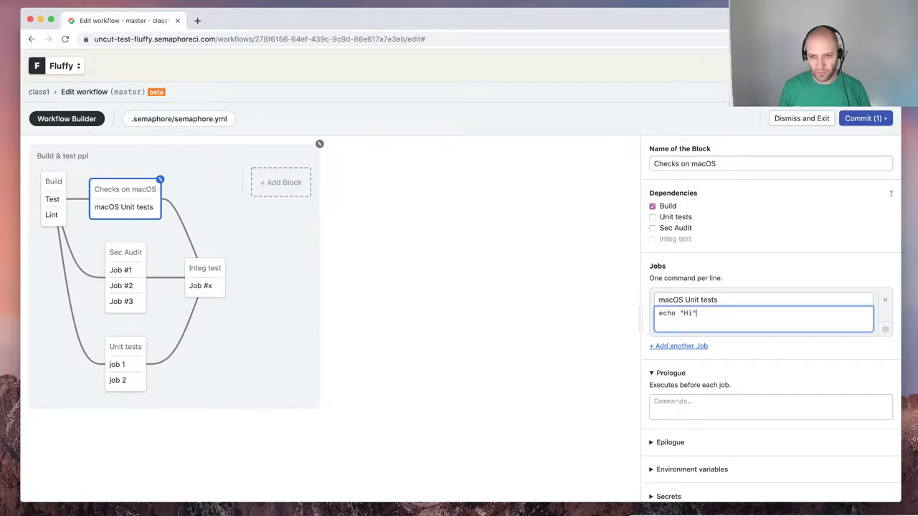
Commit and push the workflow change to GitHub with the summary 'macOS checks'.
click(879, 118)
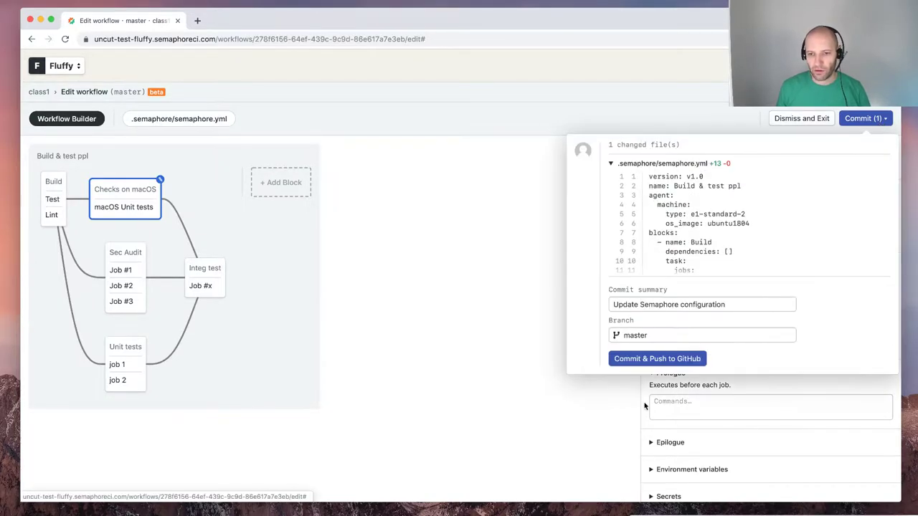
double_click(655, 304)
triple_click(655, 304)
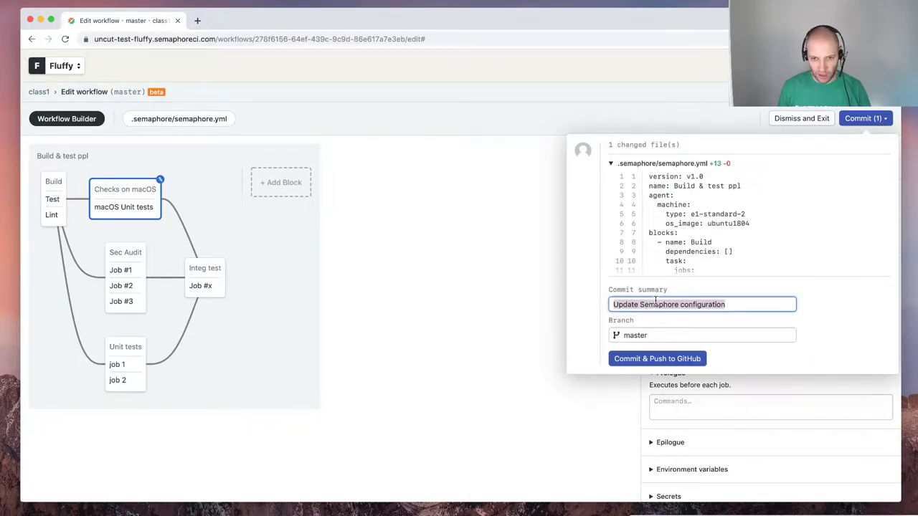
text(macOS)
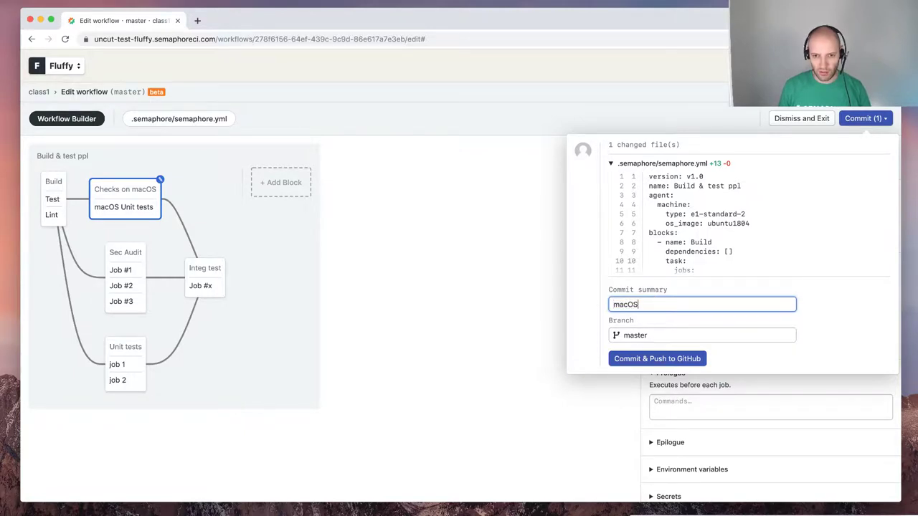
text( c)
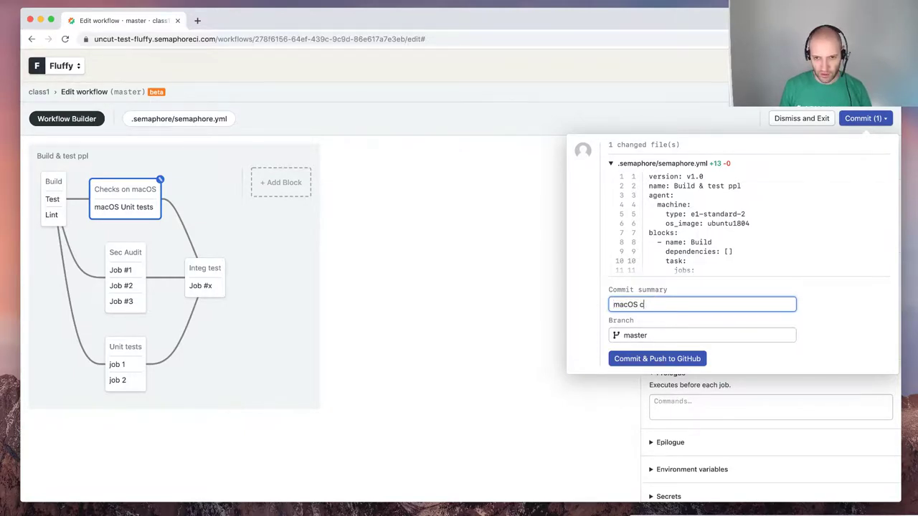
text(hecks)
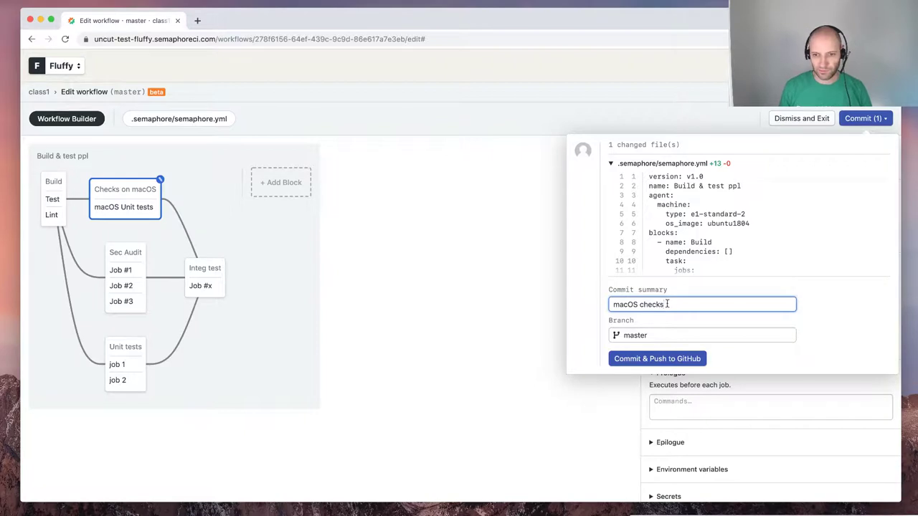
click(682, 364)
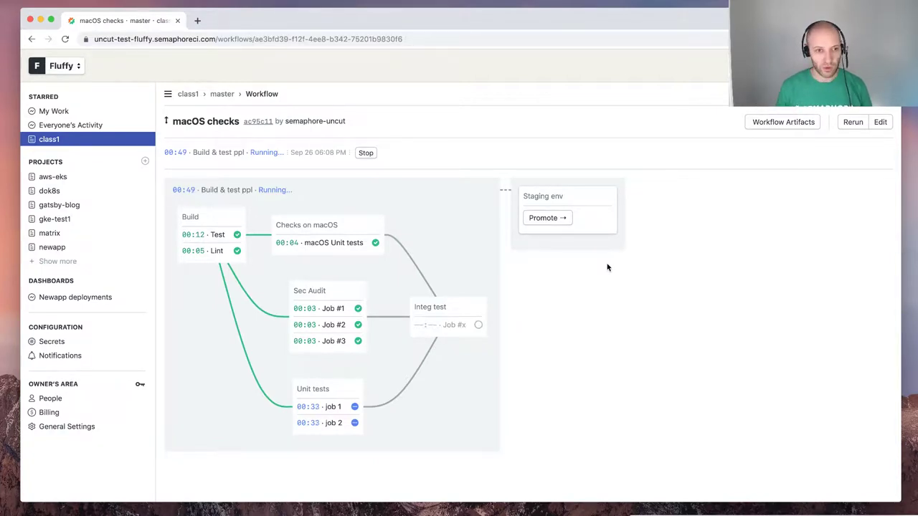
Once the macOS checks run starts, open its commit on GitHub in a new tab.
super+click(259, 122)
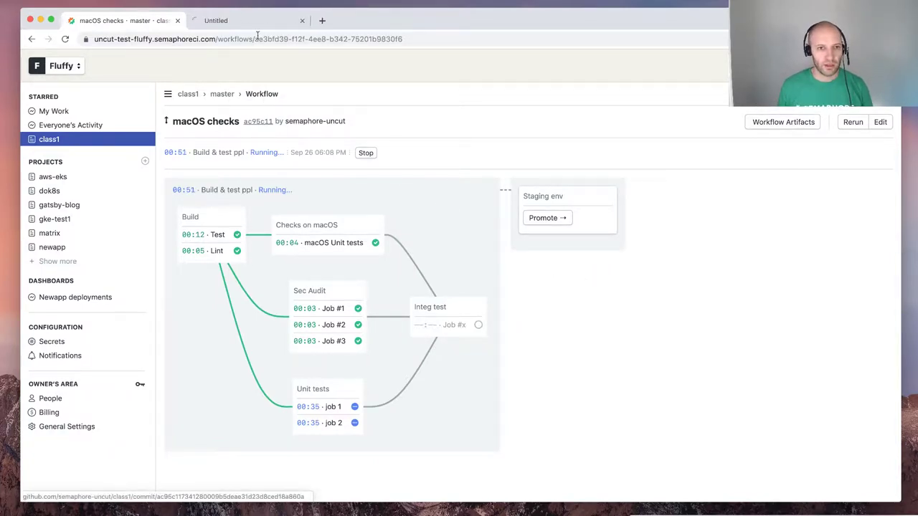
Navigate to .semaphore/semaphore.yml in the class1 repository on GitHub.
click(223, 22)
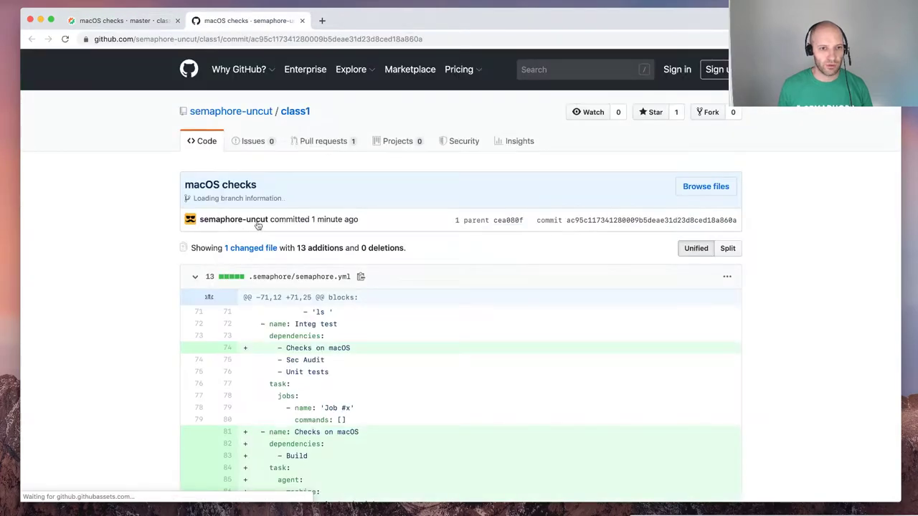
click(292, 111)
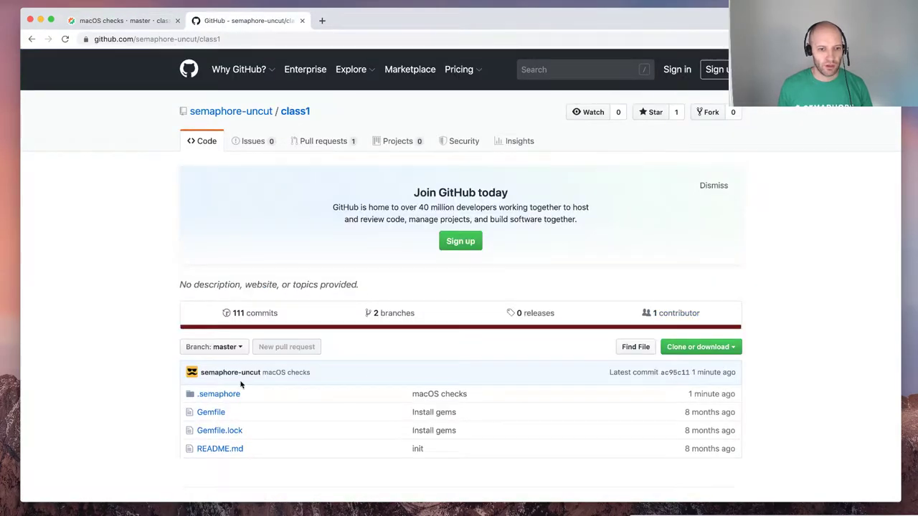
click(219, 395)
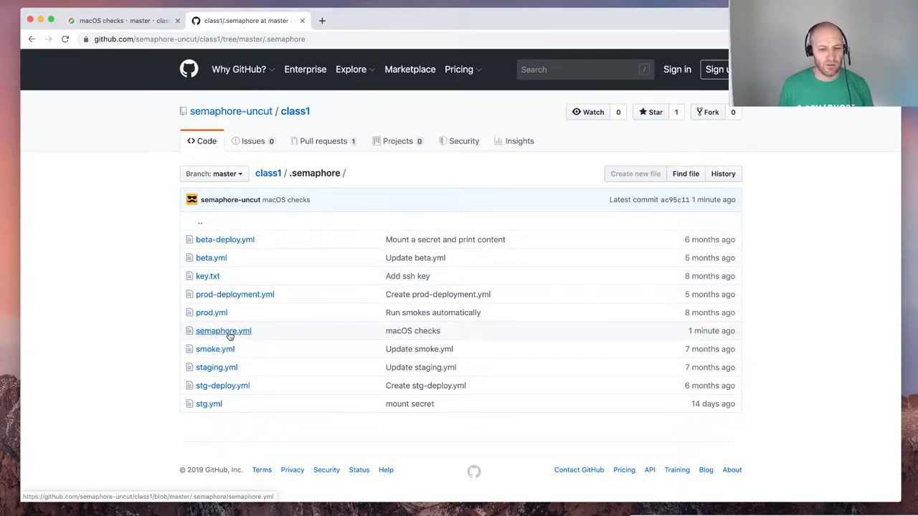
click(251, 332)
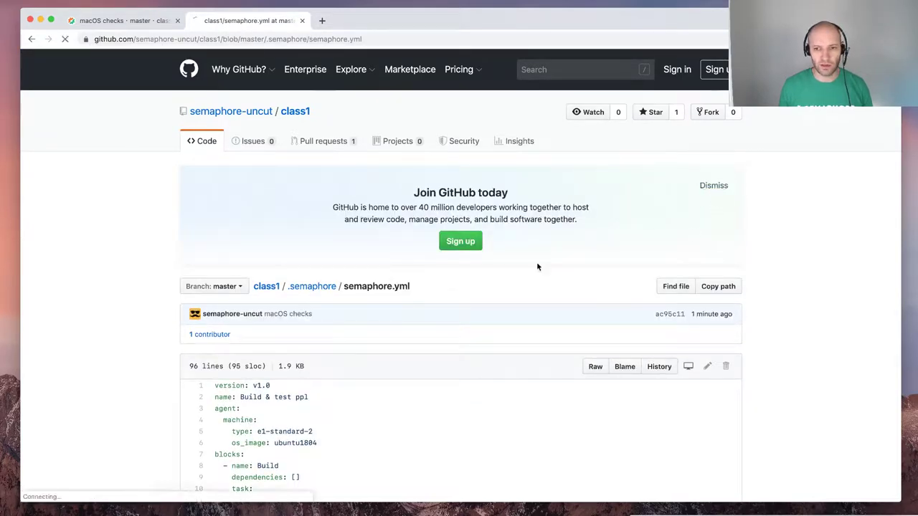
Review the Checks on macOS block in semaphore.yml, then return to the Semaphore workflow.
scroll(430, 323, down, 5)
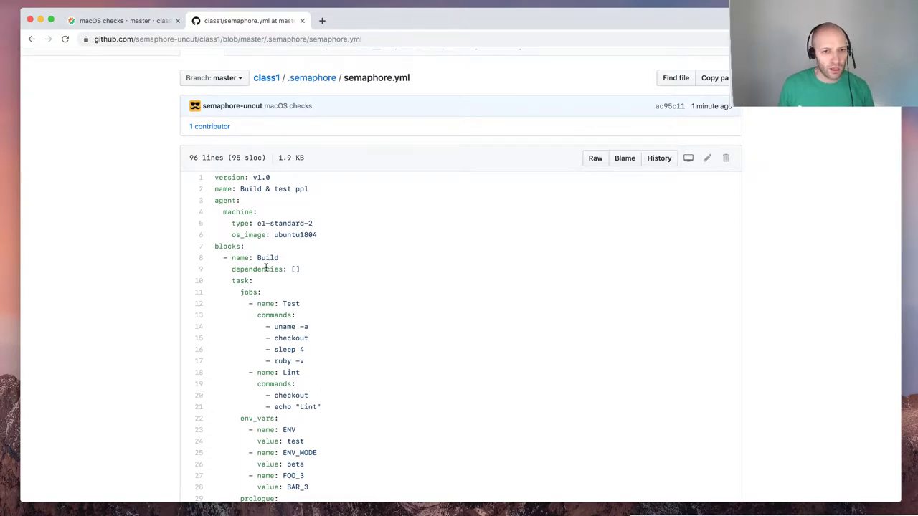
scroll(273, 266, down, 3)
scroll(318, 379, down, 2)
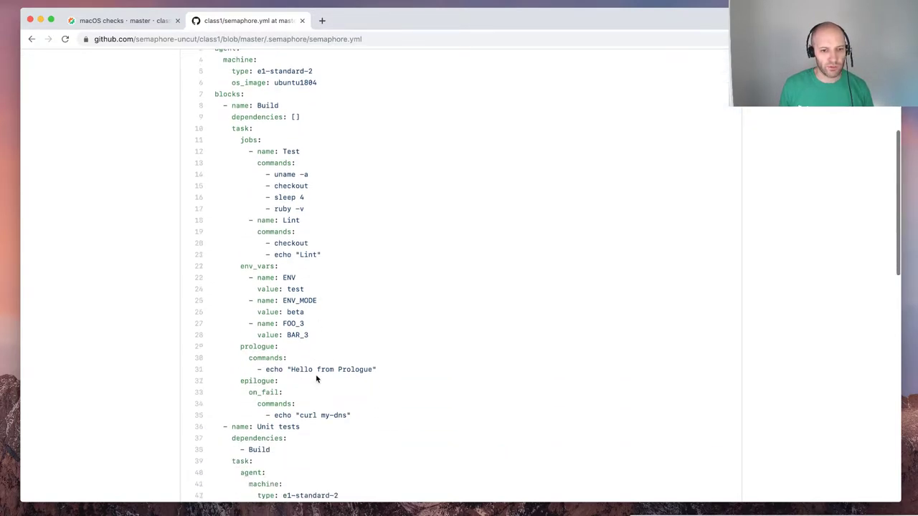
scroll(318, 379, down, 10)
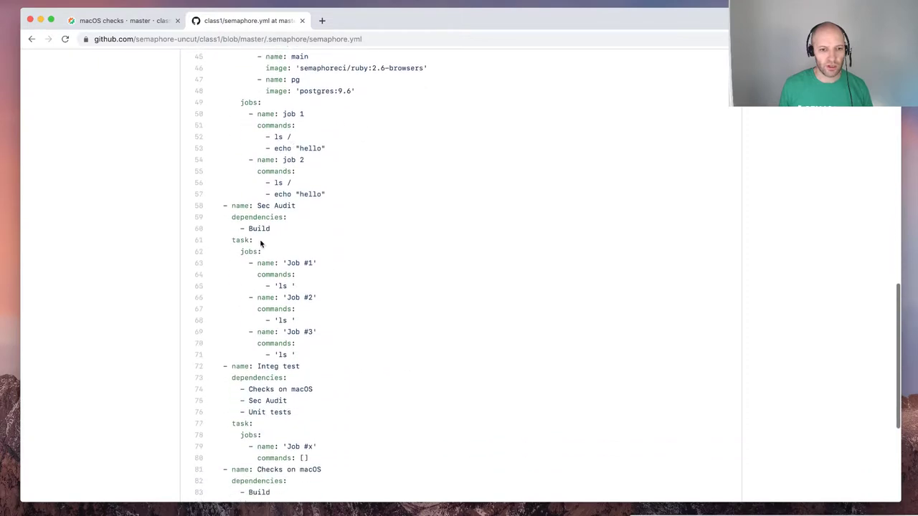
scroll(349, 369, down, 4)
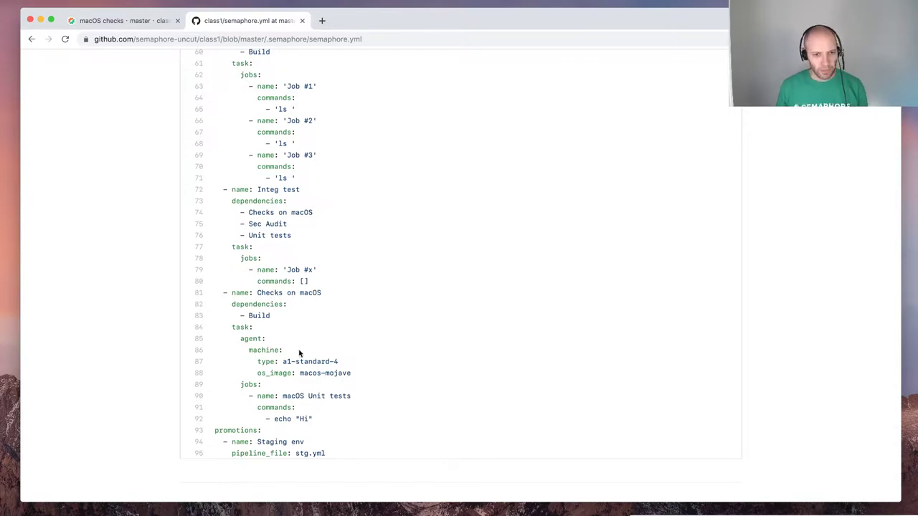
scroll(273, 380, up, 1)
scroll(274, 380, up, 15)
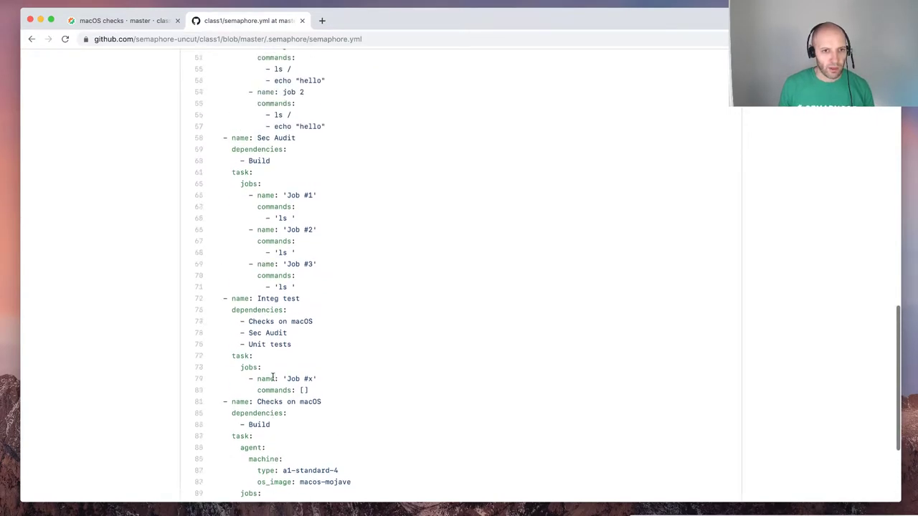
click(136, 20)
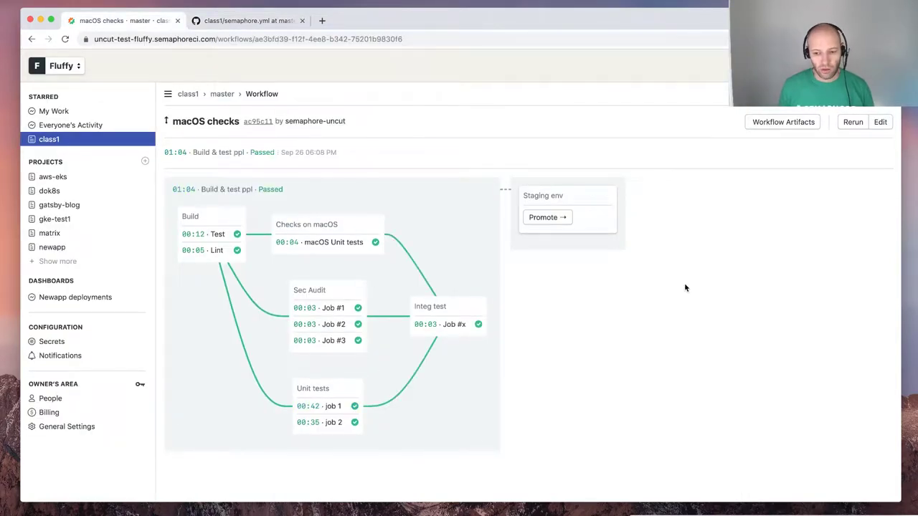
click(342, 244)
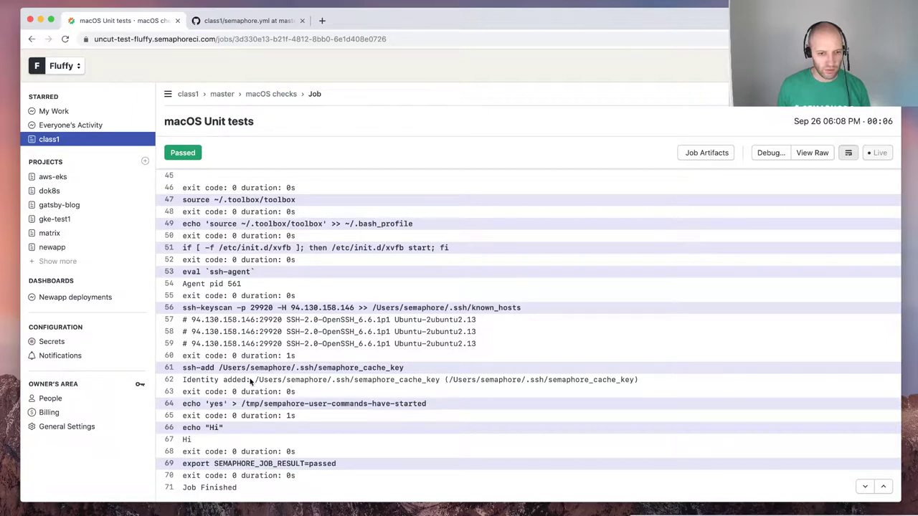
drag(327, 381, 254, 382)
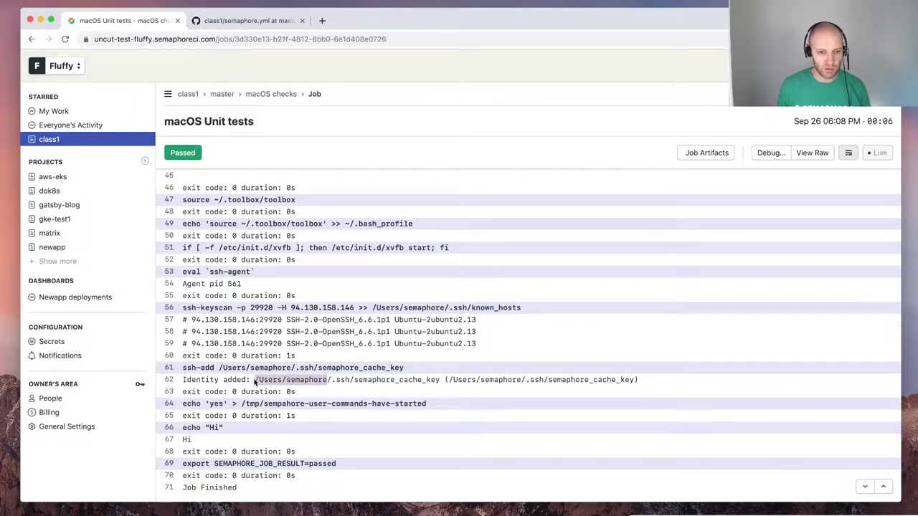
click(254, 382)
drag(194, 434, 386, 443)
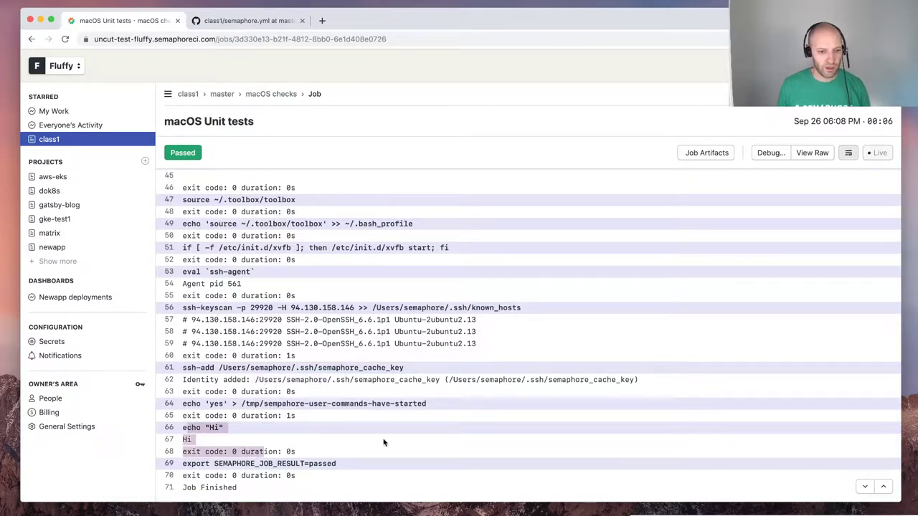
click(397, 431)
click(274, 96)
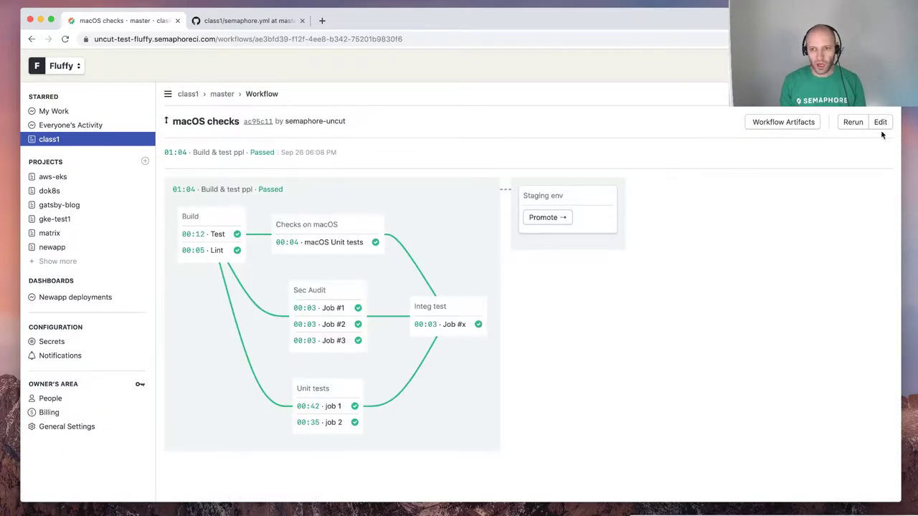
click(880, 123)
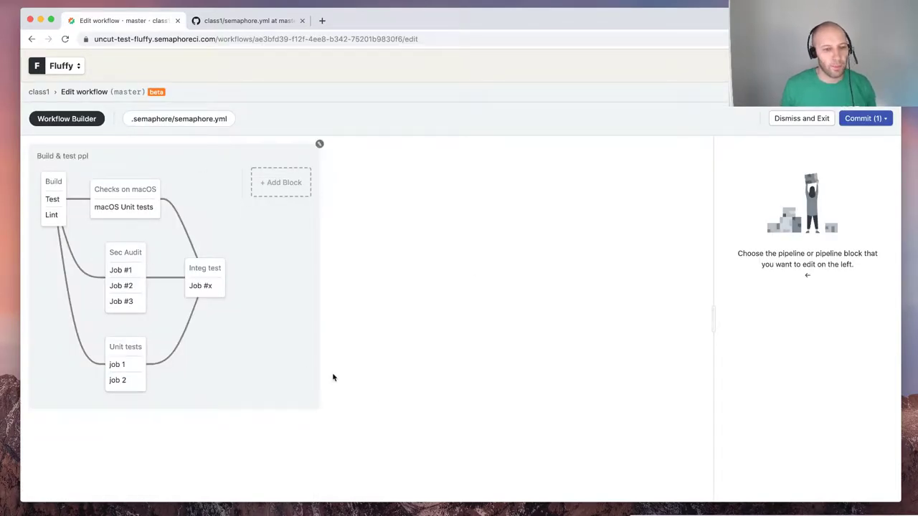
Add a new block after Integ test and name it Release.
click(139, 192)
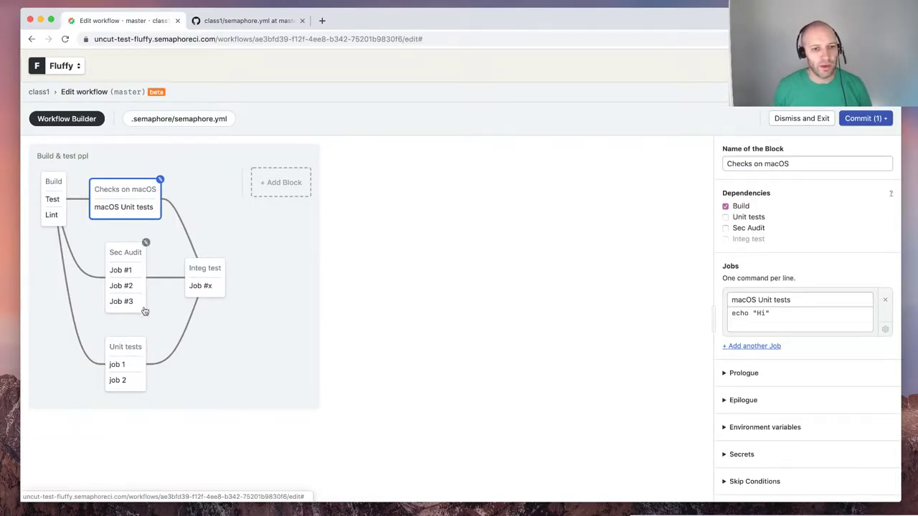
click(205, 286)
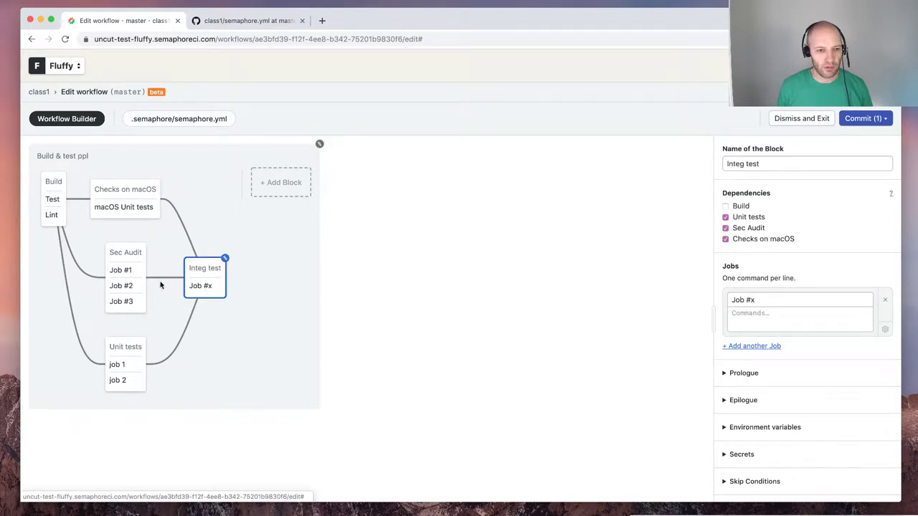
click(280, 190)
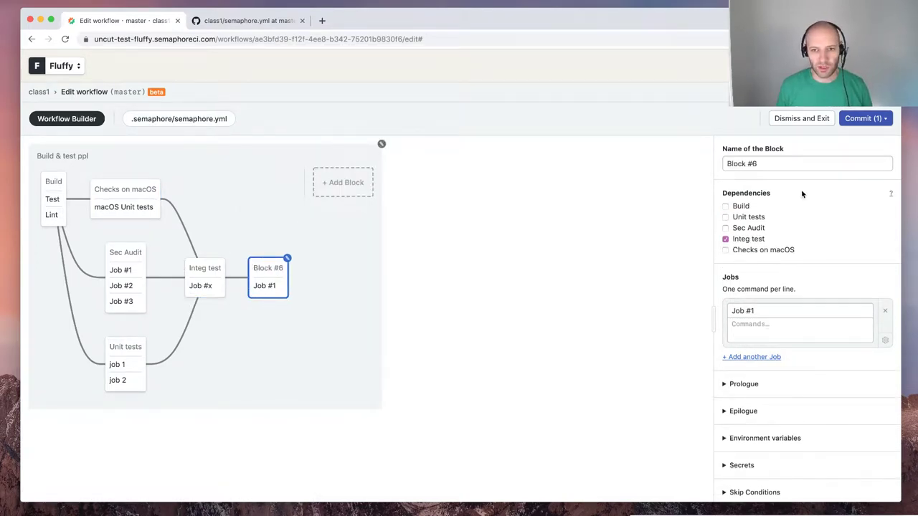
double_click(791, 165)
triple_click(791, 164)
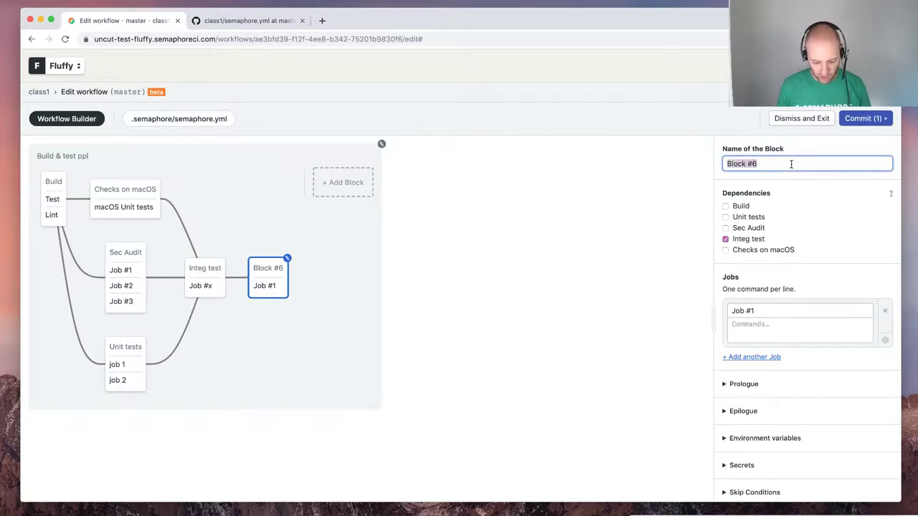
text(Release)
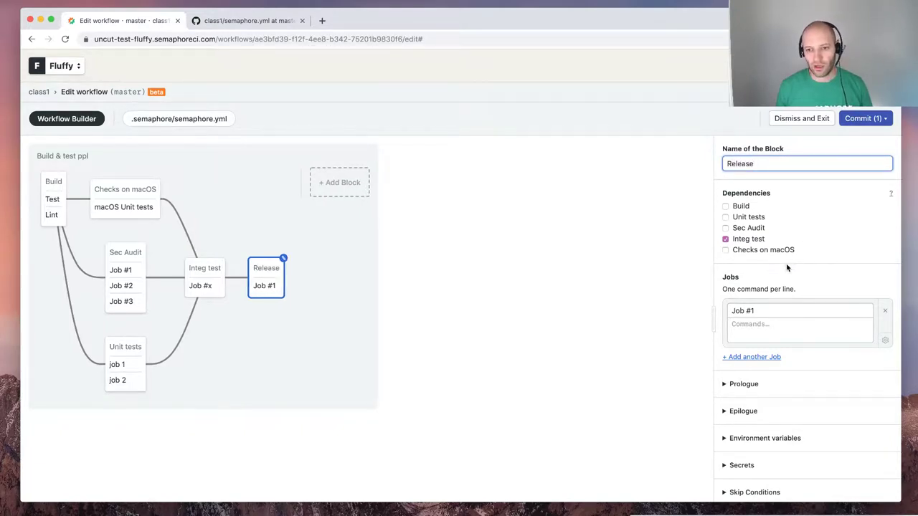
Rename the Release block's job to Docker image push.
triple_click(774, 310)
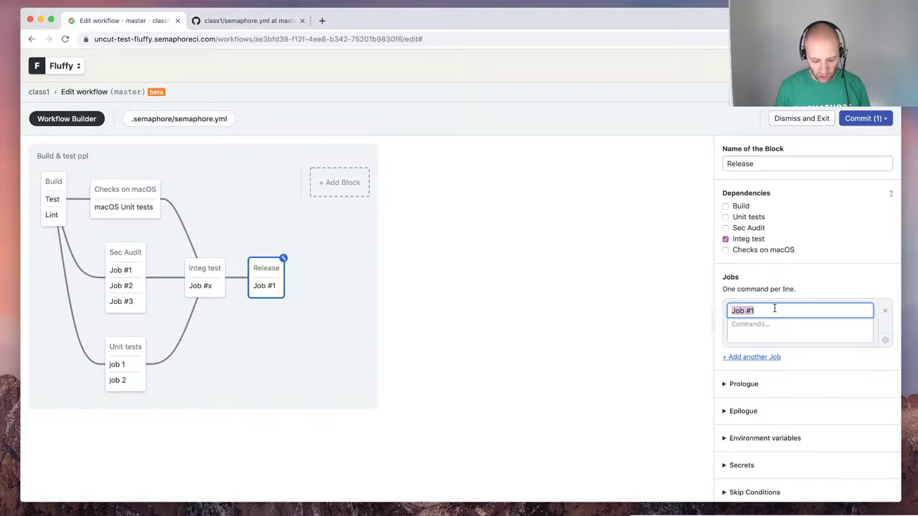
text(Push)
key(BackSpace)
key(BackSpace)
key(BackSpace)
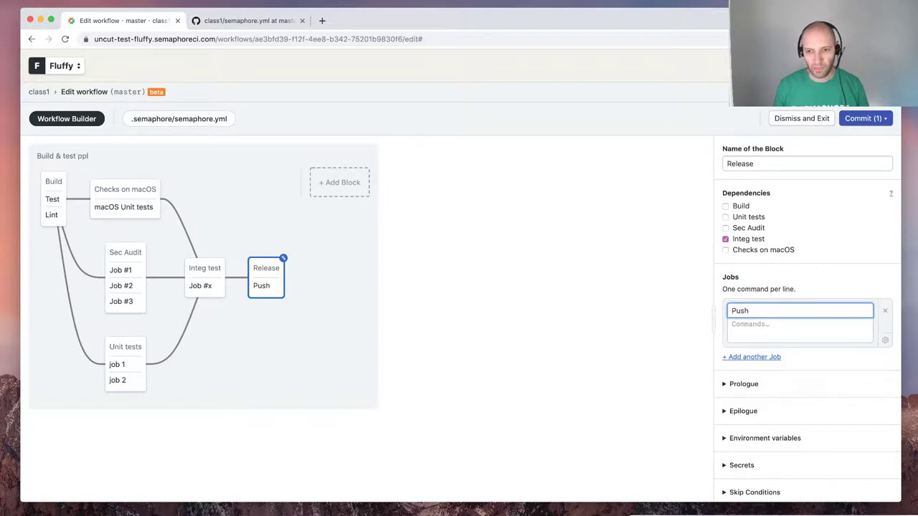
key(BackSpace)
text(Docker)
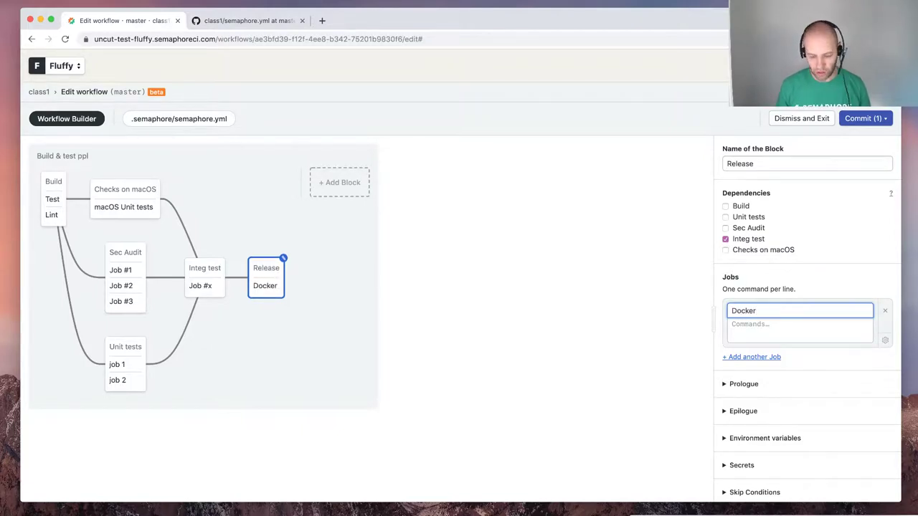
text( image pysh)
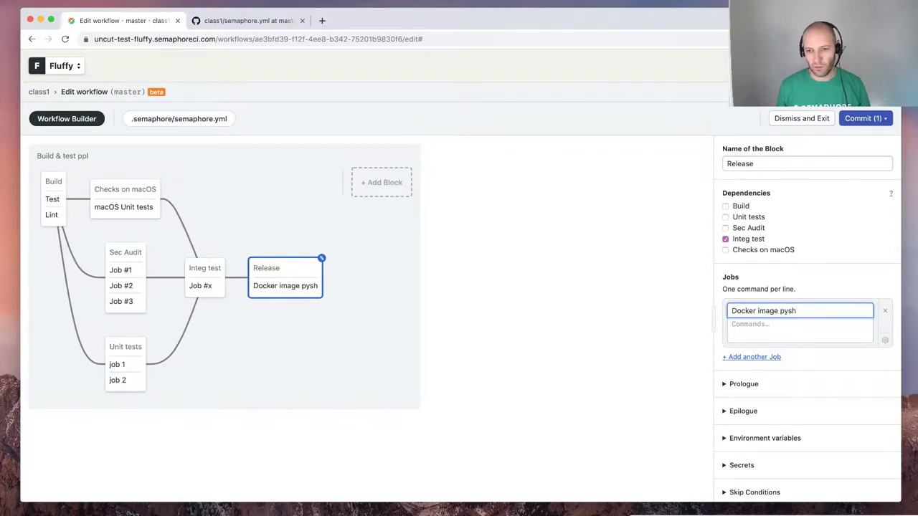
key(BackSpace)
key(BackSpace)
key(BackSpace)
text(ush)
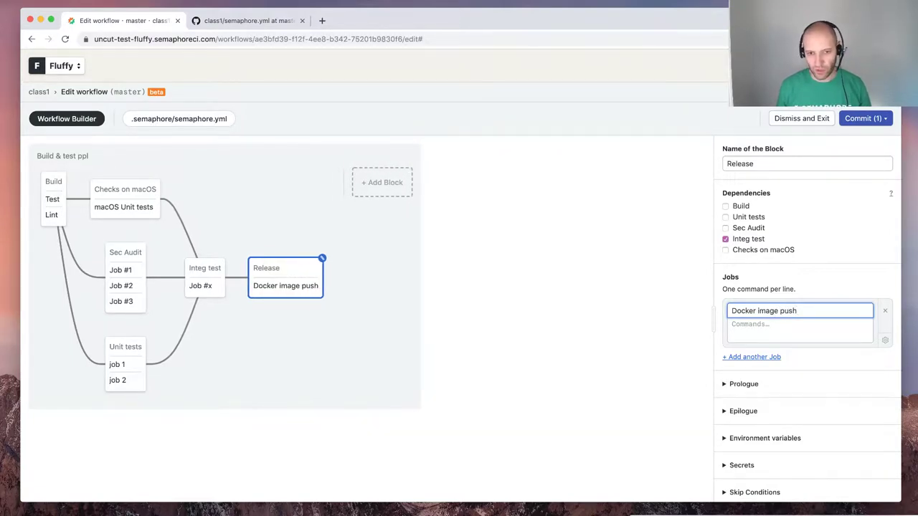
click(637, 332)
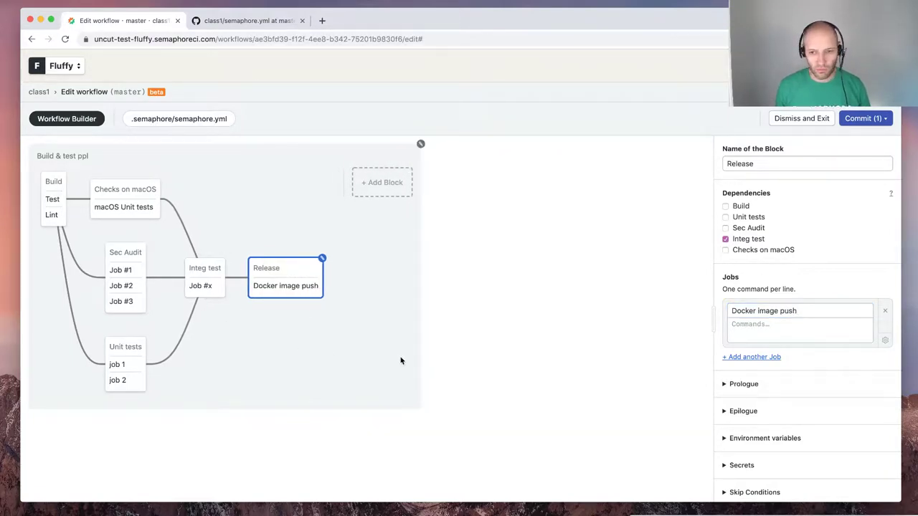
Expand the Release block's prologue and focus its commands field.
scroll(717, 301, down, 1)
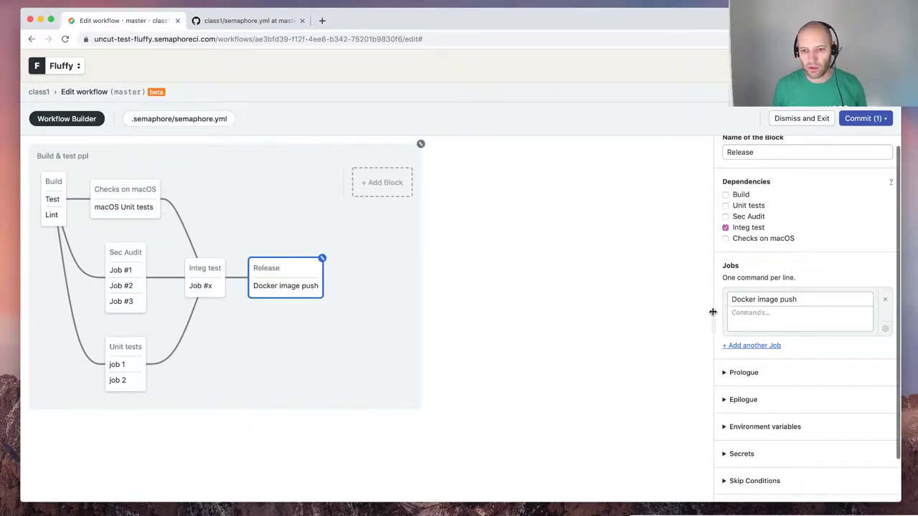
drag(712, 311, 621, 312)
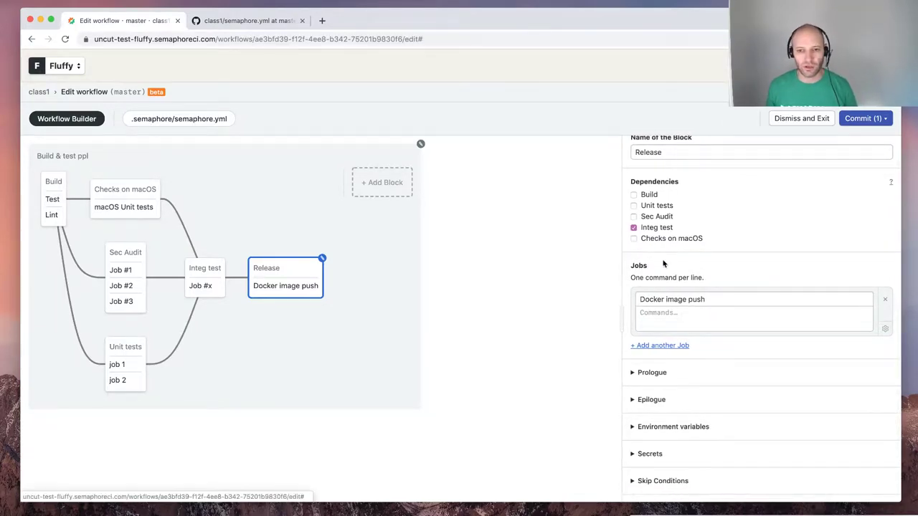
scroll(672, 251, up, 1)
scroll(673, 251, down, 1)
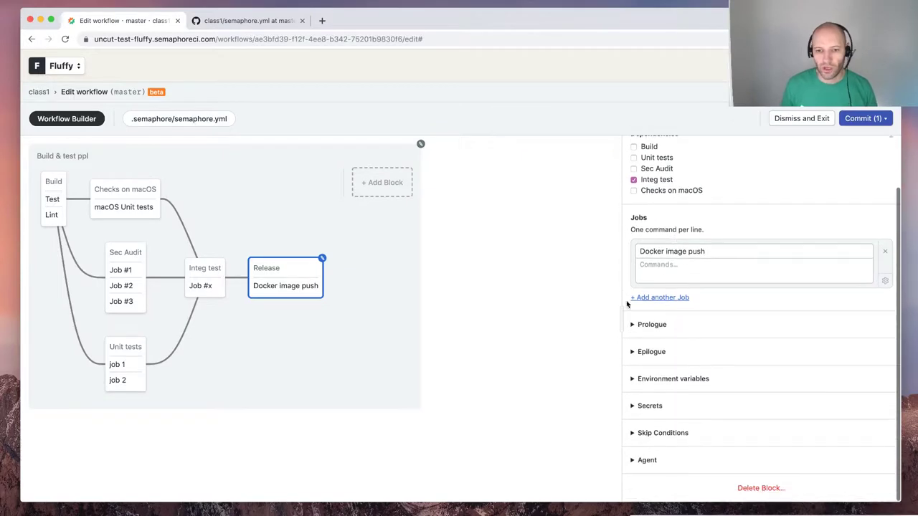
click(635, 325)
click(680, 362)
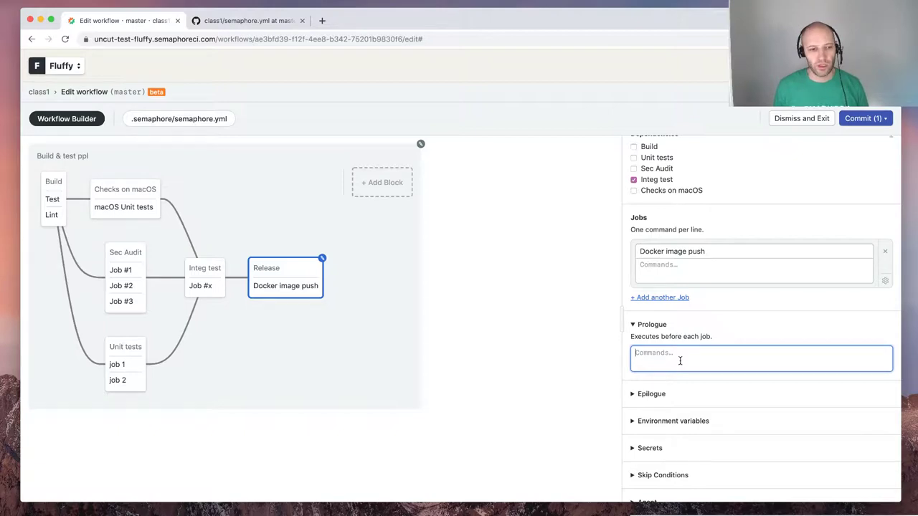
Open the Sec Audit block's settings and inspect its prologue.
click(127, 256)
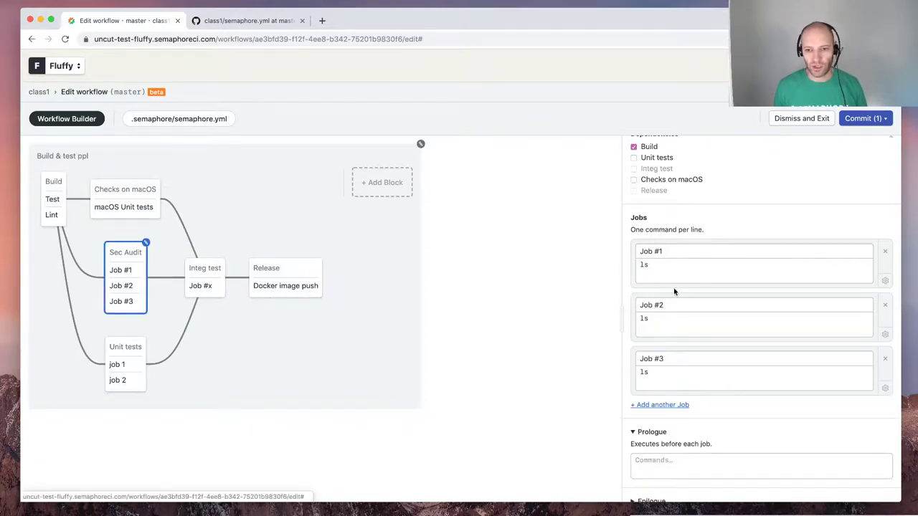
scroll(686, 420, down, 2)
click(666, 344)
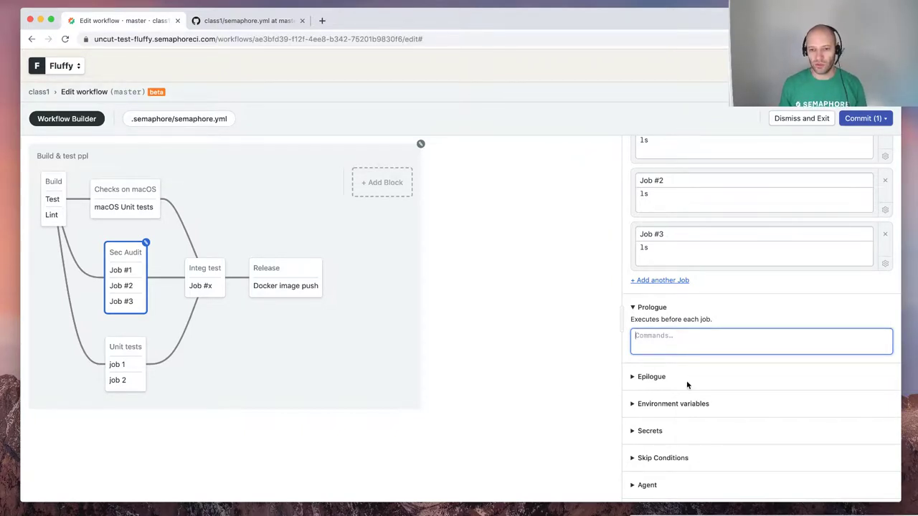
click(637, 307)
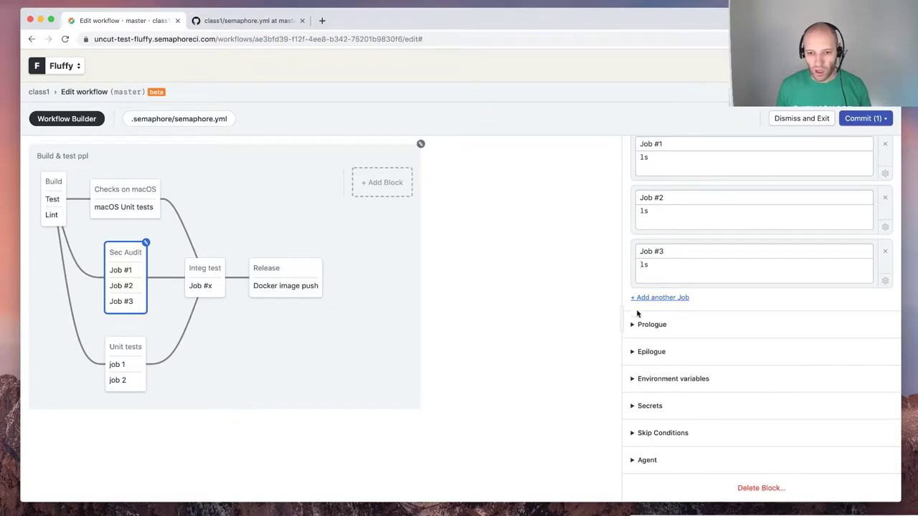
Inspect Sec Audit's empty epilogue fields, then reveal its environment variables.
click(632, 354)
scroll(722, 372, down, 3)
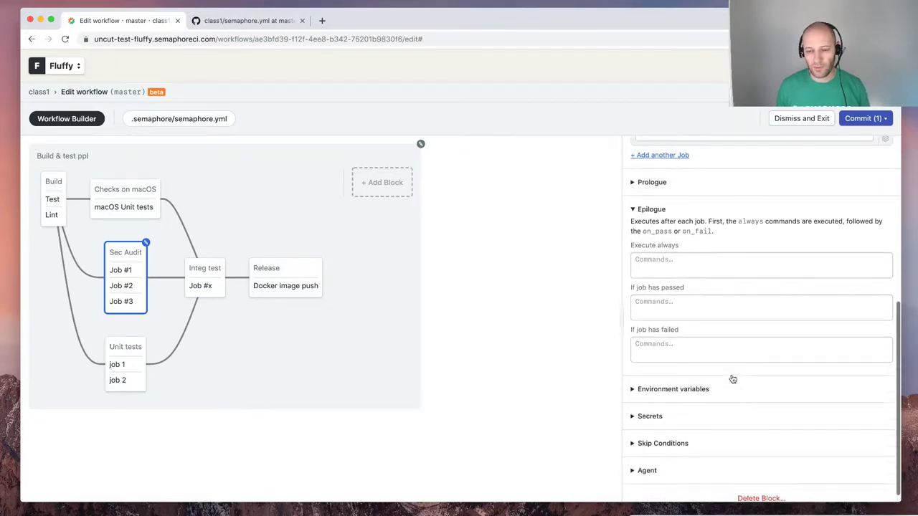
click(687, 289)
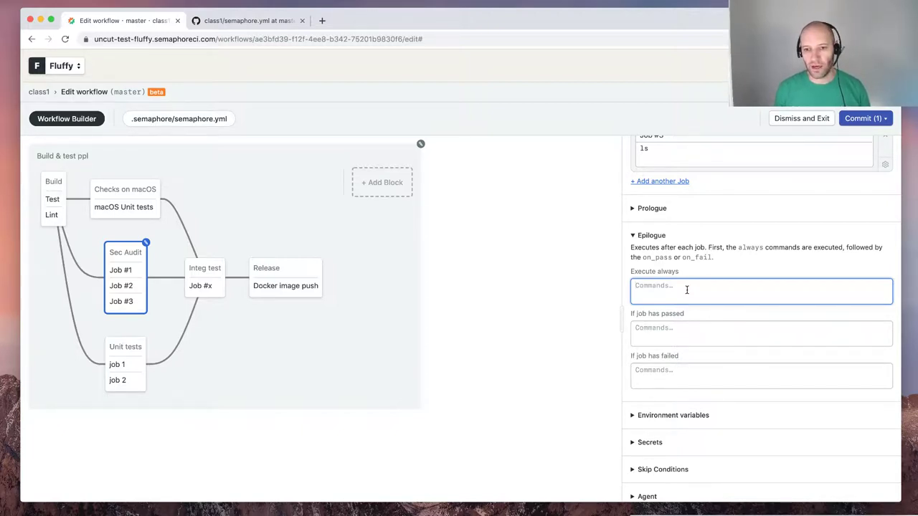
click(697, 331)
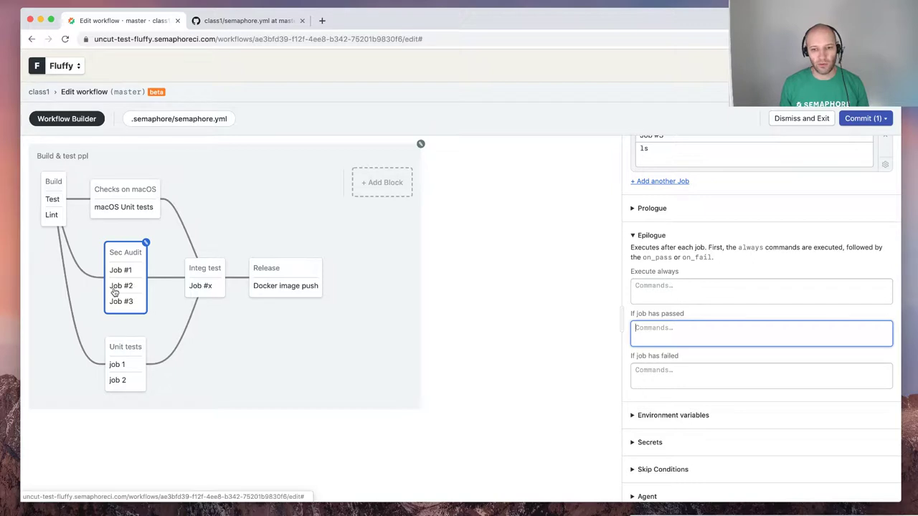
click(645, 378)
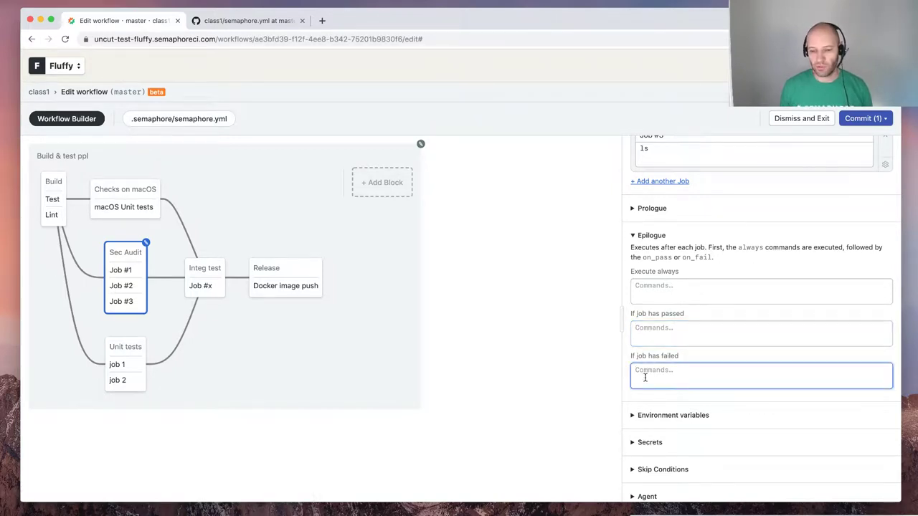
scroll(644, 378, up, 2)
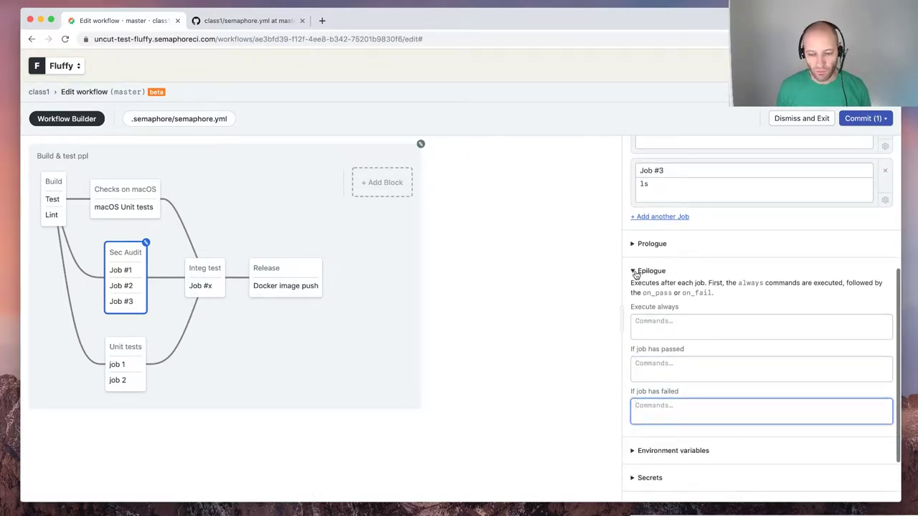
click(635, 272)
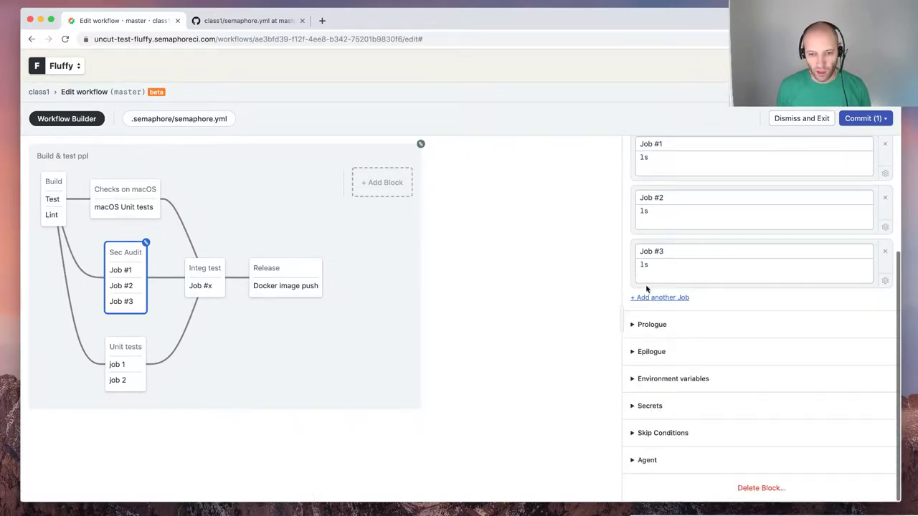
click(635, 380)
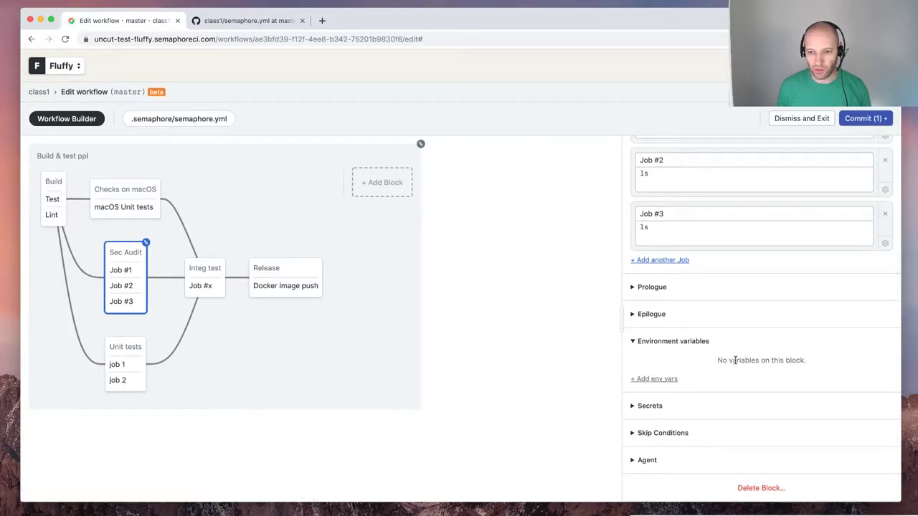
Add the FOO_2 = BAR_2 environment variable to Sec Audit and expand its Secrets section.
click(671, 380)
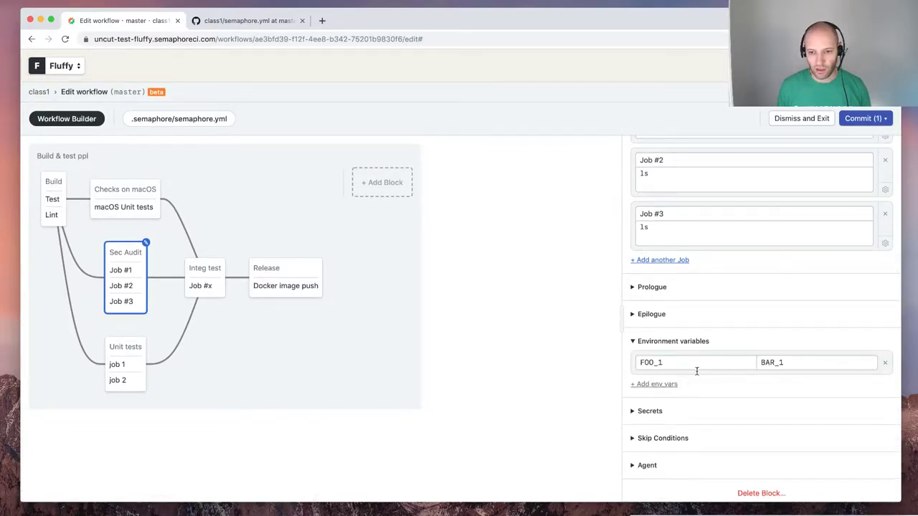
click(696, 364)
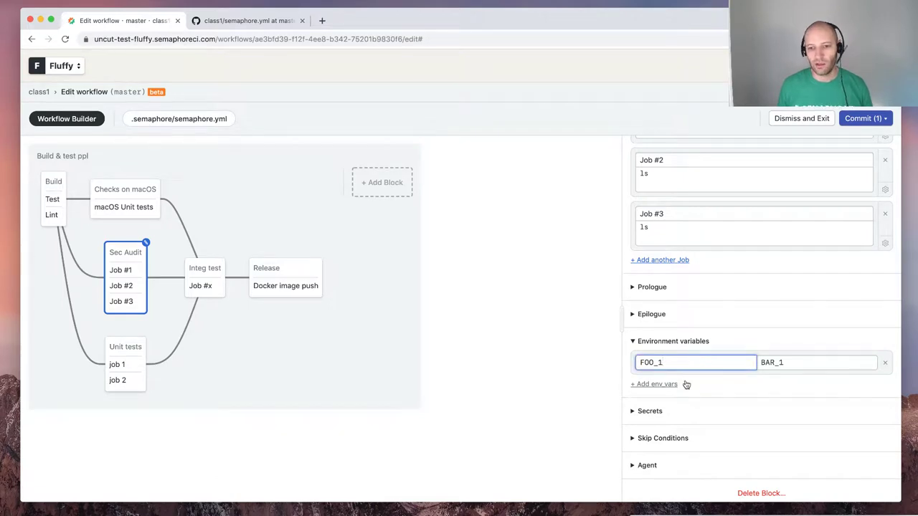
click(679, 383)
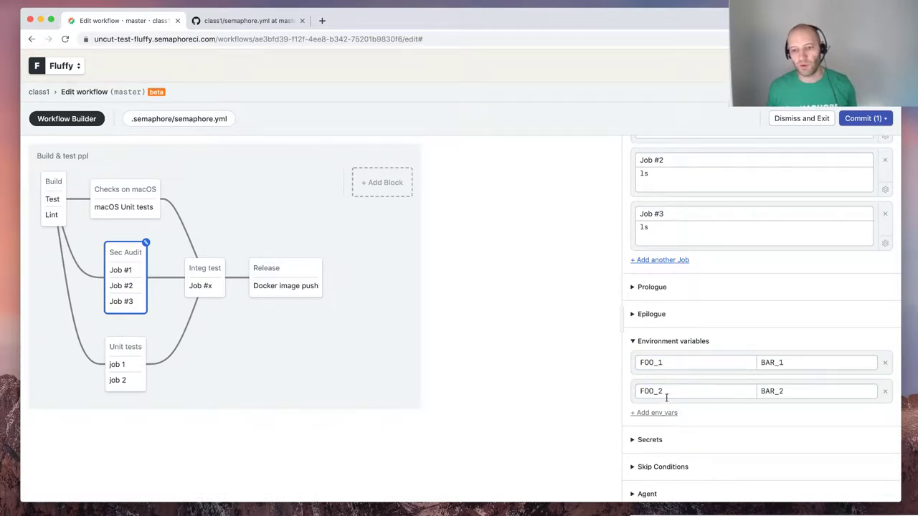
scroll(803, 391, down, 2)
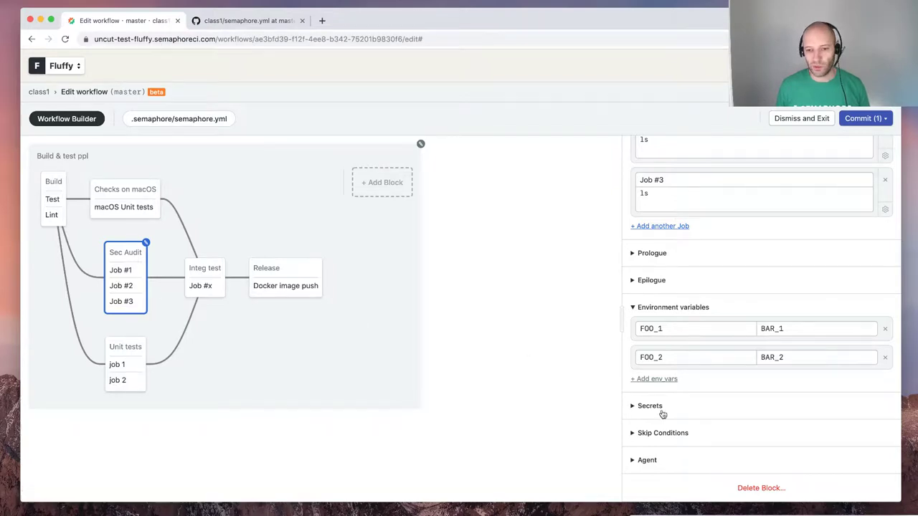
click(631, 307)
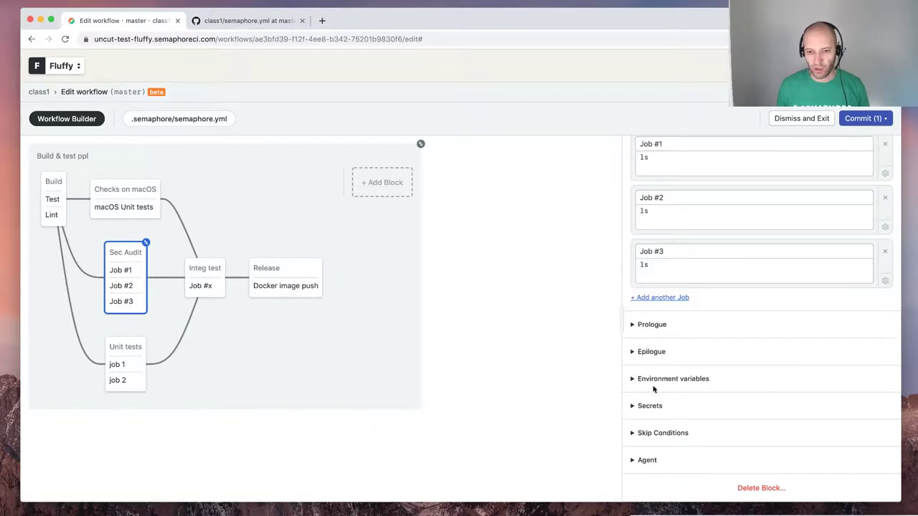
click(632, 405)
Scroll through Sec Audit's offered organization secrets and open the class1 project in a new tab.
scroll(706, 399, down, 3)
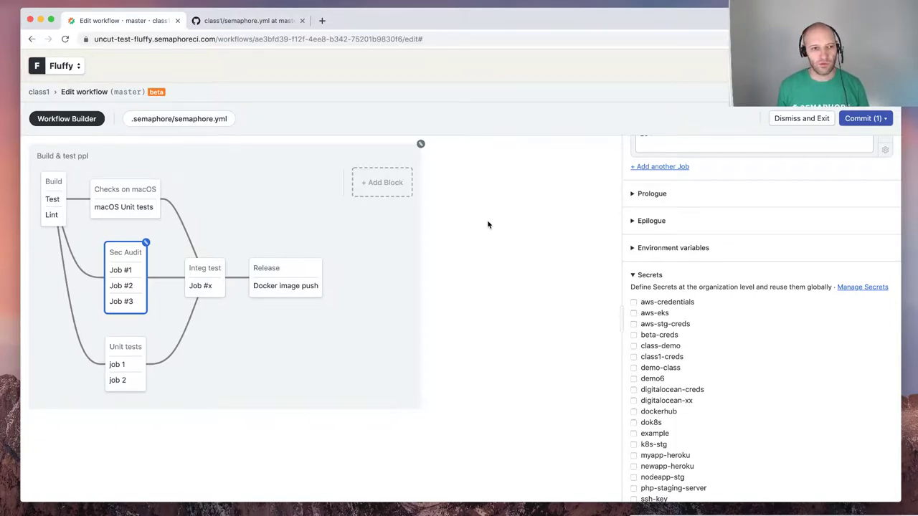
super+click(39, 92)
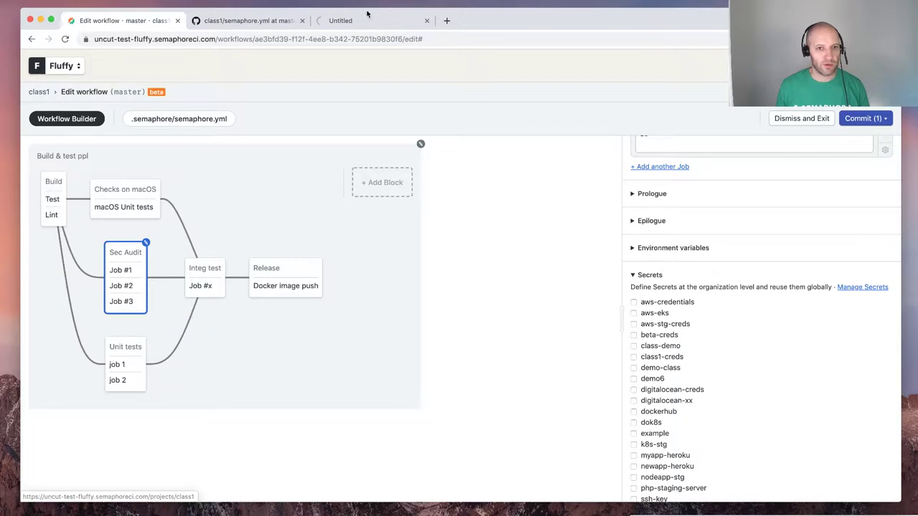
In the new class1 tab, open the organization Secrets page and start a new secret.
click(393, 20)
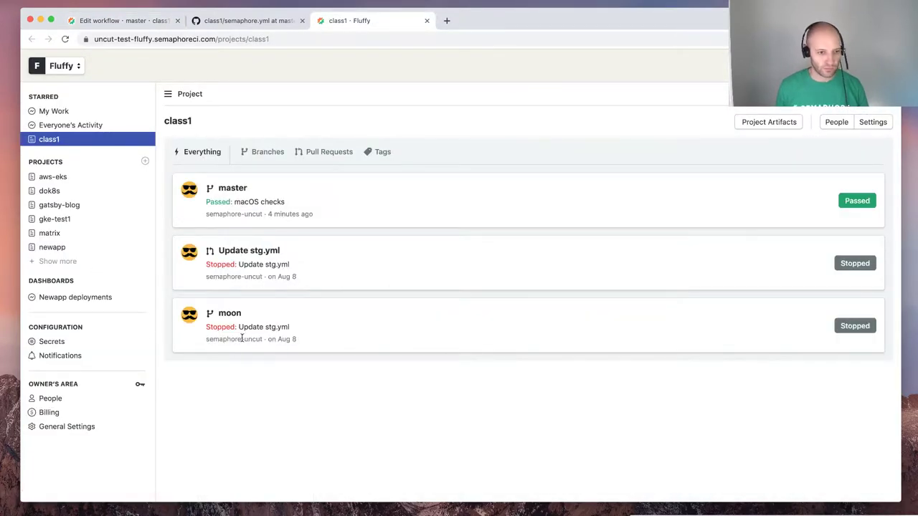
click(69, 344)
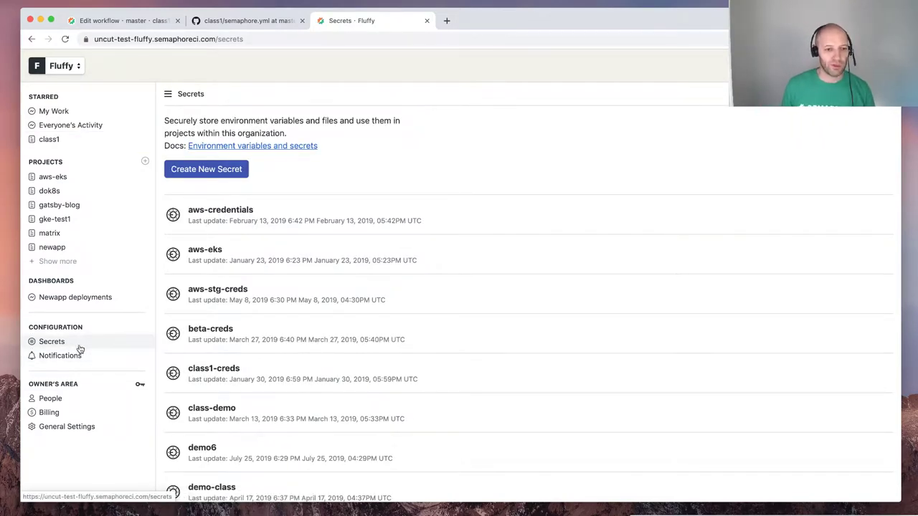
click(227, 174)
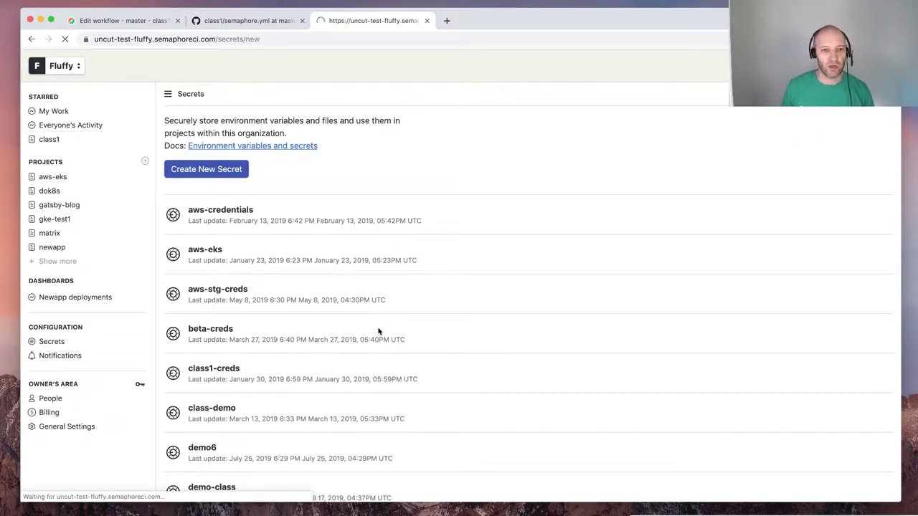
Name the new secret demosec.
click(243, 174)
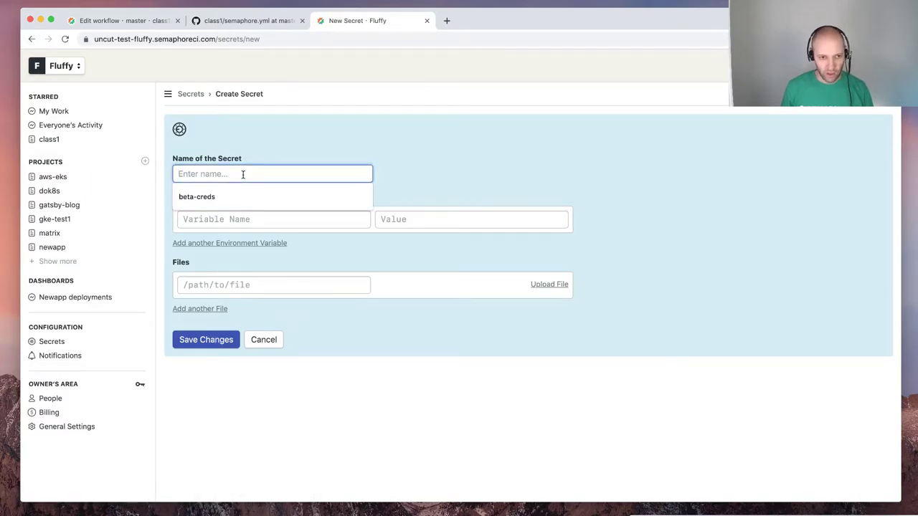
key(Down)
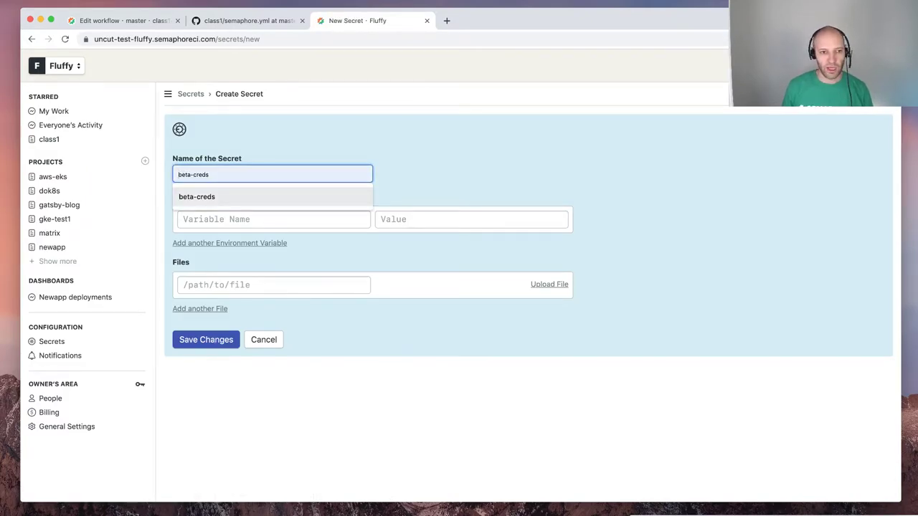
text(sdf)
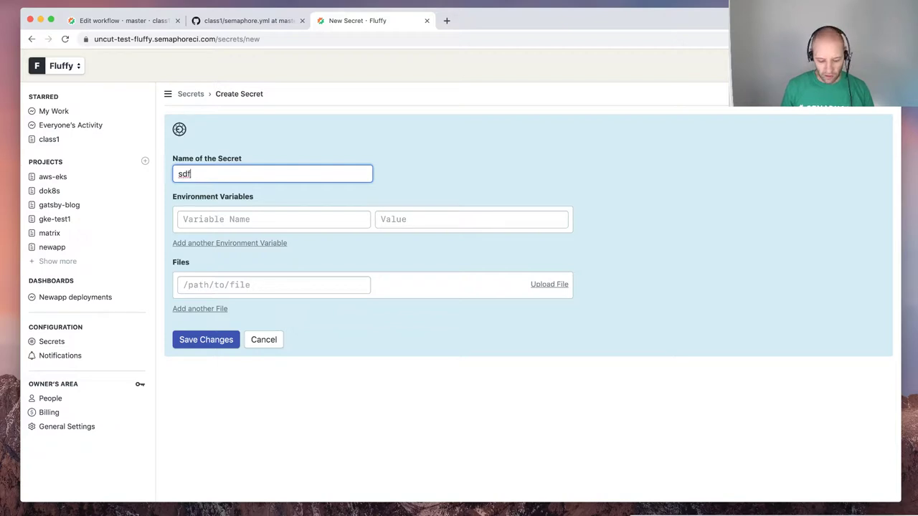
key(BackSpace)
key(BackSpace)
key(BackSpace)
text(demosec)
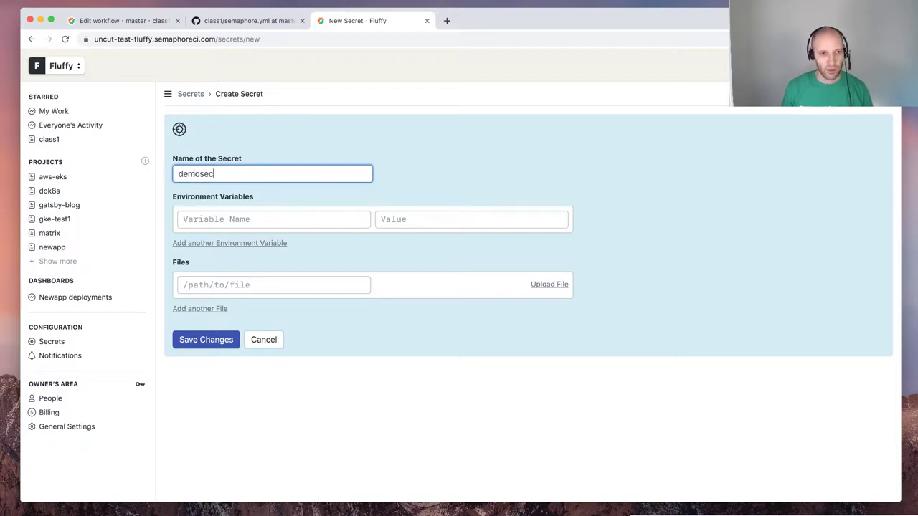
Look over the variable name, value and file path fields, then return to the workflow editor.
click(236, 217)
click(499, 222)
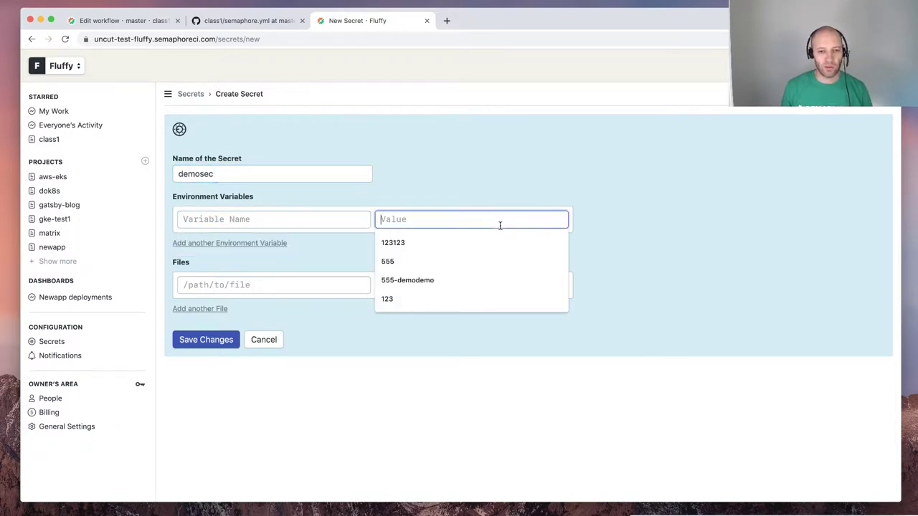
click(303, 265)
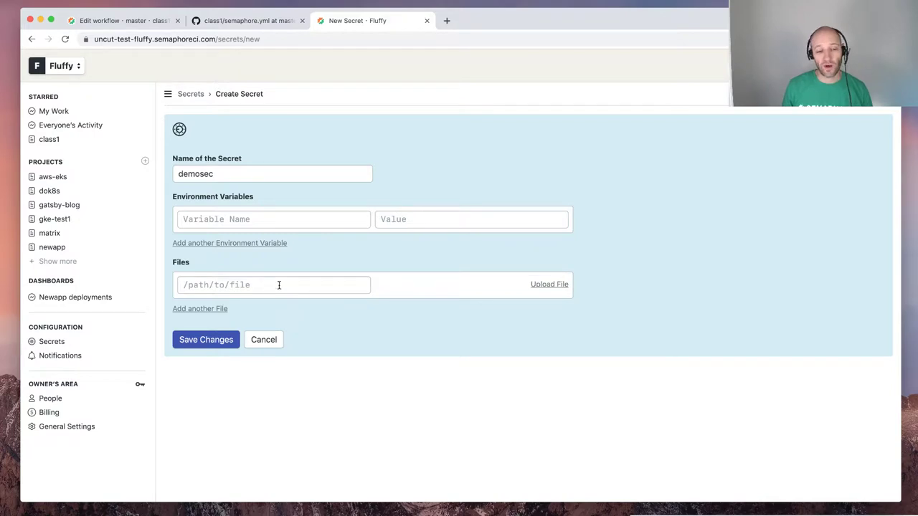
click(275, 285)
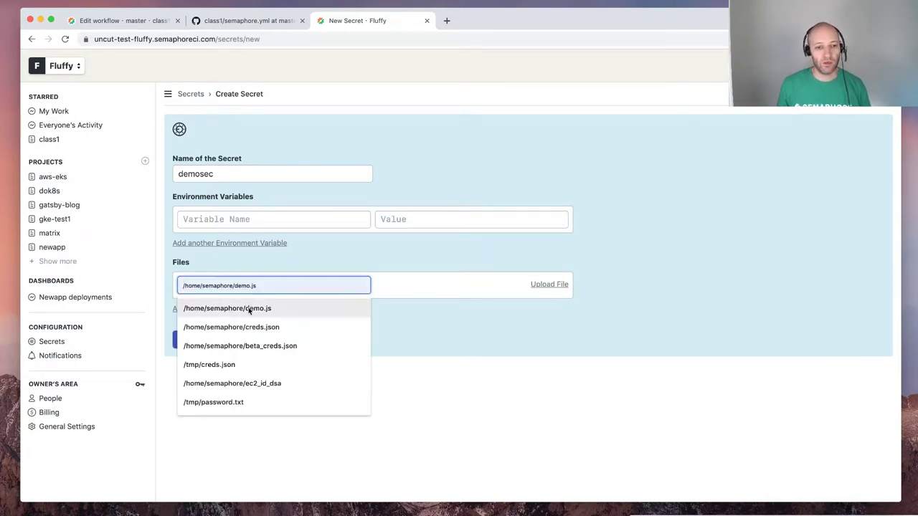
click(506, 320)
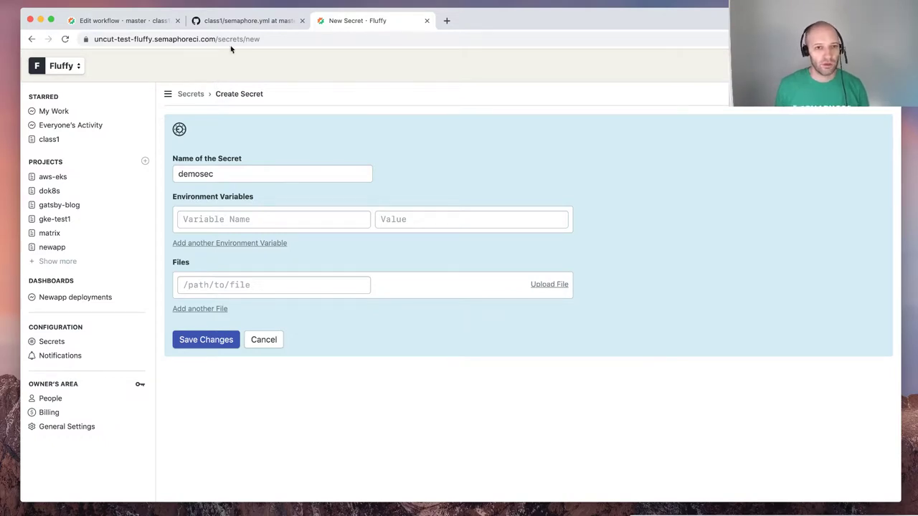
click(136, 23)
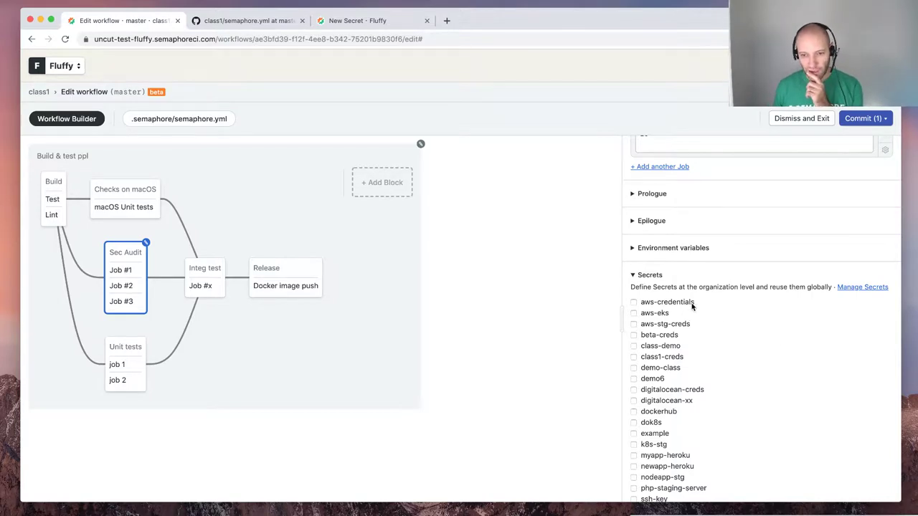
Attach the demo6 and digitalocean-creds secrets to the Sec Audit block.
scroll(688, 305, down, 3)
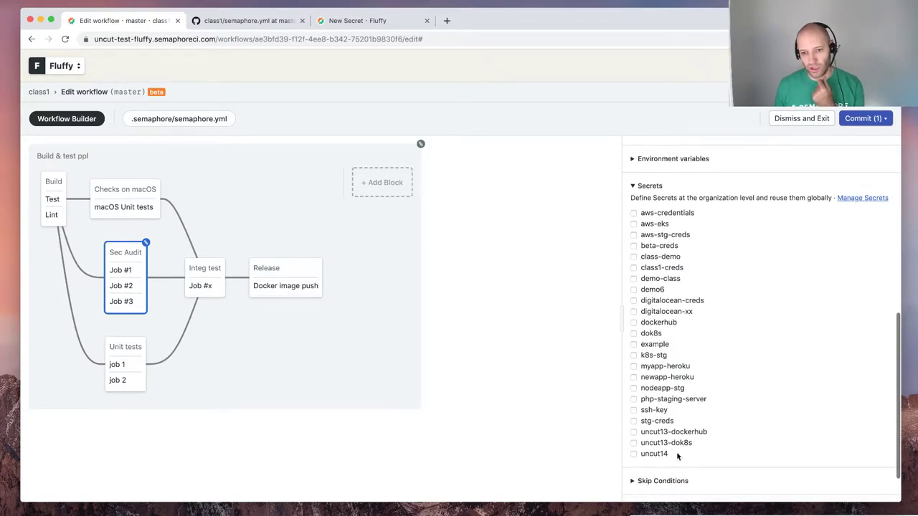
click(634, 290)
click(634, 300)
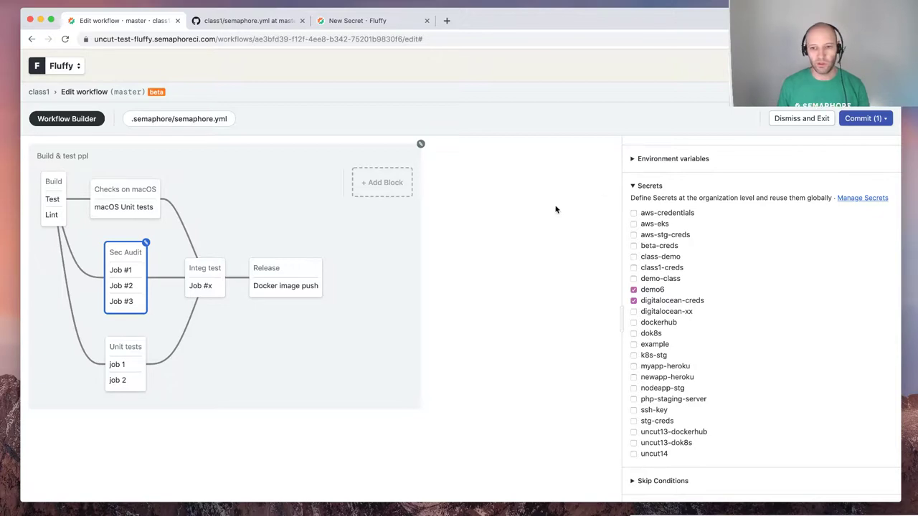
click(635, 186)
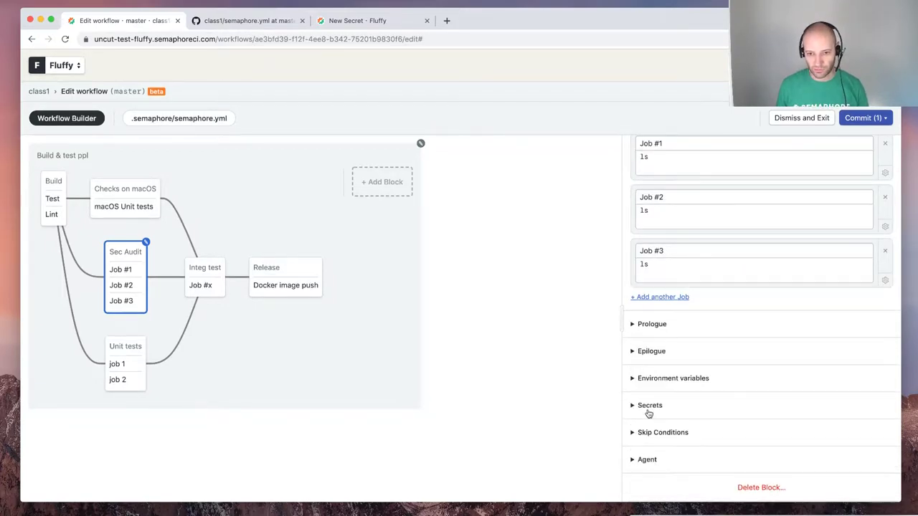
Expand Skip Conditions and open its common skip-condition examples in a new tab.
click(631, 433)
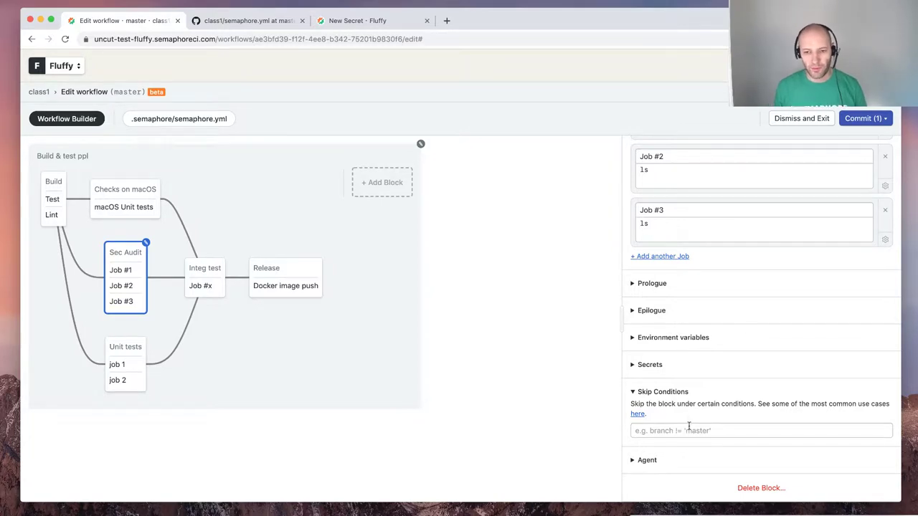
click(689, 429)
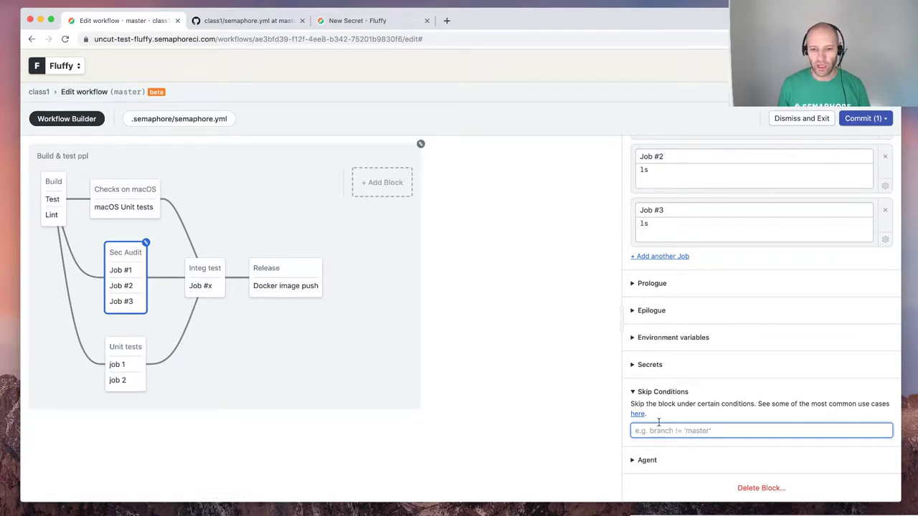
super+click(637, 413)
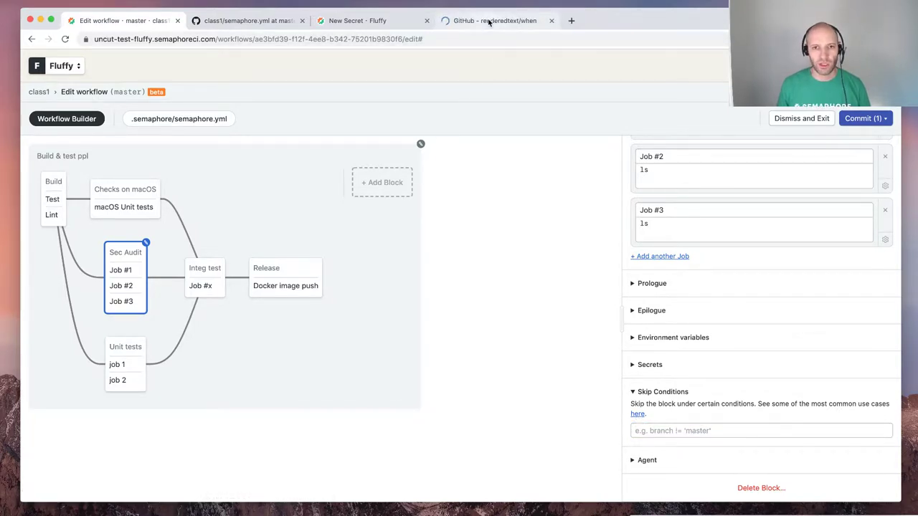
click(495, 21)
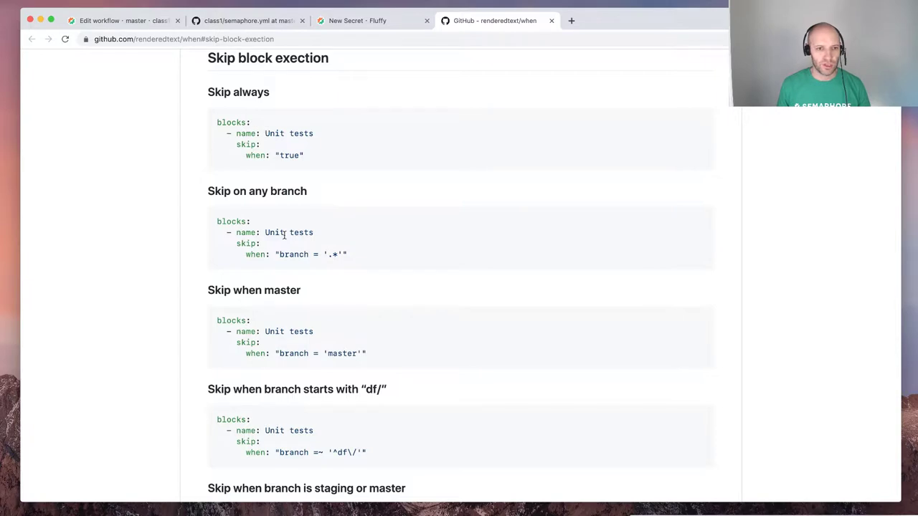
scroll(297, 269, down, 1)
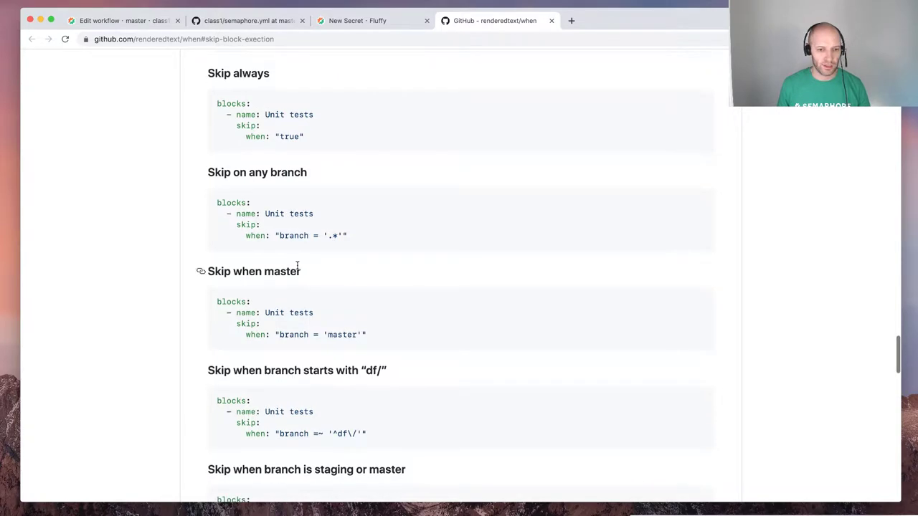
drag(277, 235, 338, 235)
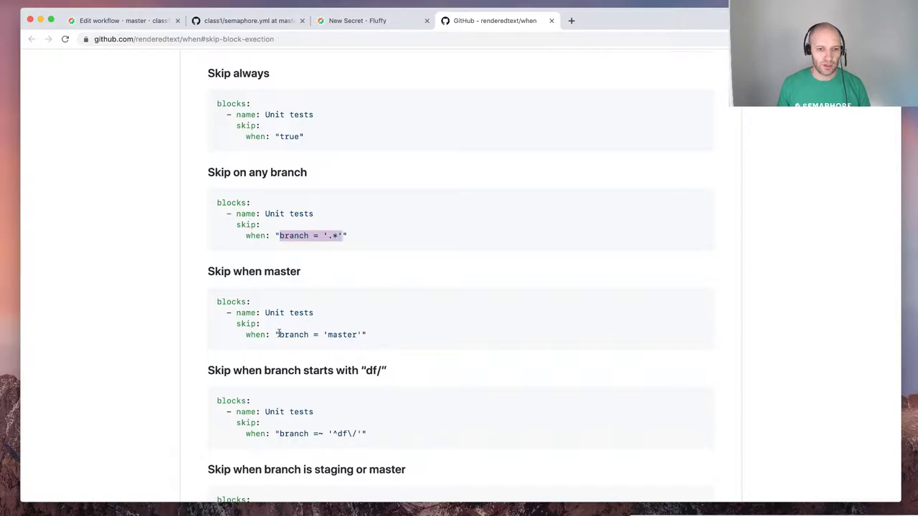
drag(275, 334, 359, 334)
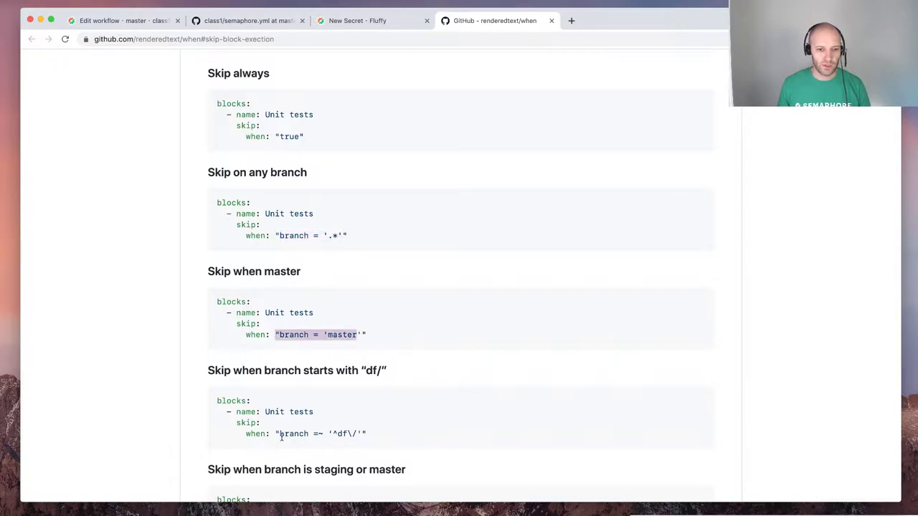
drag(279, 434, 364, 434)
scroll(359, 433, down, 3)
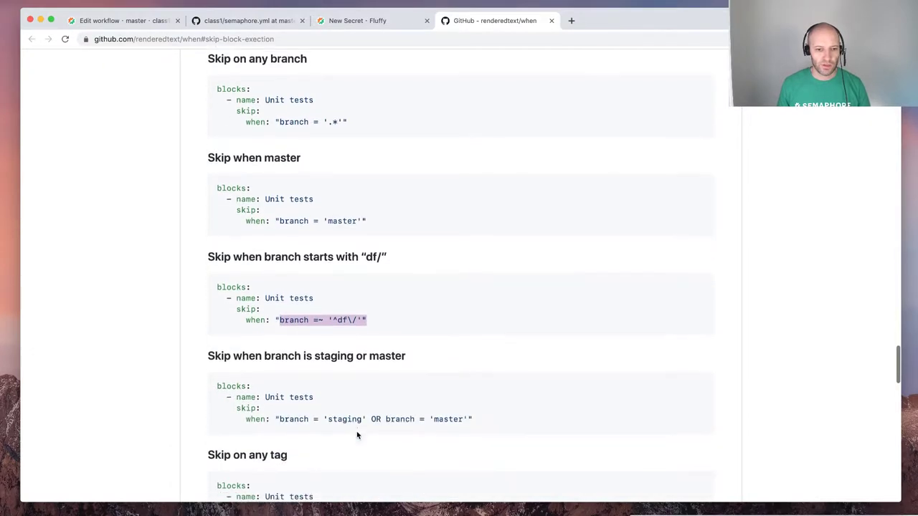
scroll(357, 431, down, 1)
drag(299, 369, 467, 370)
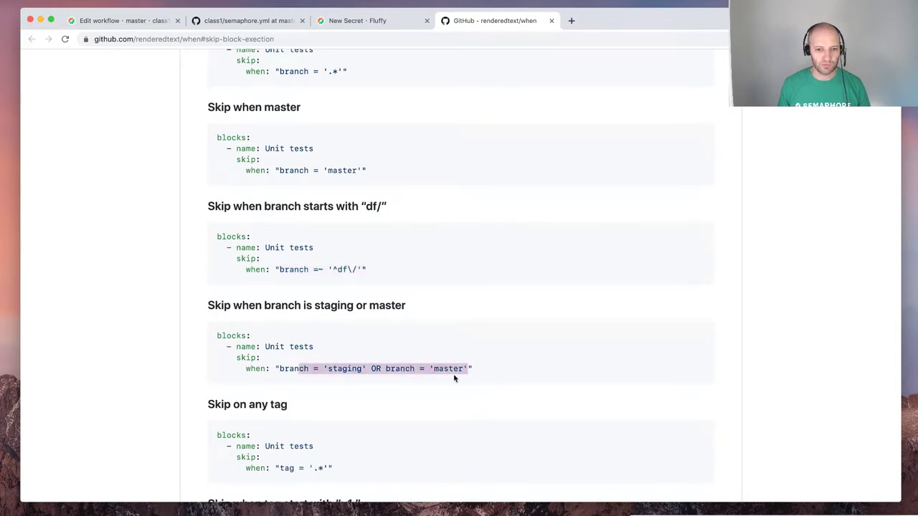
click(454, 374)
click(109, 20)
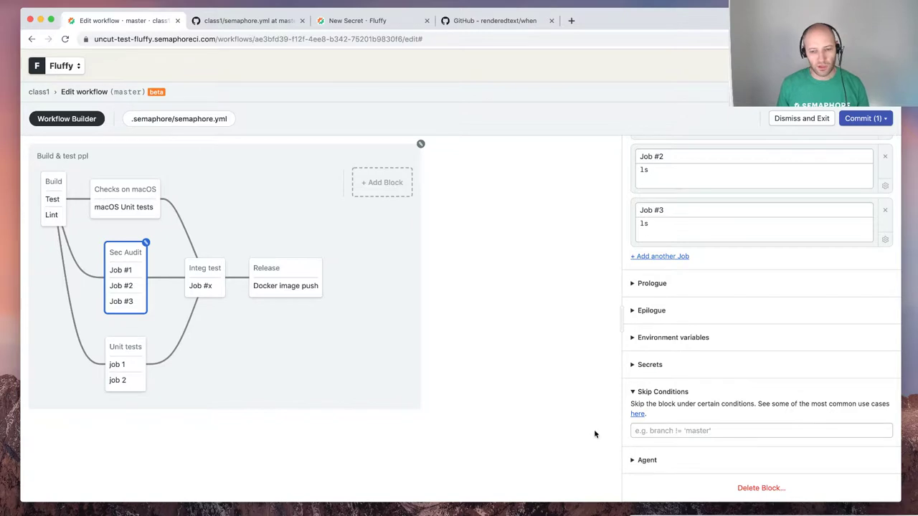
scroll(664, 355, up, 3)
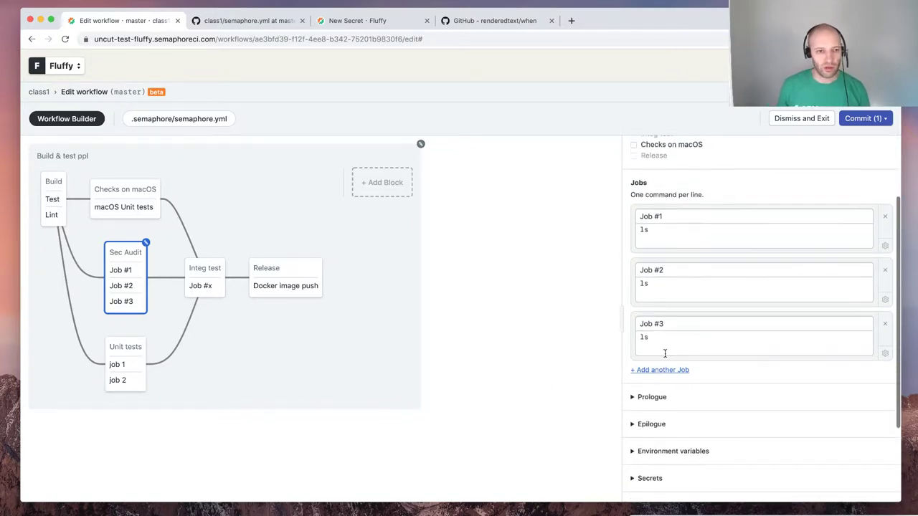
scroll(665, 354, up, 3)
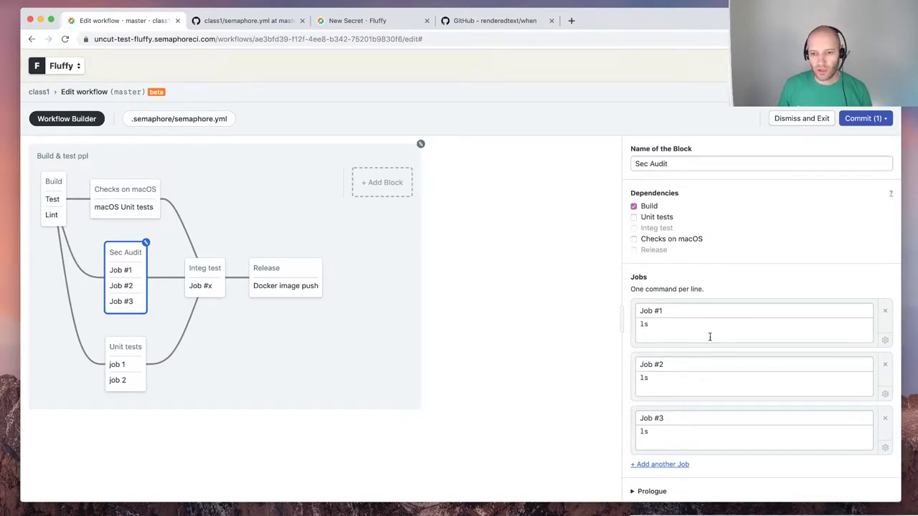
click(866, 119)
scroll(717, 226, down, 8)
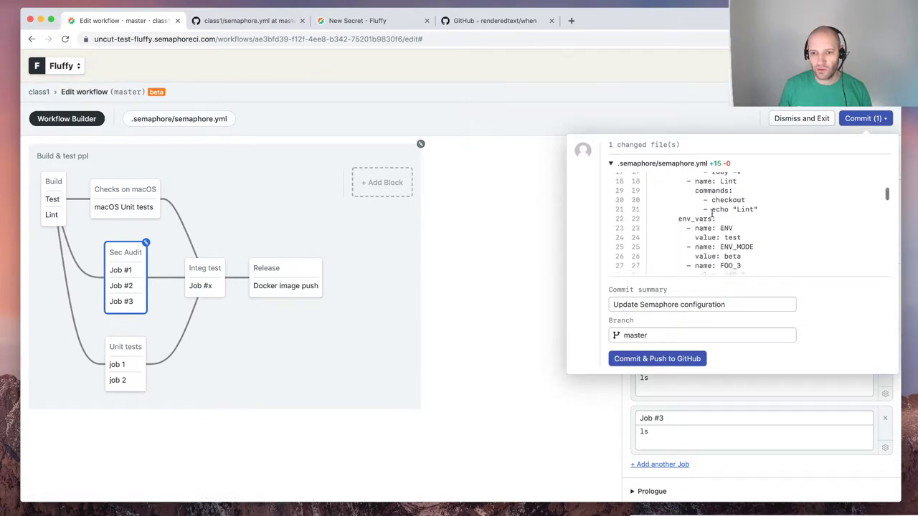
scroll(712, 214, down, 10)
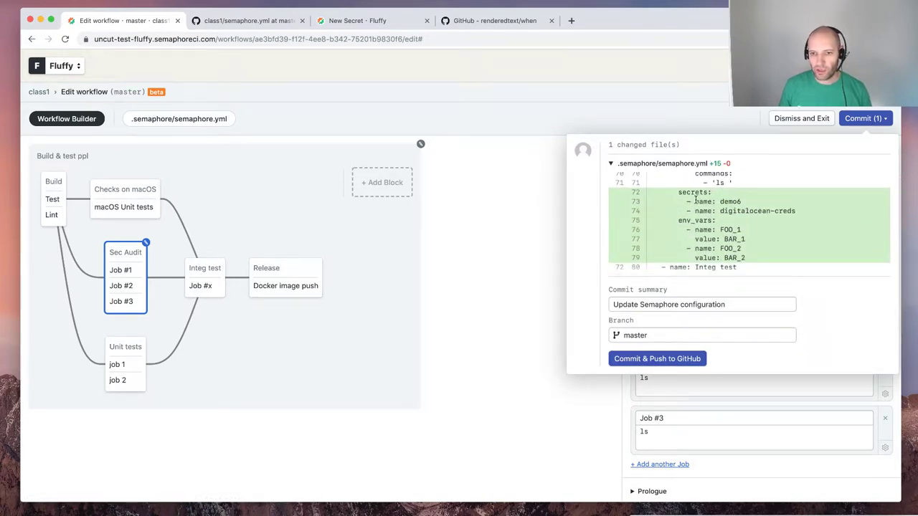
drag(695, 200, 794, 208)
click(708, 228)
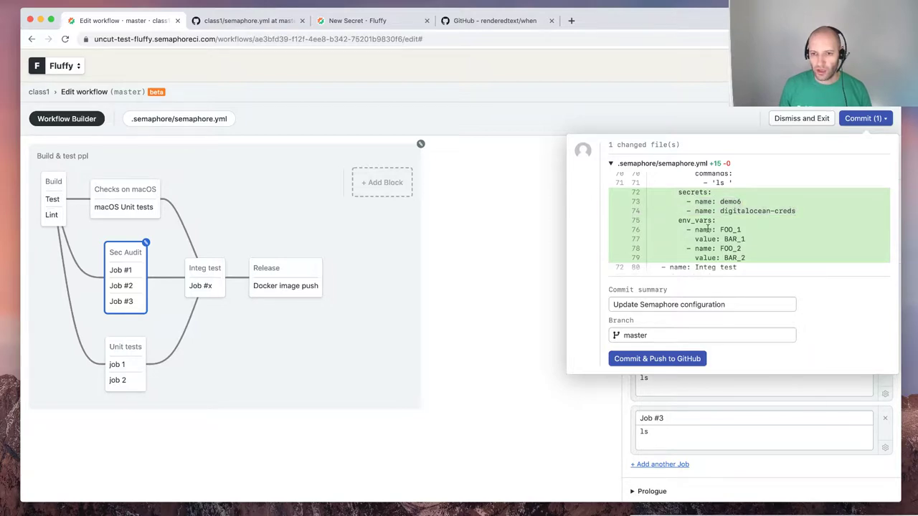
drag(708, 228, 749, 261)
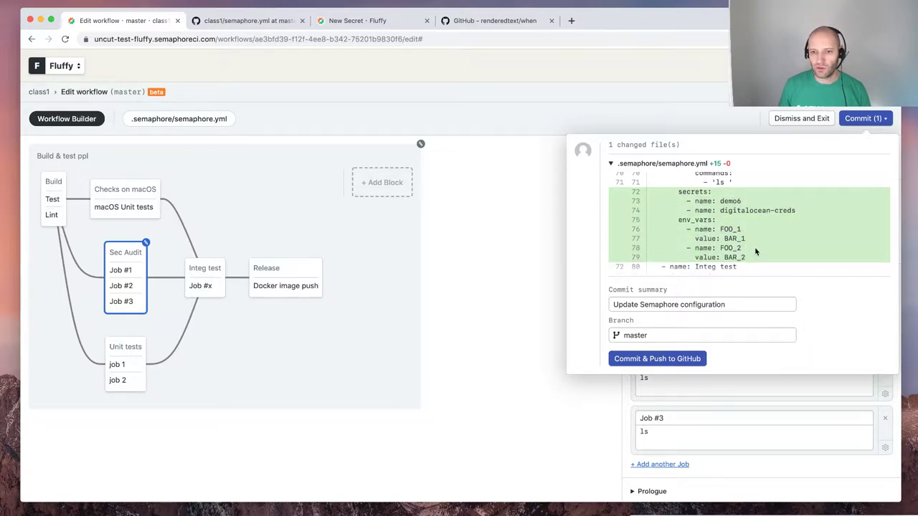
scroll(754, 246, down, 8)
scroll(754, 247, up, 1)
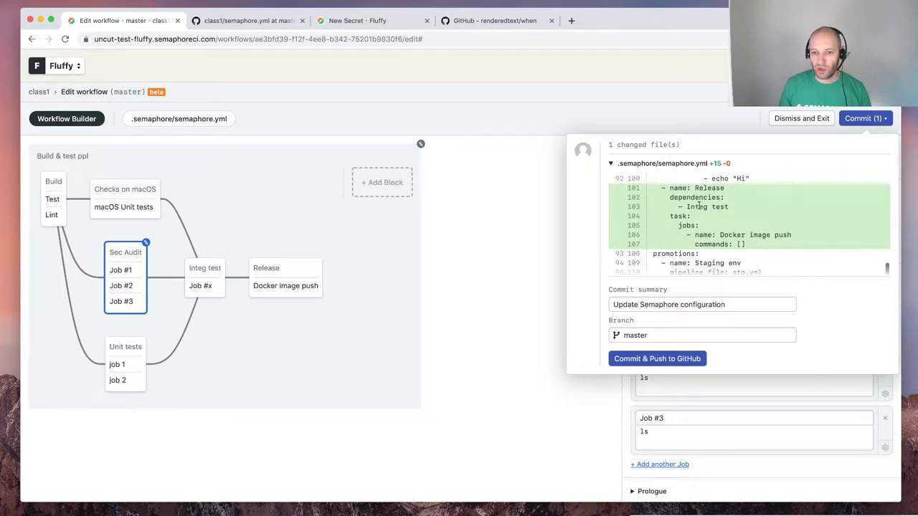
drag(686, 207, 737, 212)
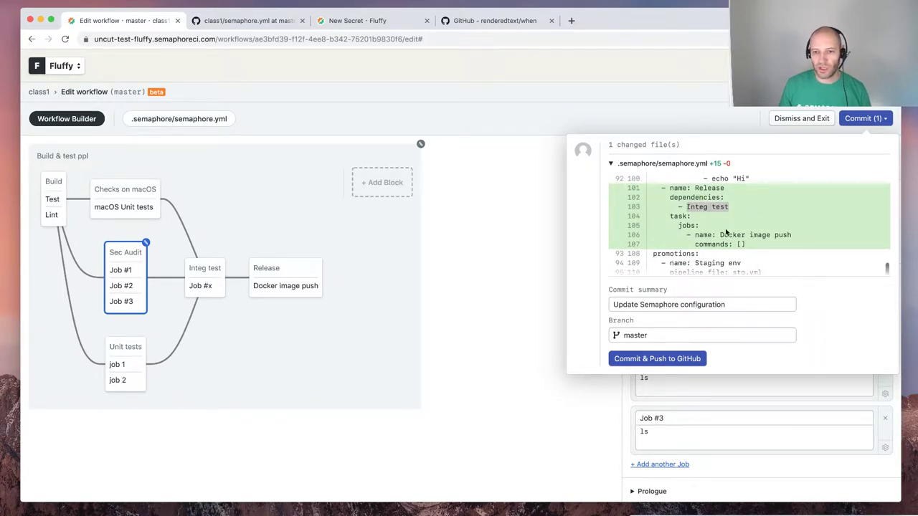
drag(696, 235, 752, 246)
click(752, 247)
Set the Release block's Docker image push job command to echo "docker push".
key(Escape)
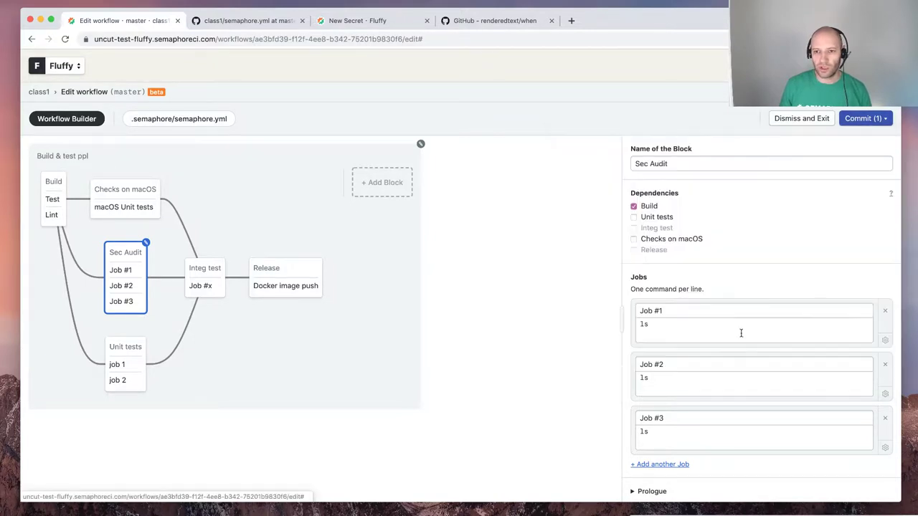
click(296, 280)
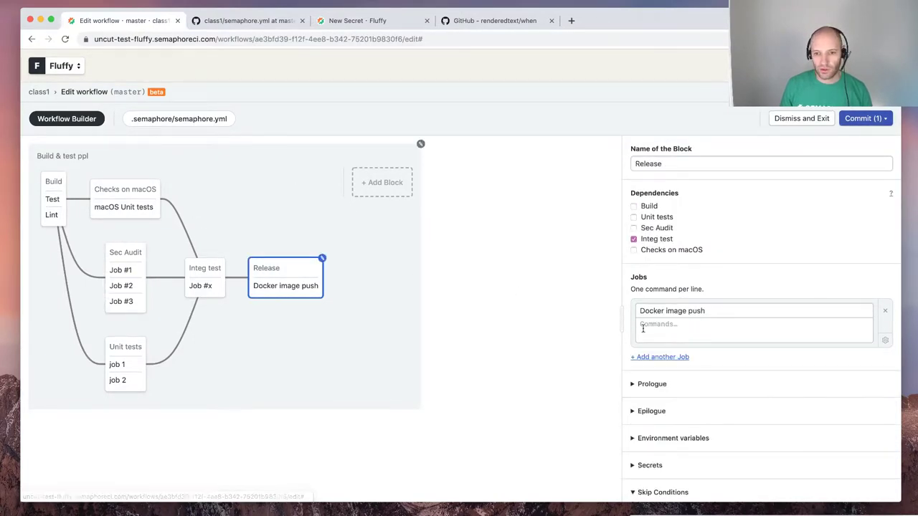
click(665, 328)
text(echo ")
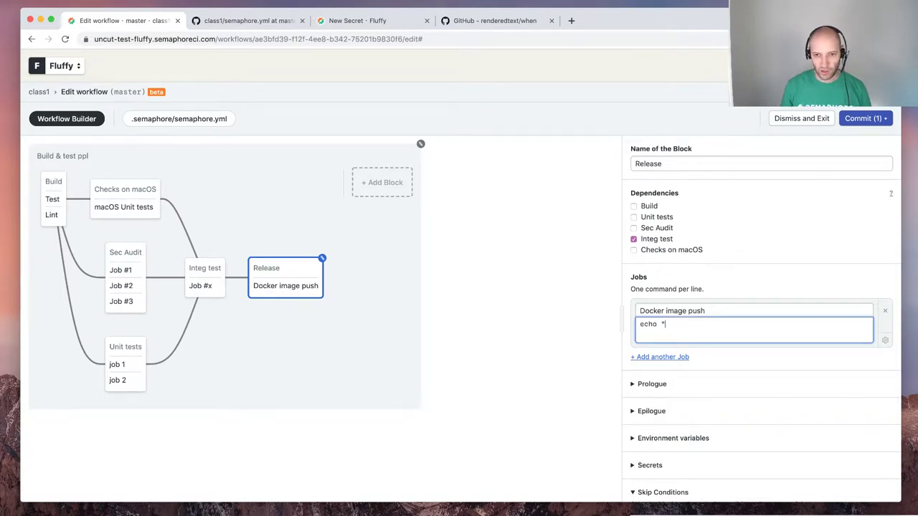
text(docker pus)
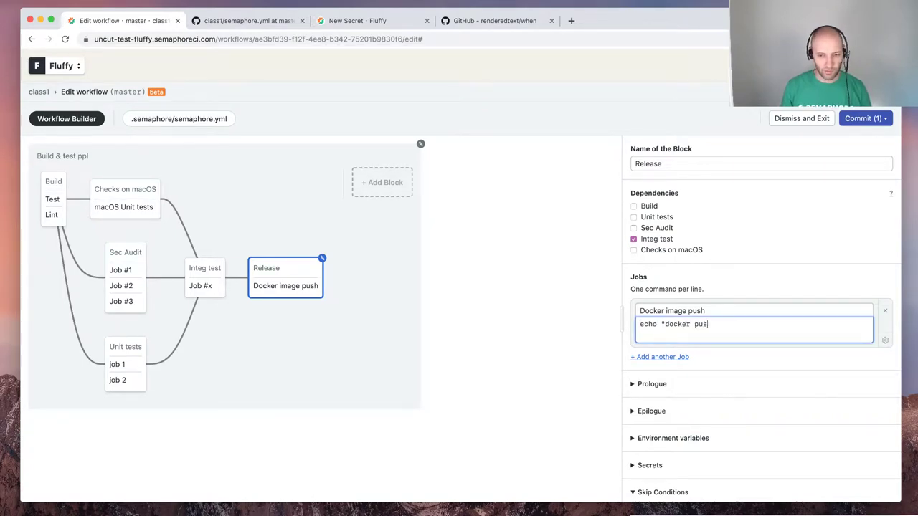
text(h")
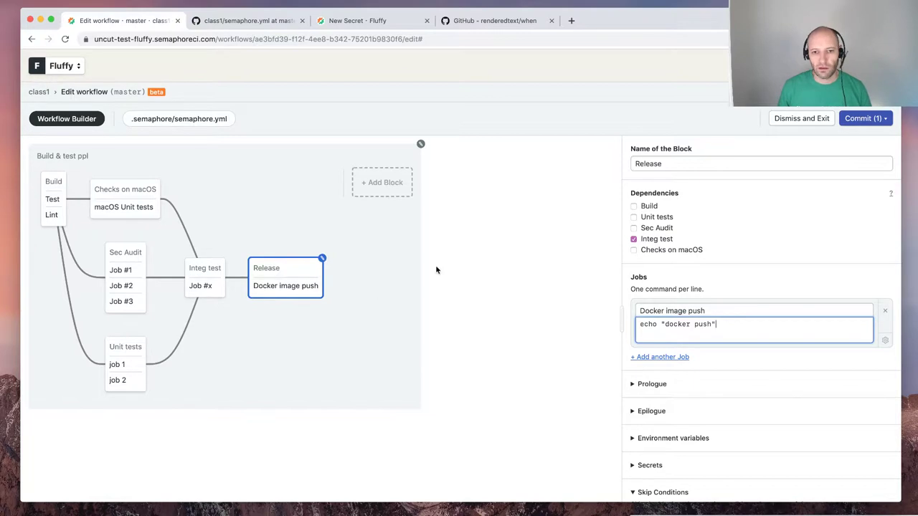
click(471, 268)
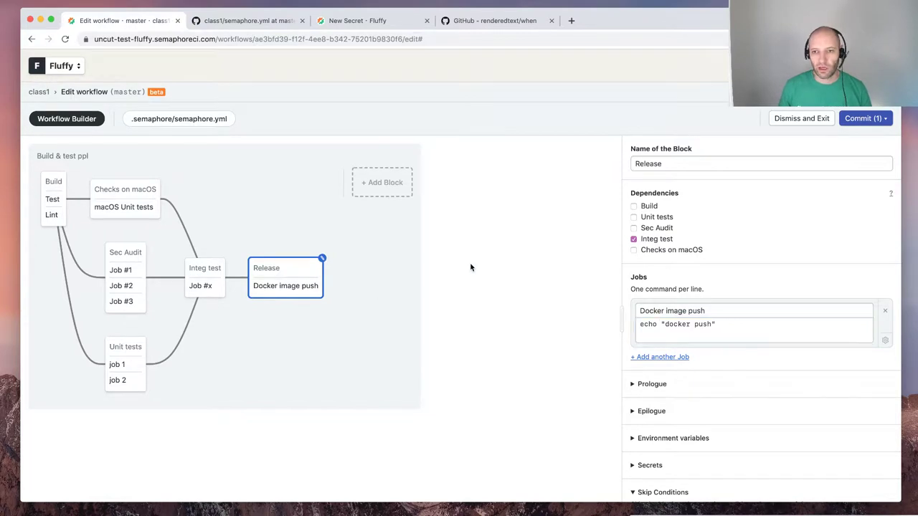
Commit the workflow to master as 'Add release block' and push it to GitHub.
click(879, 120)
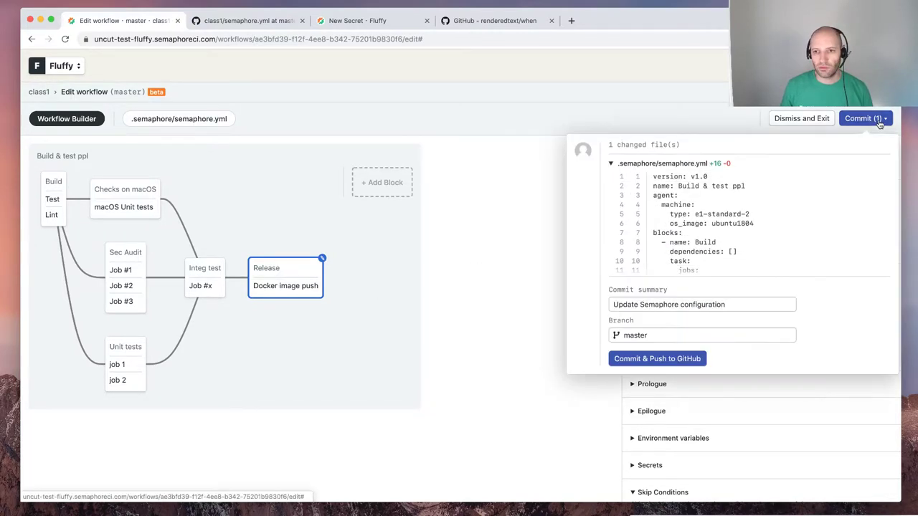
triple_click(685, 307)
text(add)
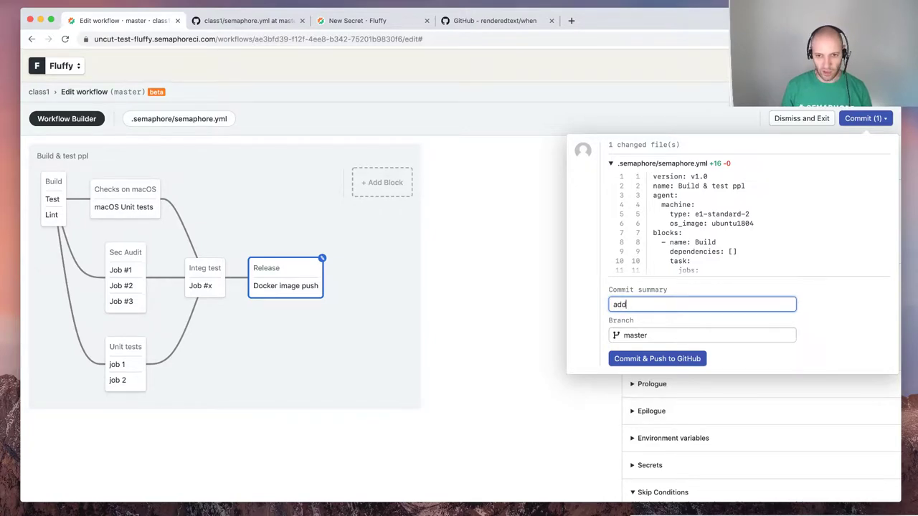
key(BackSpace)
key(BackSpace)
text(Add re)
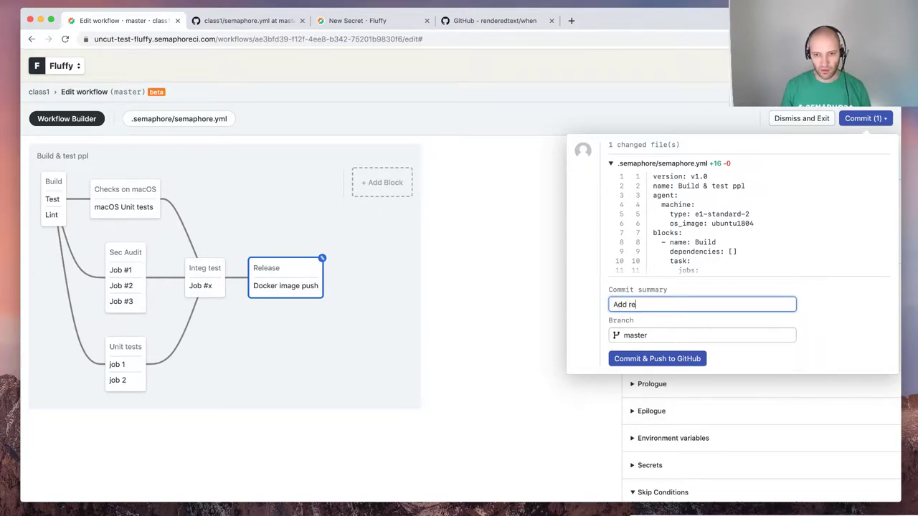
text(lease block)
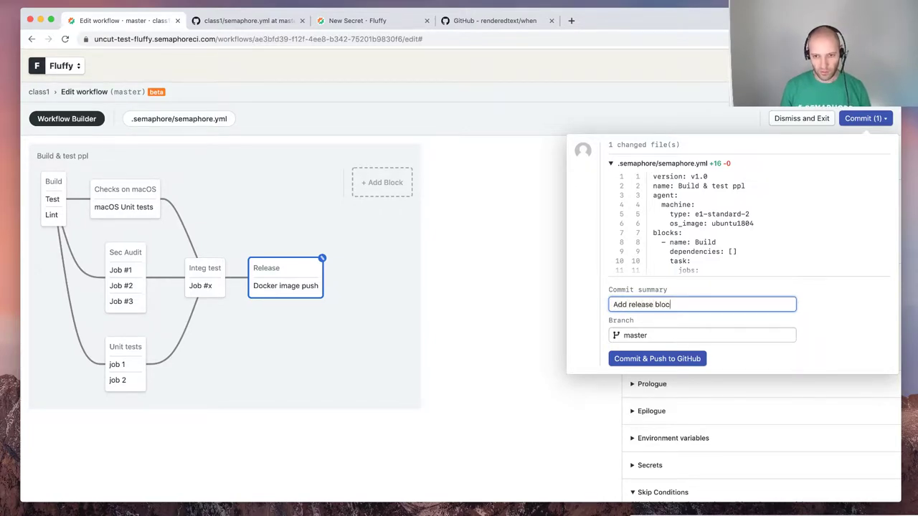
click(664, 359)
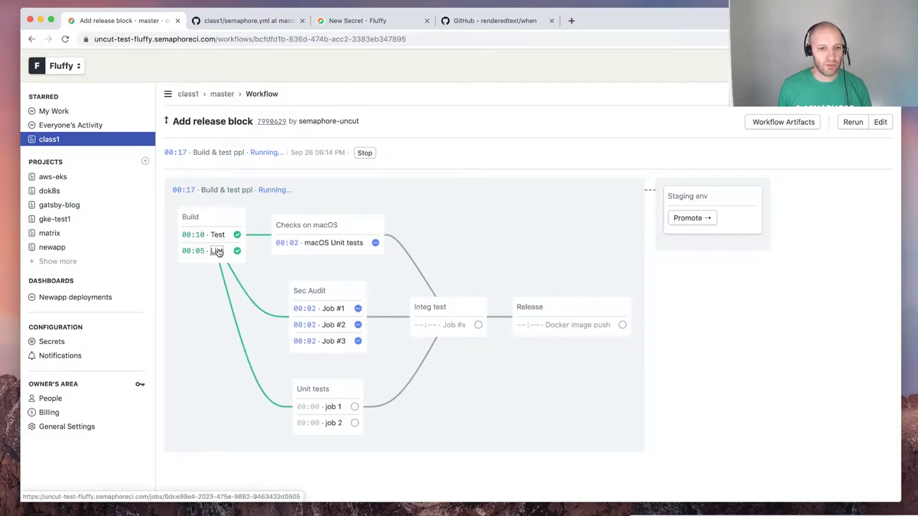
Open the Lint job's log from the Build block of the Add release block run.
click(216, 251)
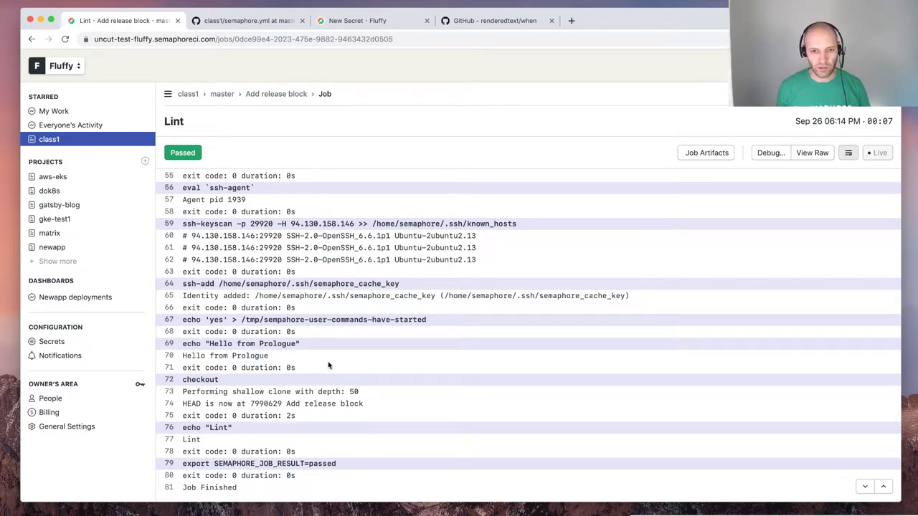
Show the Lint job's SSH debug instructions and copy the sem debug and curl install commands.
click(766, 157)
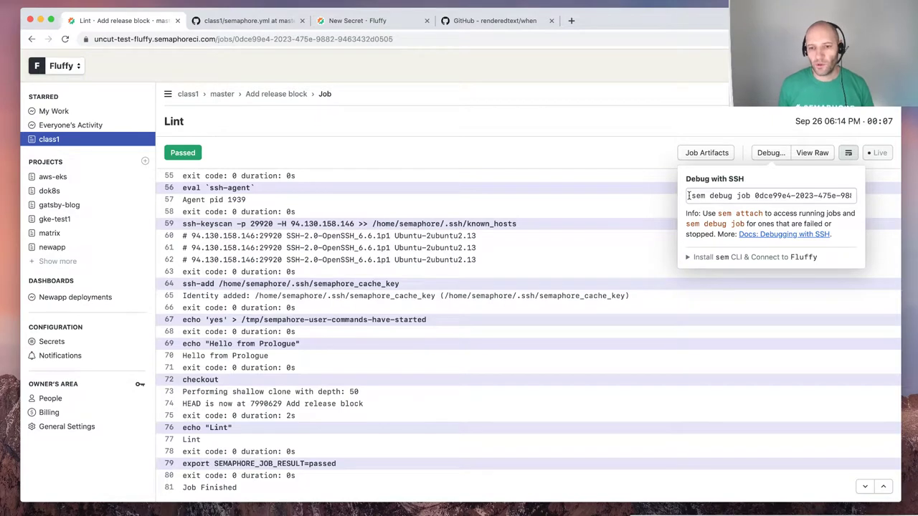
click(772, 195)
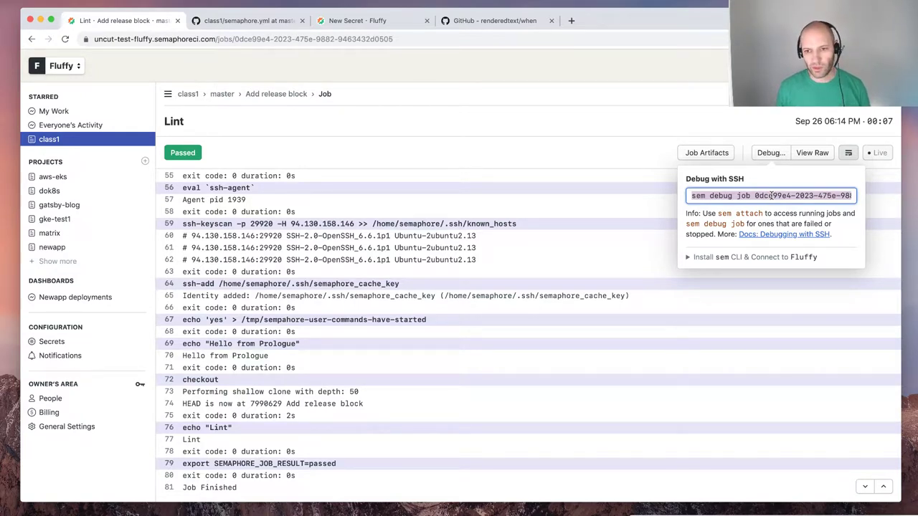
click(705, 257)
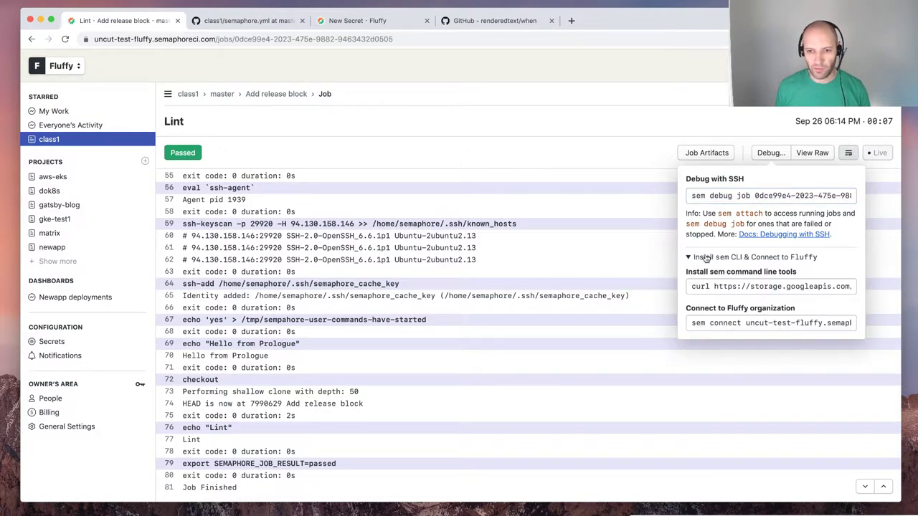
click(733, 287)
Launch iTerm through Spotlight search.
key(super+space)
text(iter)
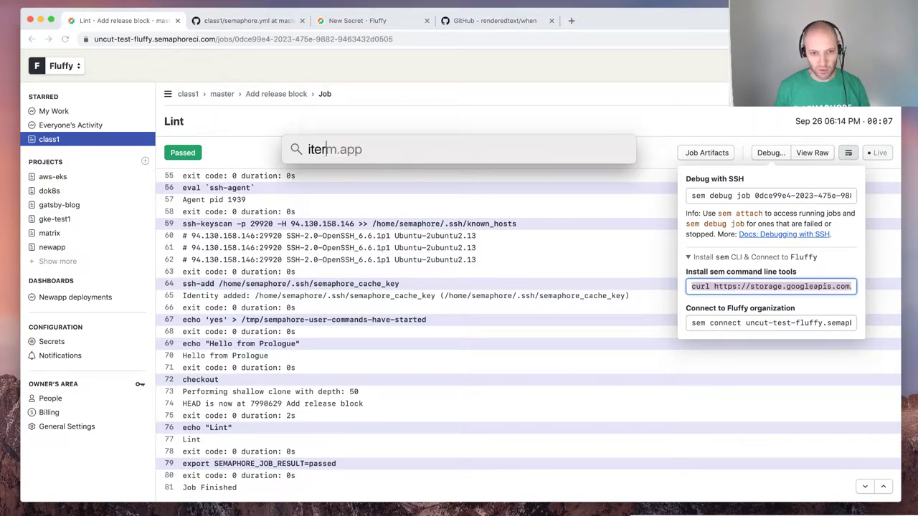
key(Return)
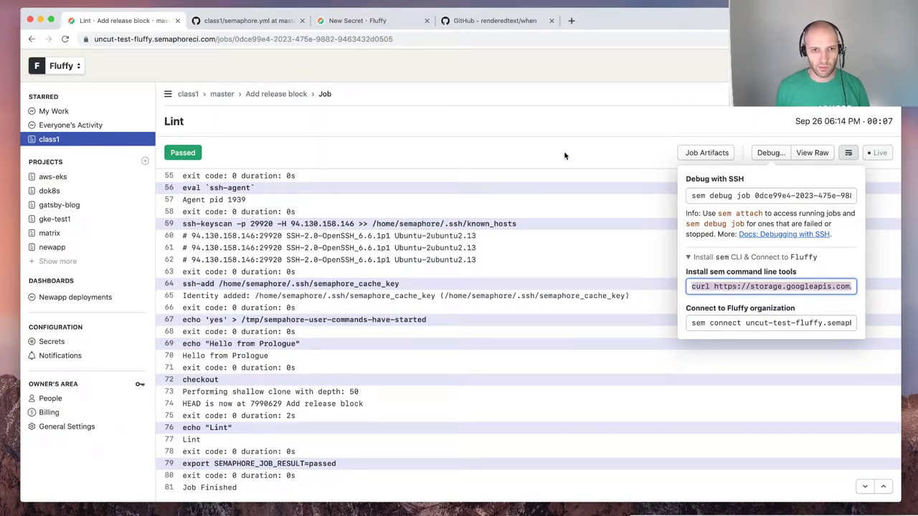
Arrange the terminal window and install the sem CLI with the copied curl command.
key(Return)
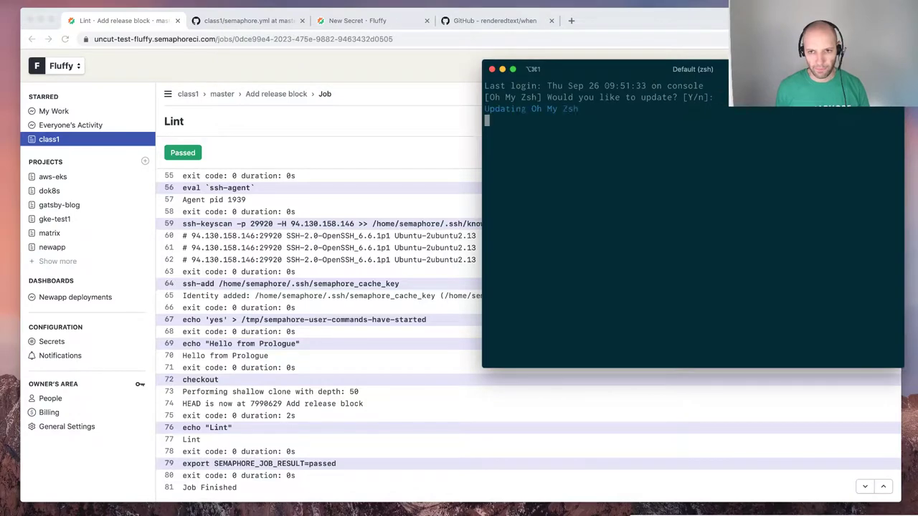
drag(578, 71, 297, 63)
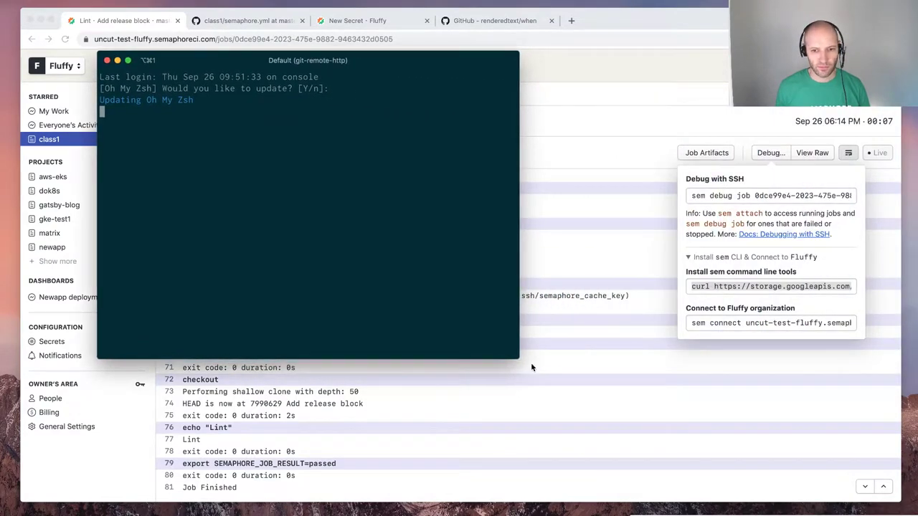
drag(531, 363, 645, 443)
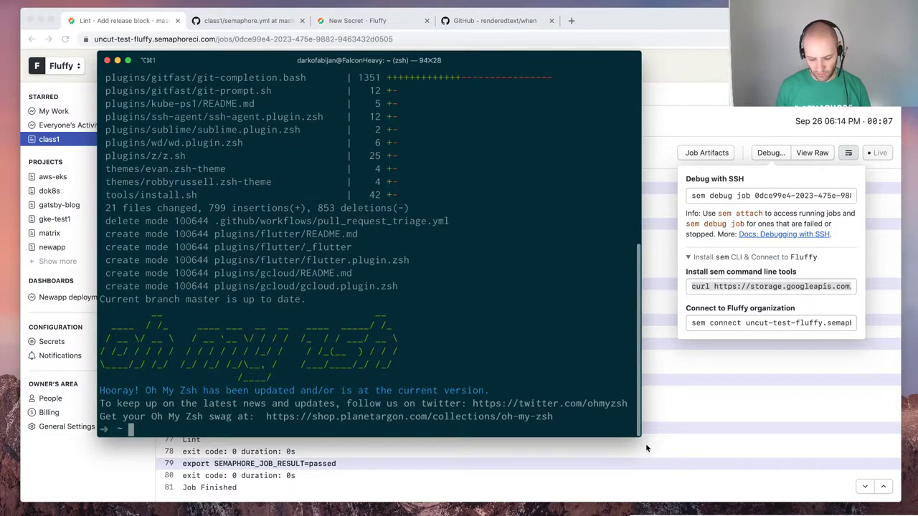
key(ctrl+l)
text(curl https://storage.googleapis.com/sem-cli-releases/get.sh | bash)
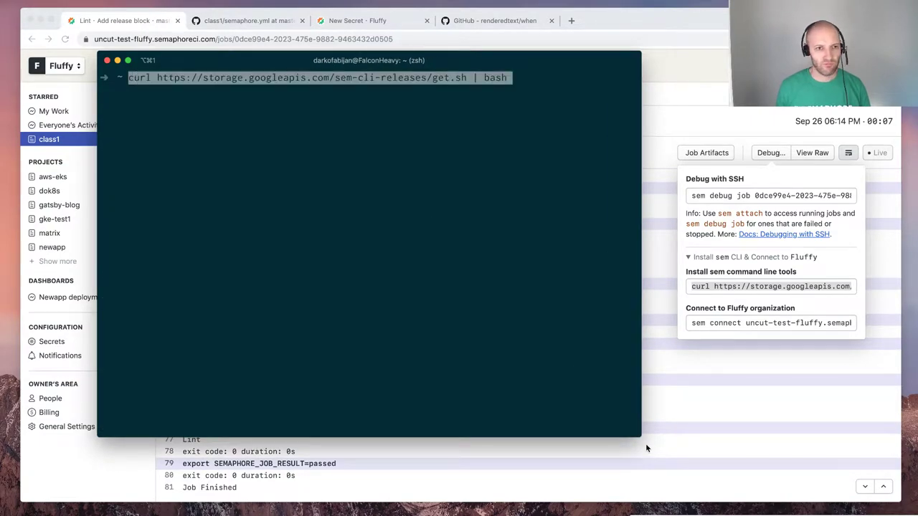
key(Return)
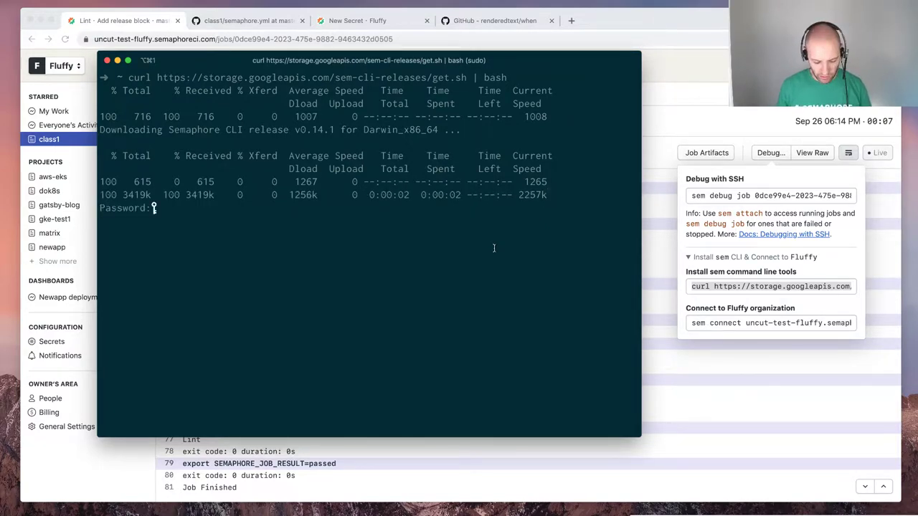
key(Return)
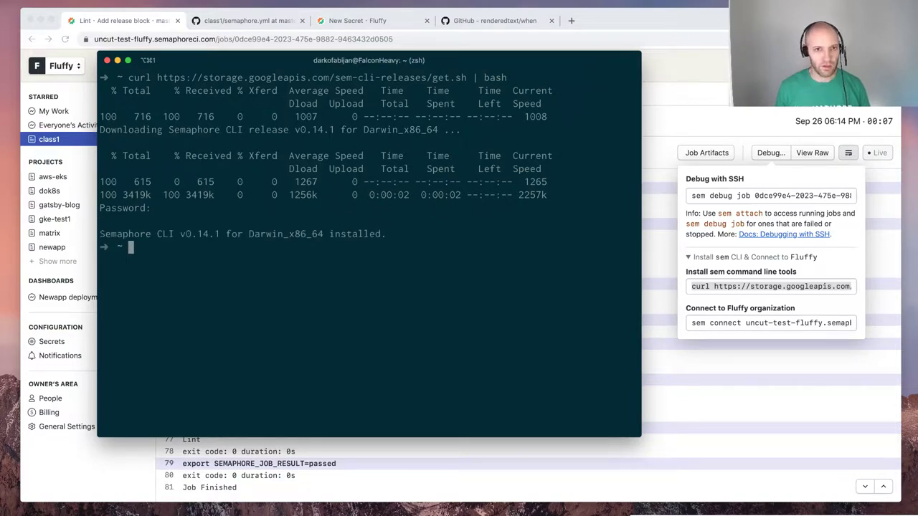
key(ctrl+l)
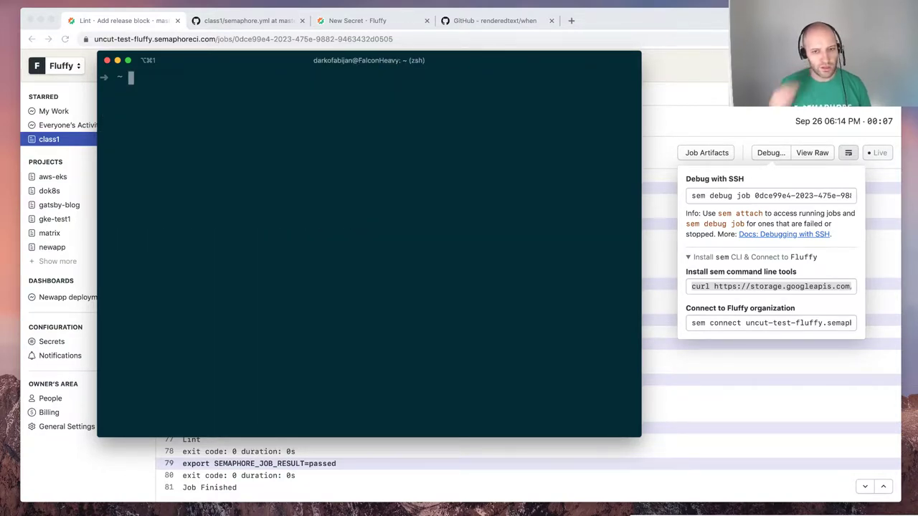
Connect sem to the uncut-test-fluffy organization with the copied connect command.
click(743, 333)
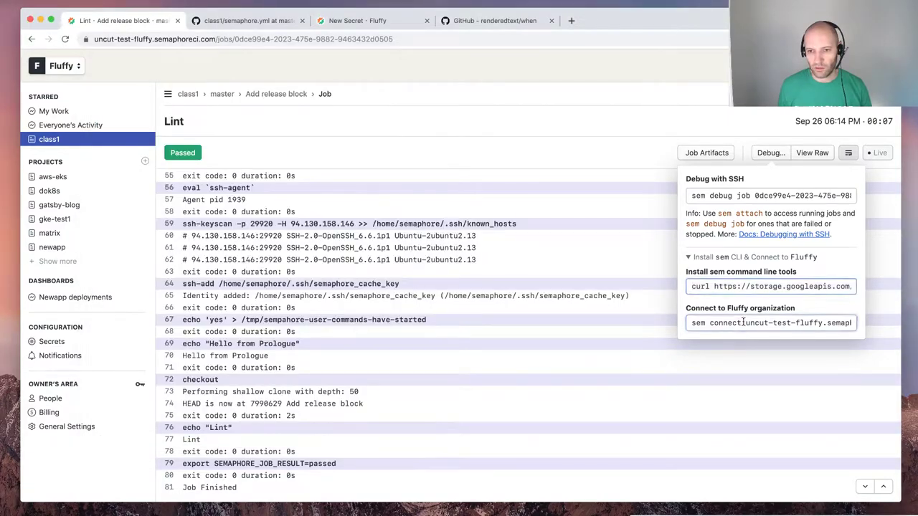
click(743, 323)
key(super+Tab)
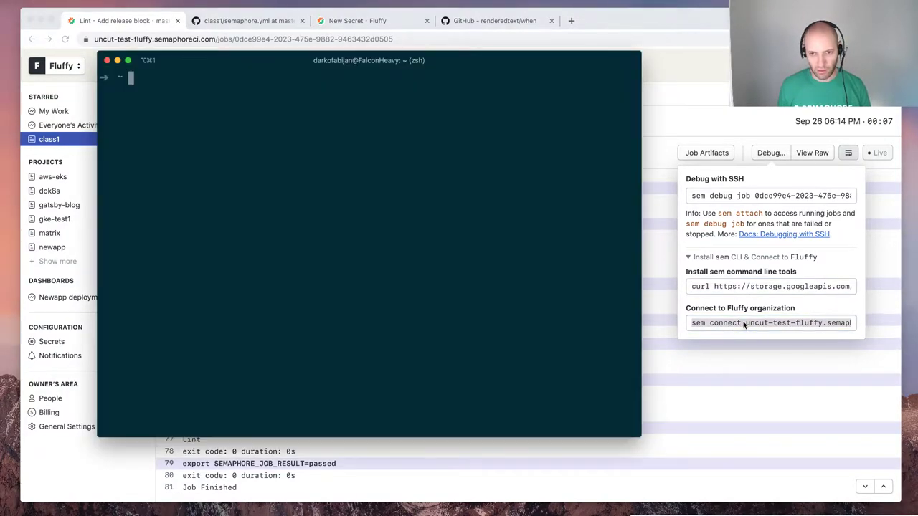
key(Return)
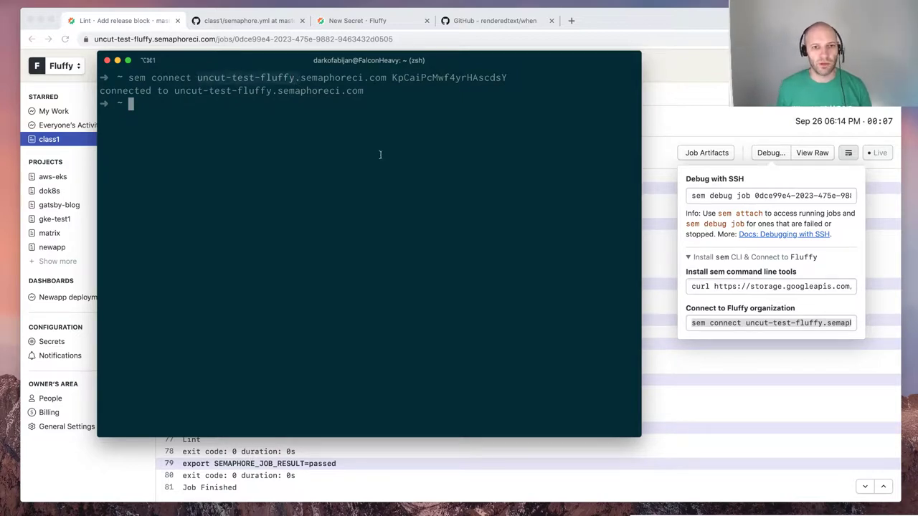
key(ctrl+l)
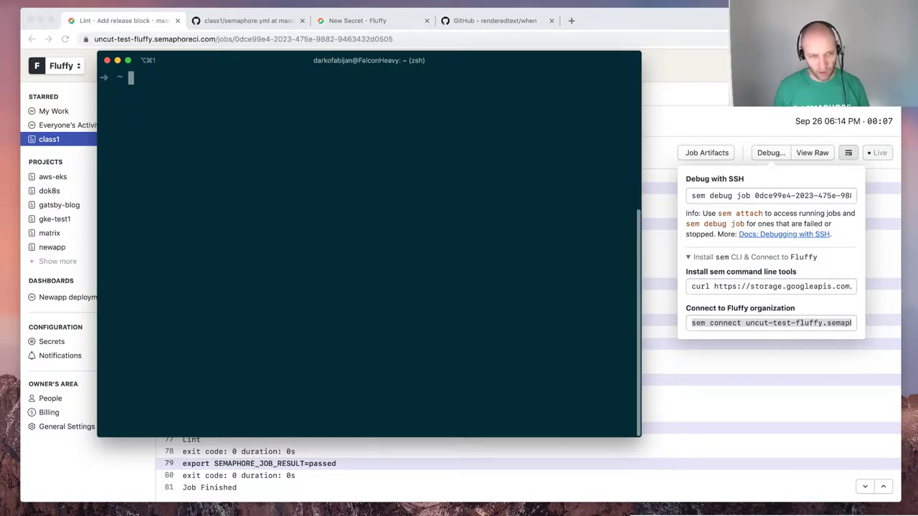
List the organization's projects with sem get projects, then clear the terminal.
text(sem get projects)
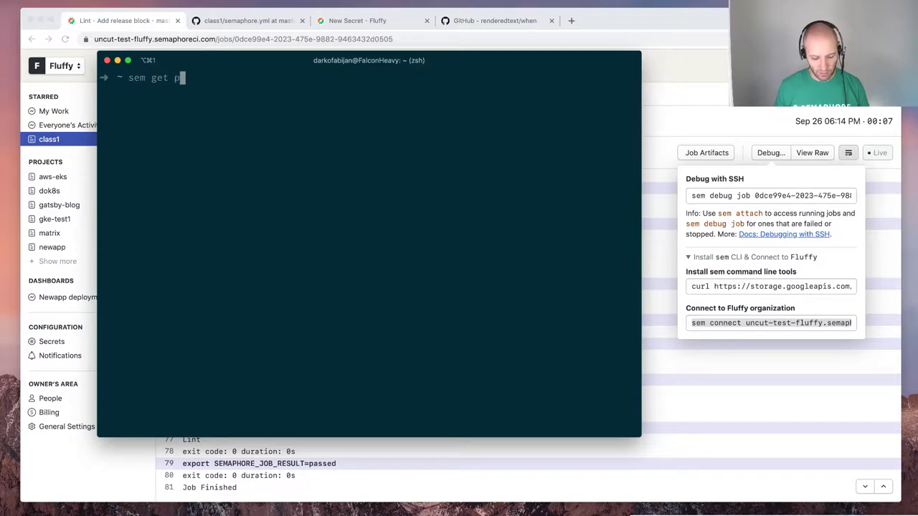
key(Return)
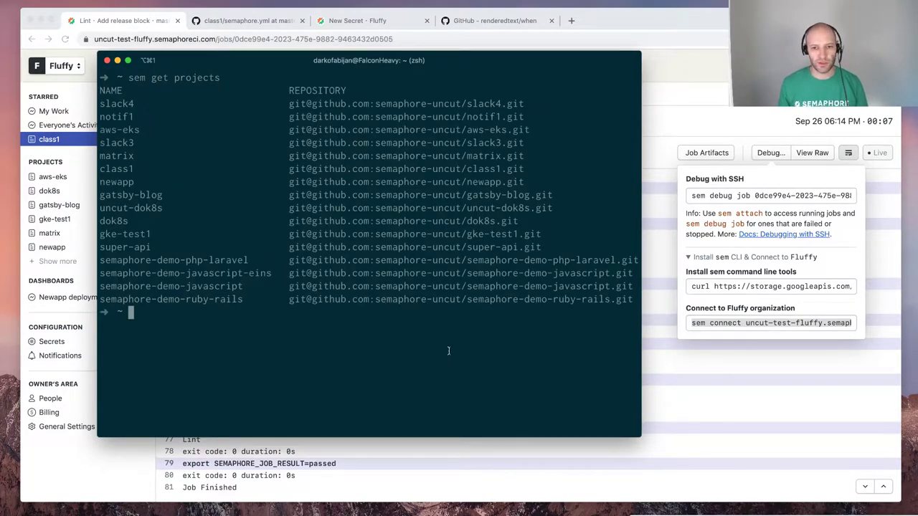
scroll(448, 351, down, 1)
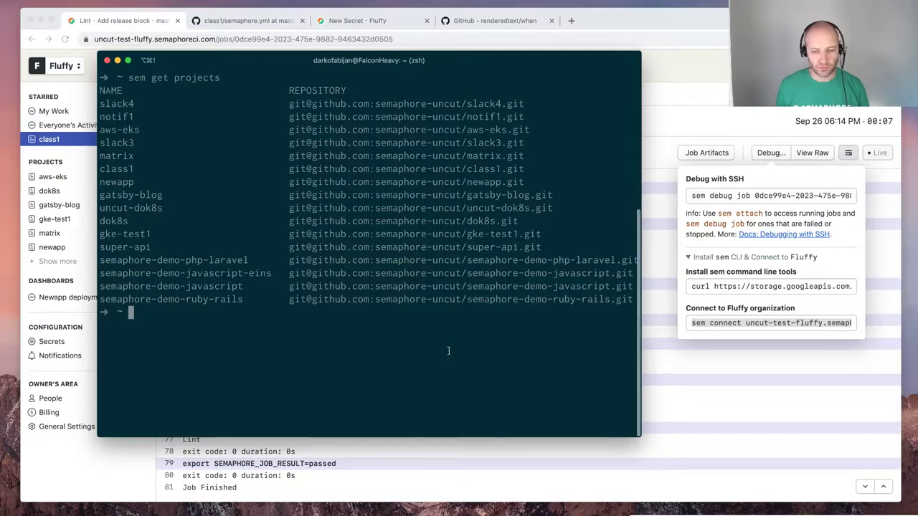
key(super+k)
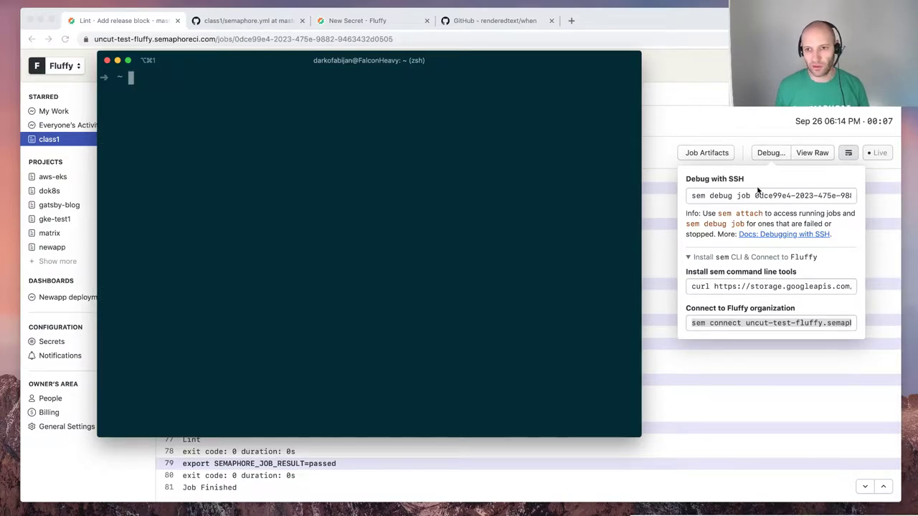
Start an SSH debug session for the Lint job with the copied sem debug job command.
key(super+Tab)
click(757, 195)
key(super+Tab)
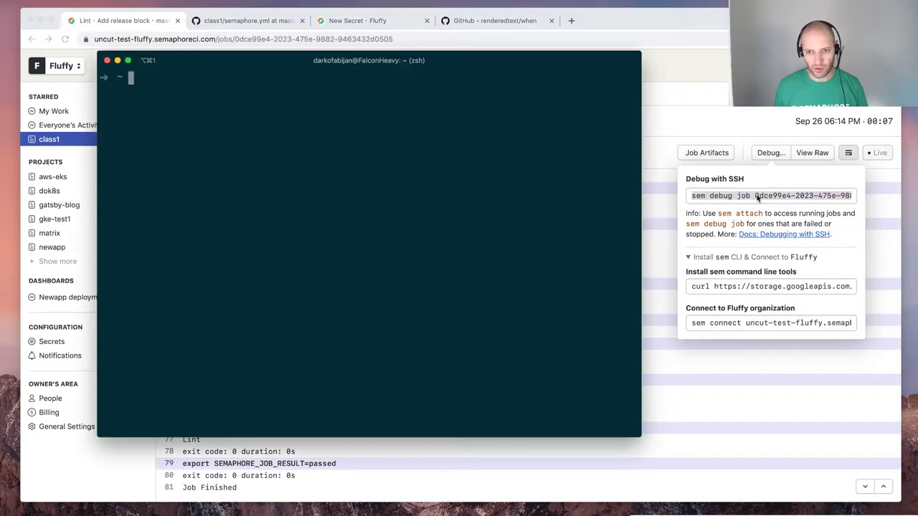
text(uncut-test-fluffy.)
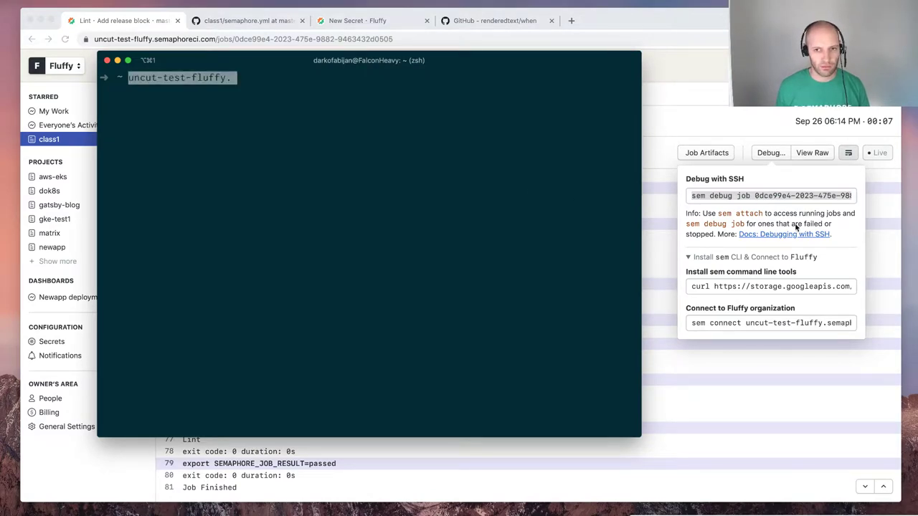
key(super+Tab)
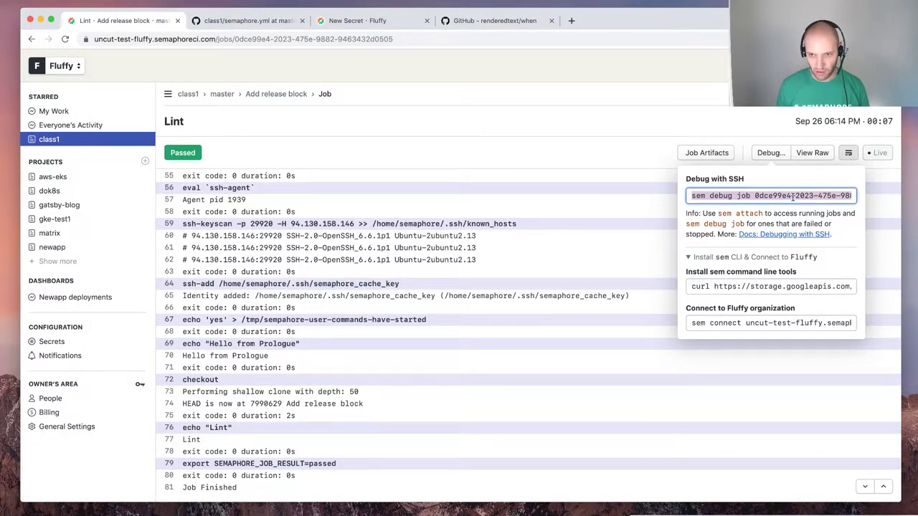
key(super+Tab)
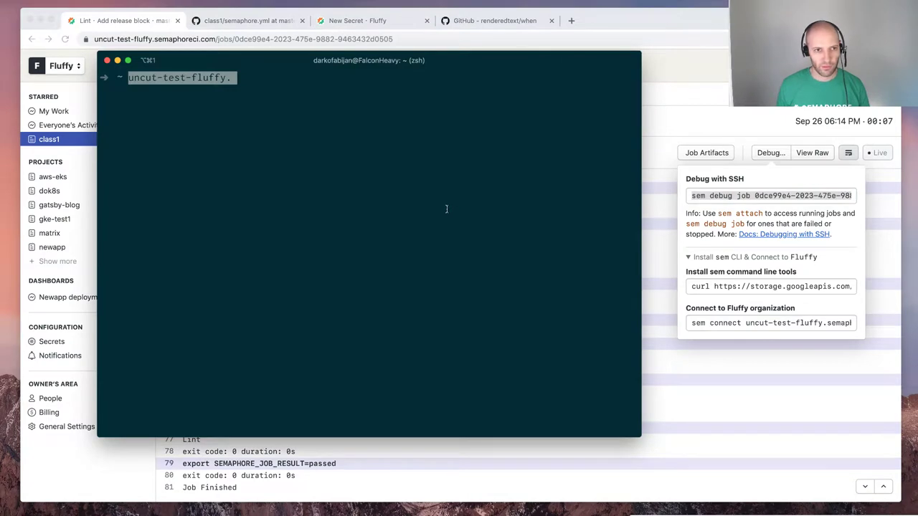
key(ctrl+c)
key(super+v)
key(Return)
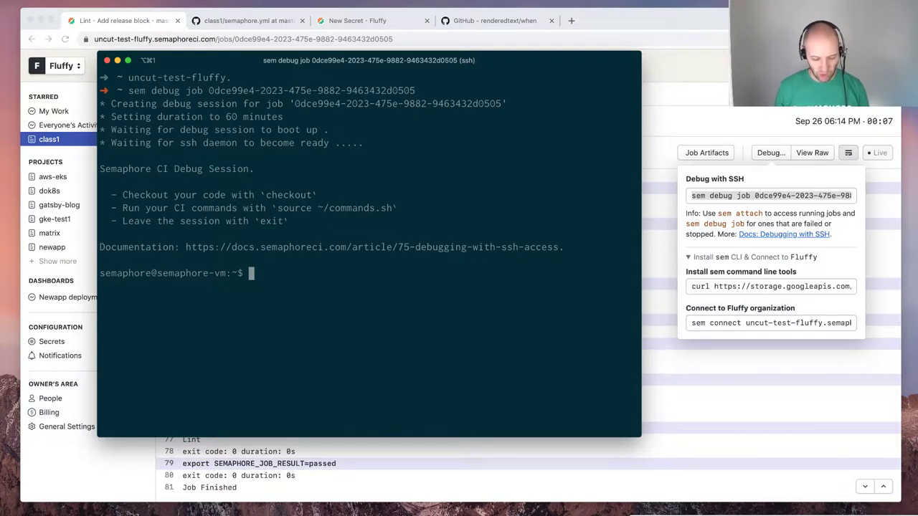
Print commands.sh and select its Prologue echo, checkout and Lint lines.
text(cat )
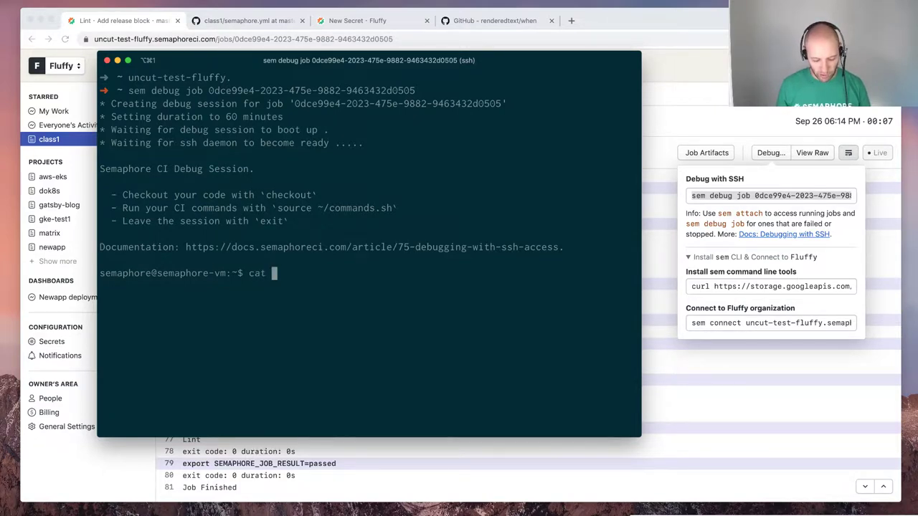
text(commands.sh)
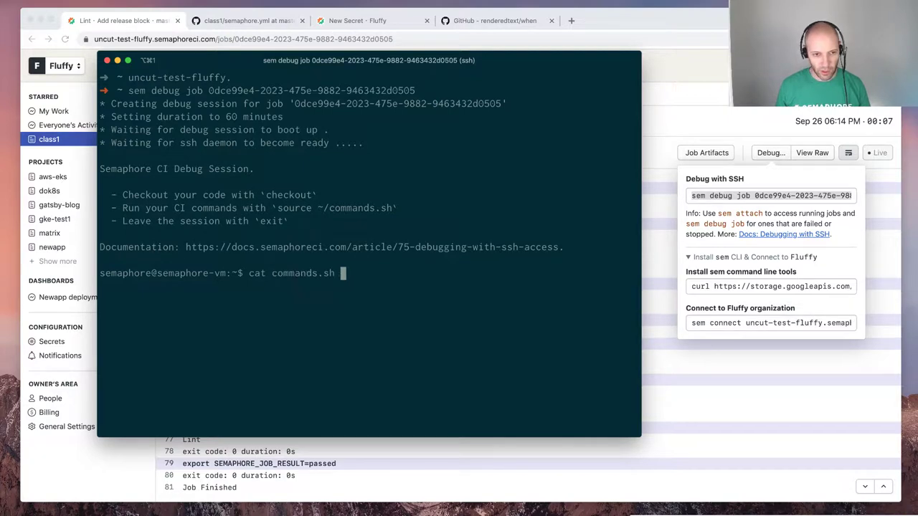
key(Return)
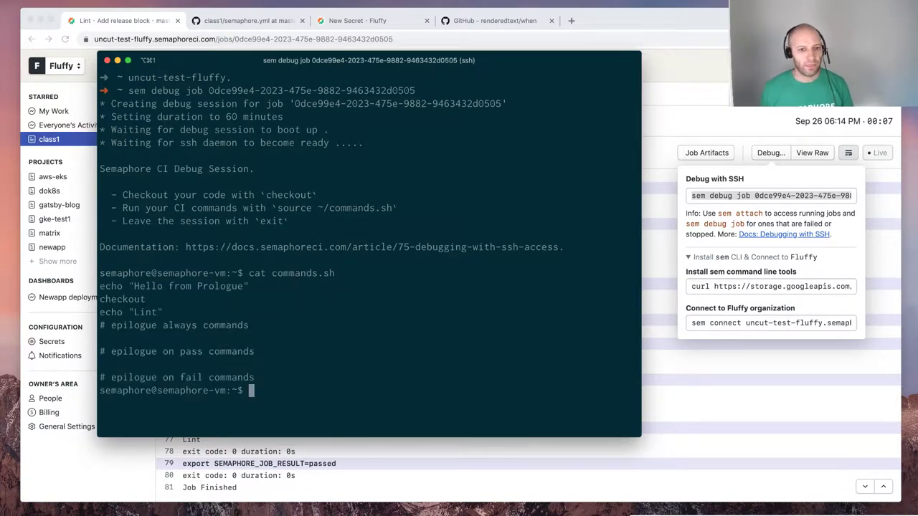
drag(273, 279, 351, 281)
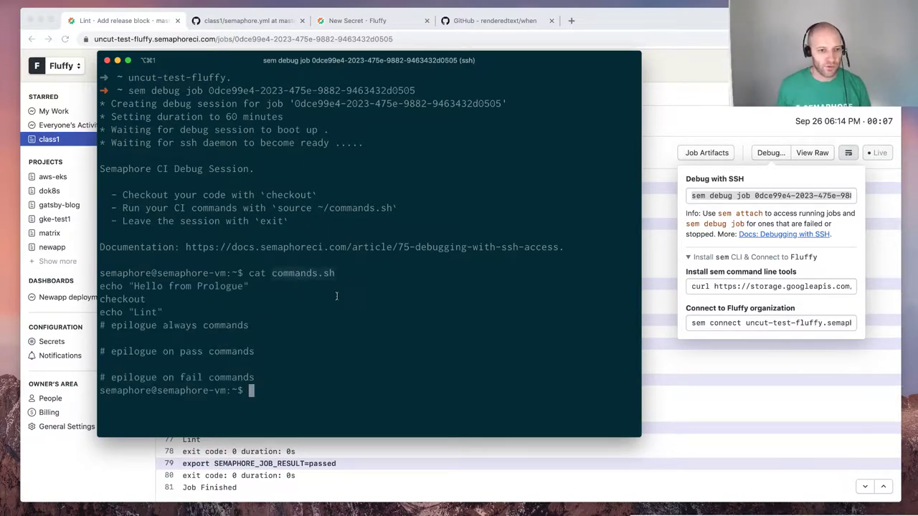
click(339, 296)
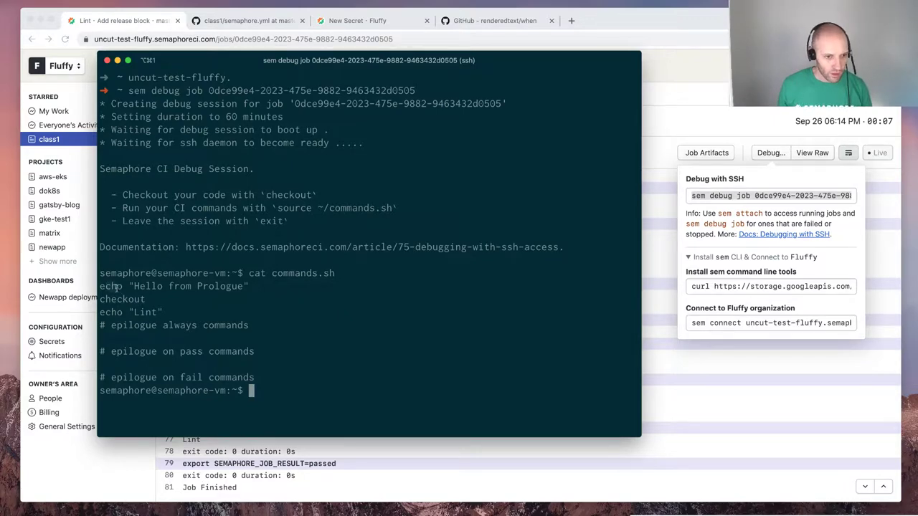
drag(102, 286, 173, 312)
Try the copied job lines, return home and delete the class1/ directory with rm -rf.
key(super+v)
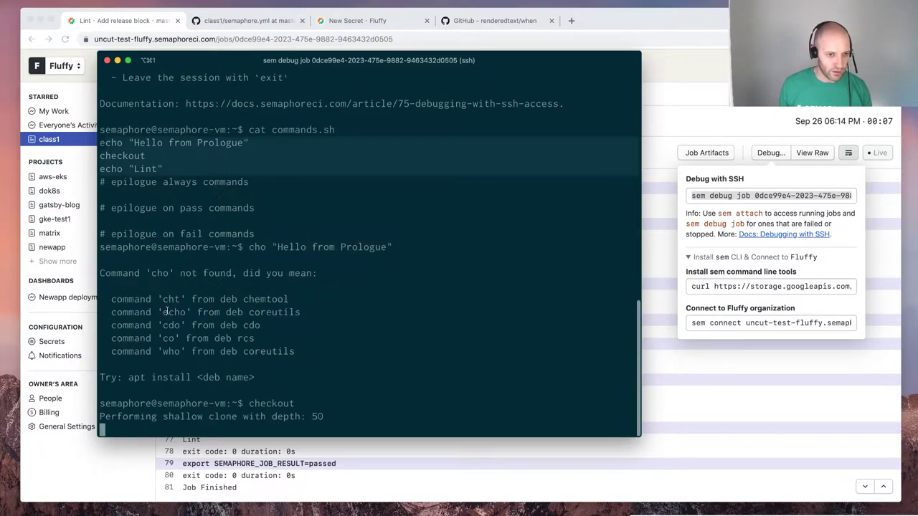
key(ctrl+c)
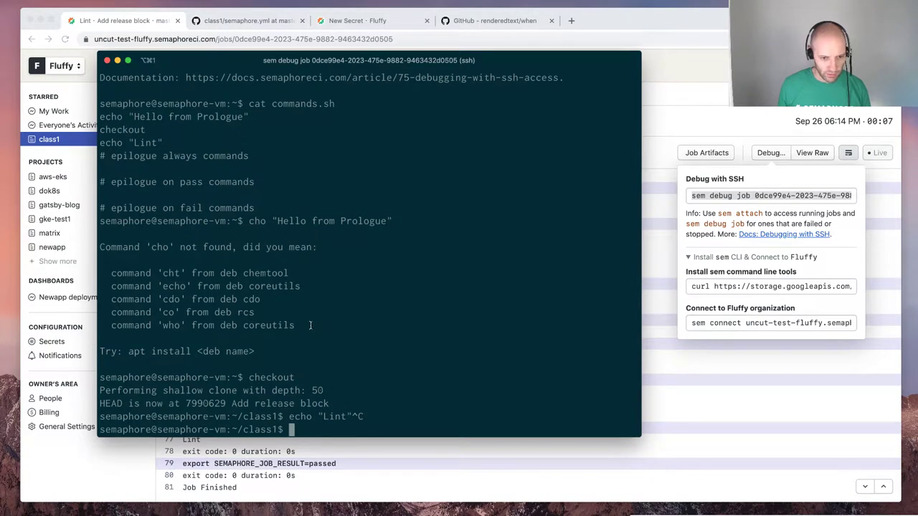
key(Up)
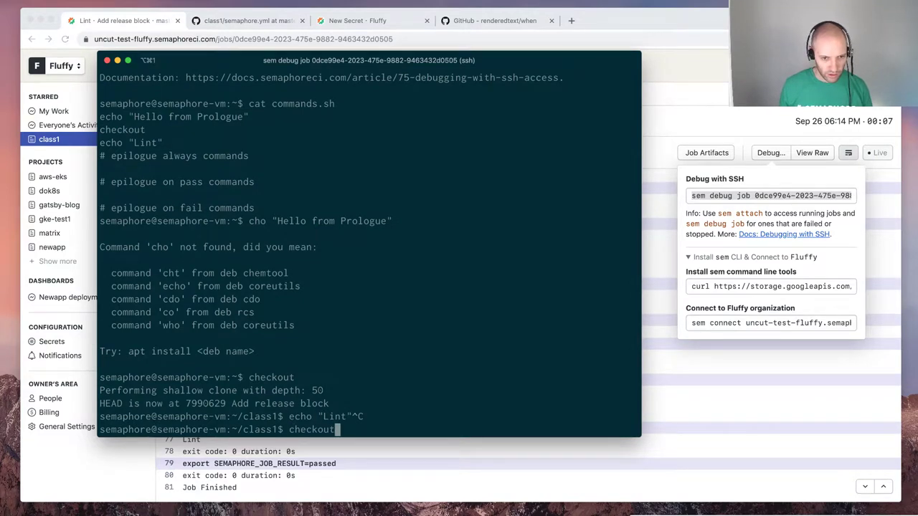
text(cd)
key(Return)
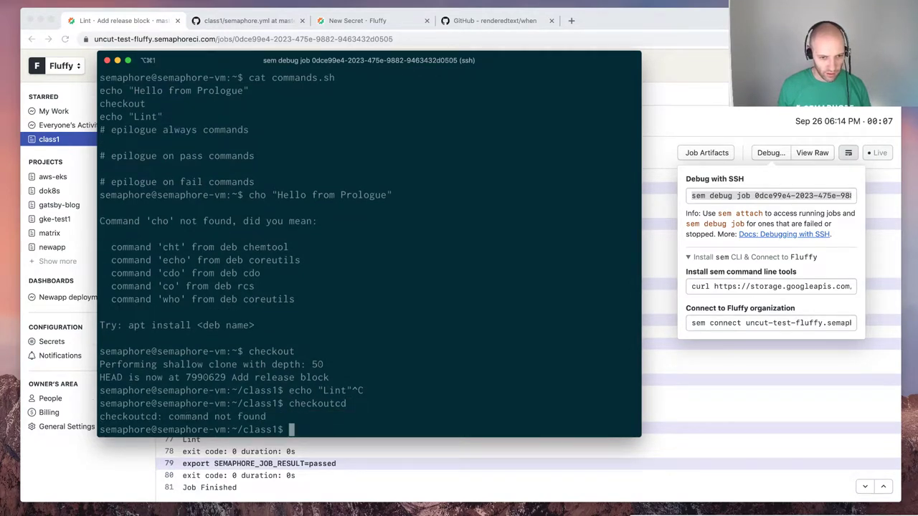
text(cd)
key(Return)
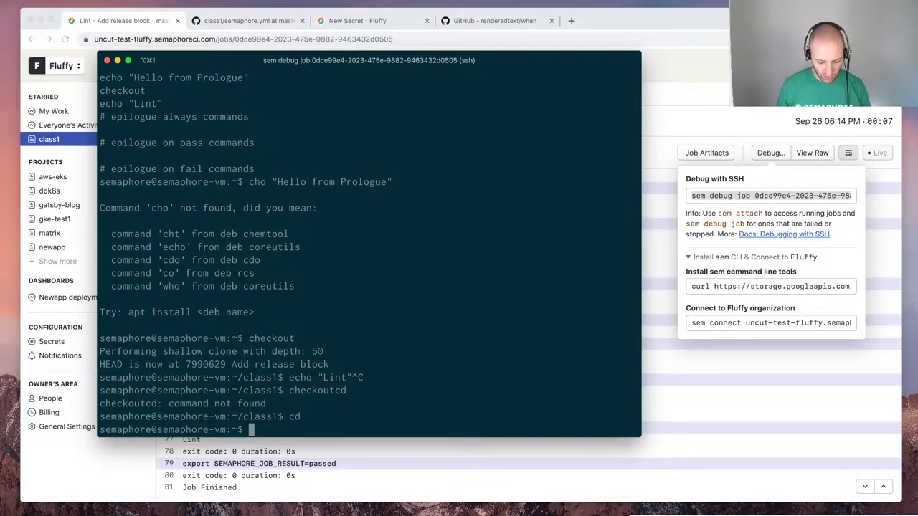
text(rm -rf )
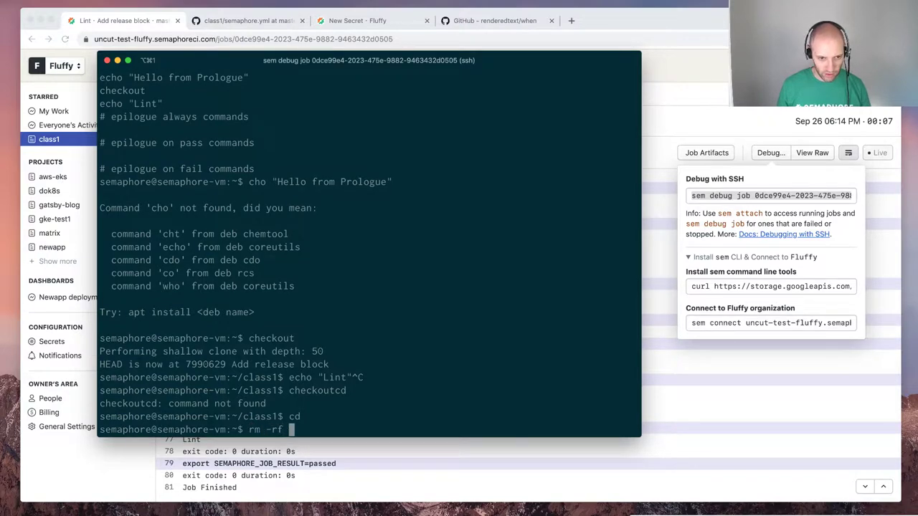
text(class1/)
key(Return)
Replay the job with source commands.sh, then exit to stop the debug session.
text(s)
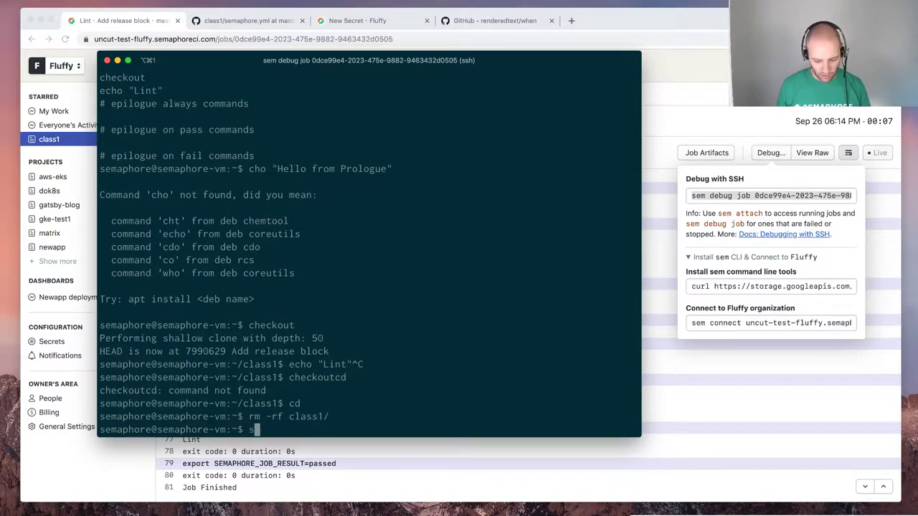
text(ource commands.sh)
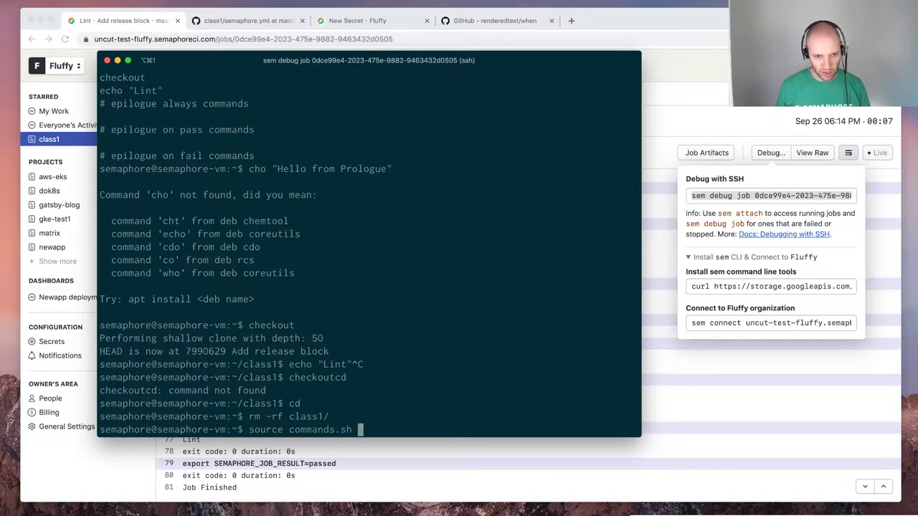
key(Return)
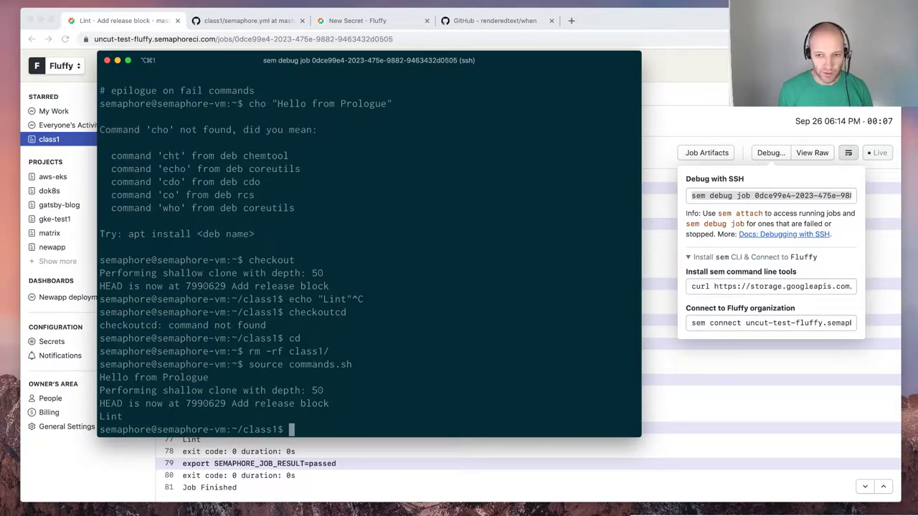
text(exit)
key(Return)
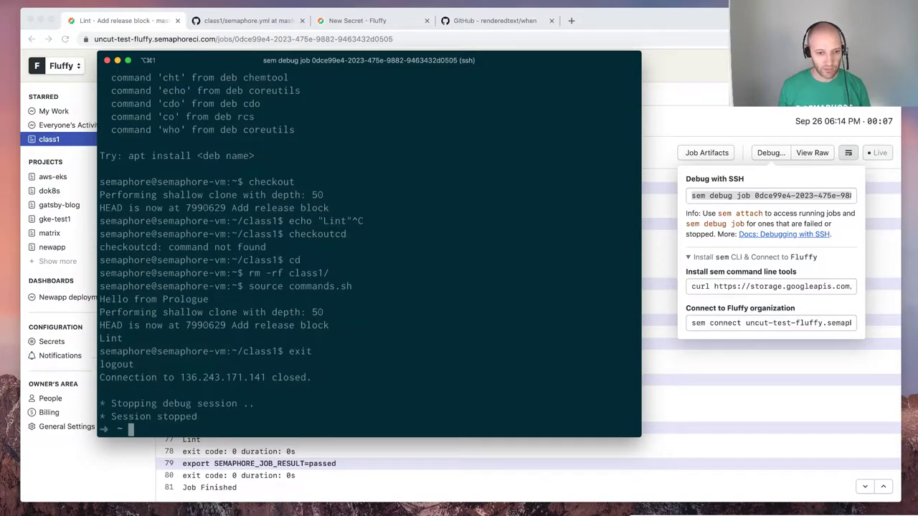
Close the terminal and Debug popover, then return to the Add release block workflow page.
click(108, 60)
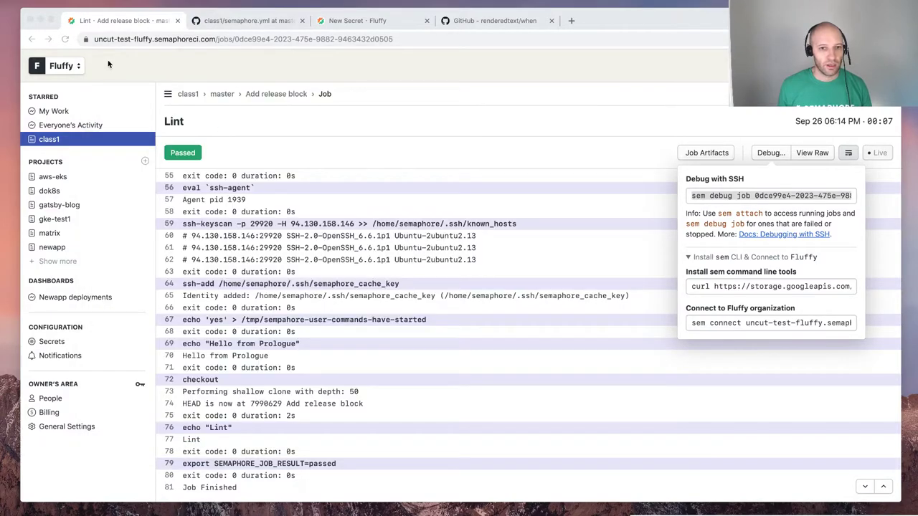
click(545, 154)
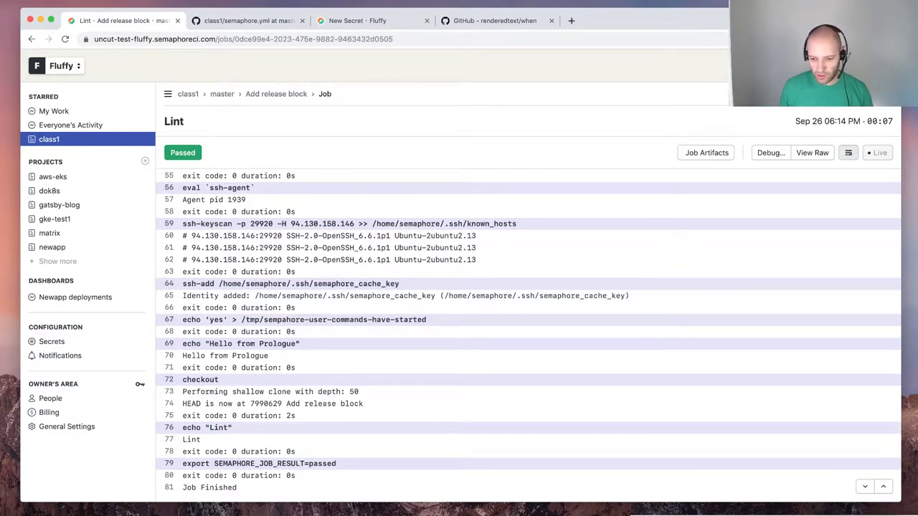
key(super+Tab)
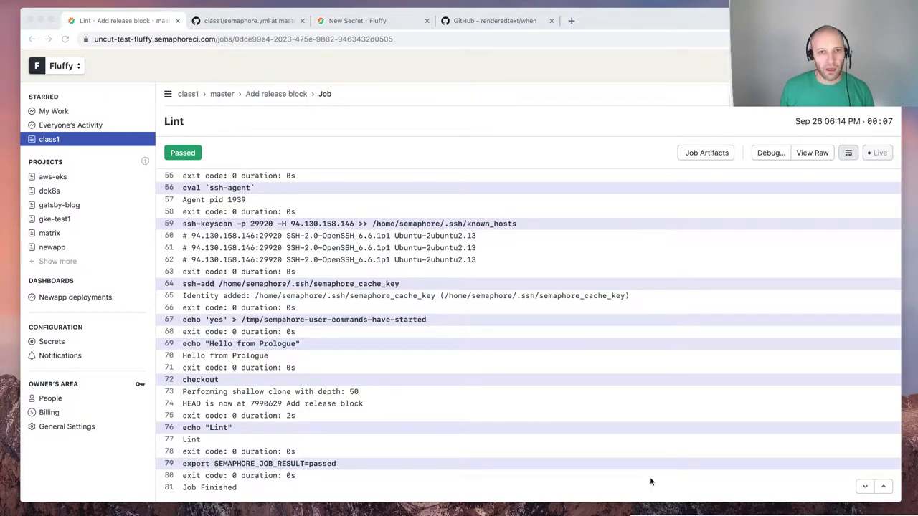
click(451, 267)
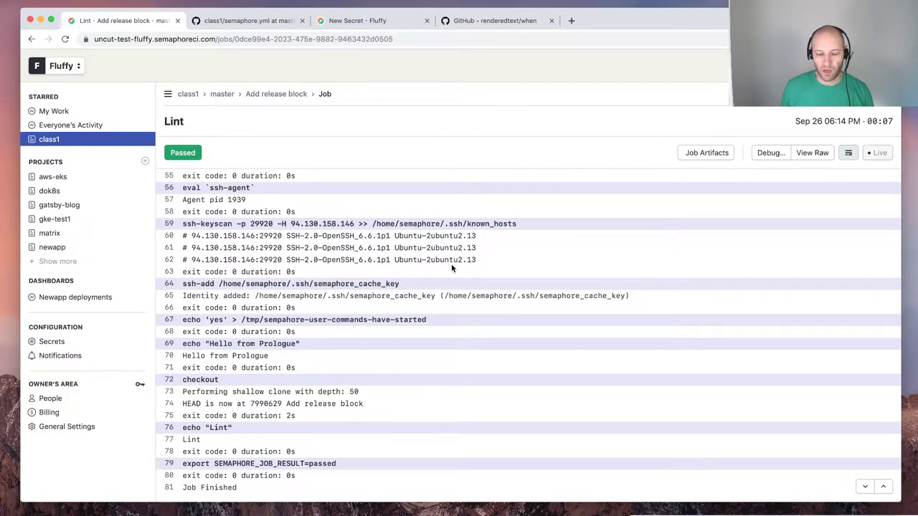
scroll(451, 267, up, 2)
scroll(454, 267, down, 2)
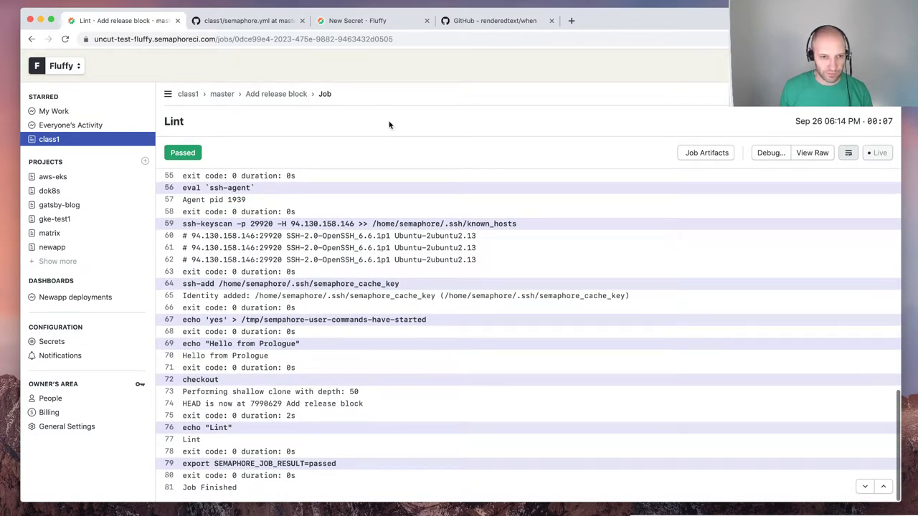
click(276, 94)
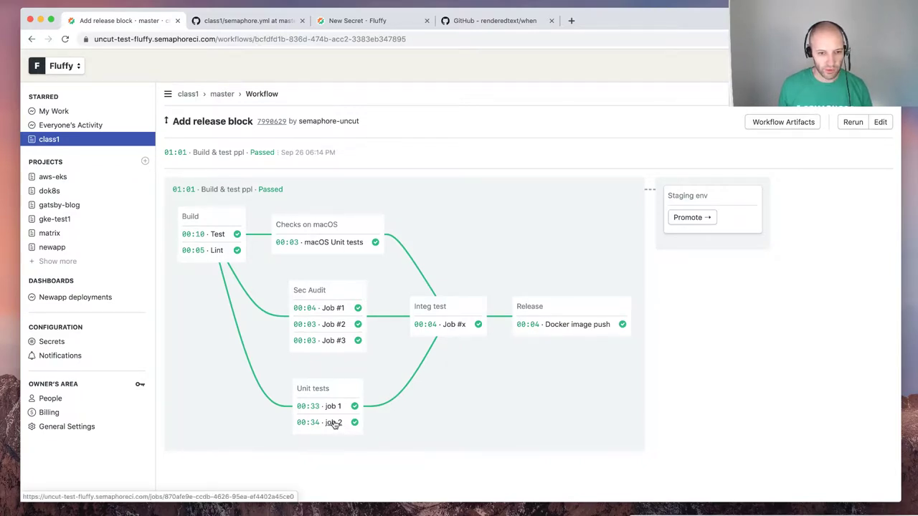
Open the Lint job's log, check its Lint echo output, then view its Job Artifacts.
click(217, 250)
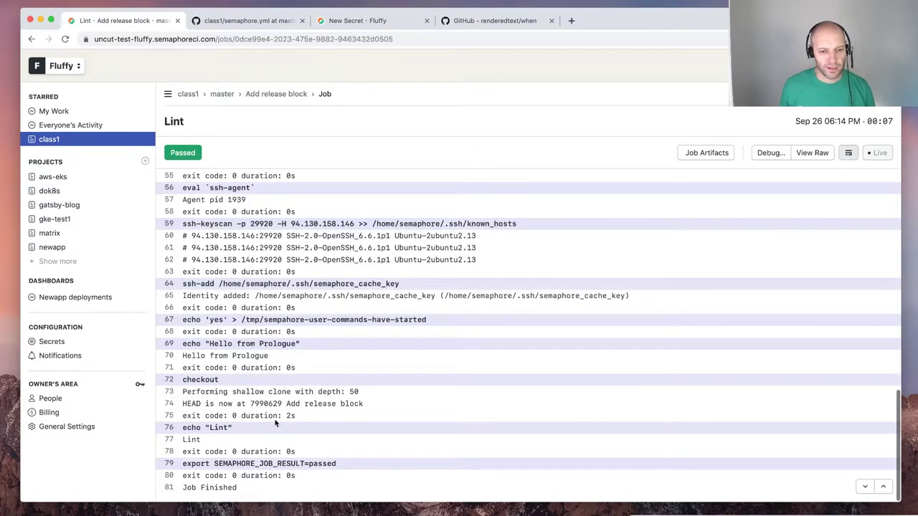
mouse_move(183, 428)
mouse_down()
mouse_move(262, 439)
mouse_move(182, 430)
mouse_up()
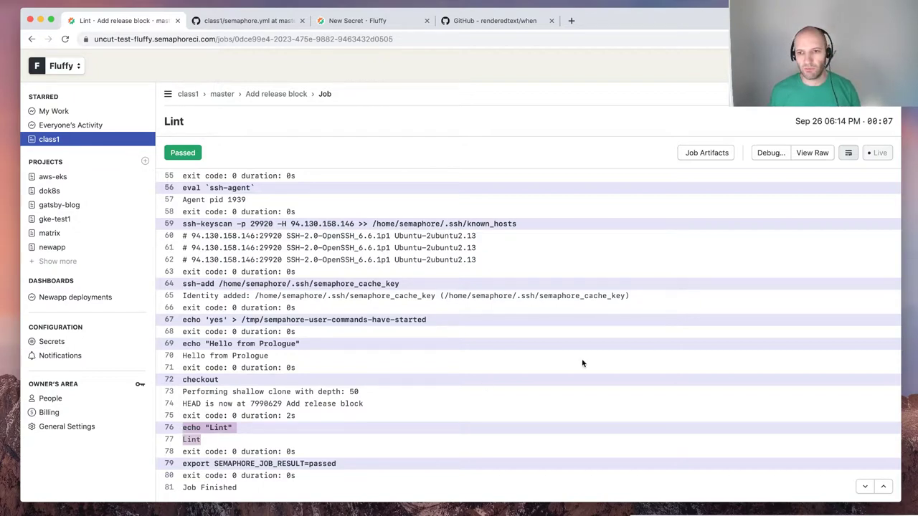
click(372, 380)
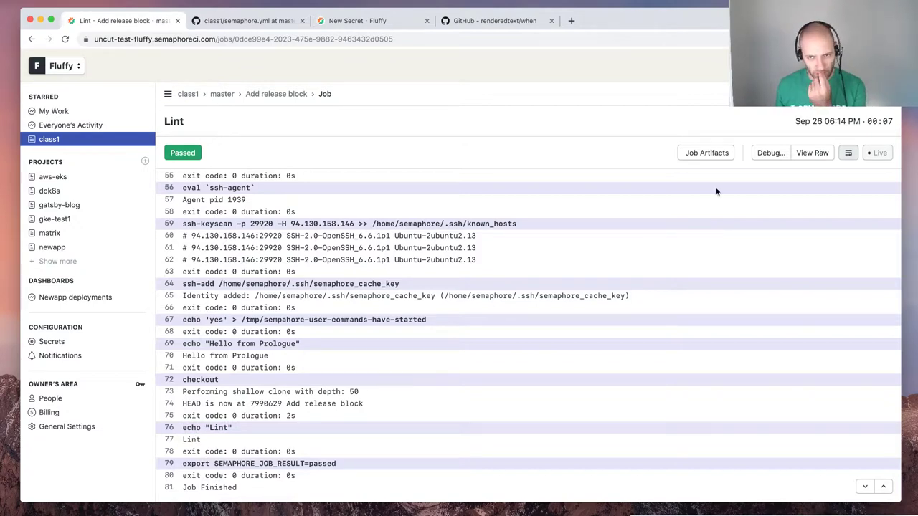
click(697, 154)
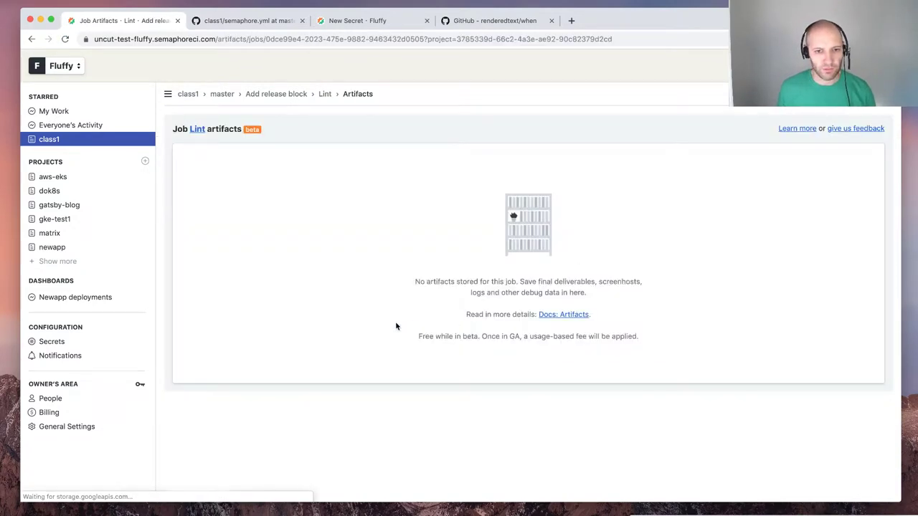
Open the Artifacts documentation linked from the empty Job Artifacts notice.
drag(389, 221, 424, 226)
click(697, 369)
click(459, 280)
drag(424, 268, 601, 330)
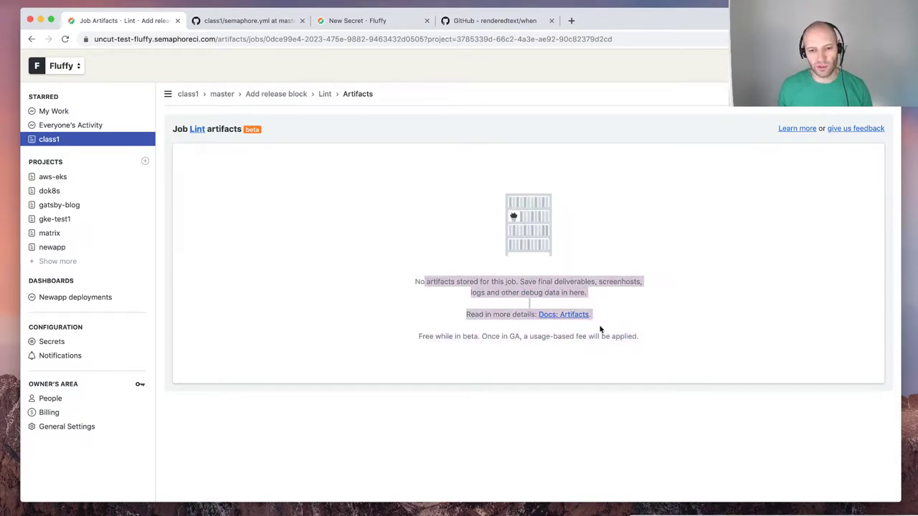
click(631, 333)
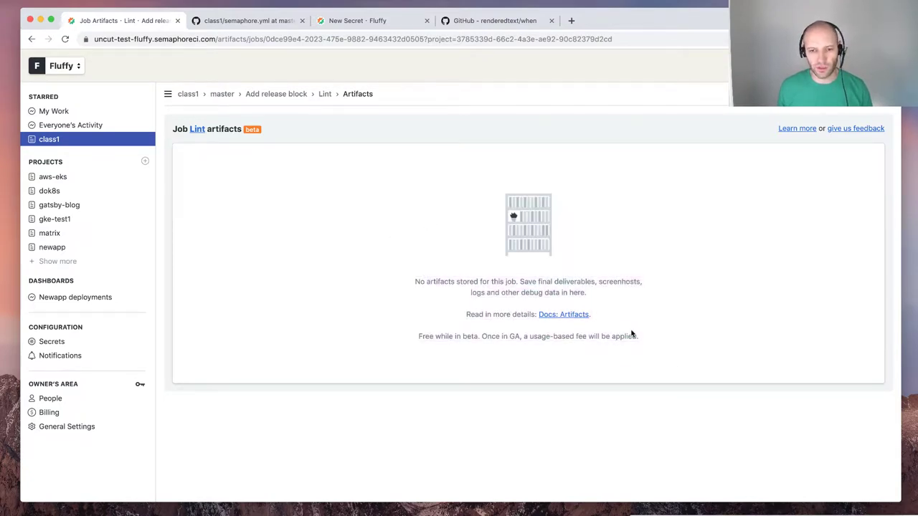
super+click(568, 316)
click(601, 21)
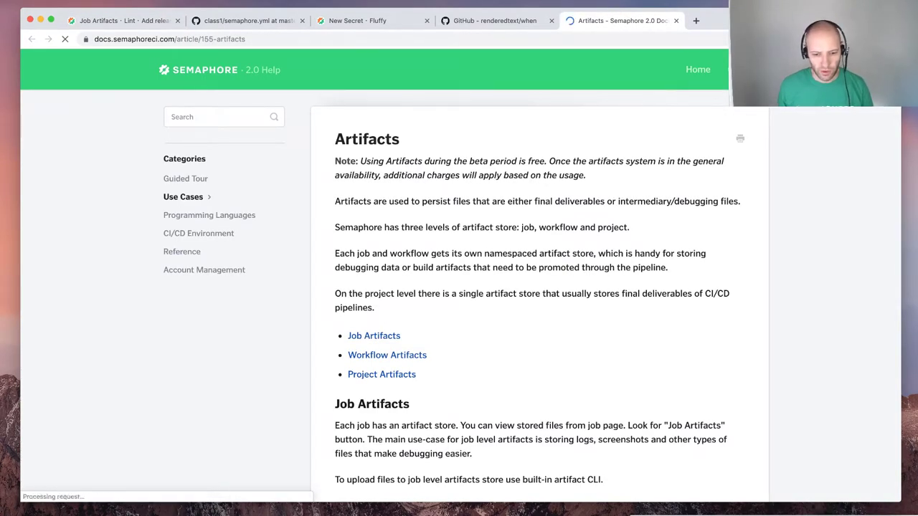
Locate the Job Artifacts epilogue example's artifact push job logs/test.log command, then return to the Lint job.
scroll(471, 328, down, 2)
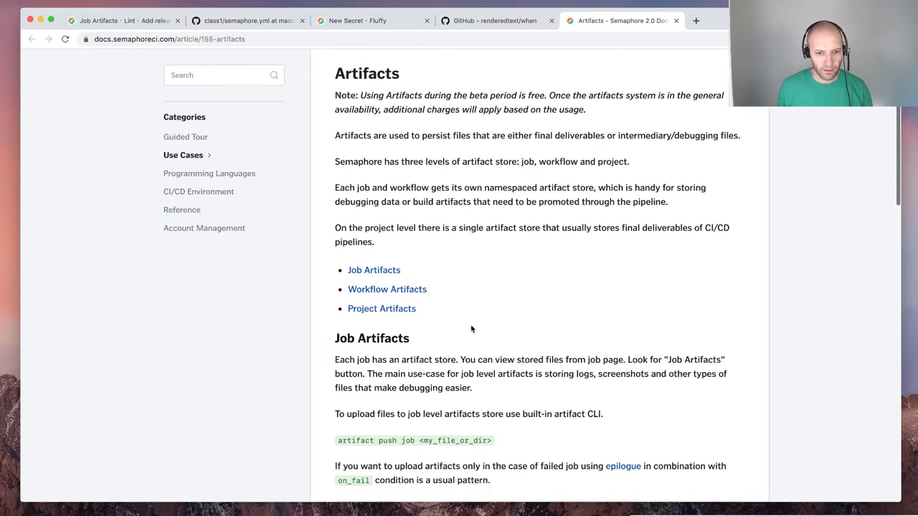
scroll(471, 329, down, 6)
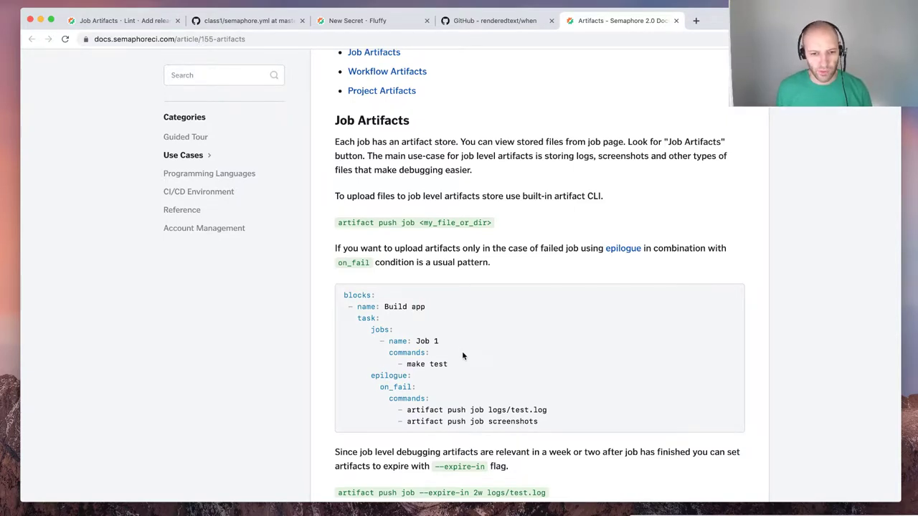
scroll(463, 353, down, 1)
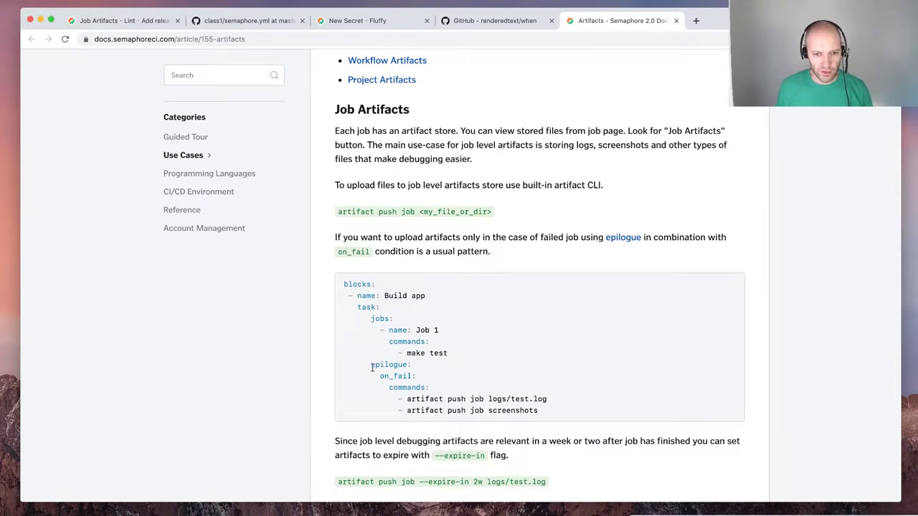
drag(371, 366, 551, 420)
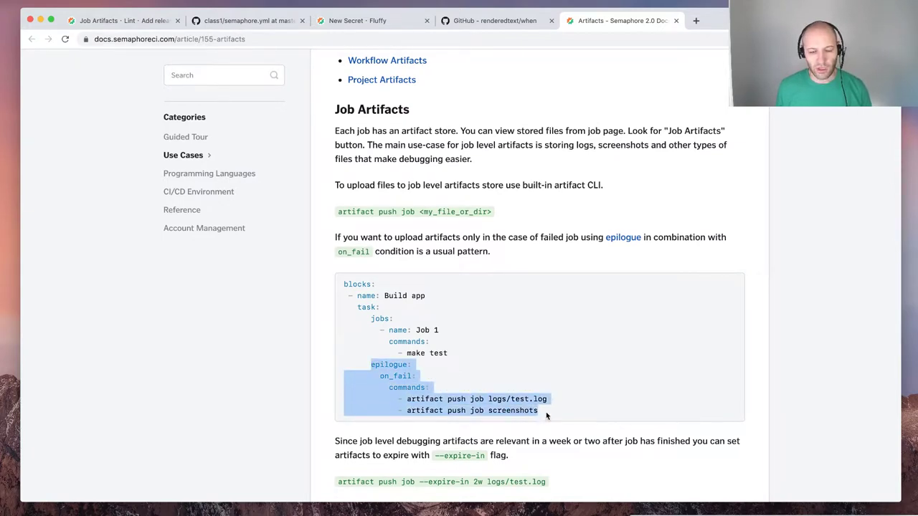
click(546, 412)
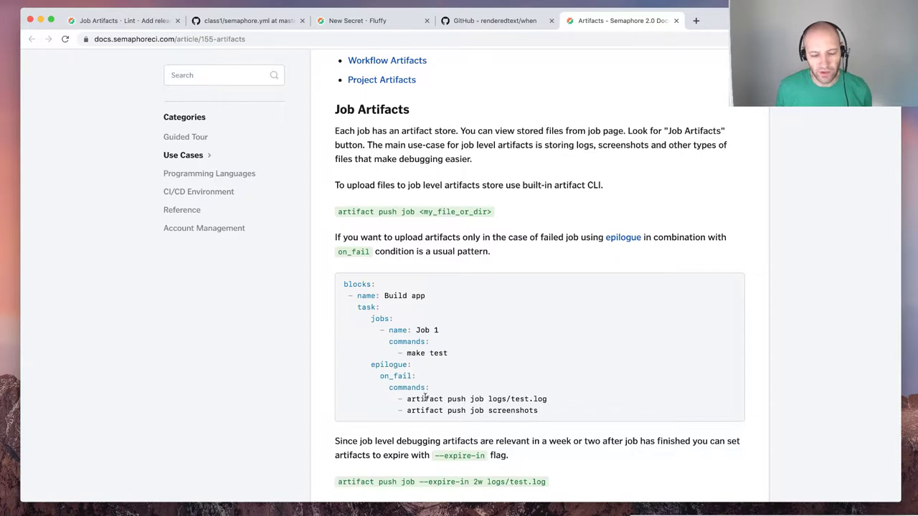
drag(363, 364, 543, 414)
click(543, 414)
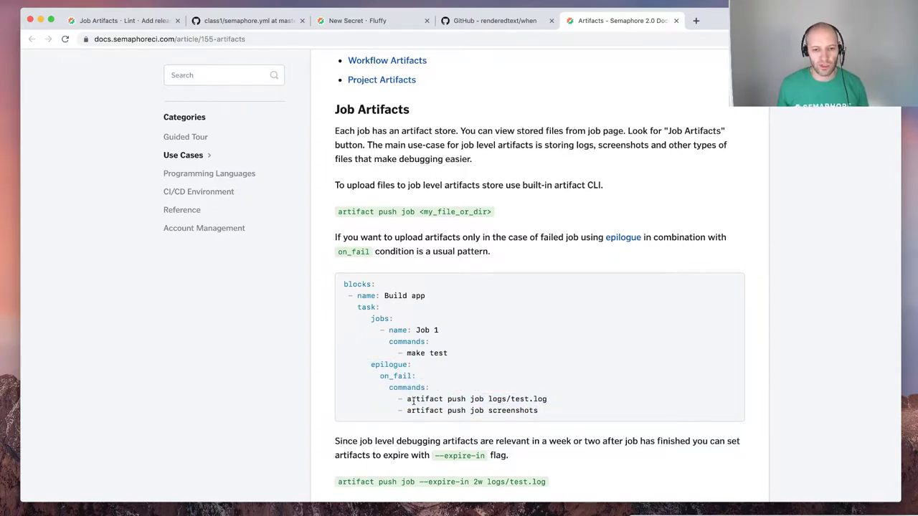
drag(409, 400, 557, 406)
click(551, 405)
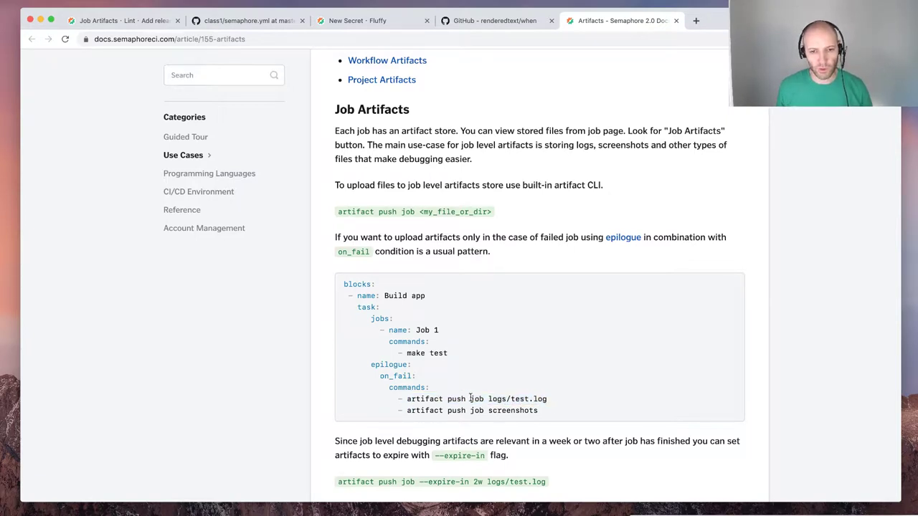
drag(484, 399, 408, 404)
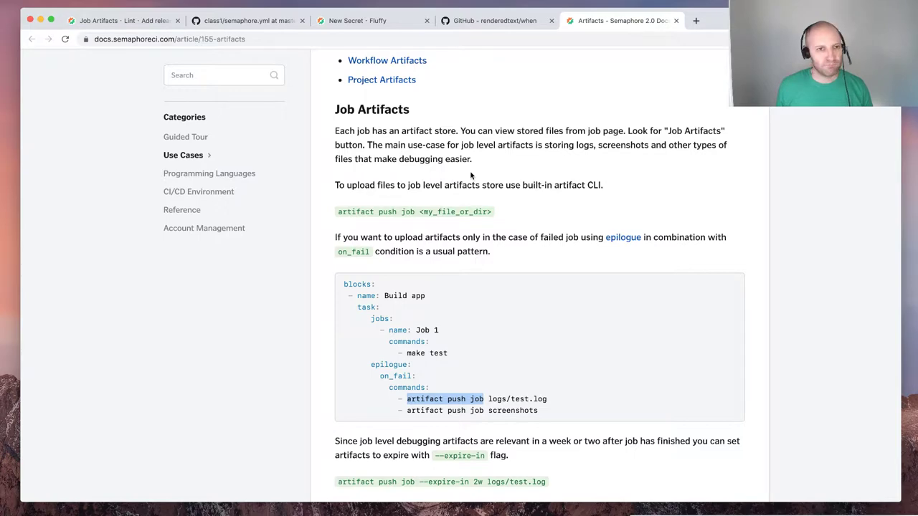
click(143, 22)
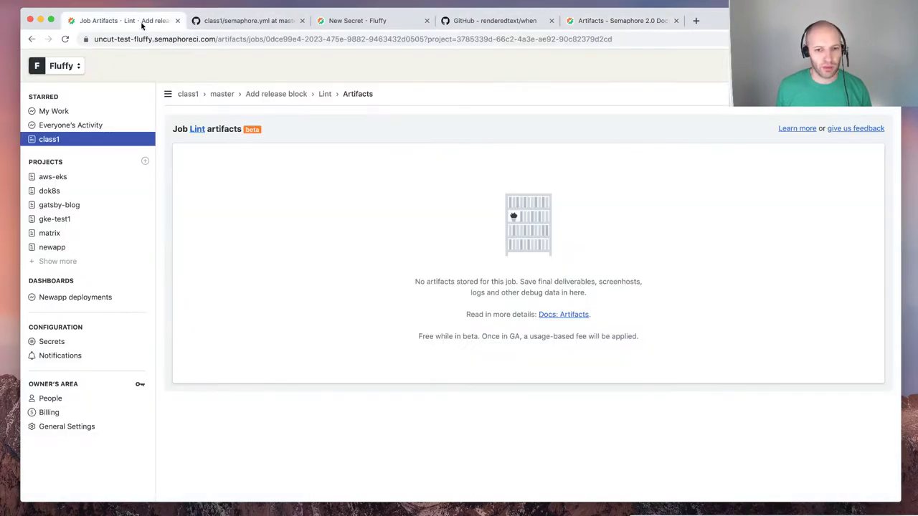
Return to the Add release block workflow and reopen it in the editor on master.
click(31, 40)
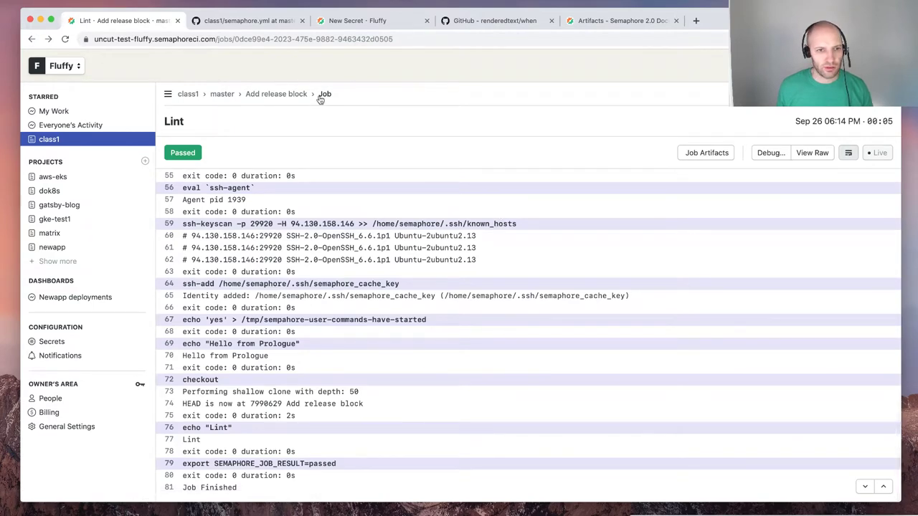
click(276, 94)
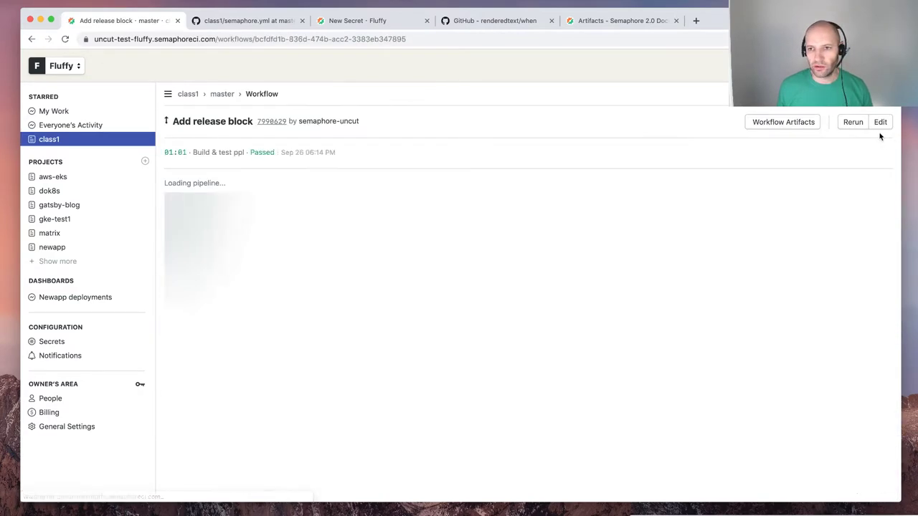
click(881, 122)
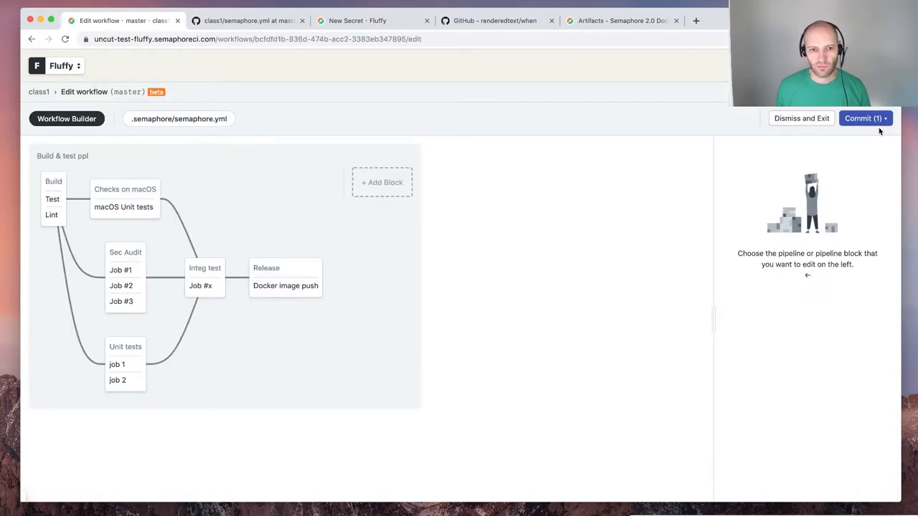
In the Build block's epilogue, add 'artifact push job' after echo "curl my-dns" in 'If job has failed'.
click(54, 203)
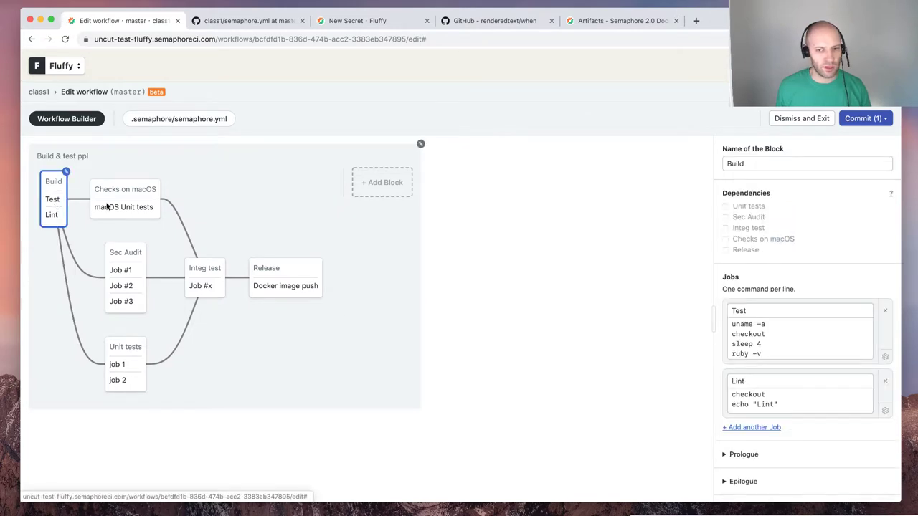
click(797, 404)
scroll(799, 407, down, 2)
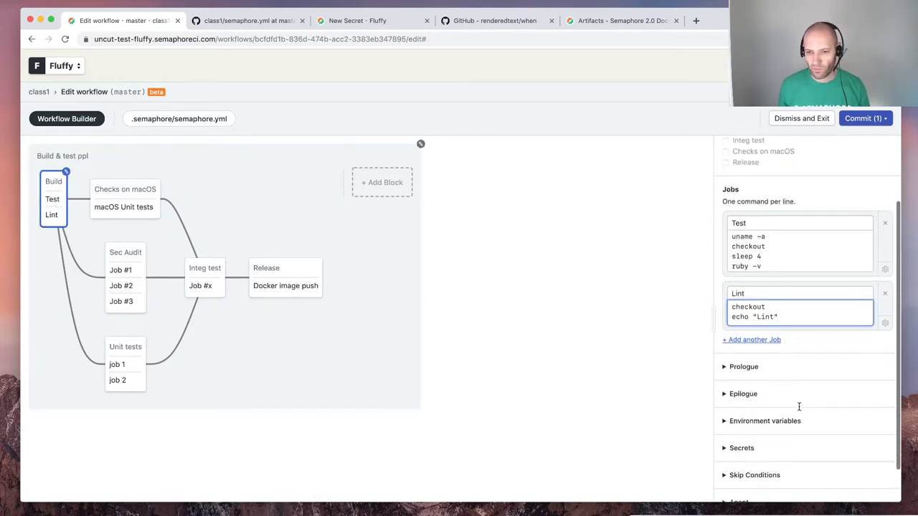
scroll(799, 407, down, 1)
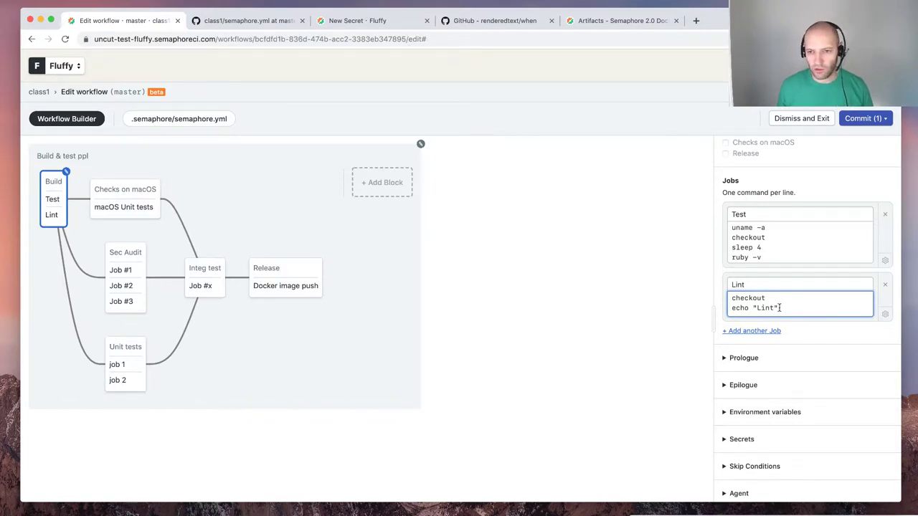
scroll(784, 350, down, 1)
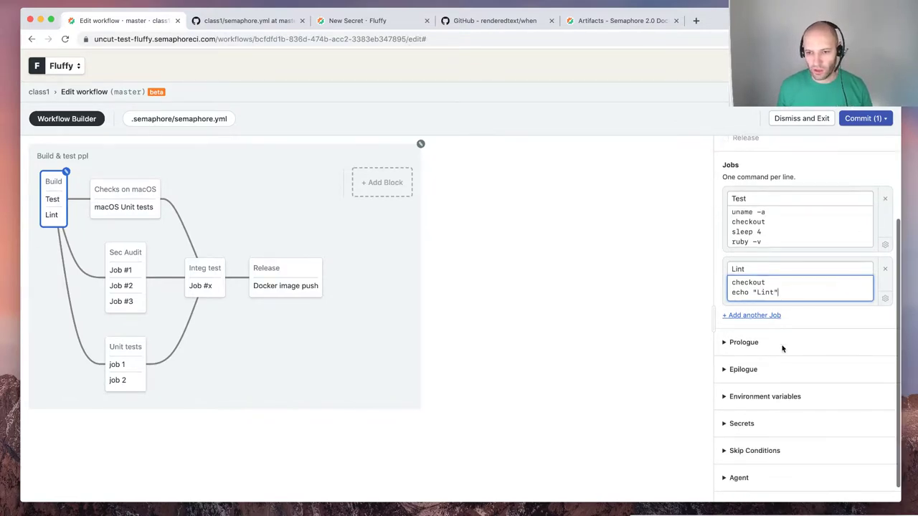
click(726, 370)
scroll(769, 422, down, 4)
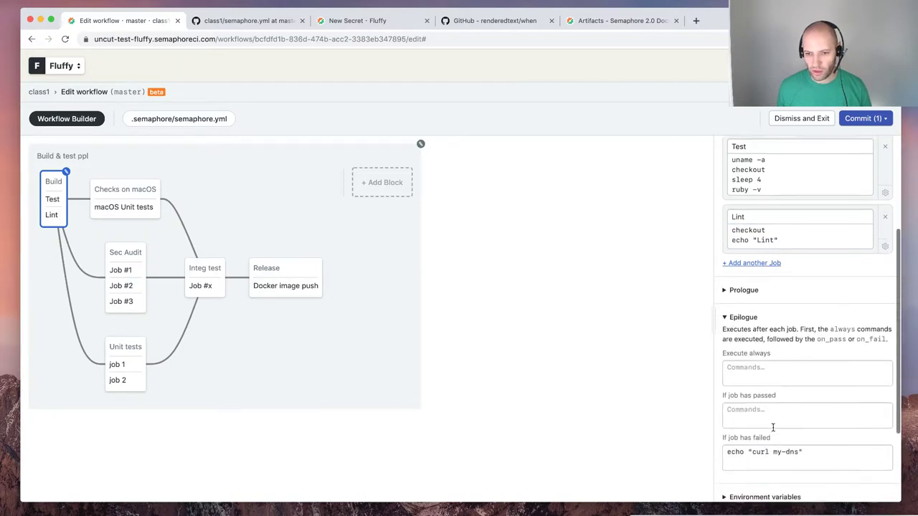
click(811, 453)
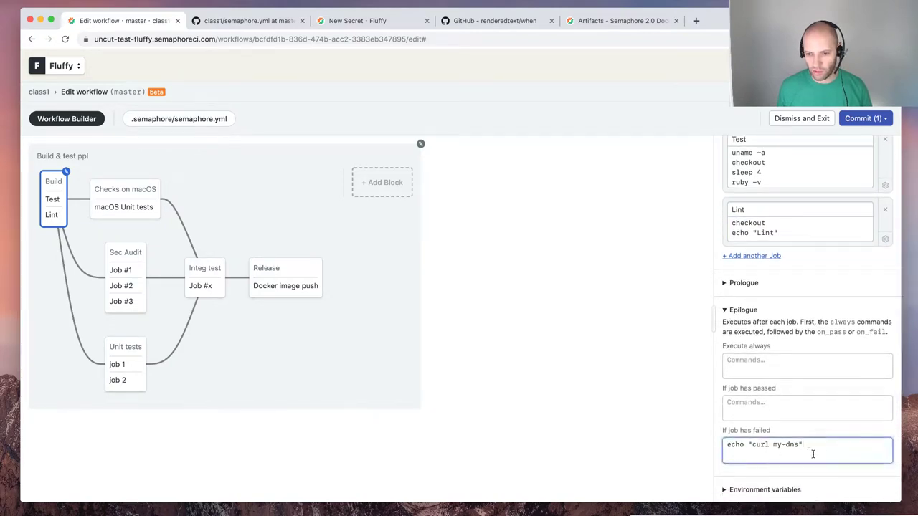
scroll(814, 438, down, 1)
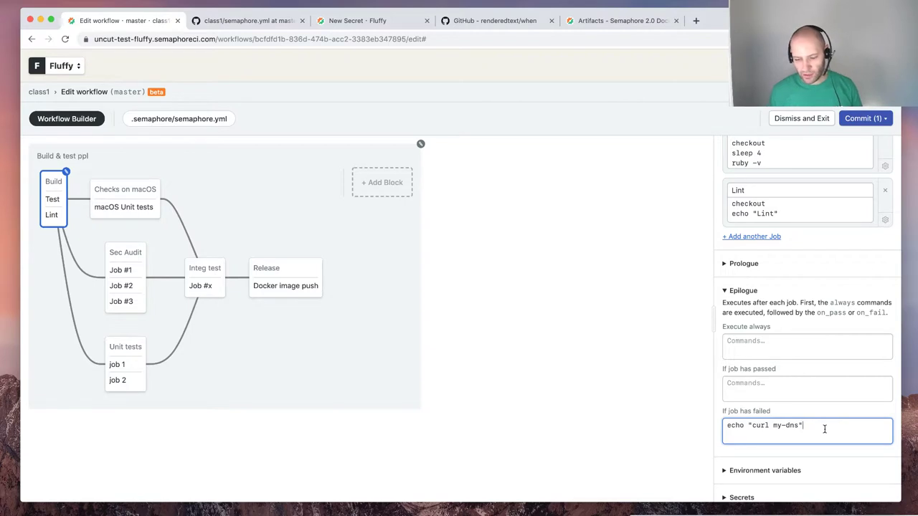
key(Return)
text(artifact push job)
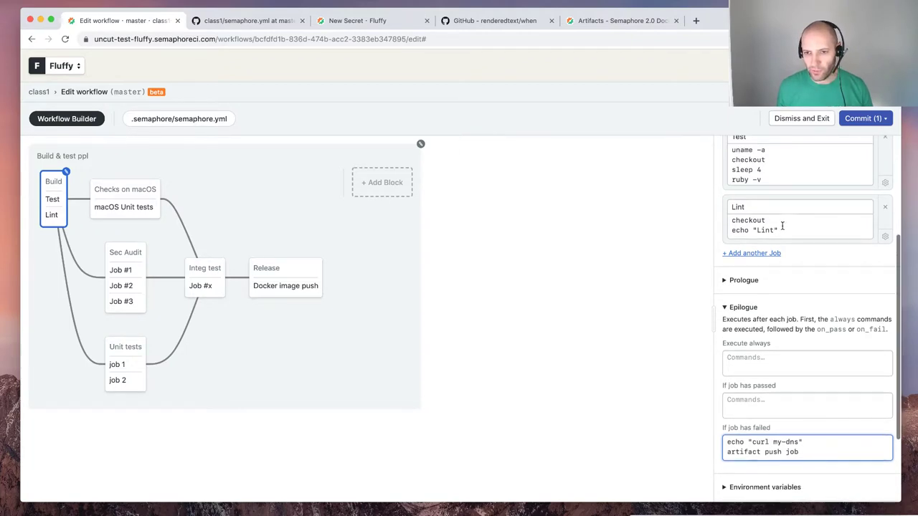
Make the Lint job's echo "Lint" command write to /tmp/logs.
click(786, 230)
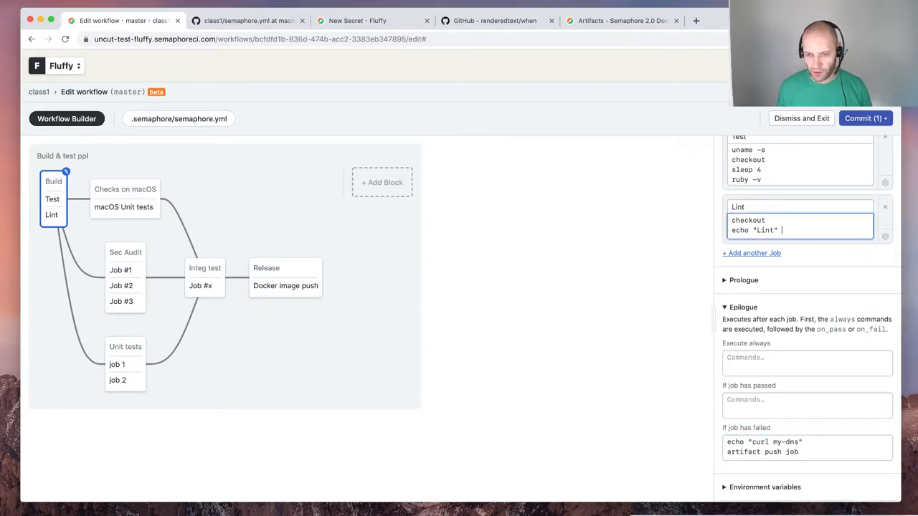
text(> /tmp/logs)
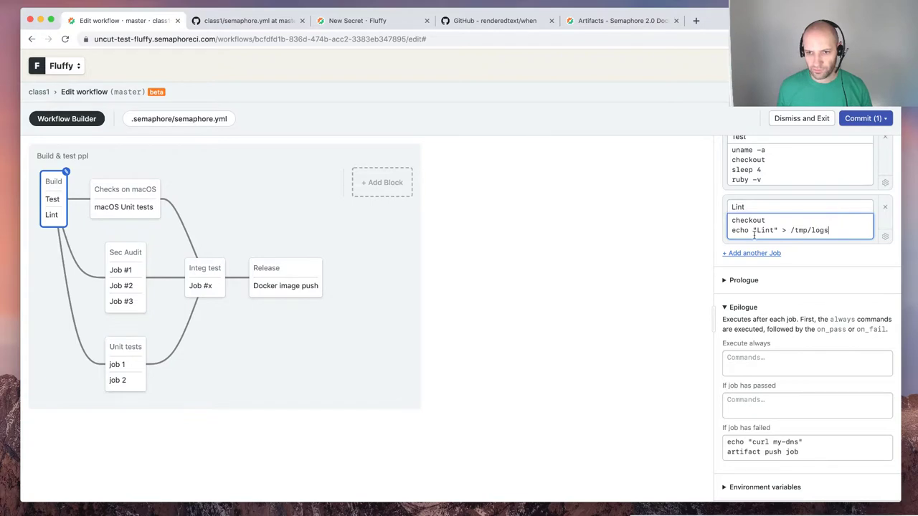
shift+click(726, 237)
key(ctrl+c)
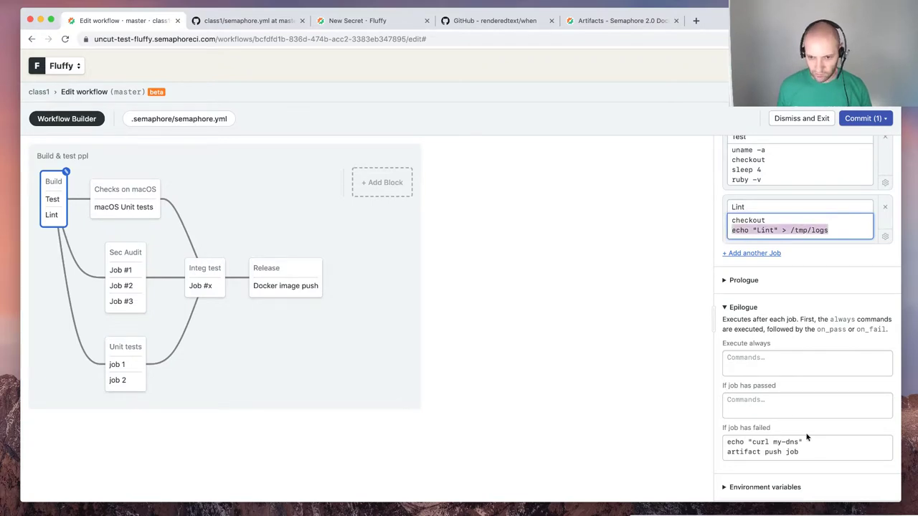
Complete the failure epilogue line as 'artifact push job /tmp/logs'.
click(817, 452)
drag(817, 452, 725, 452)
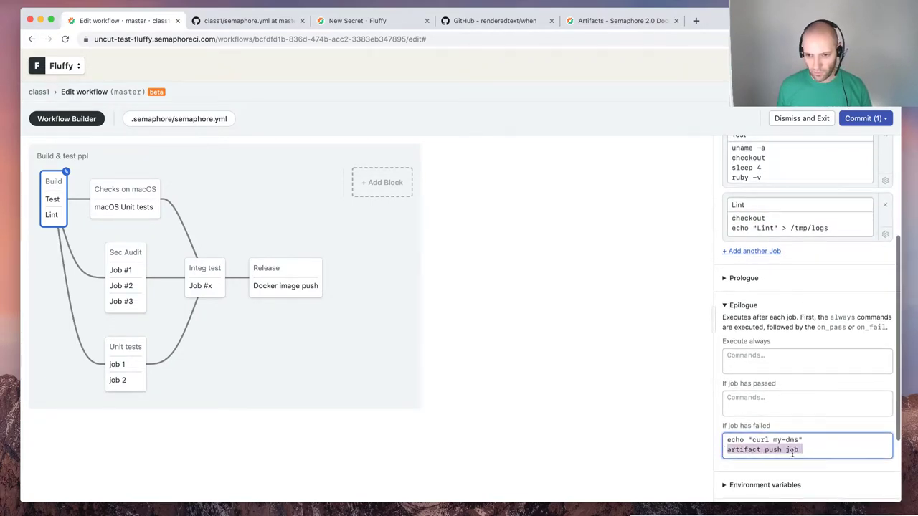
key(ctrl+v)
key(ctrl+z)
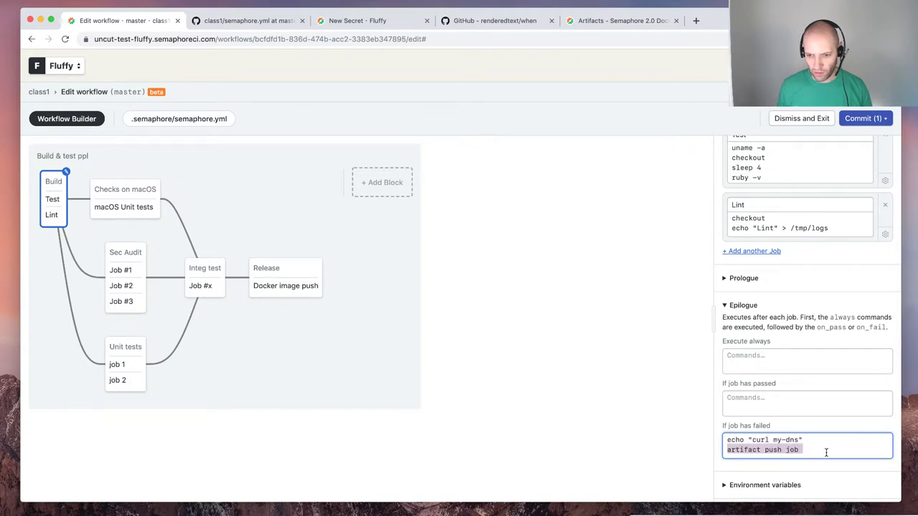
click(826, 453)
text(/tmp)
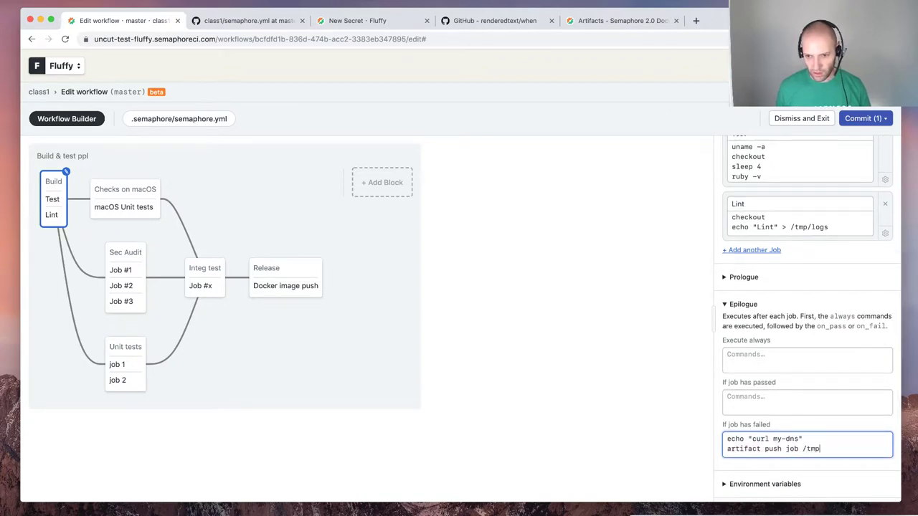
text(/logs)
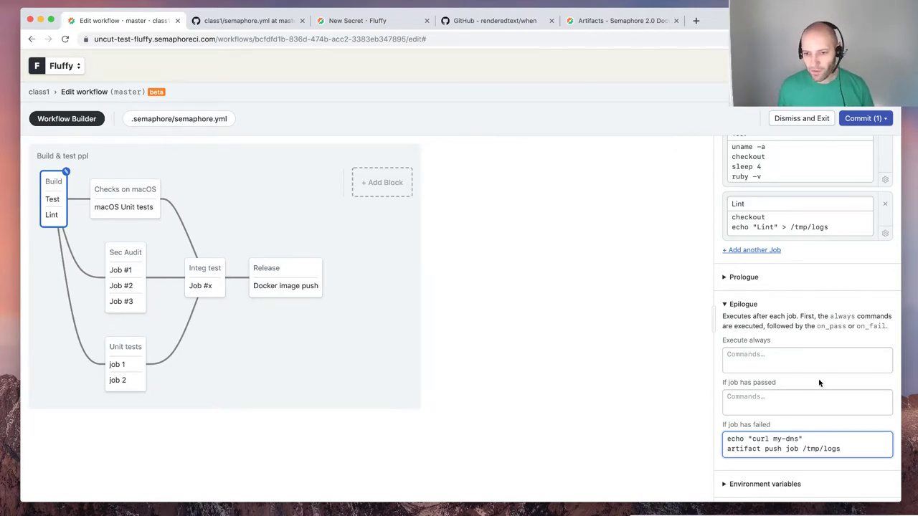
Add a new empty command line after the echo in the Lint job's commands.
scroll(819, 383, down, 3)
scroll(820, 384, down, 1)
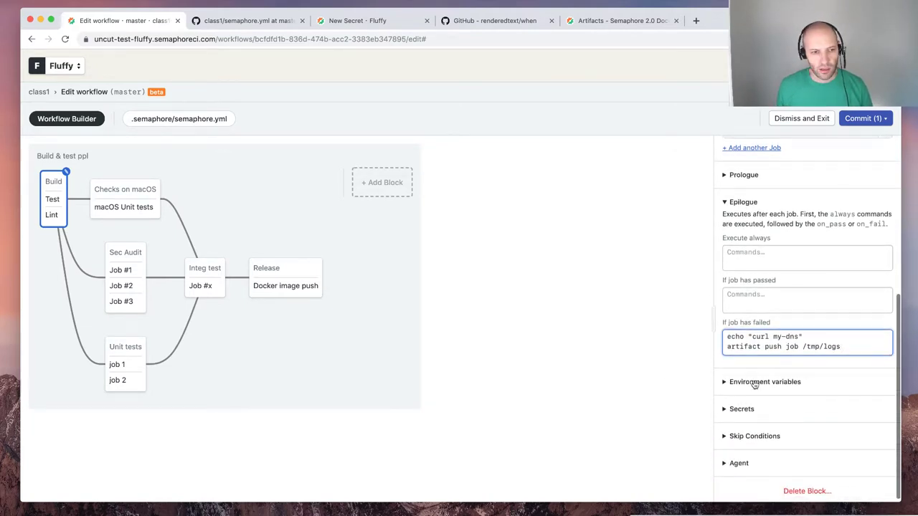
scroll(820, 322, up, 10)
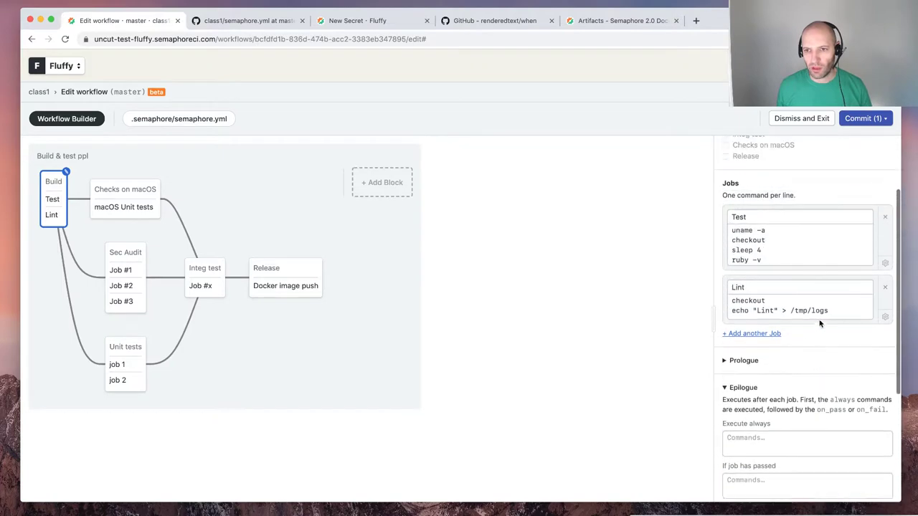
scroll(784, 368, down, 3)
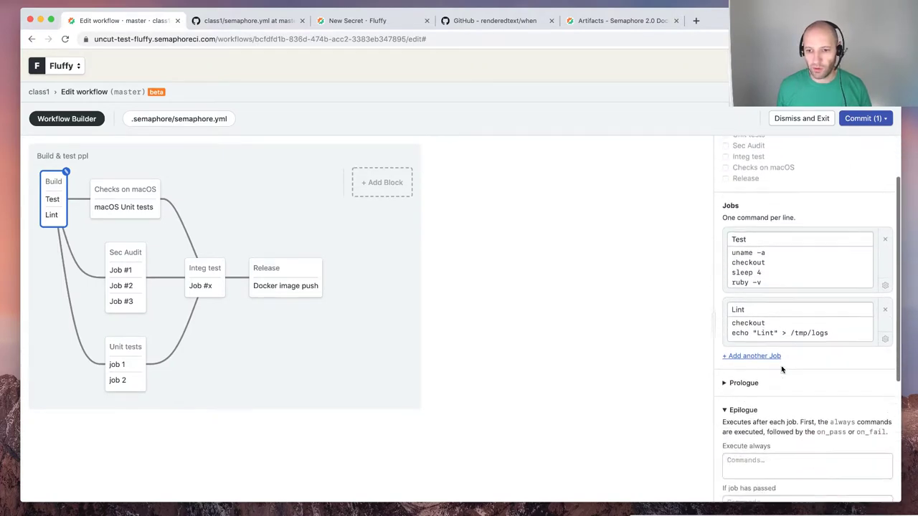
click(833, 306)
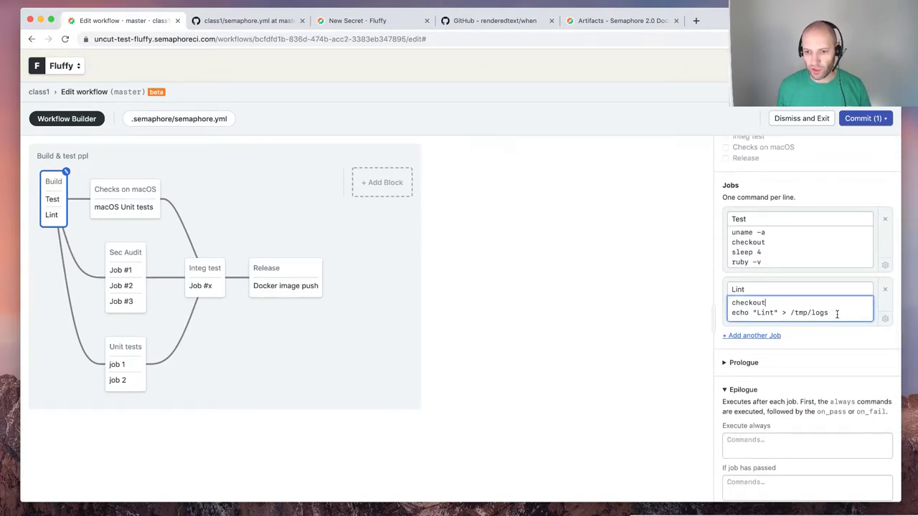
key(Up)
key(Return)
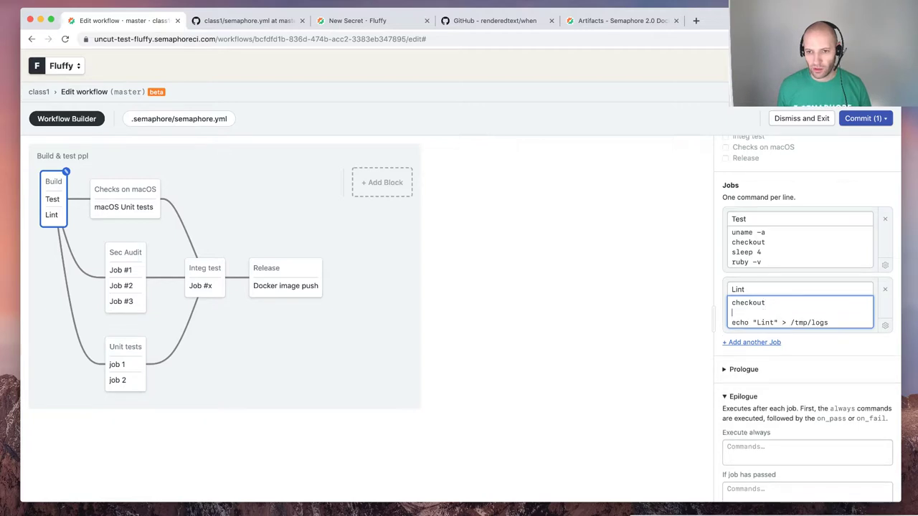
key(BackSpace)
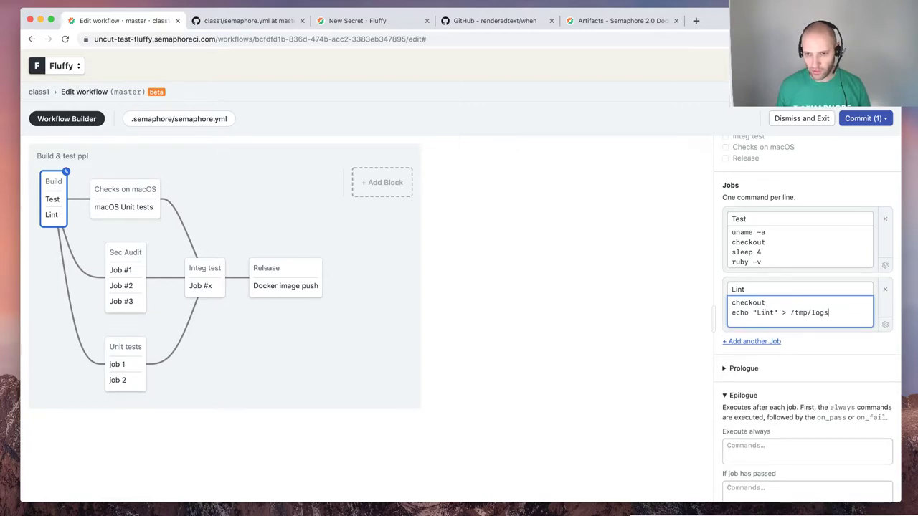
key(Return)
Add the failing command 'ls /asdfasfd' to Lint and review the pending workflow diff.
text(ls /asdfasfd)
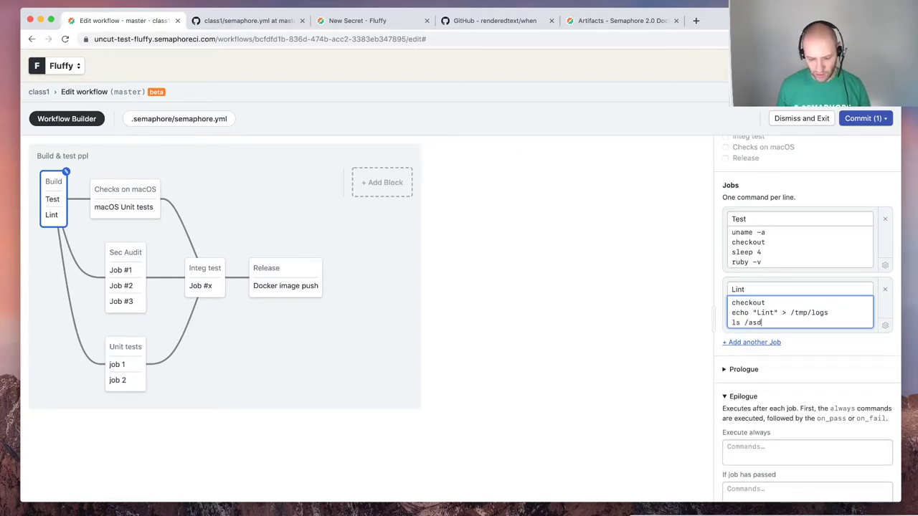
click(873, 123)
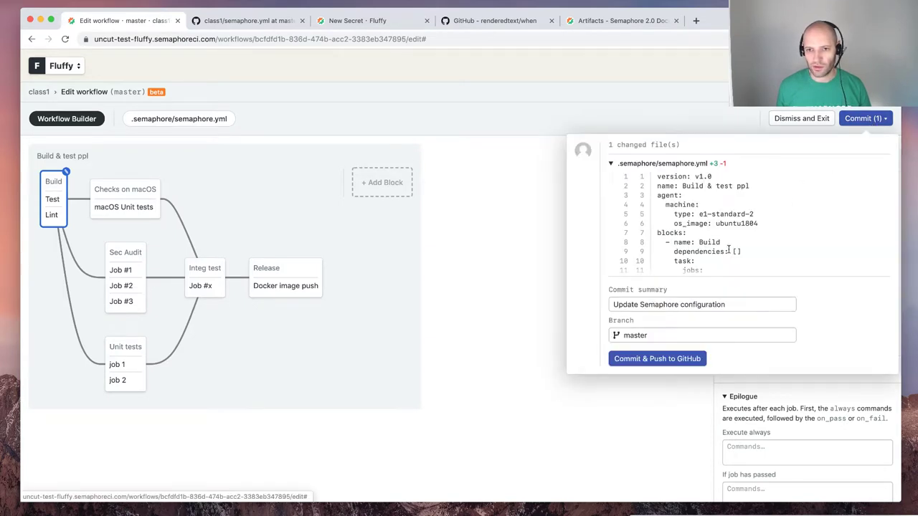
scroll(729, 249, down, 10)
scroll(735, 256, up, 3)
scroll(732, 251, up, 5)
scroll(721, 241, down, 1)
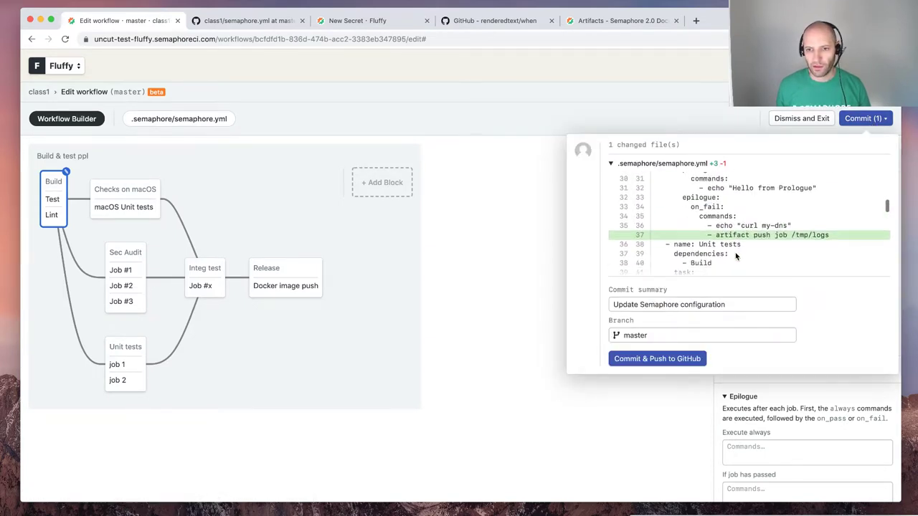
Commit and push the change with the summary 'Push logs to job artifact store'.
click(709, 304)
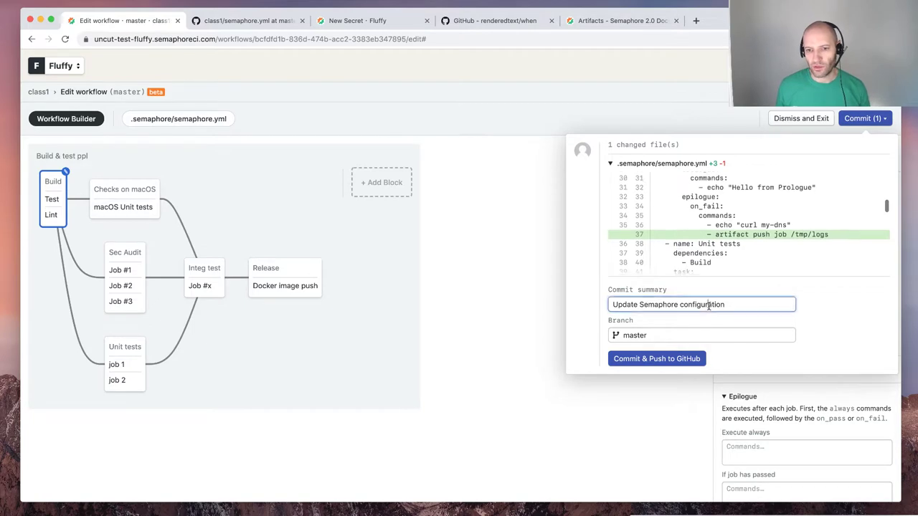
key(super+a)
text(Pus)
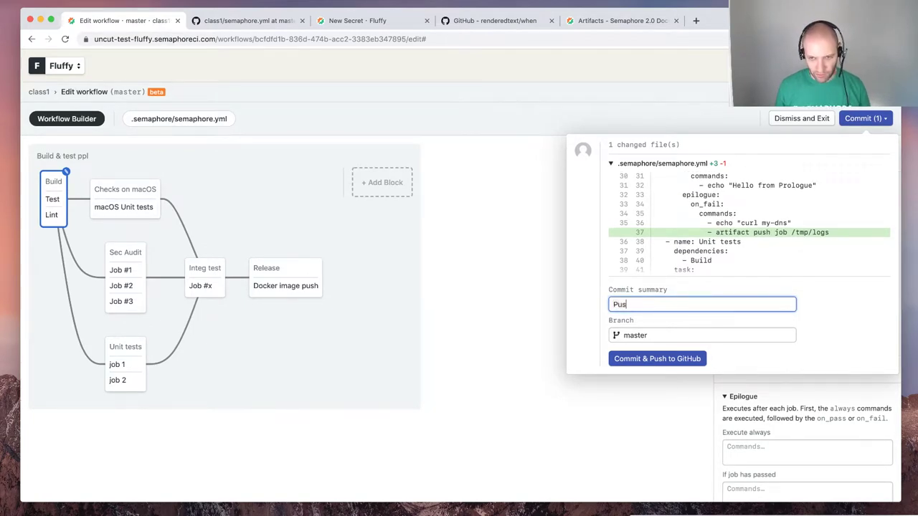
text(h logs to )
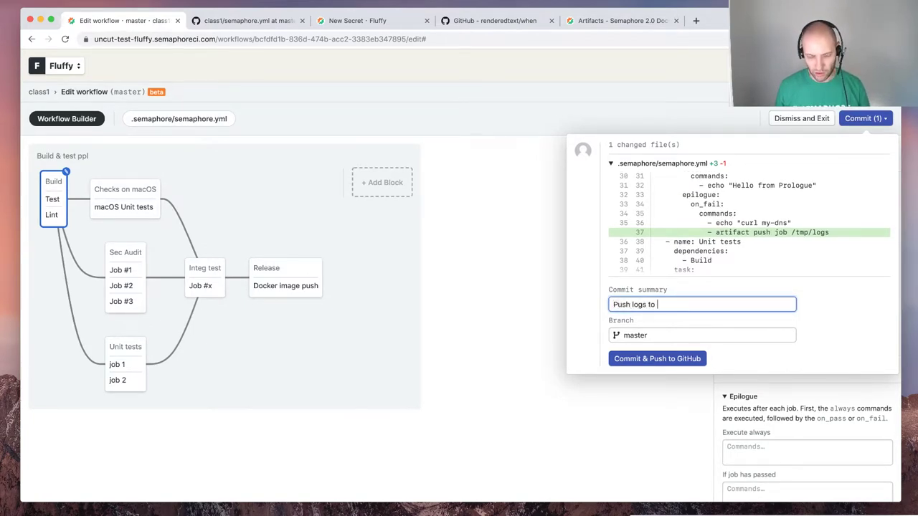
text(a)
key(BackSpace)
text(j)
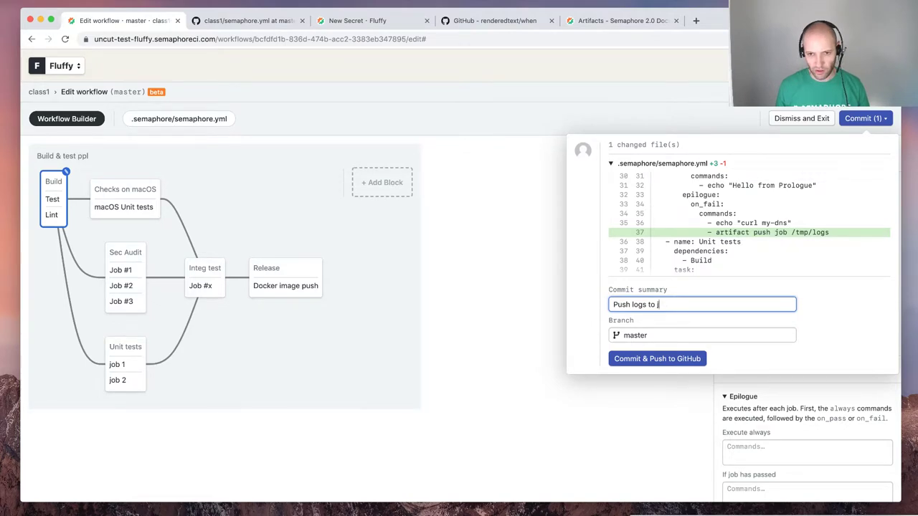
text(pboob artifa)
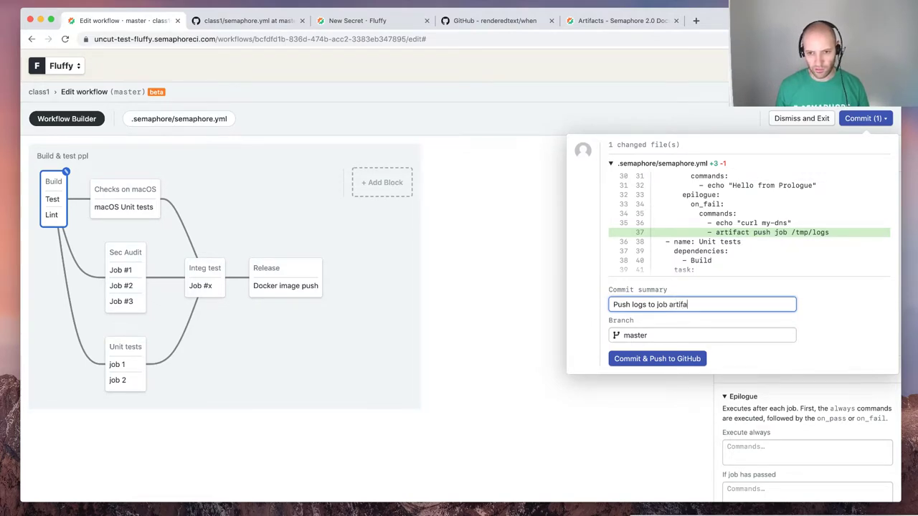
text(ct store)
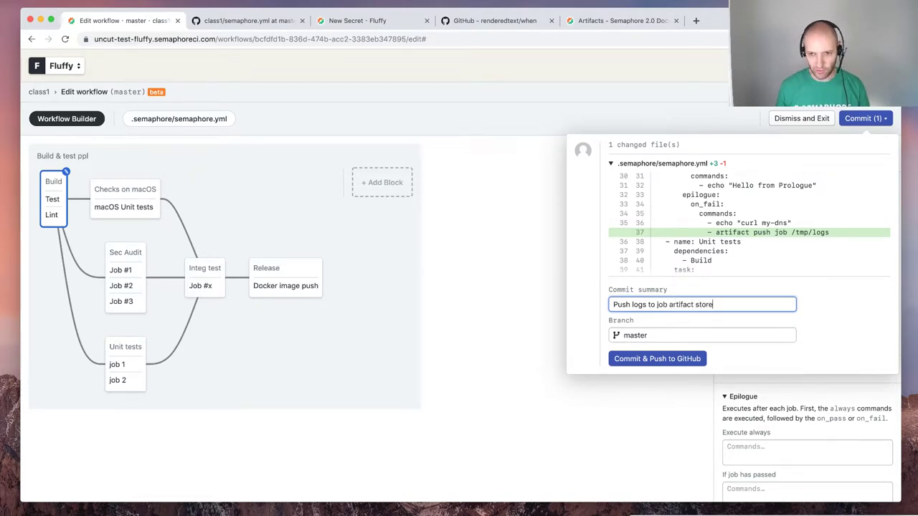
click(682, 361)
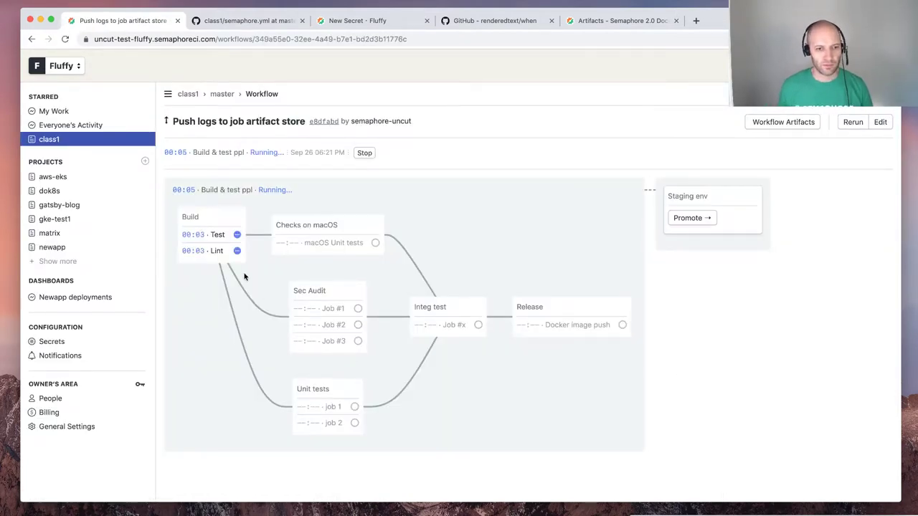
In the failed Lint job's log, inspect the /tmp/logs echo, the failing ls, and the artifact push lines.
click(219, 252)
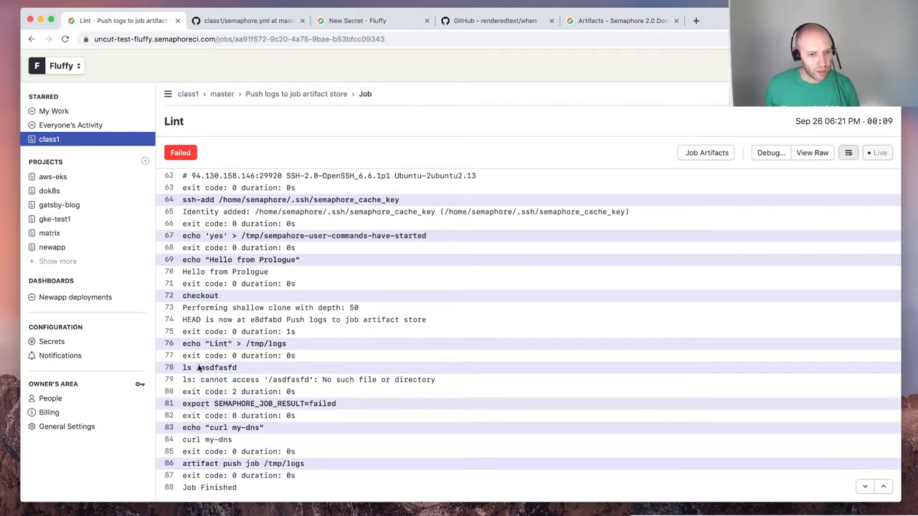
drag(183, 346, 290, 345)
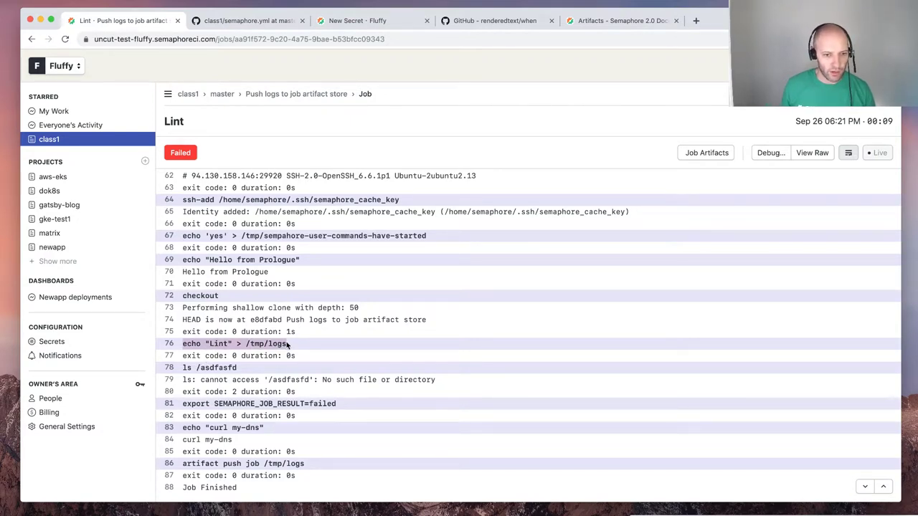
drag(201, 368, 337, 392)
click(194, 406)
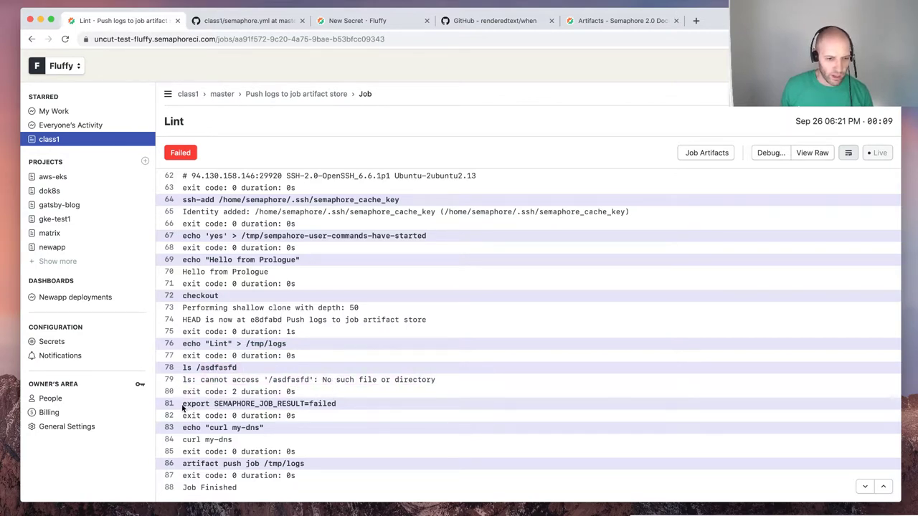
drag(332, 467, 229, 404)
click(340, 473)
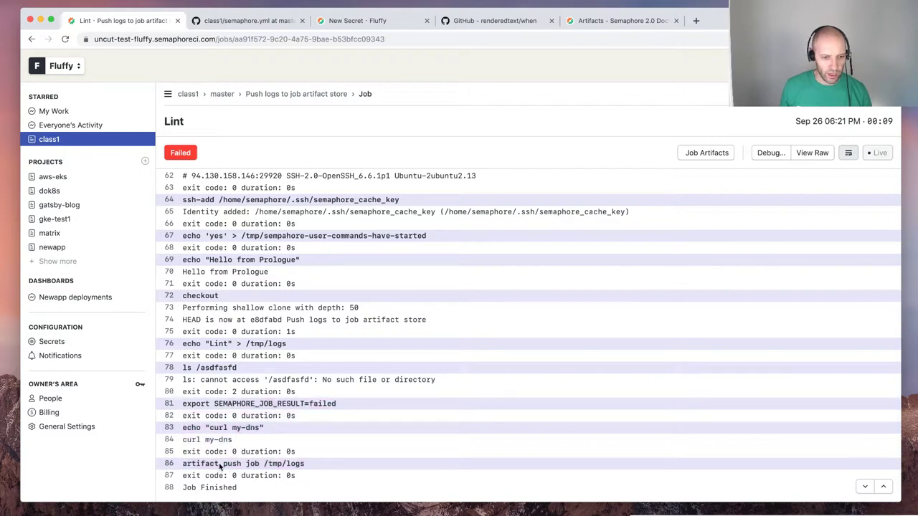
drag(221, 467, 306, 466)
click(323, 469)
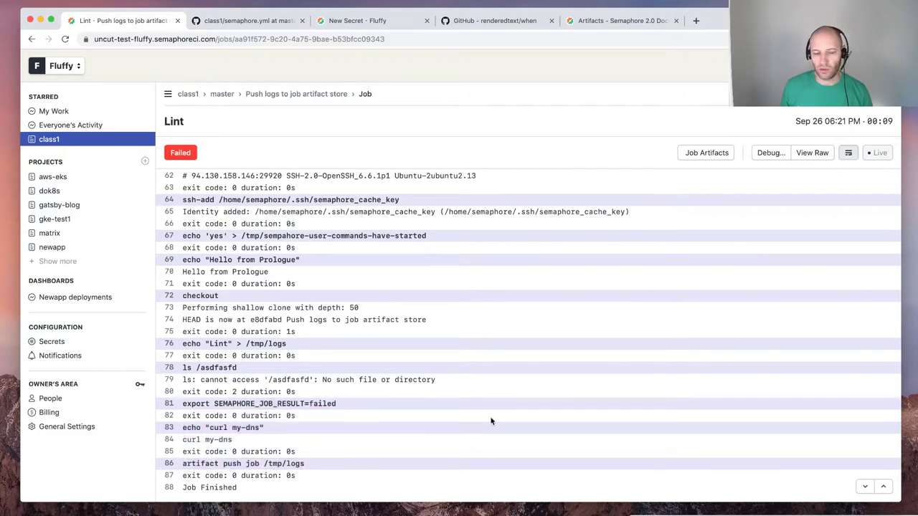
Download the Lint job's logs artifact and confirm the file contains 'Lint'.
click(698, 154)
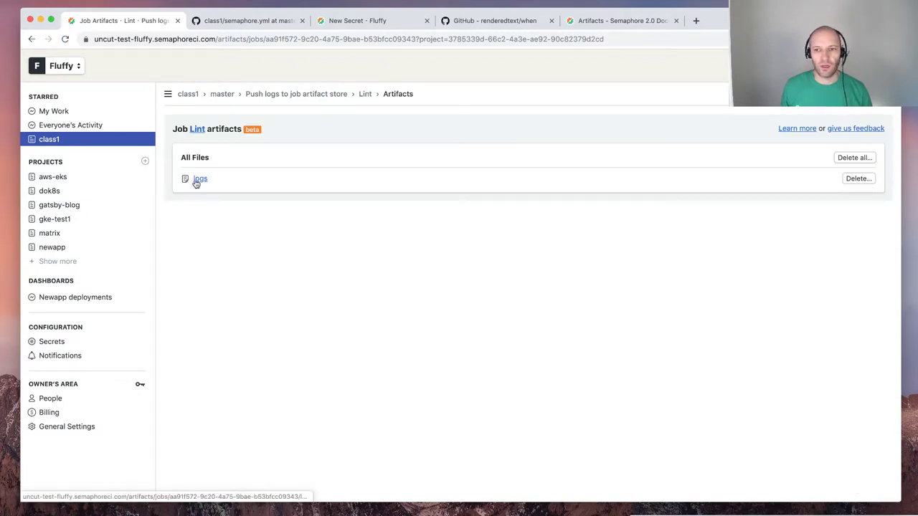
click(199, 181)
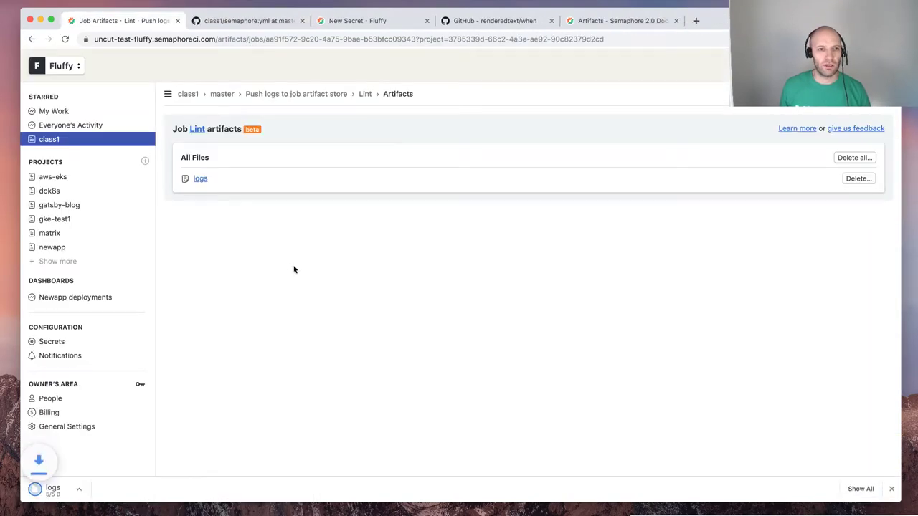
click(65, 490)
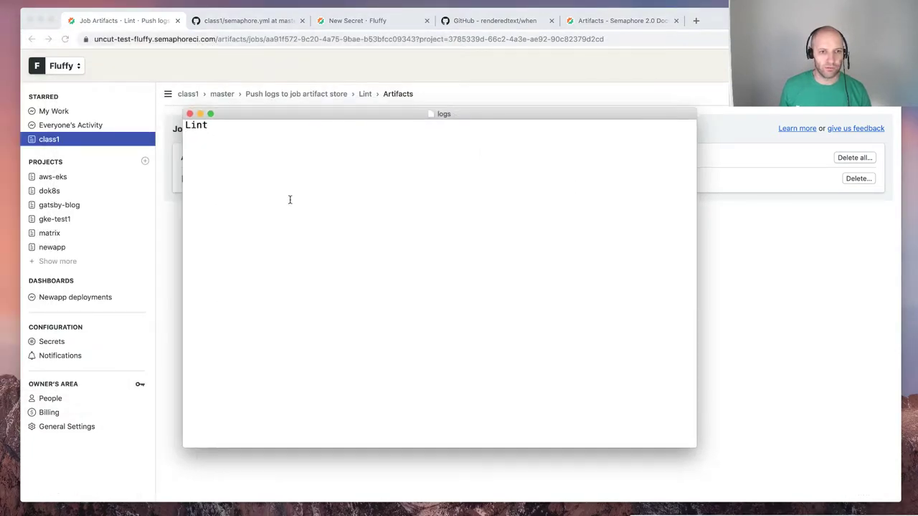
click(190, 114)
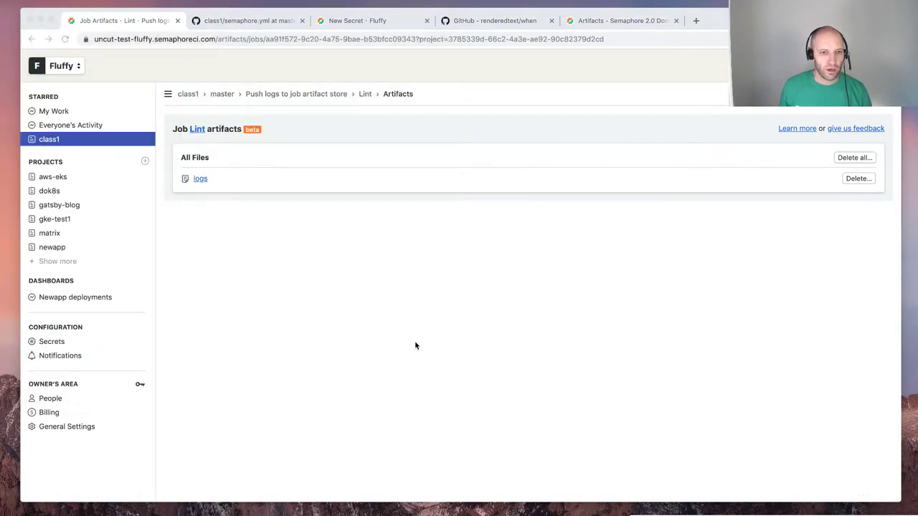
Navigate back through the breadcrumbs to the workflow overview.
click(414, 346)
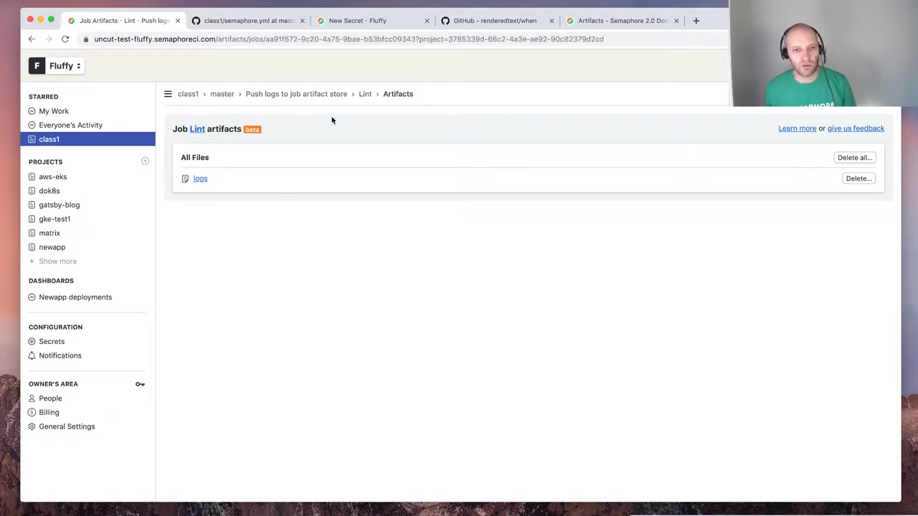
click(366, 95)
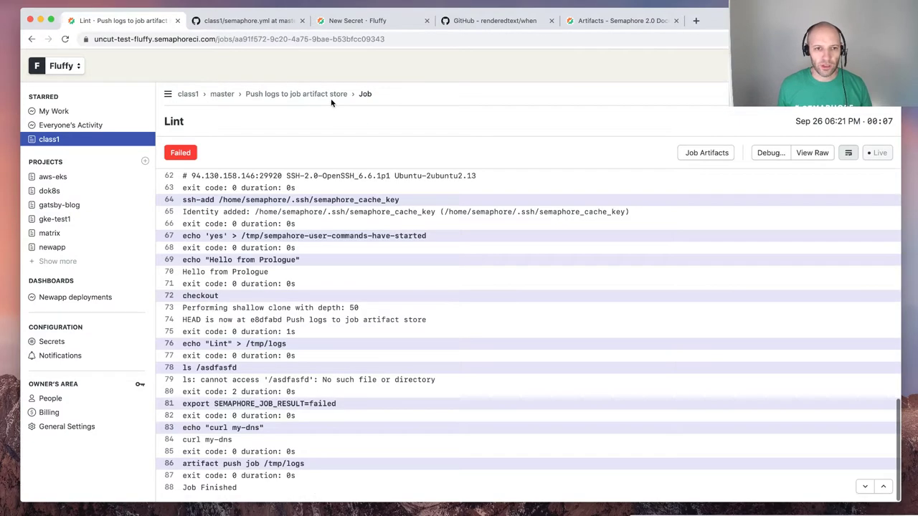
click(334, 96)
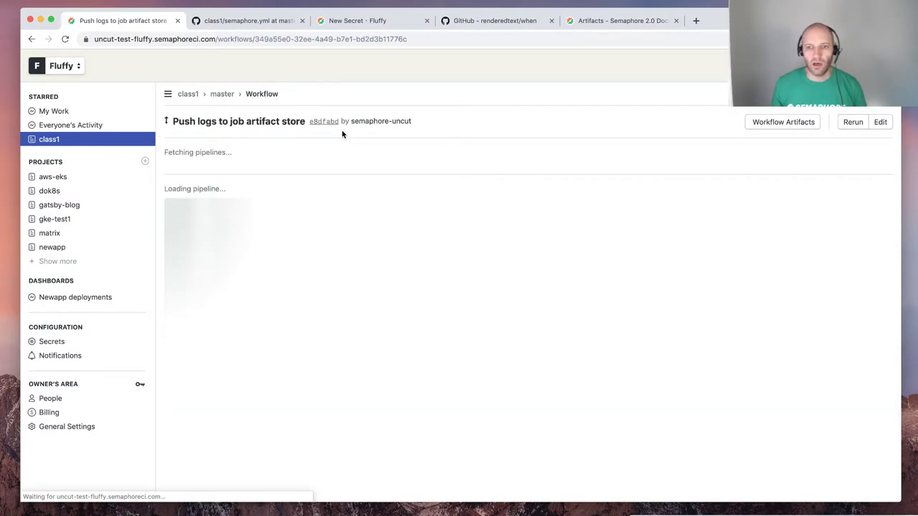
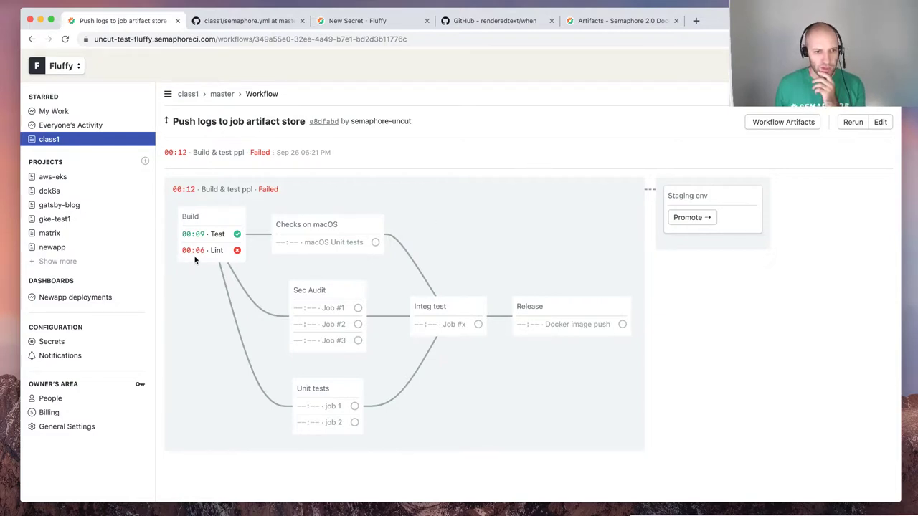
Open the master branch's Build & test ppl workflow in the Workflow Builder.
mouse_move(184, 234)
mouse_down()
mouse_move(223, 235)
mouse_move(191, 237)
mouse_up()
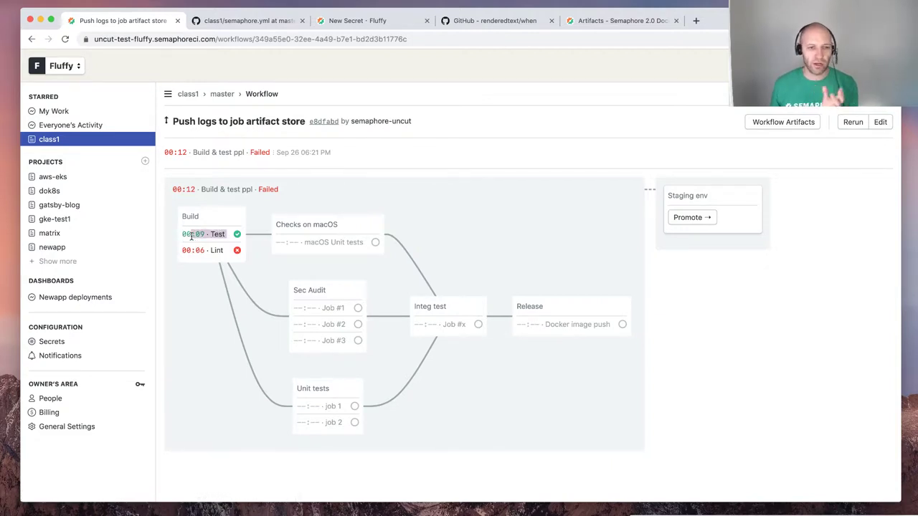
click(192, 236)
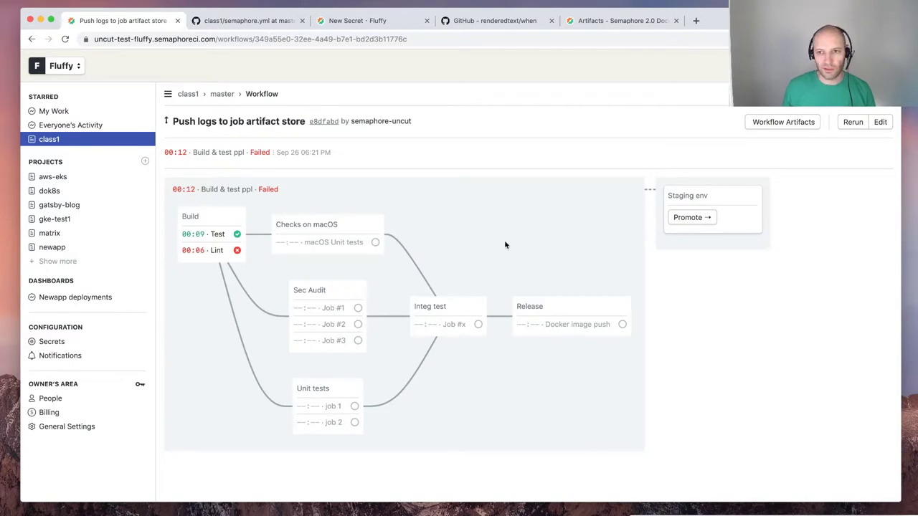
click(882, 122)
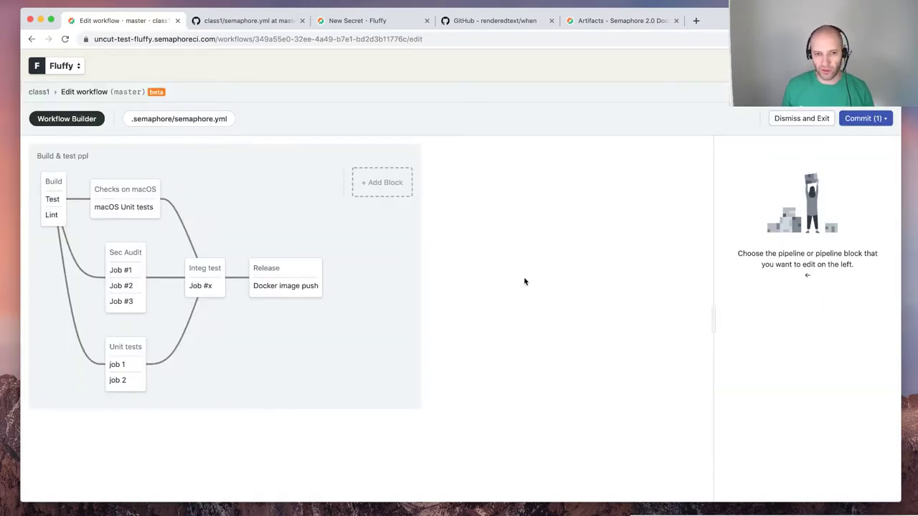
Delete the ls /asdfasfd line from the Build block's Lint job and start a new line in the Test job.
click(123, 282)
click(63, 192)
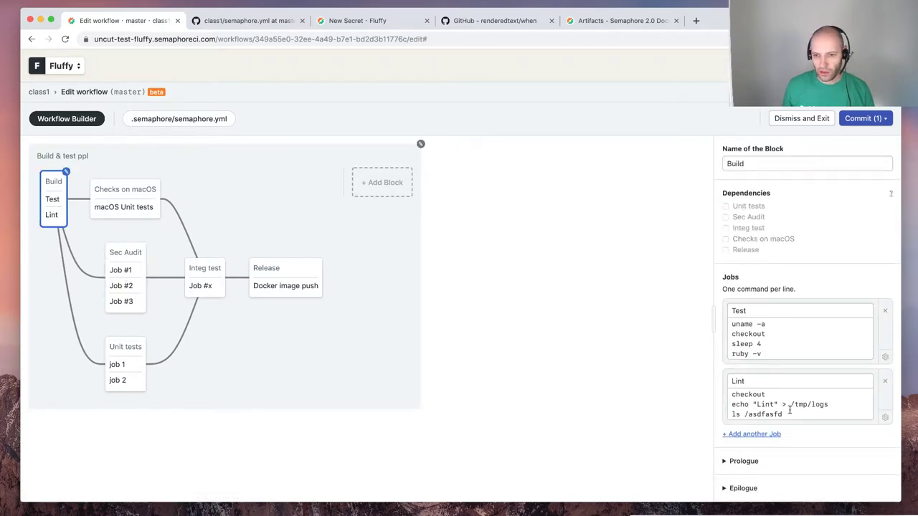
scroll(802, 425, down, 1)
scroll(807, 402, down, 4)
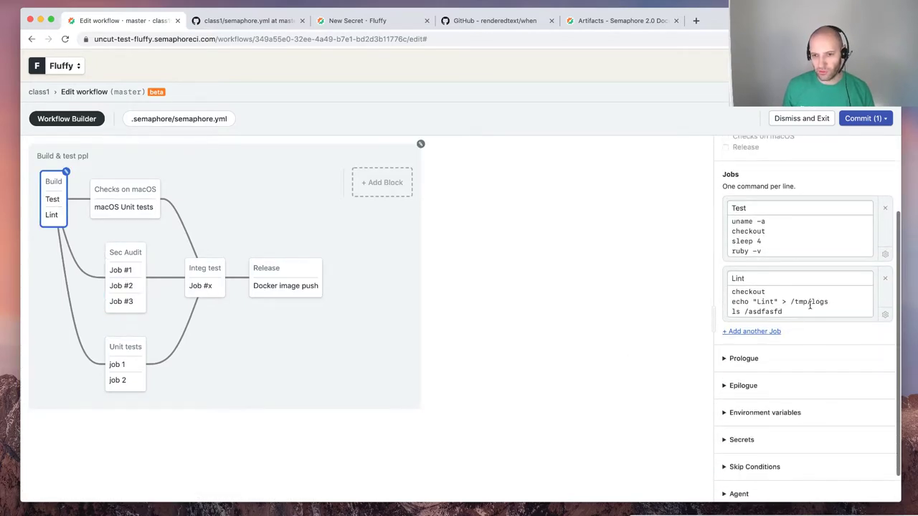
drag(786, 310, 674, 313)
key(BackSpace)
key(BackSpace)
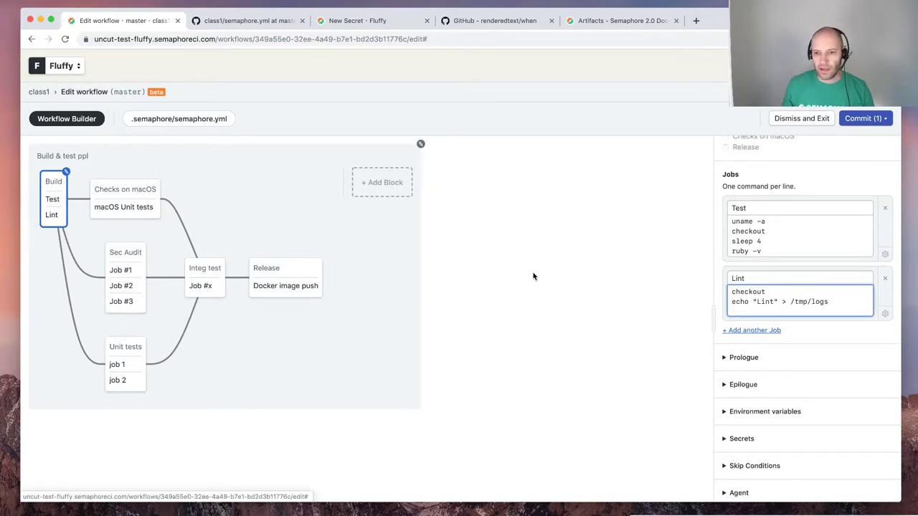
click(785, 248)
key(Return)
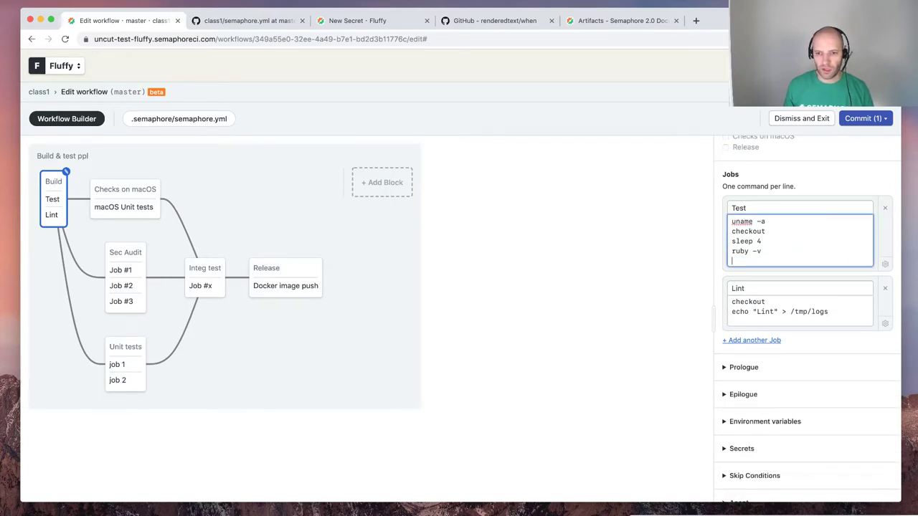
Rename the Test job to 'Build our Go app'.
click(770, 211)
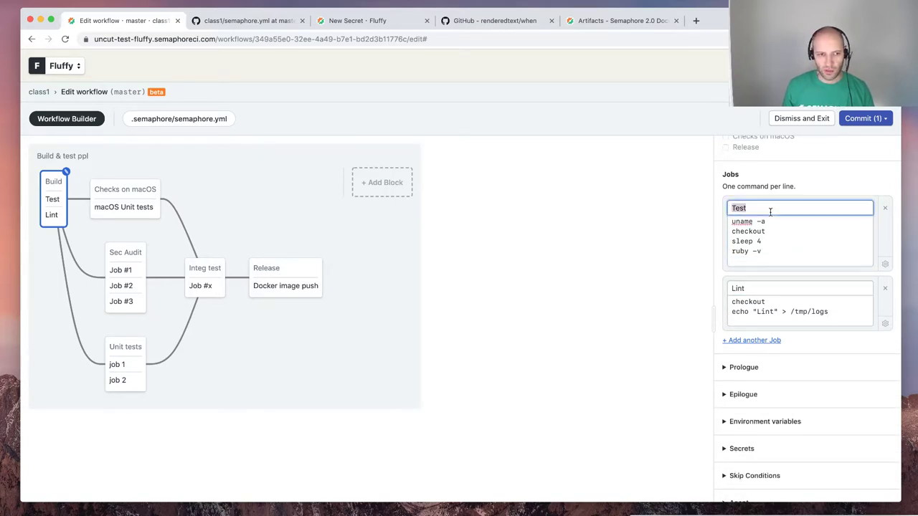
text(Build)
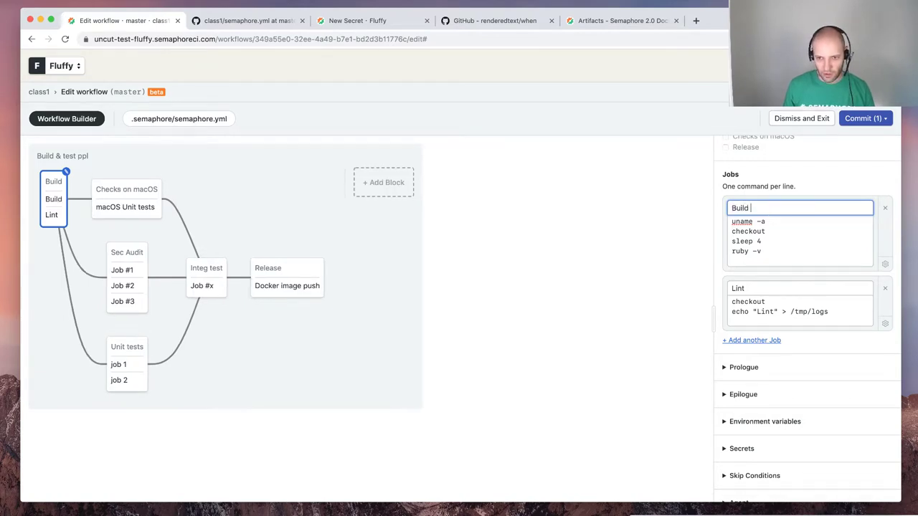
text( o)
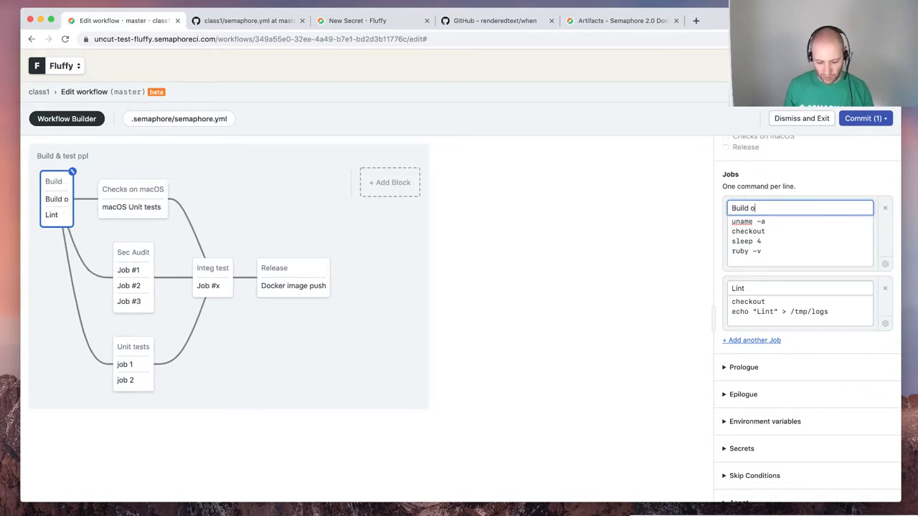
text(ur go app)
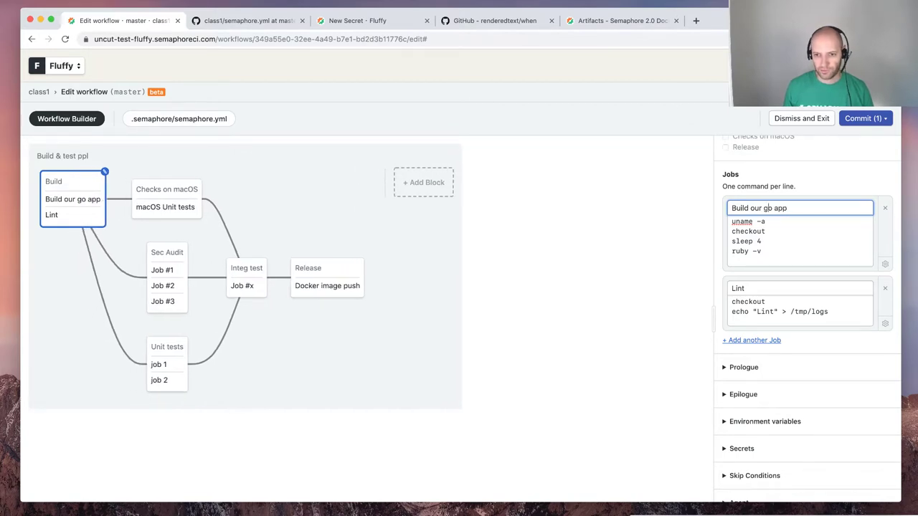
key(BackSpace)
key(BackSpace)
key(BackSpace)
key(BackSpace)
key(BackSpace)
key(BackSpace)
text(Go app)
Add the commands echo "app" /tmp/app and artifact push workflow /tmp/app to the job.
click(766, 261)
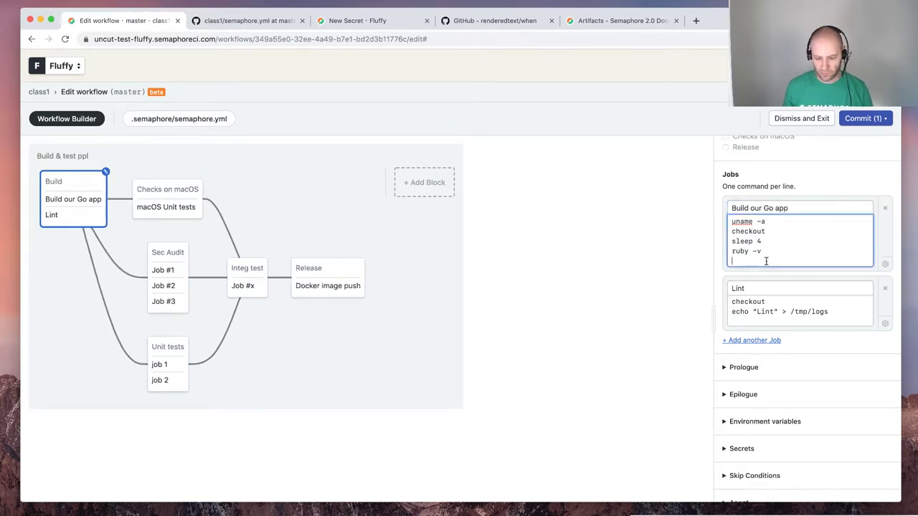
text(echo "app)
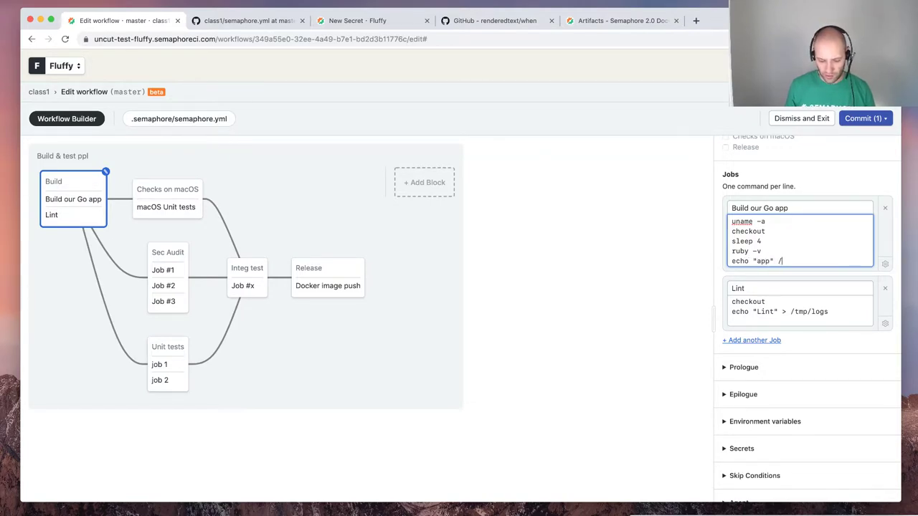
text(/app)
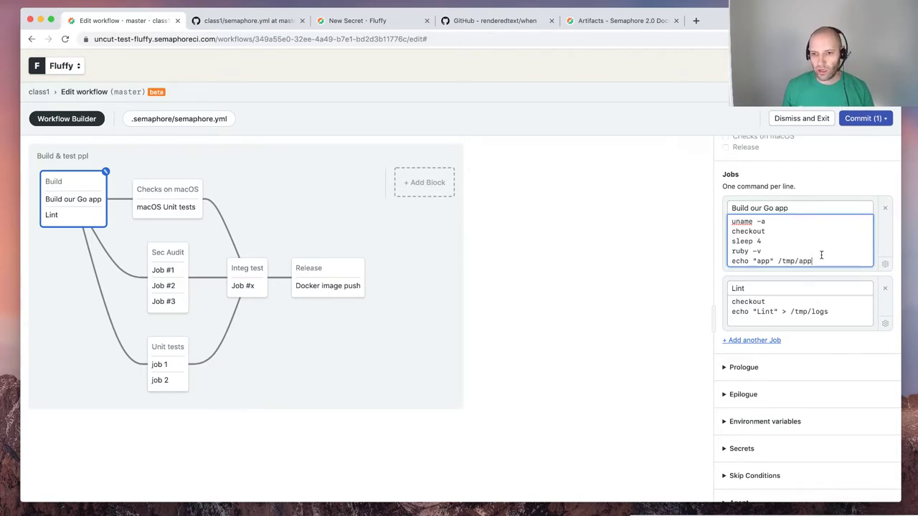
key(Return)
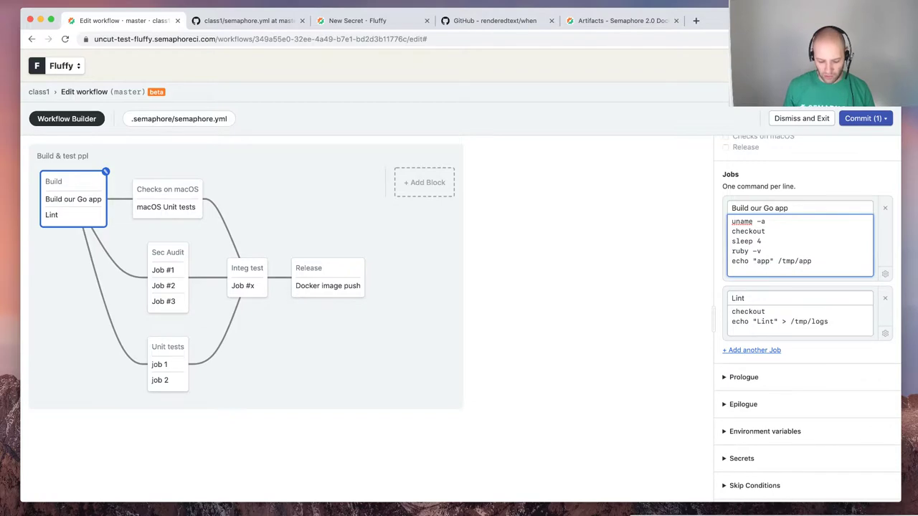
text(ar)
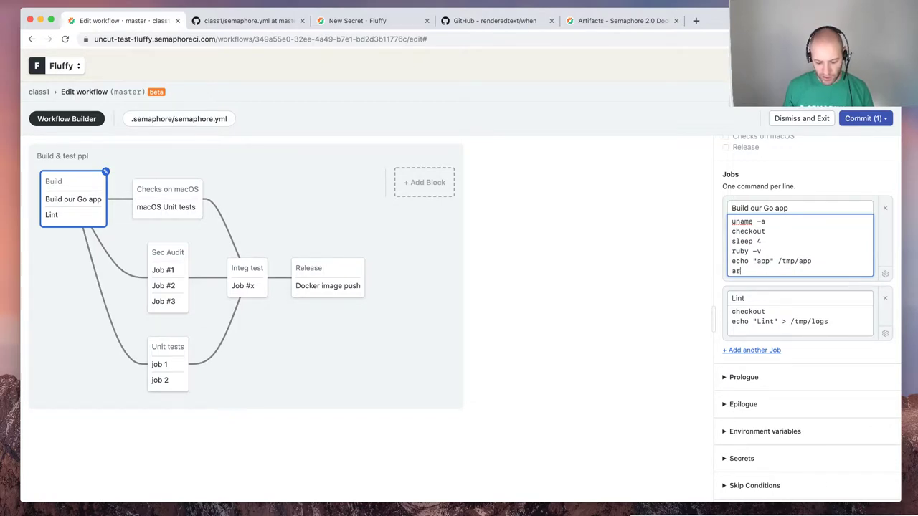
text(tifact push)
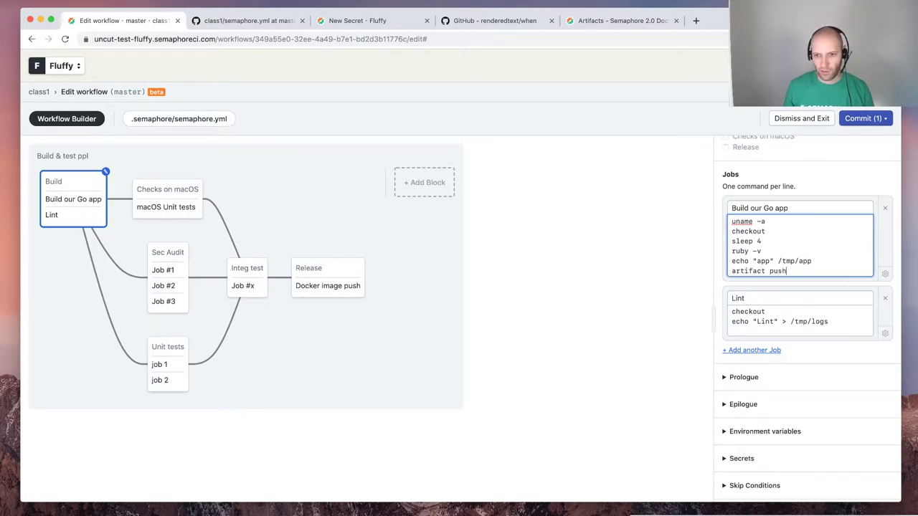
text( workfl)
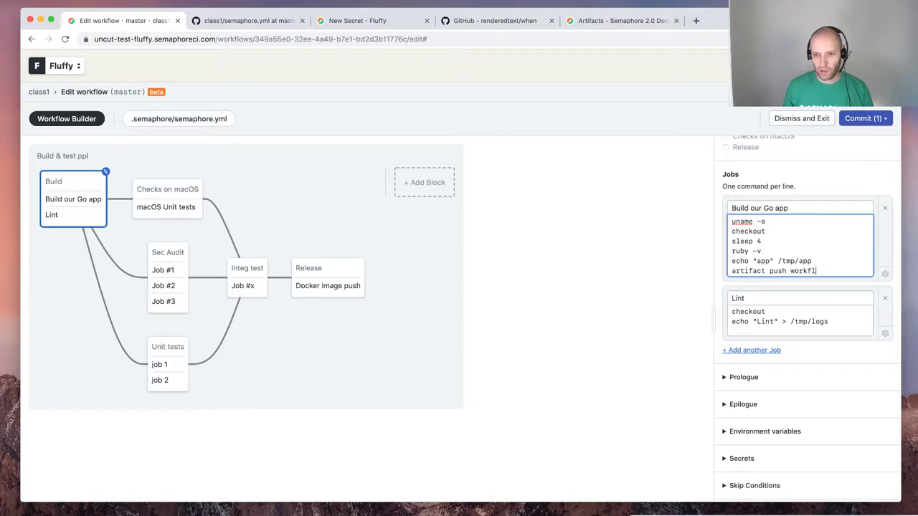
text(ow /tmp/app)
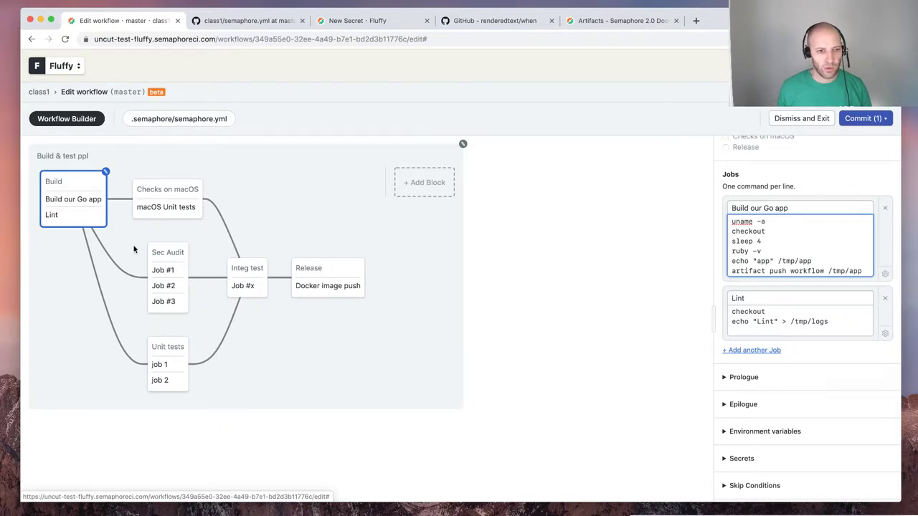
Copy the artifact push command into the Sec Audit block's prologue.
click(170, 287)
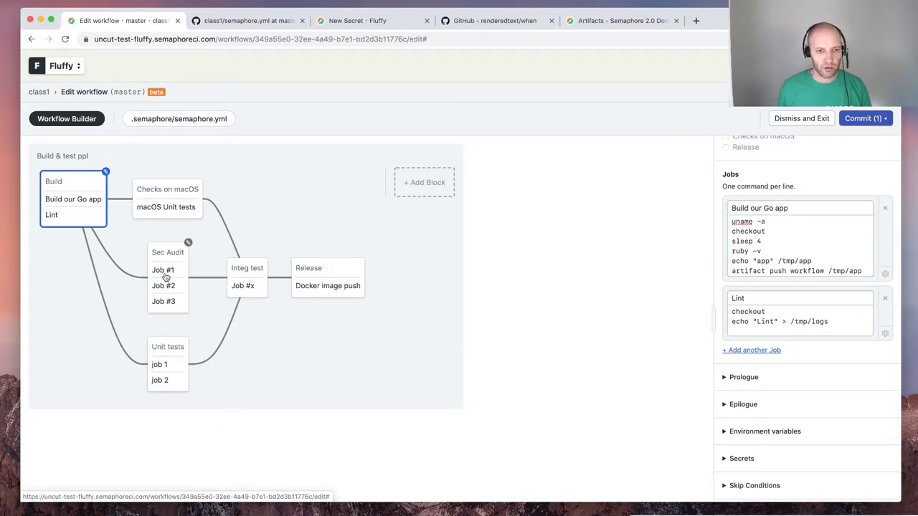
click(832, 277)
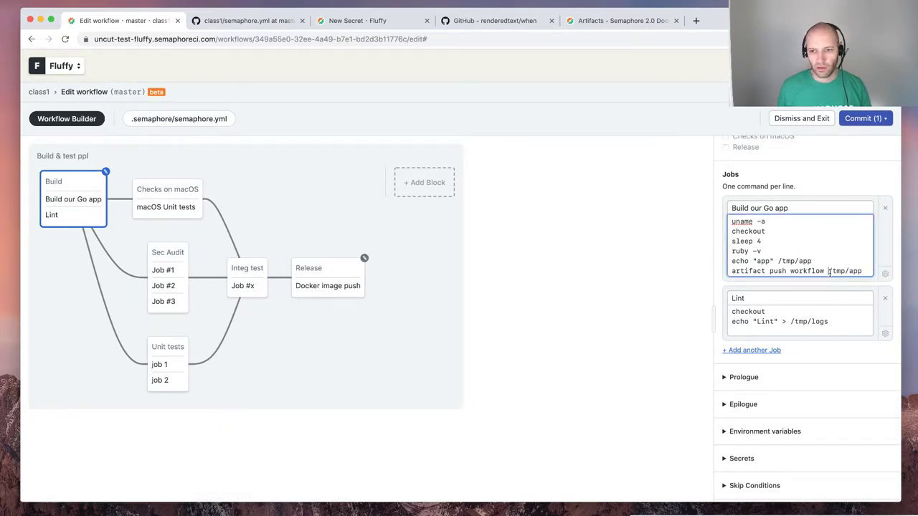
triple_click(830, 273)
key(super+c)
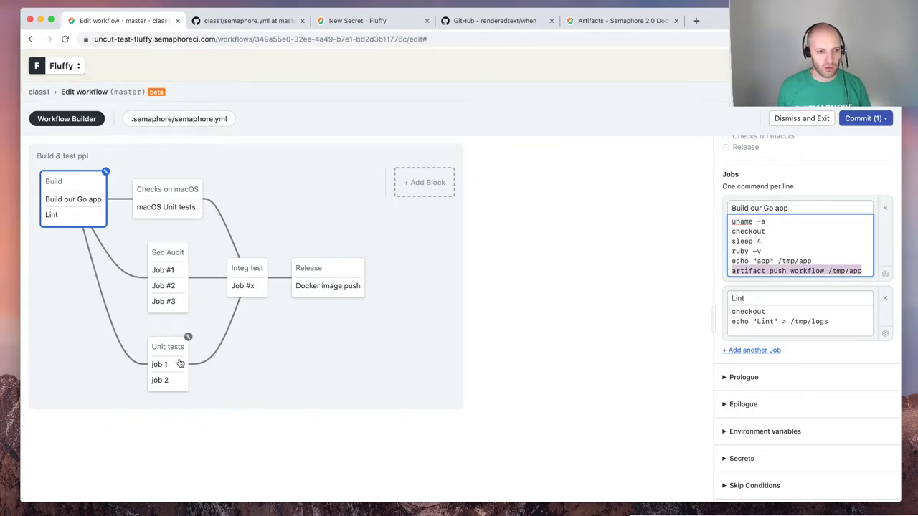
click(172, 284)
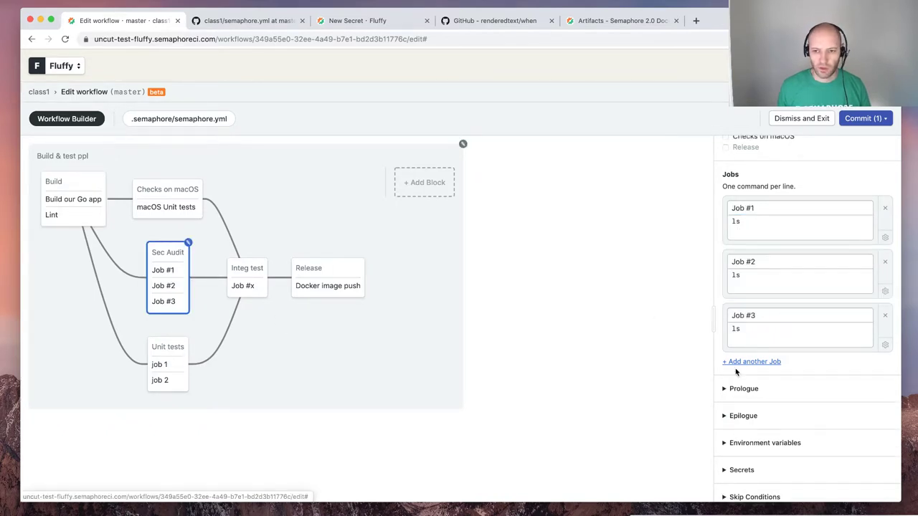
click(725, 390)
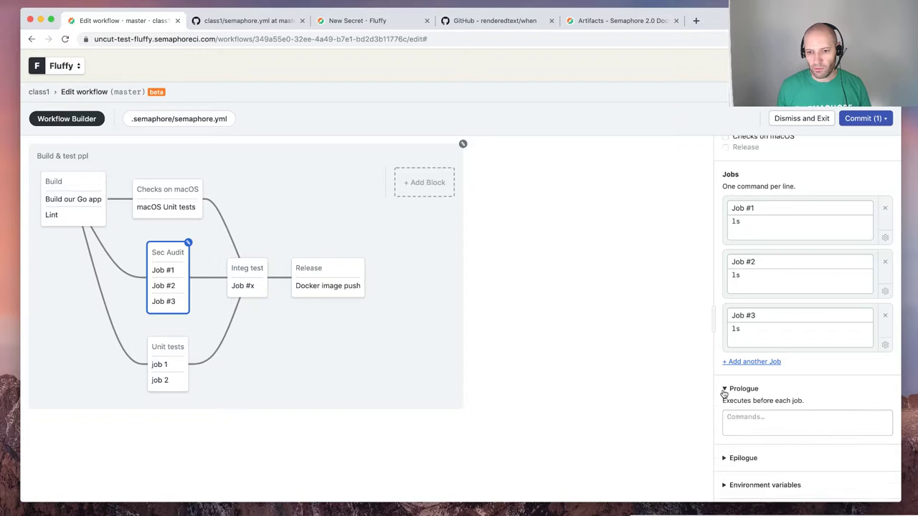
click(794, 416)
key(super+v)
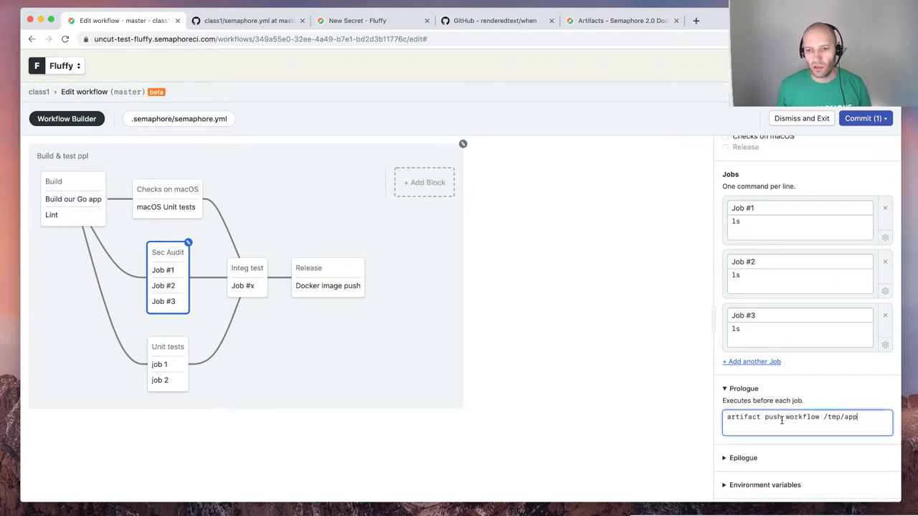
Change the prologue command to artifact pull workflow /tmp/app.
double_click(774, 419)
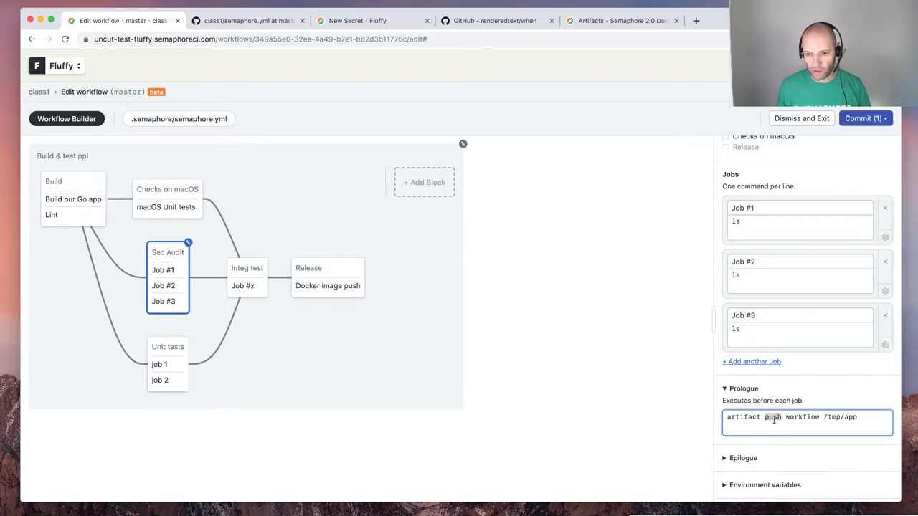
text(pull)
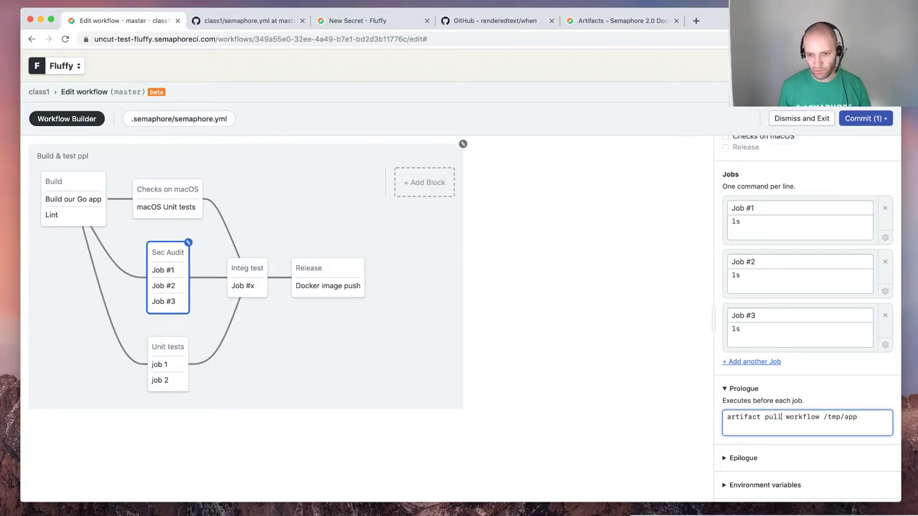
key(super+Right)
key(alt+shift+Left)
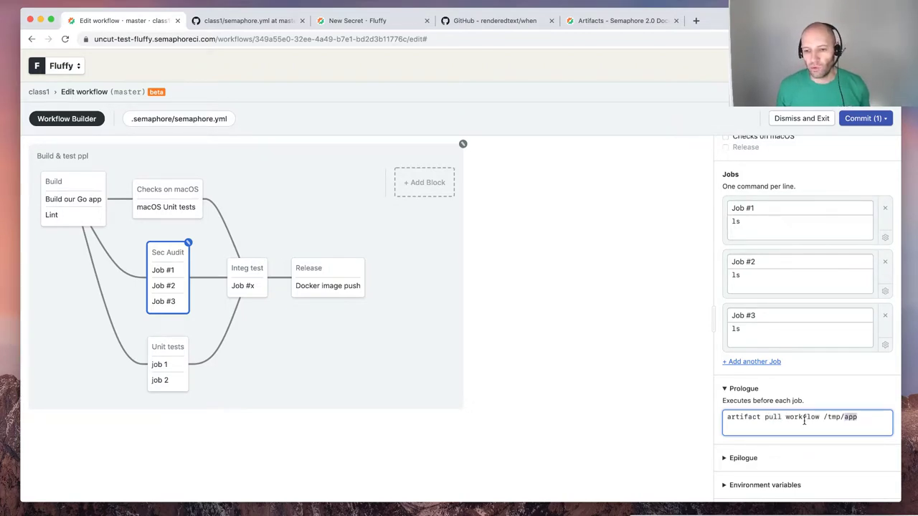
double_click(802, 418)
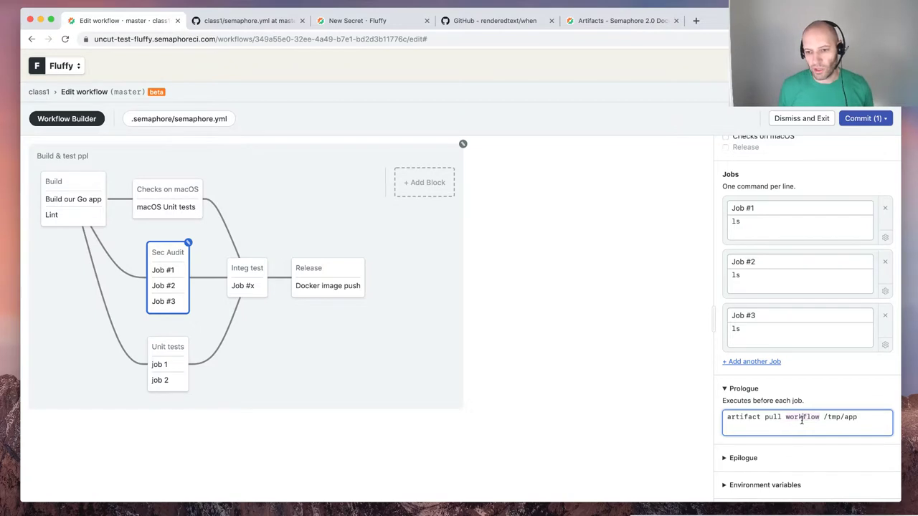
triple_click(801, 421)
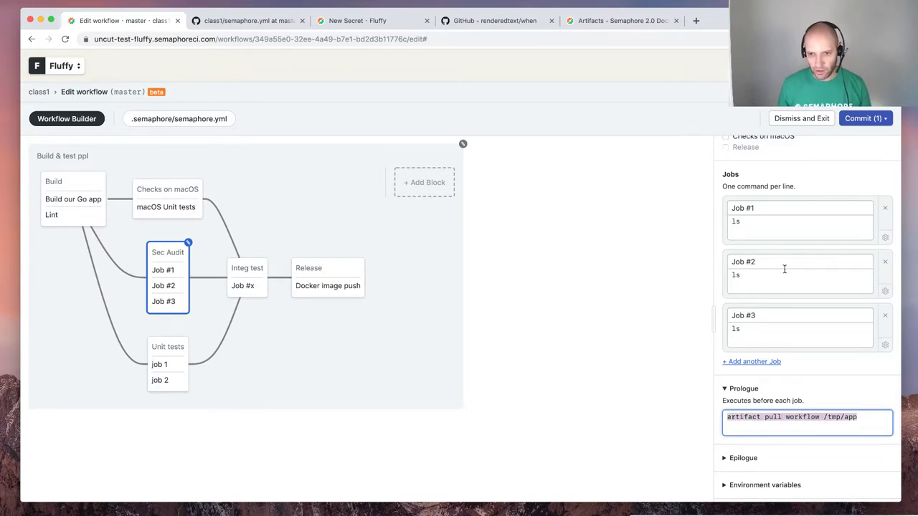
Set Sec Audit Job #1 to run ls -lah and copy the prologue command.
click(726, 460)
scroll(786, 244, down, 2)
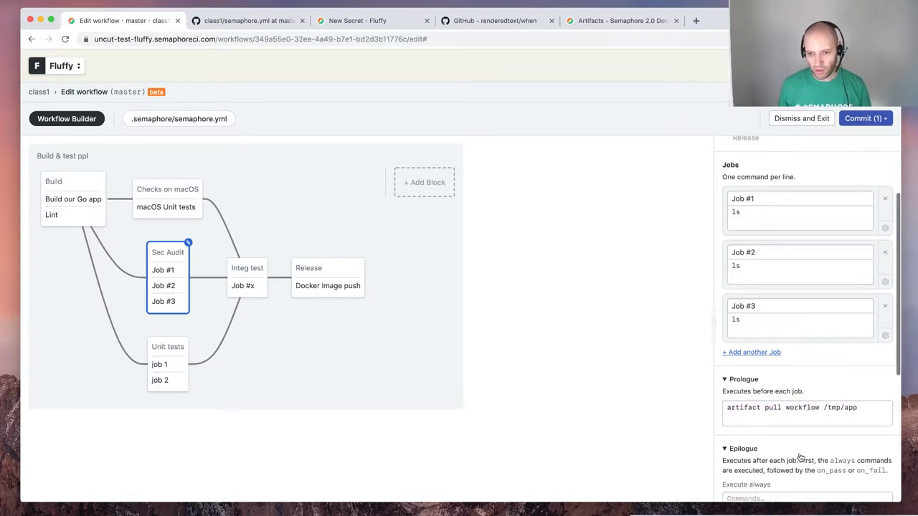
click(767, 222)
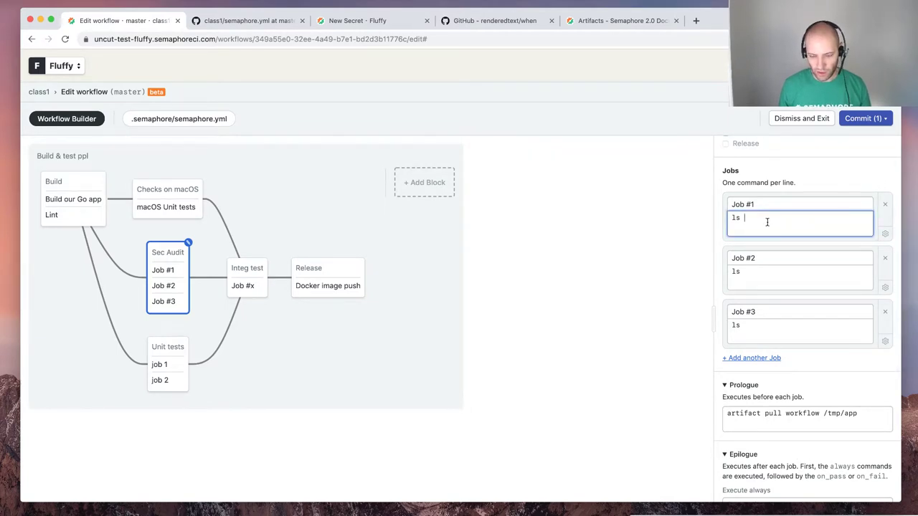
text(.)
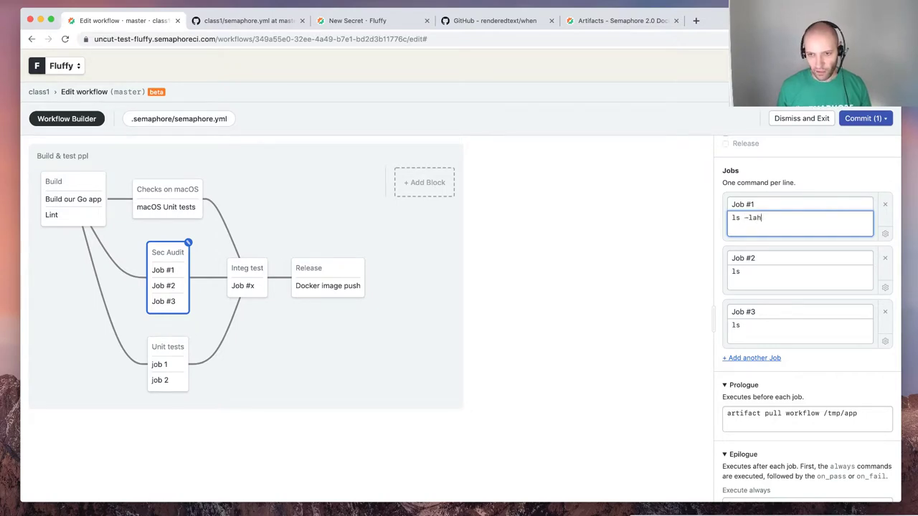
click(826, 421)
key(super+a)
key(super+c)
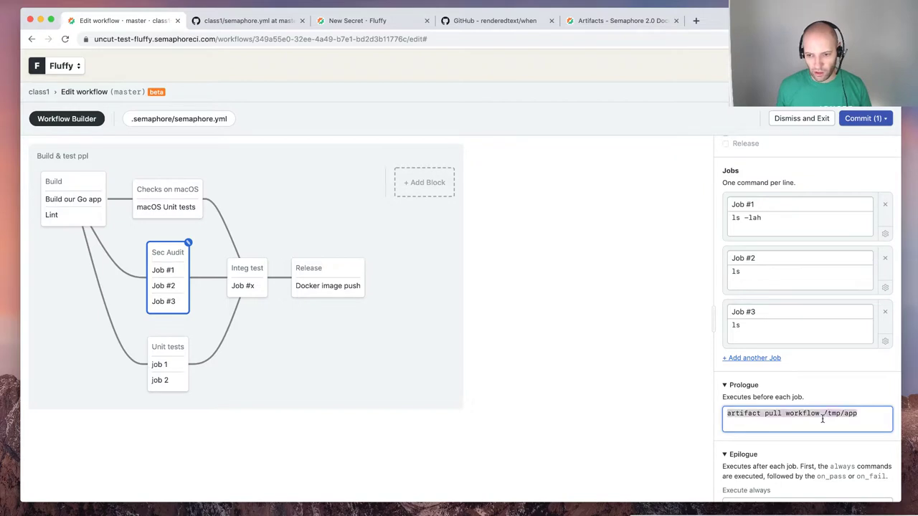
Paste artifact pull workflow /tmp/app into the Unit tests block's prologue.
click(165, 350)
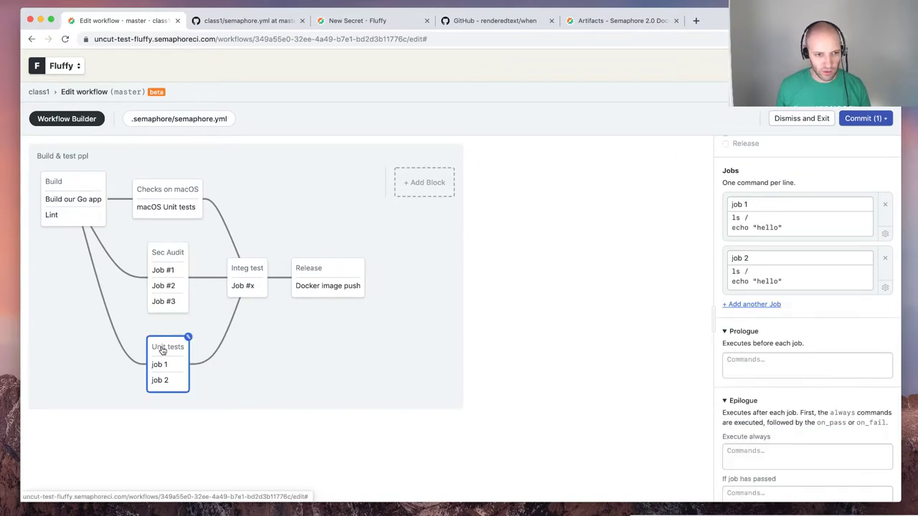
click(767, 370)
key(super+v)
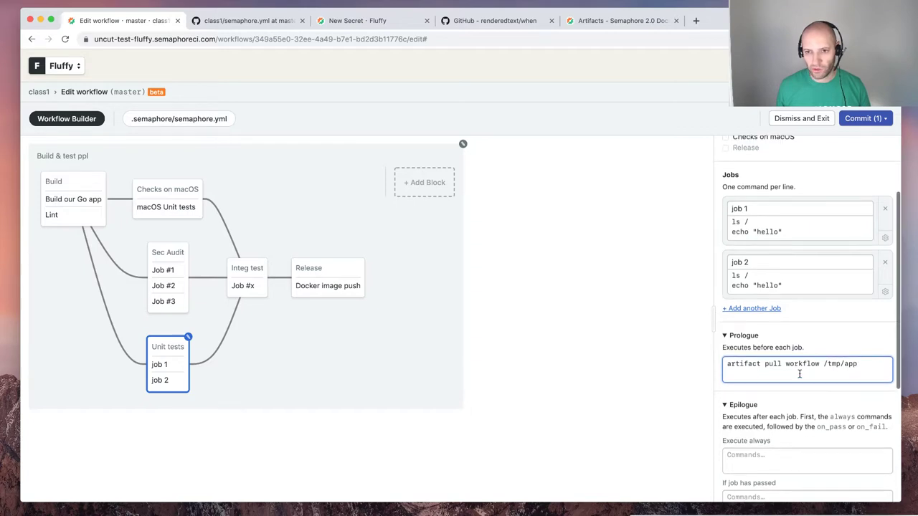
scroll(746, 272, up, 1)
click(756, 231)
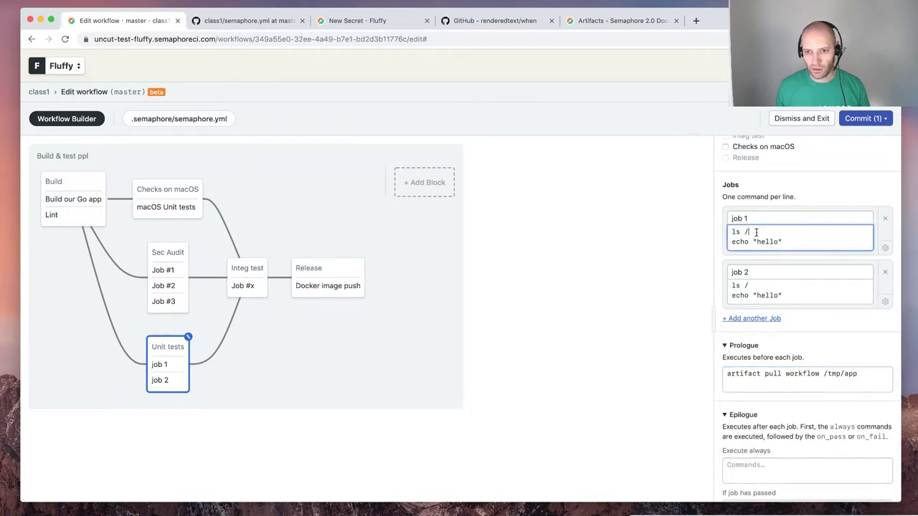
Review the pending .semaphore/semaphore.yml diff in the commit dialog.
click(879, 119)
scroll(722, 241, down, 1)
scroll(722, 241, down, 3)
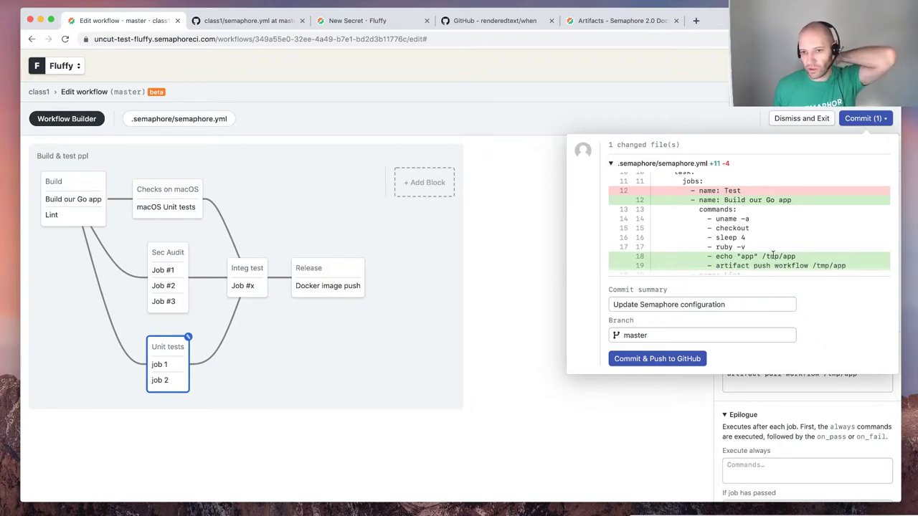
scroll(733, 251, down, 1)
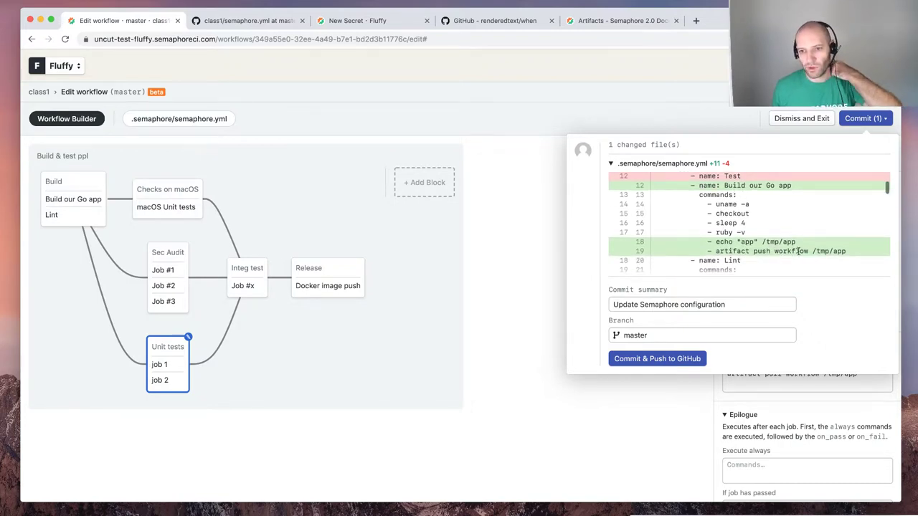
scroll(799, 251, down, 5)
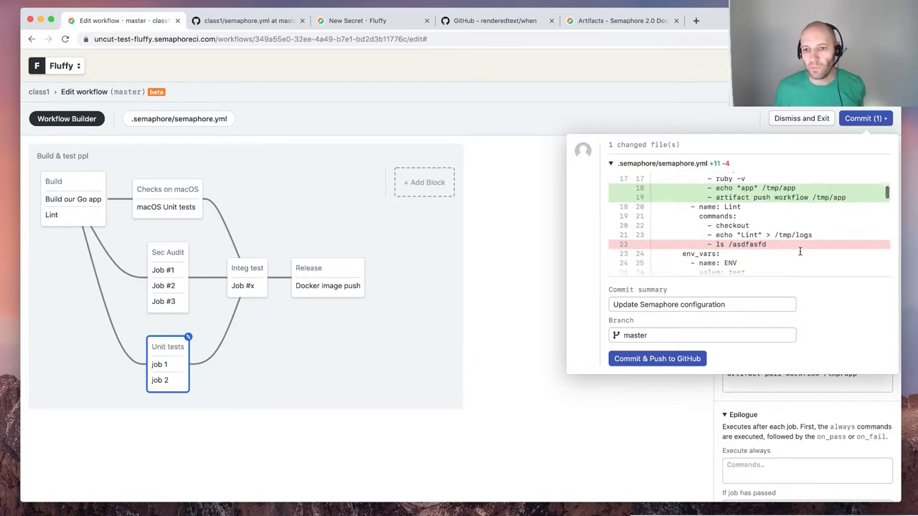
scroll(801, 255, down, 15)
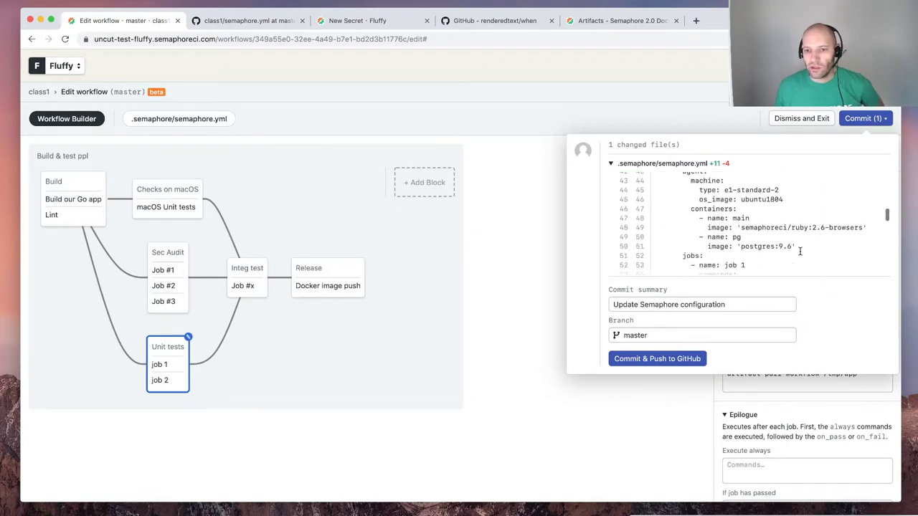
scroll(801, 256, down, 3)
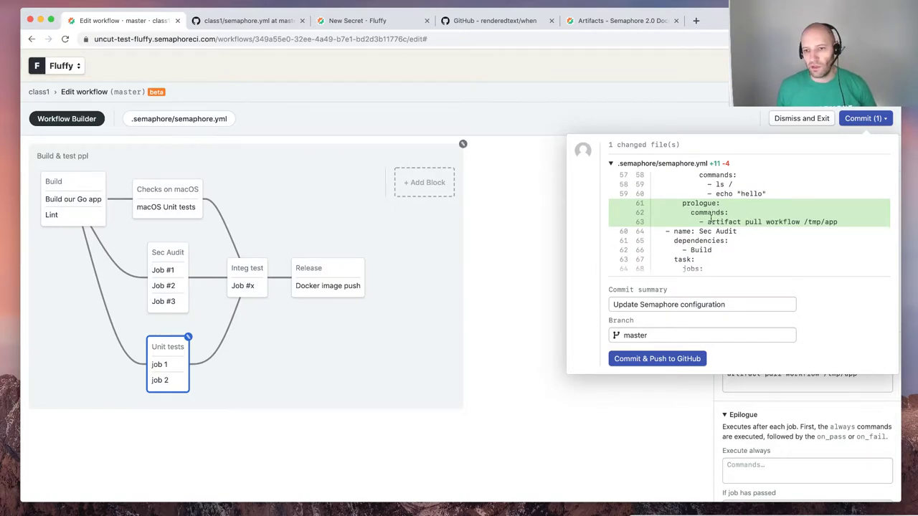
scroll(786, 225, down, 10)
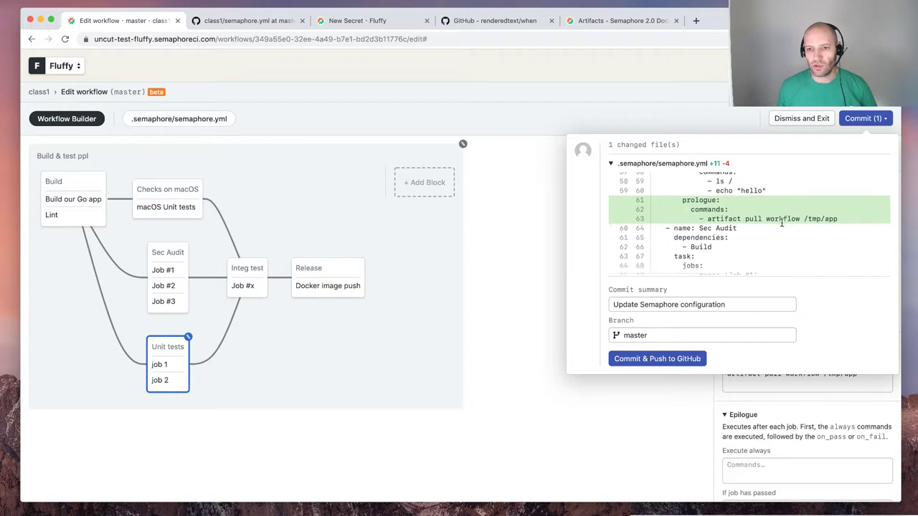
scroll(782, 226, down, 2)
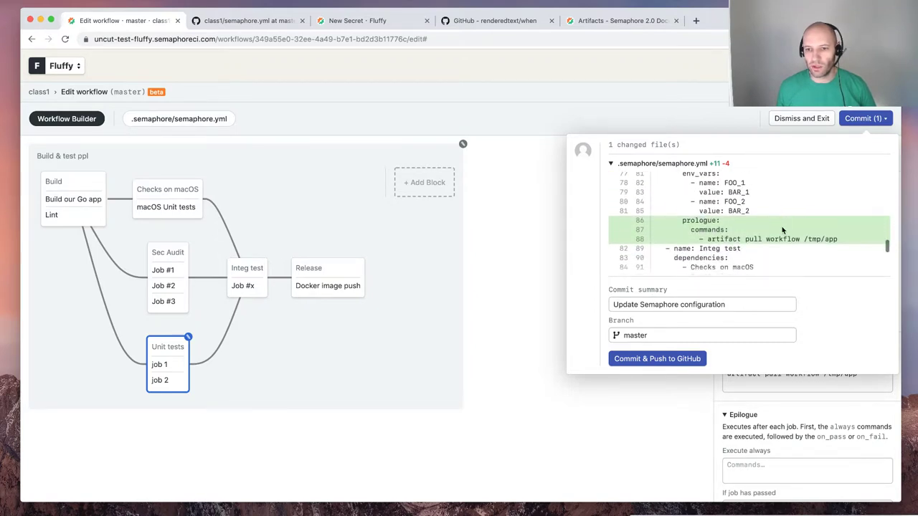
scroll(782, 235, down, 5)
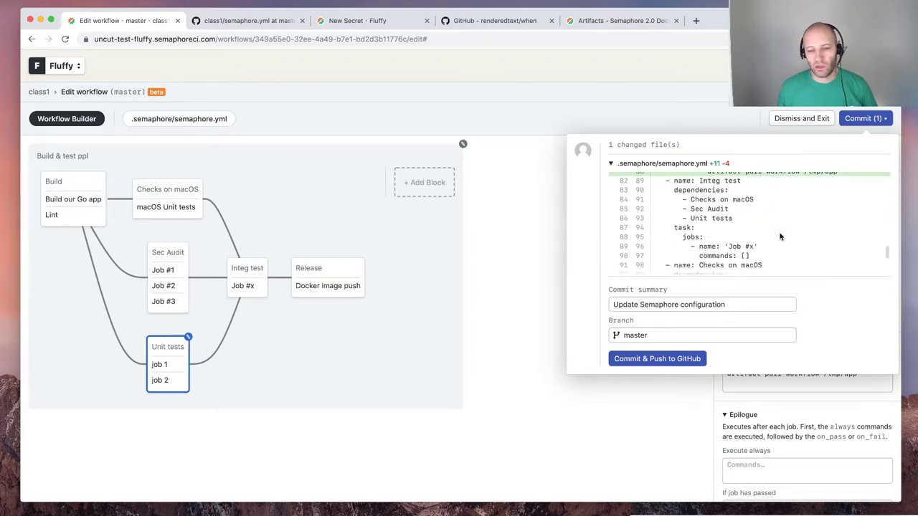
Commit and push to master with the summary 'Use artifacts to promote our app'.
click(734, 303)
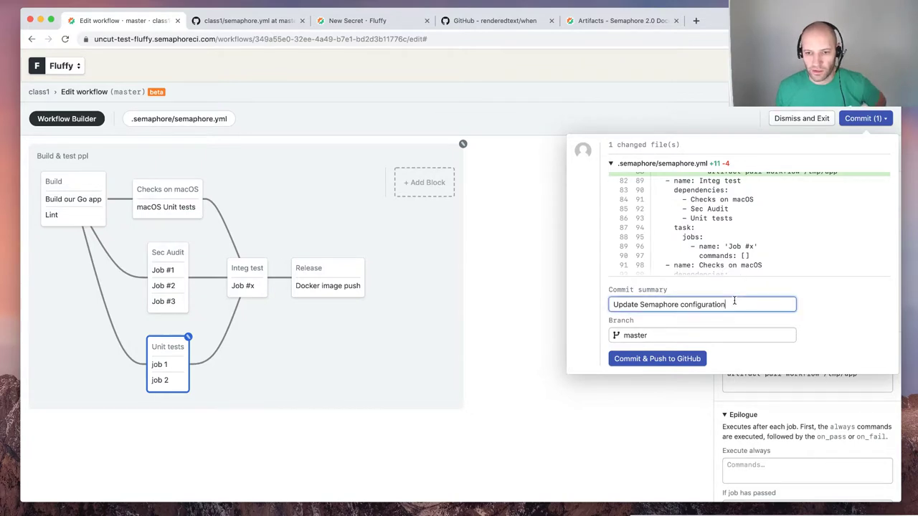
key(super+a)
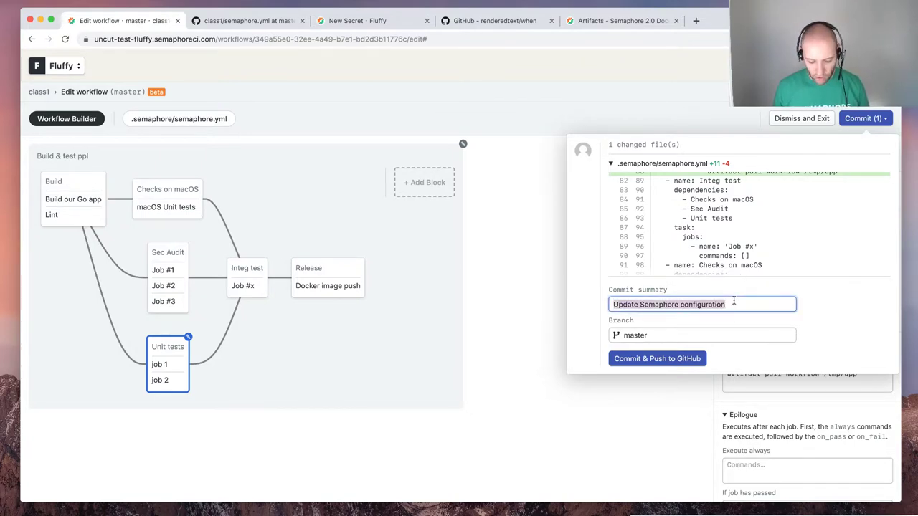
text(Use a)
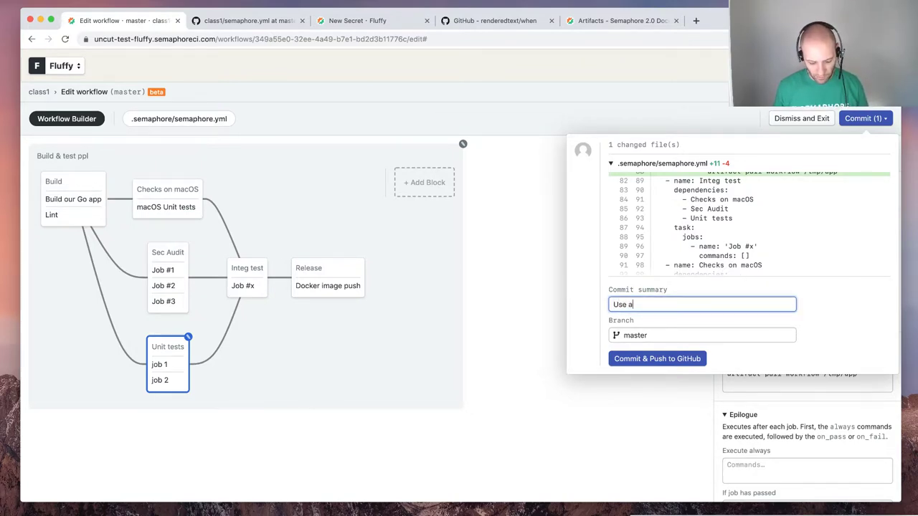
text(rtifacts to)
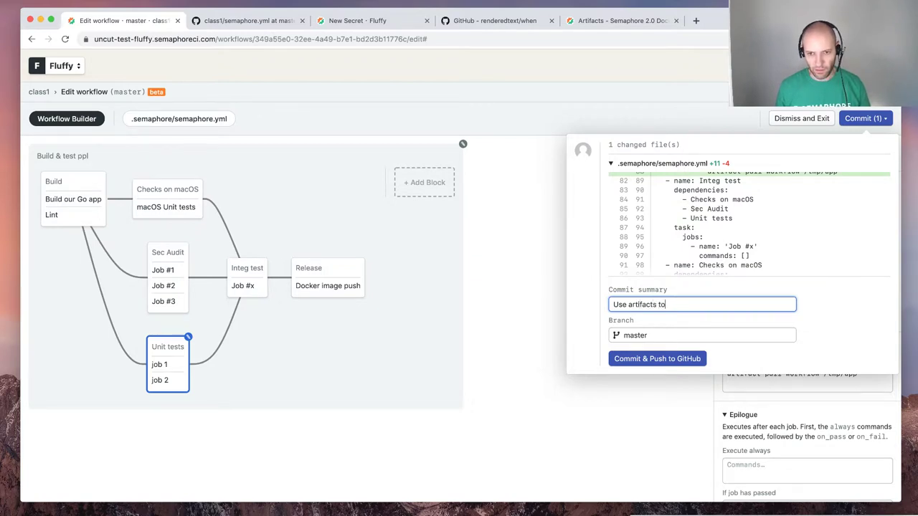
text( promote)
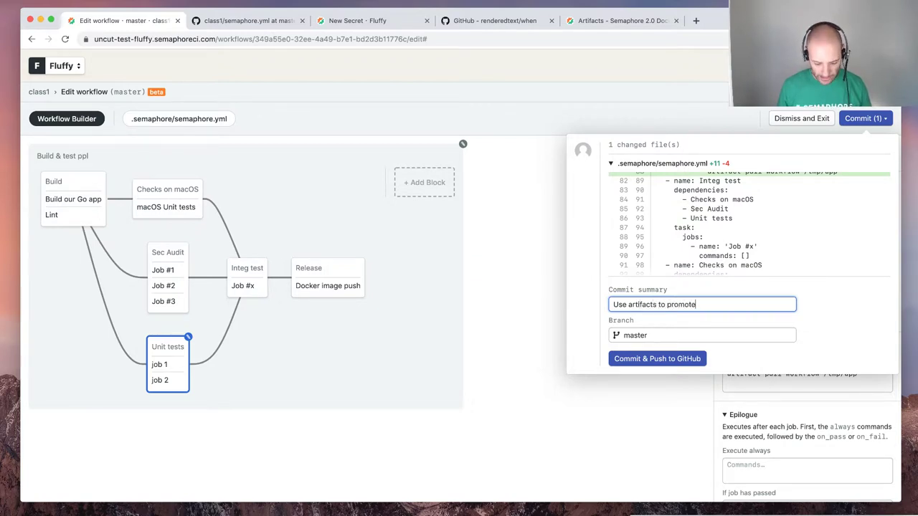
text( ou)
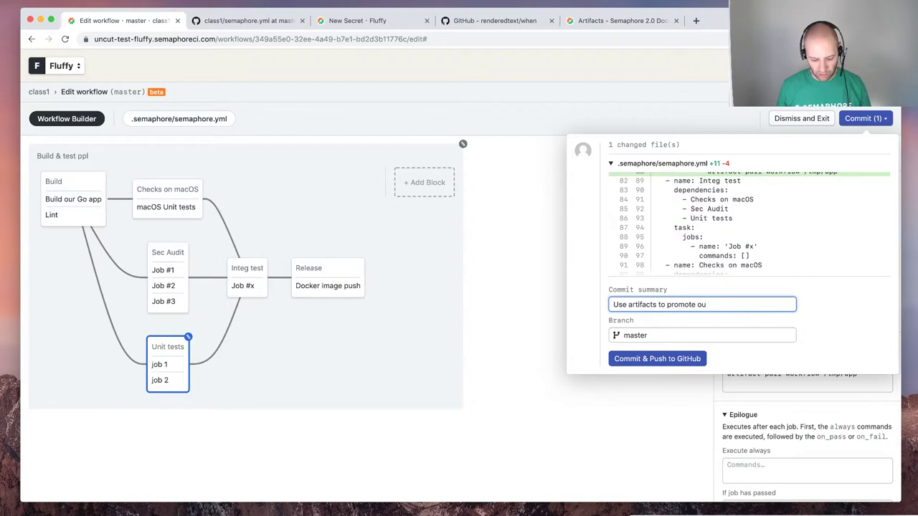
text(r app)
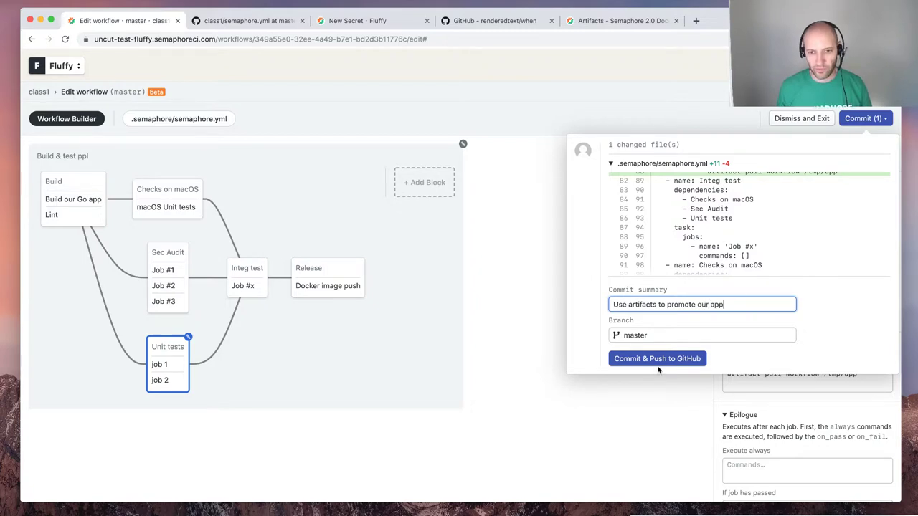
click(655, 365)
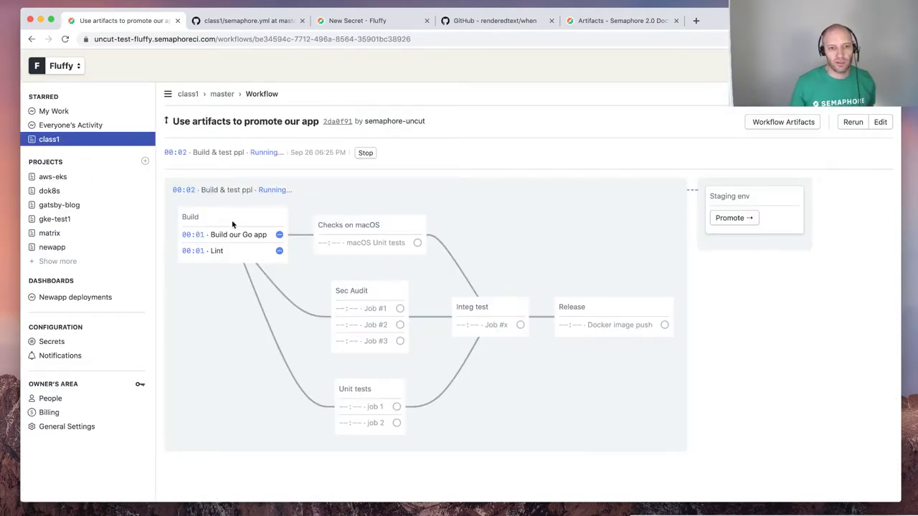
Check the workflow's Artifacts page in a new tab and find it empty.
super+click(762, 123)
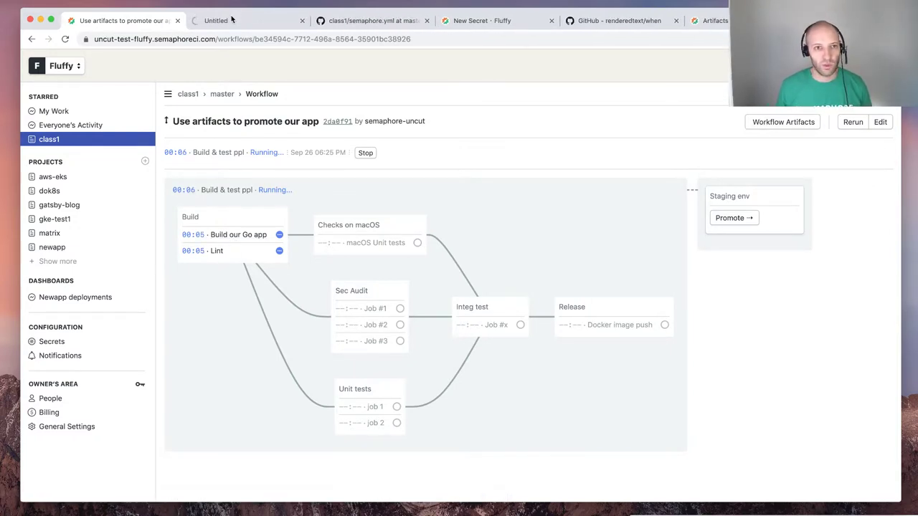
click(232, 19)
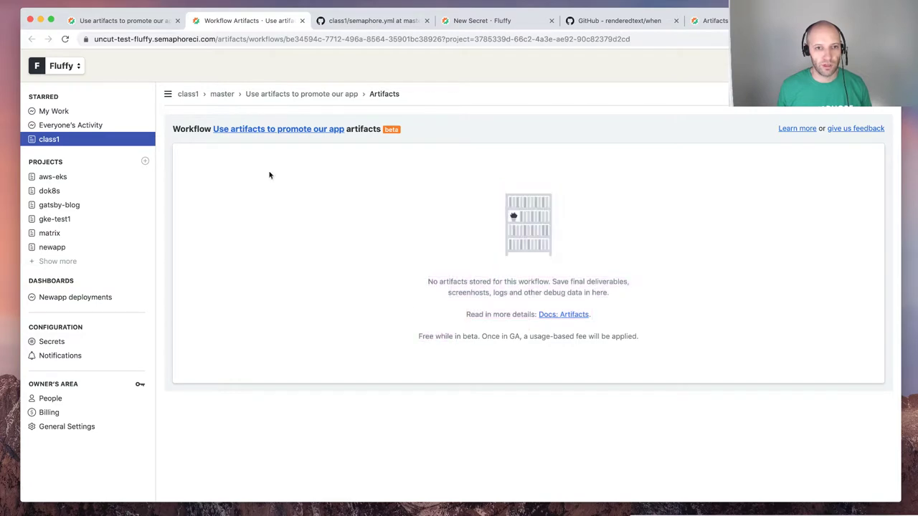
click(111, 22)
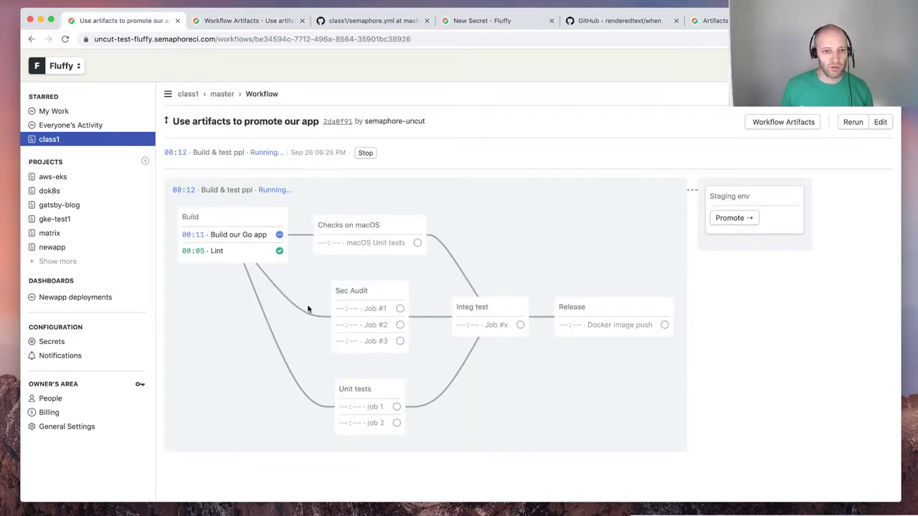
Read the failed Build our Go app log, then reopen the workflow editor.
click(237, 234)
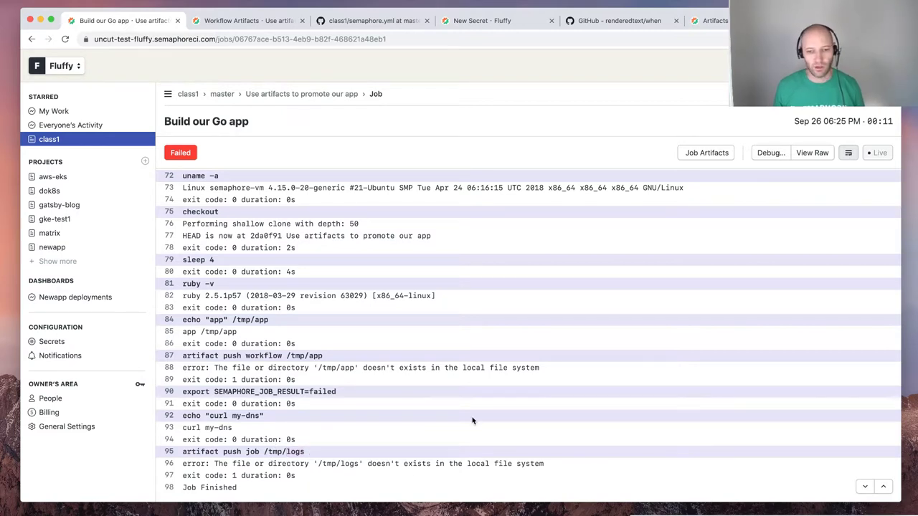
click(284, 98)
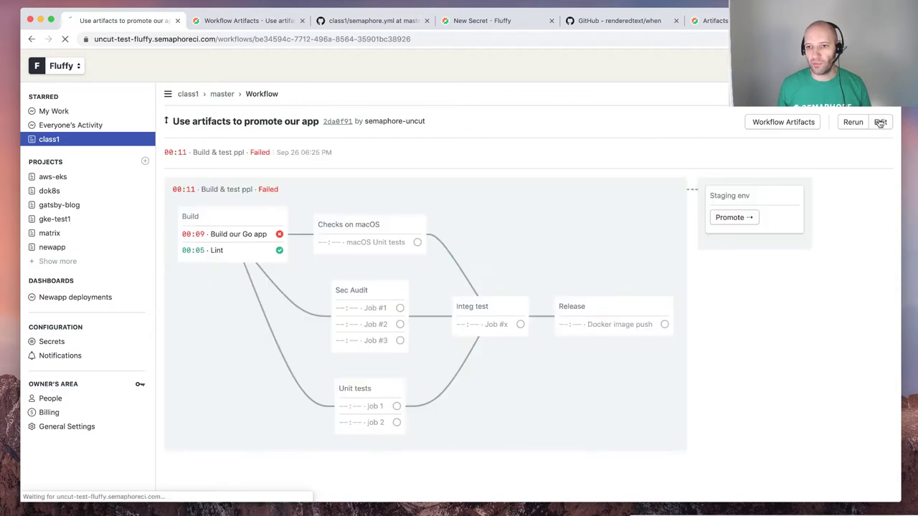
click(880, 122)
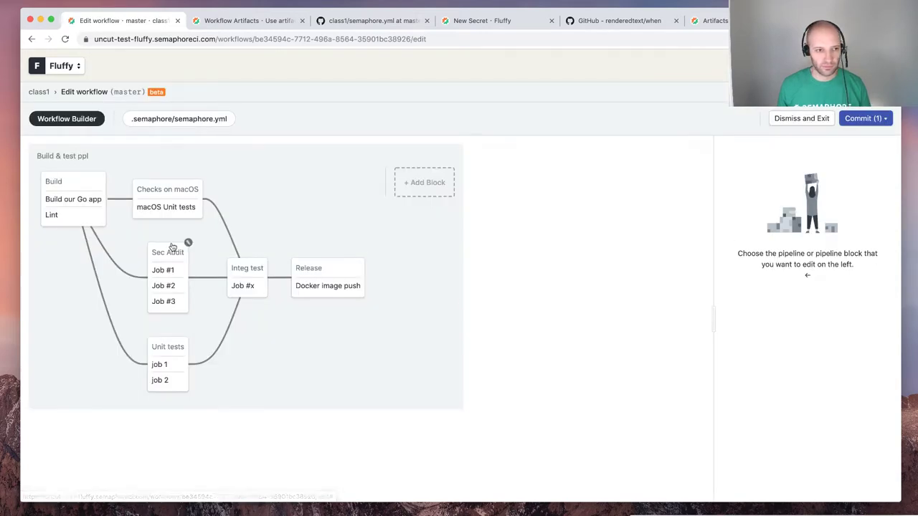
Select the Build block and expand its Epilogue section.
click(86, 209)
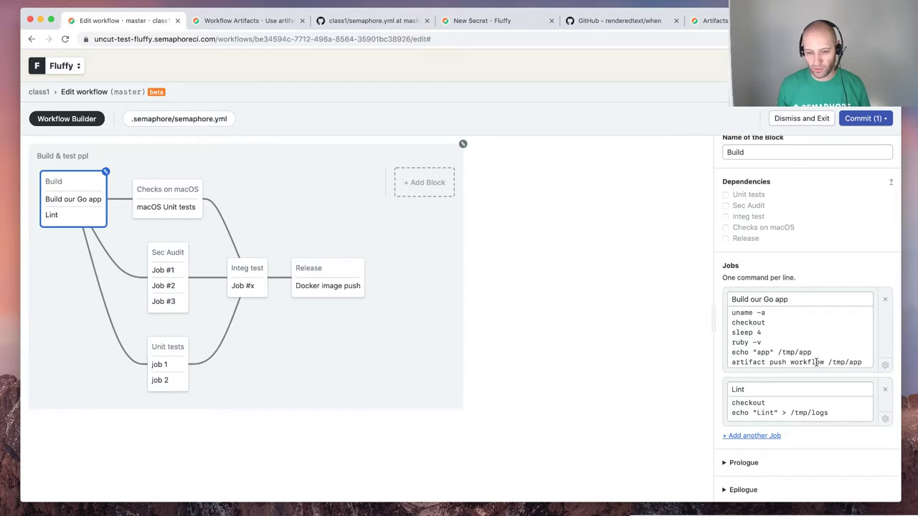
scroll(818, 364, down, 5)
click(724, 353)
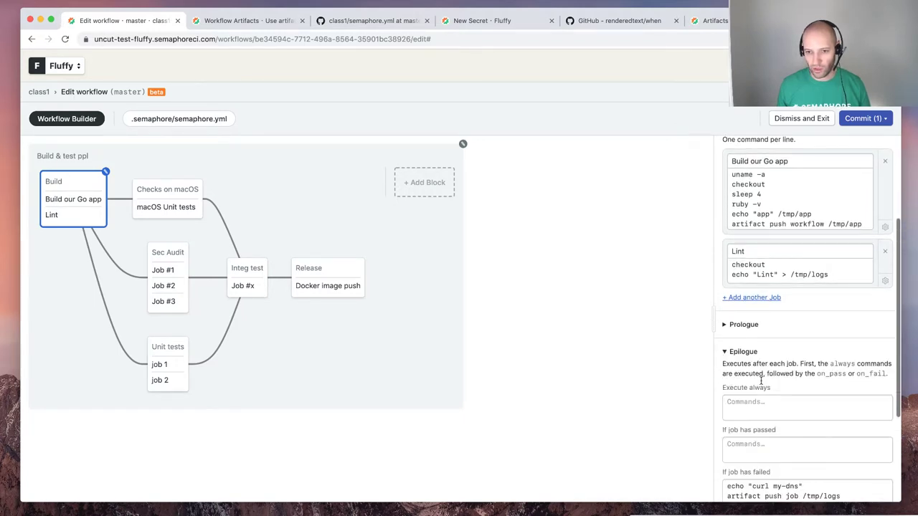
scroll(767, 387, down, 4)
scroll(770, 395, up, 1)
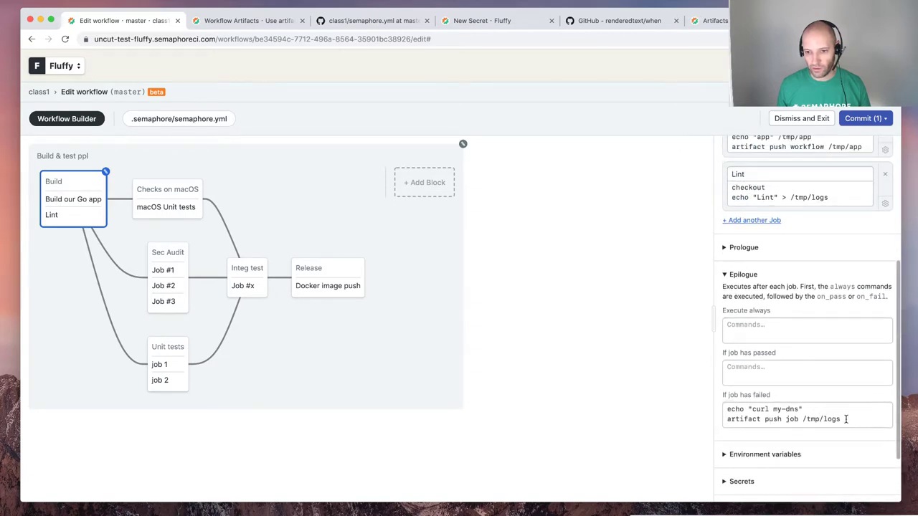
drag(842, 419, 724, 418)
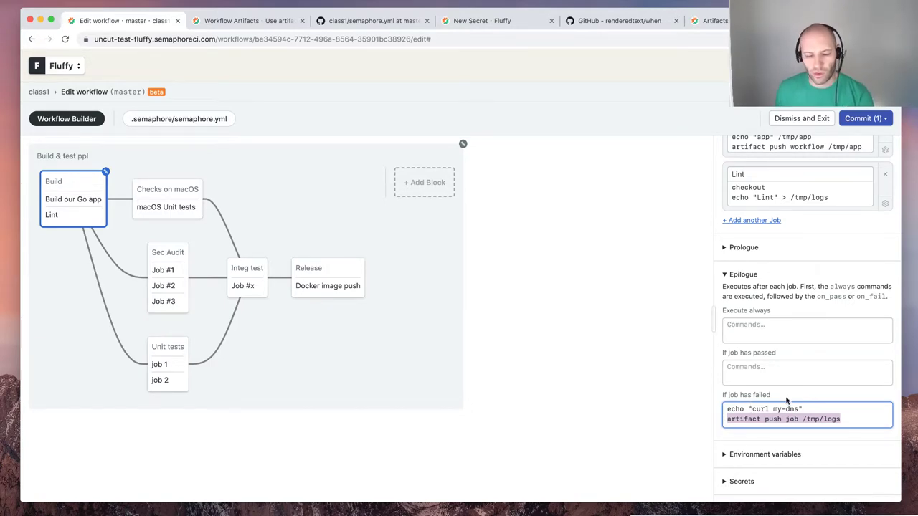
scroll(791, 300, up, 2)
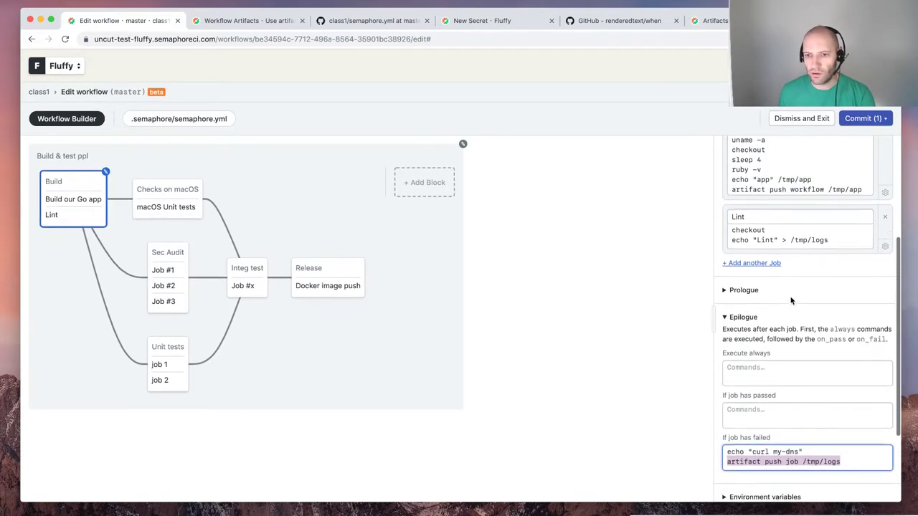
scroll(791, 300, up, 2)
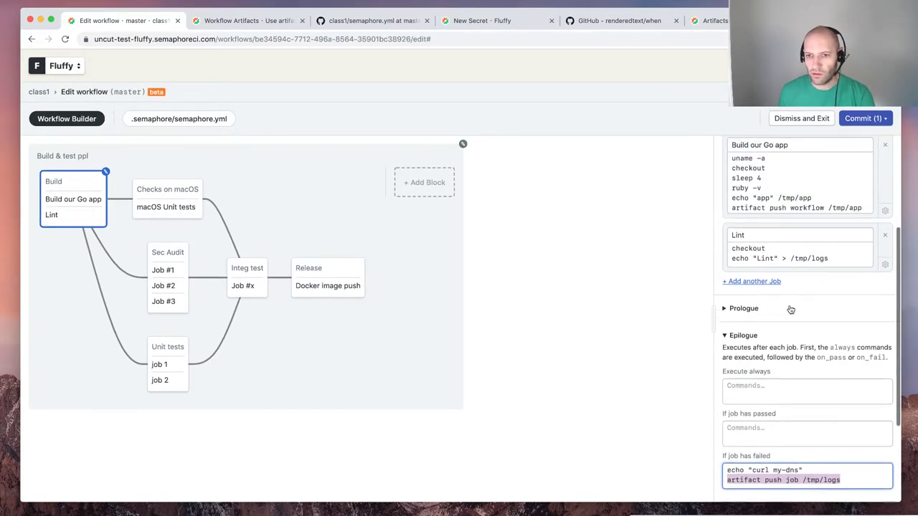
Change the Build our Go app command to echo "app" > /tmp/app.
click(773, 213)
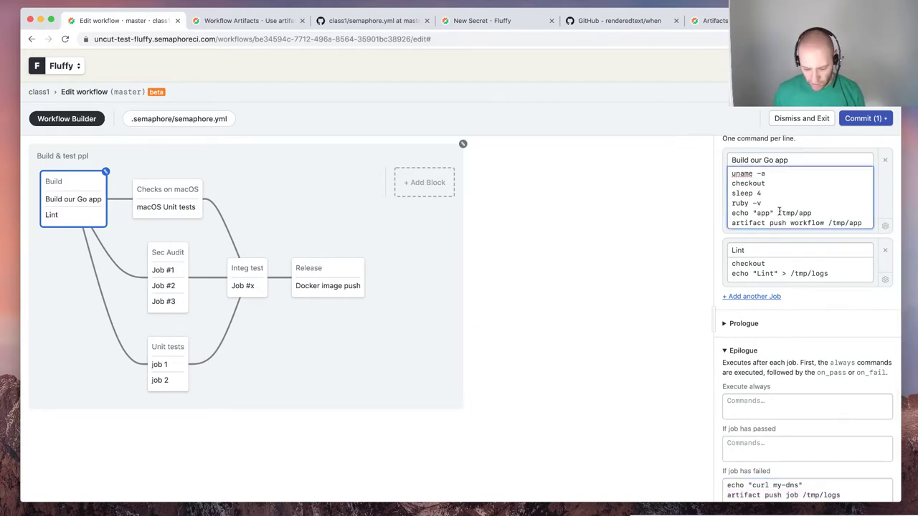
text(>)
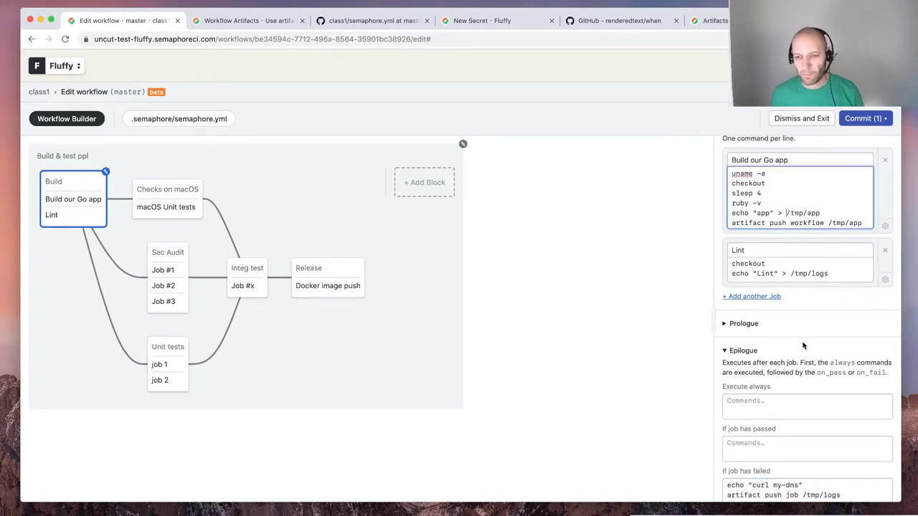
scroll(801, 343, down, 1)
scroll(802, 342, down, 3)
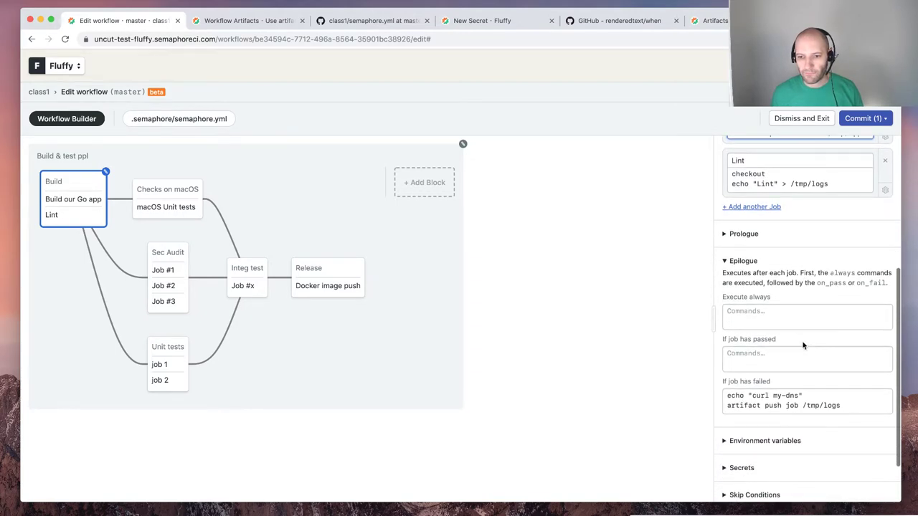
scroll(802, 342, up, 8)
click(889, 123)
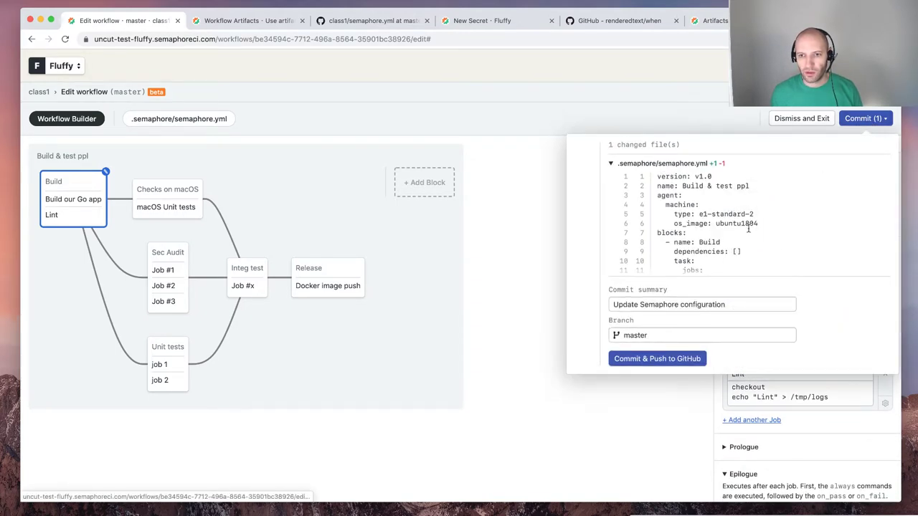
Replace the commit summary with 'Create app for real' and push it to master.
double_click(698, 305)
triple_click(698, 305)
text(C)
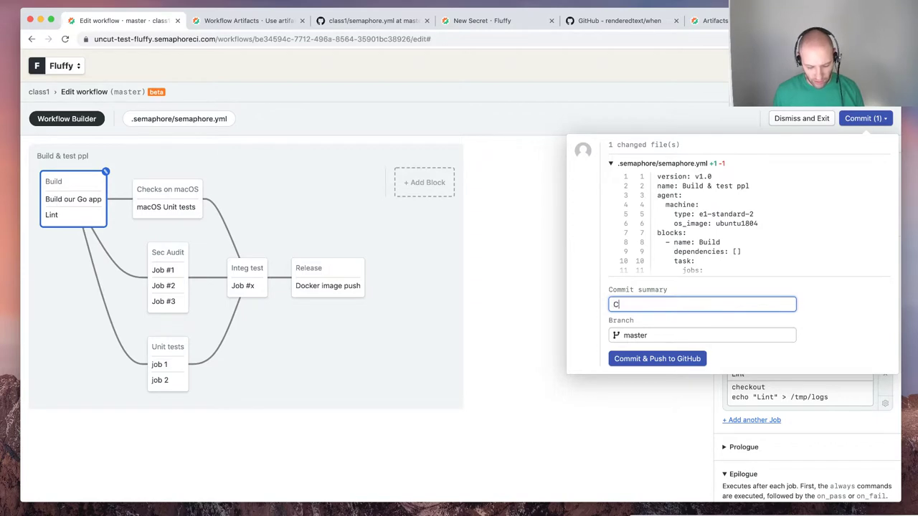
text(reate app for)
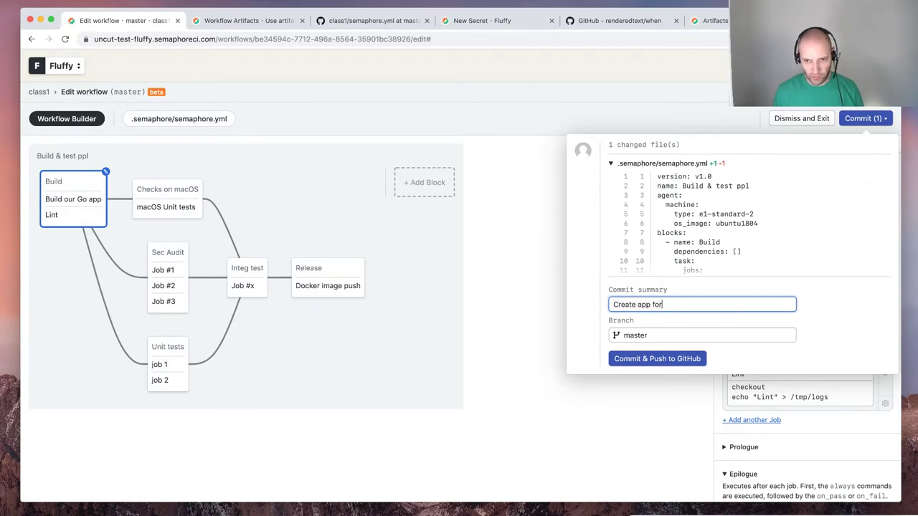
text( real)
click(700, 360)
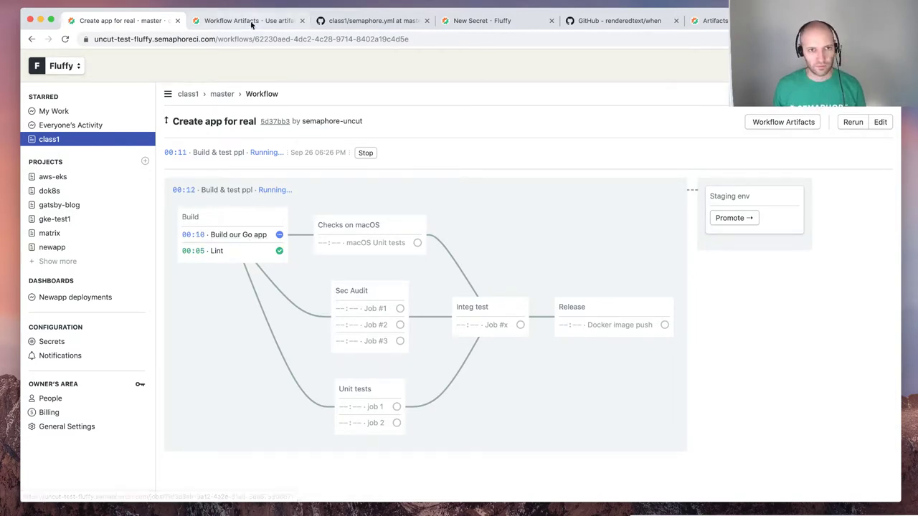
Close the old artifacts tab and confirm the new run stored the app artifact.
click(302, 20)
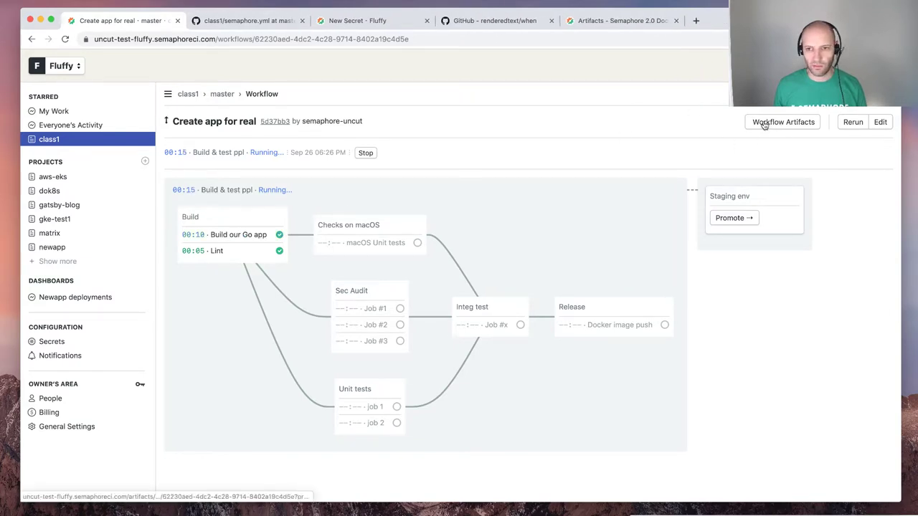
click(764, 124)
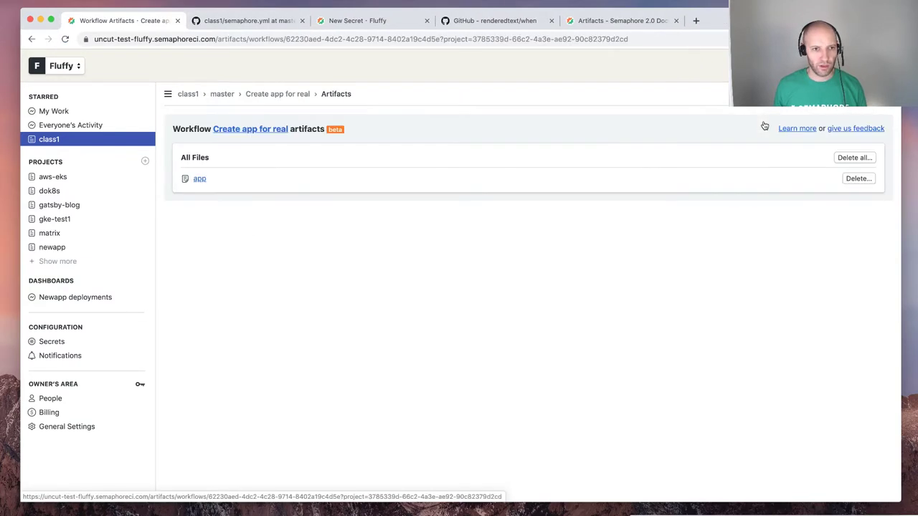
click(31, 39)
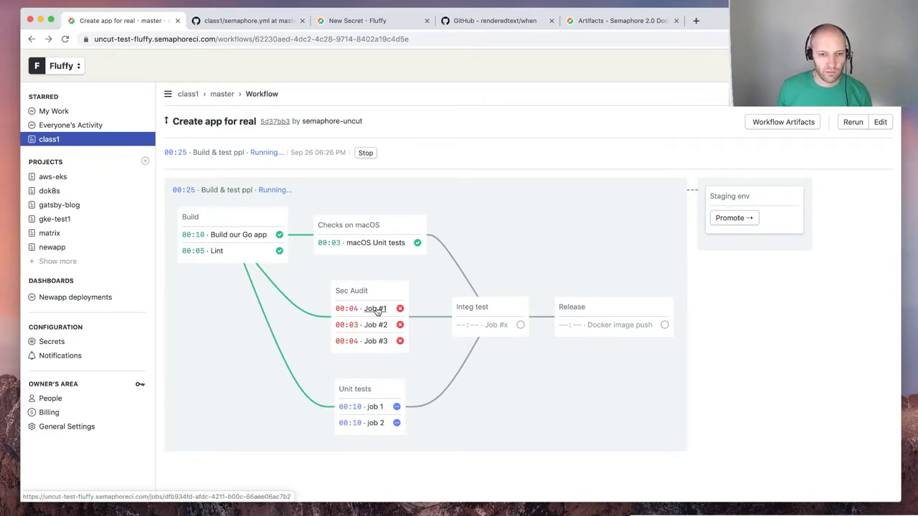
Inspect Sec Audit Job #1's failed pull of /tmp/app, then return to the workflow.
click(376, 309)
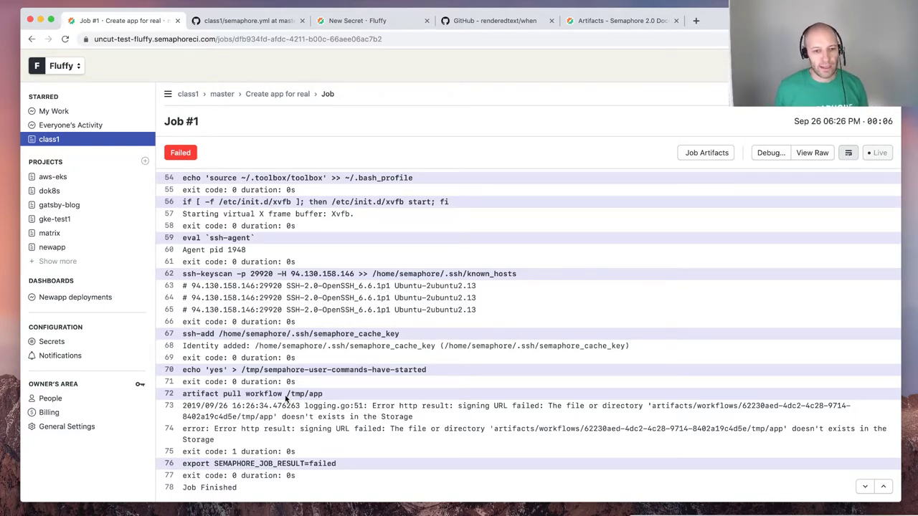
drag(287, 398, 322, 398)
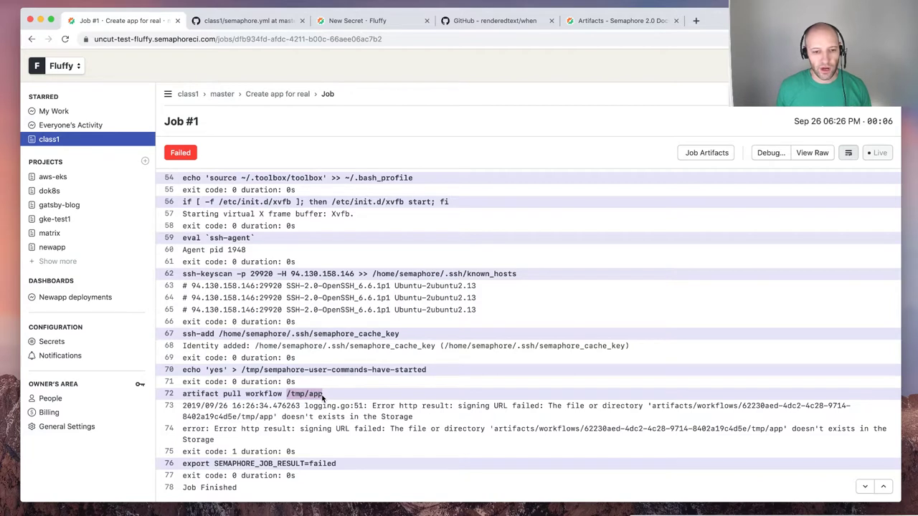
click(323, 399)
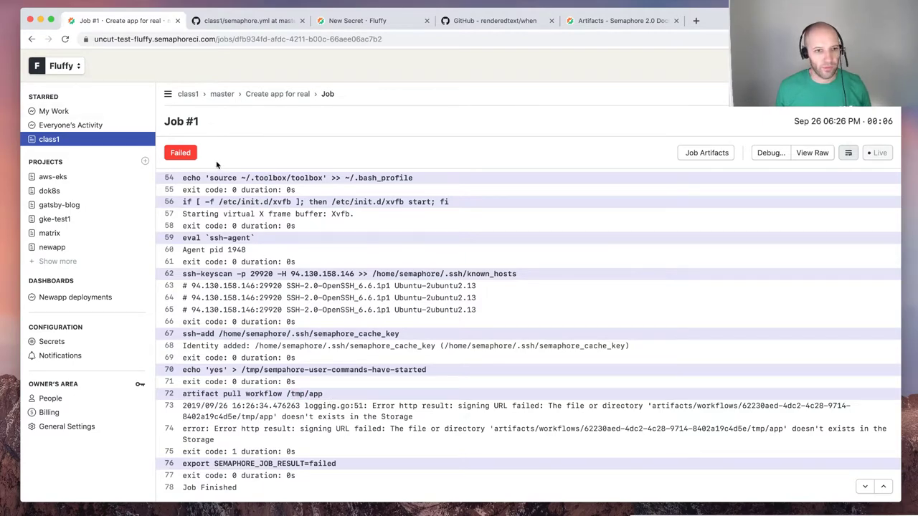
click(273, 95)
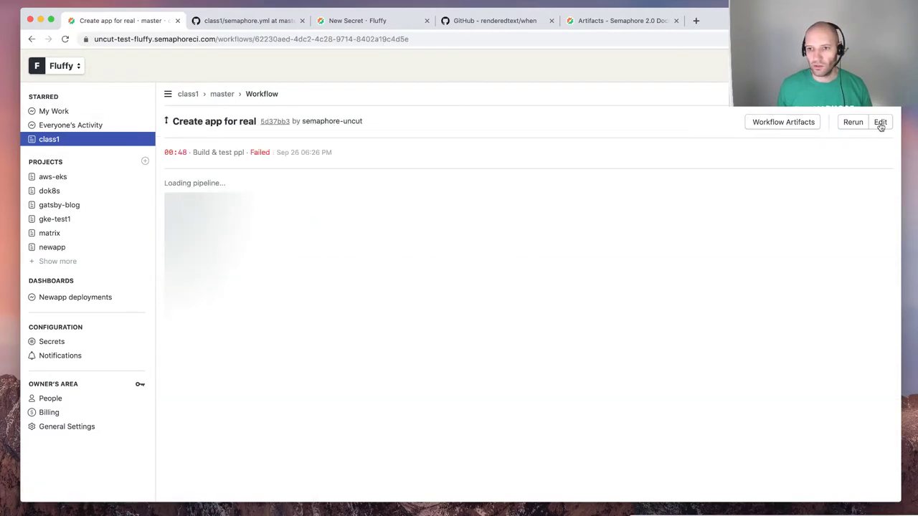
Change the Sec Audit prologue to 'artifact pull workflow app', dropping the /tmp/ prefix.
click(881, 123)
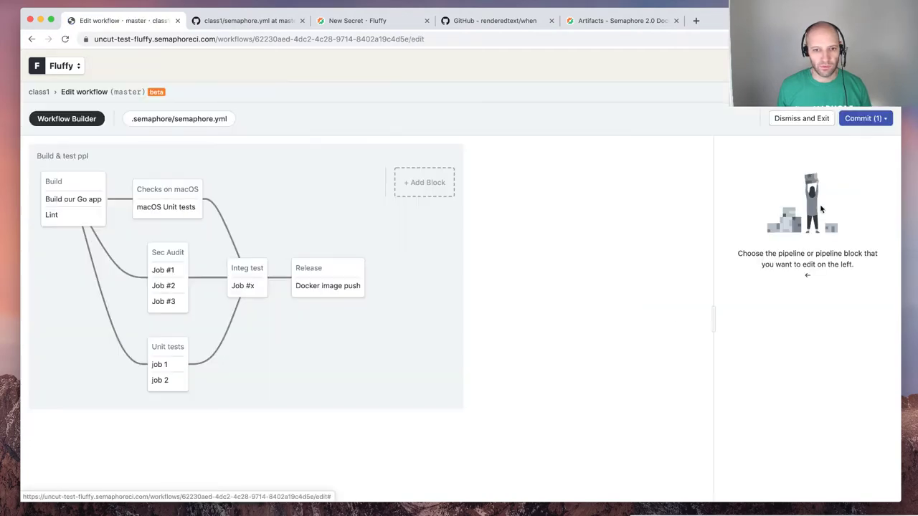
click(172, 275)
scroll(762, 332, down, 5)
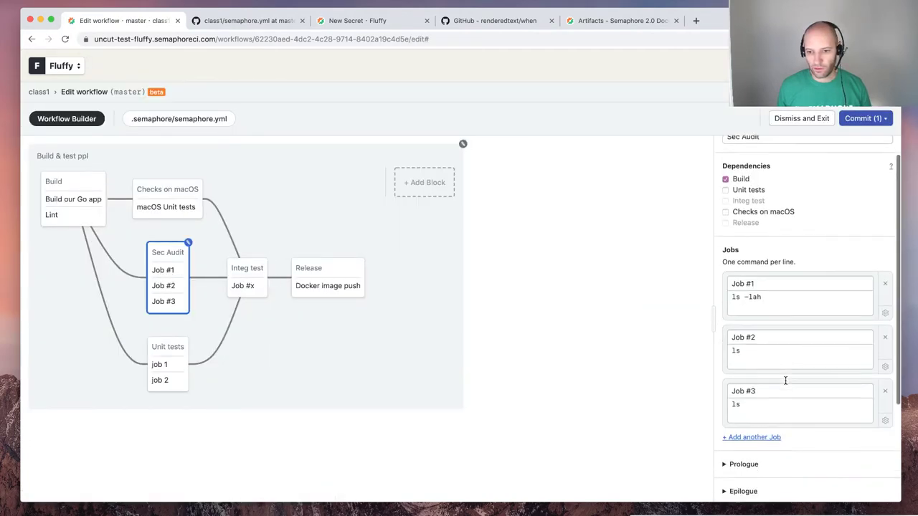
click(744, 411)
scroll(789, 412, down, 1)
click(840, 416)
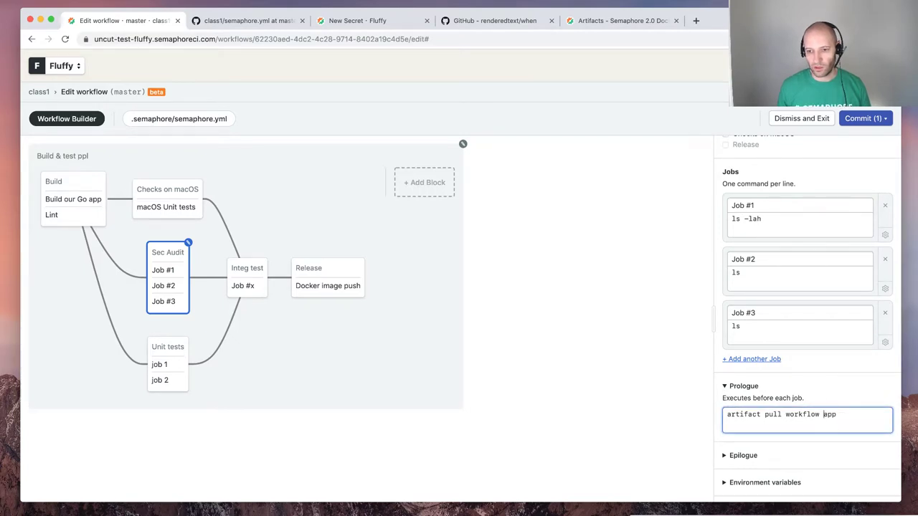
Make the same /tmp/ removal in the Unit tests prologue and review the pending +2 -2 commit.
click(173, 354)
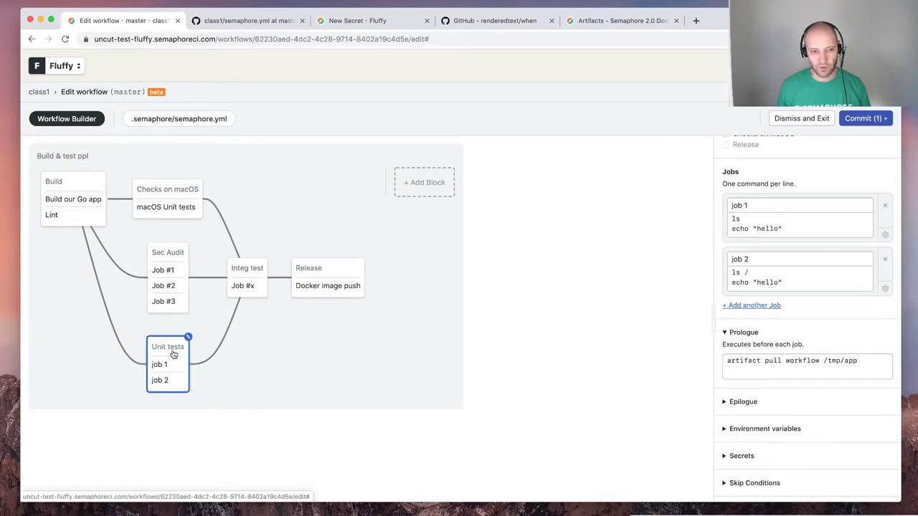
click(850, 359)
click(844, 361)
key(BackSpace)
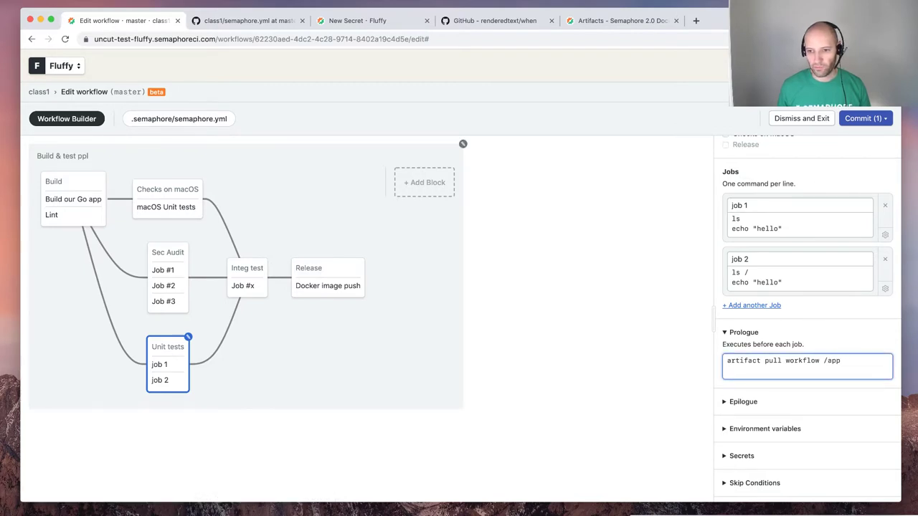
click(875, 118)
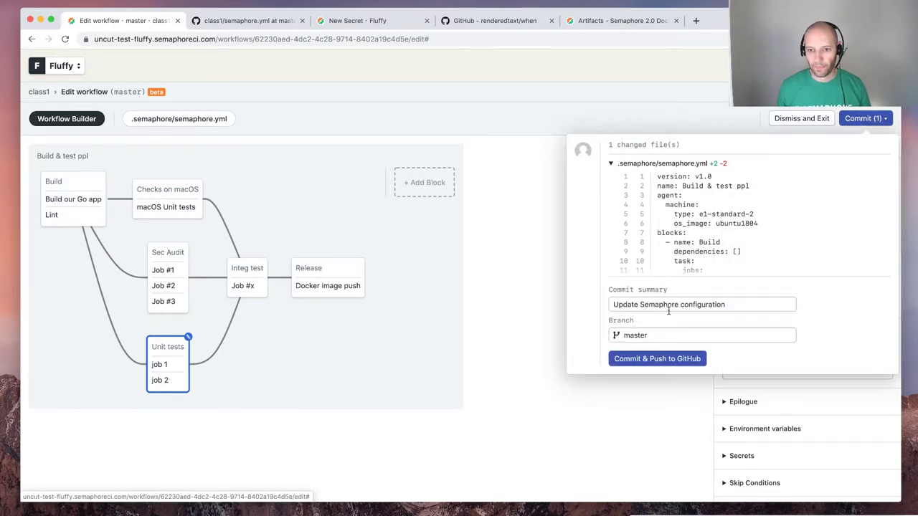
Commit and push the semaphore.yml change to master with the summary 'Pull the app'.
scroll(719, 255, down, 5)
scroll(718, 255, down, 8)
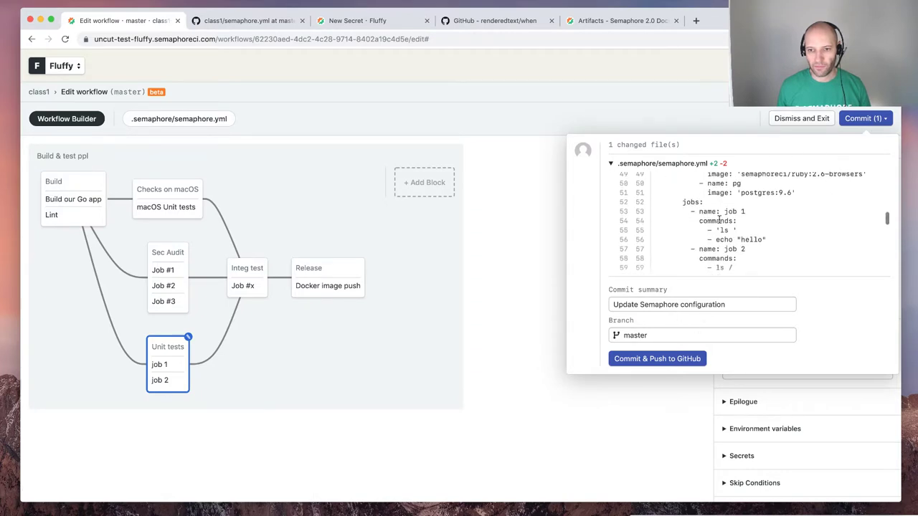
triple_click(681, 305)
text(Pul)
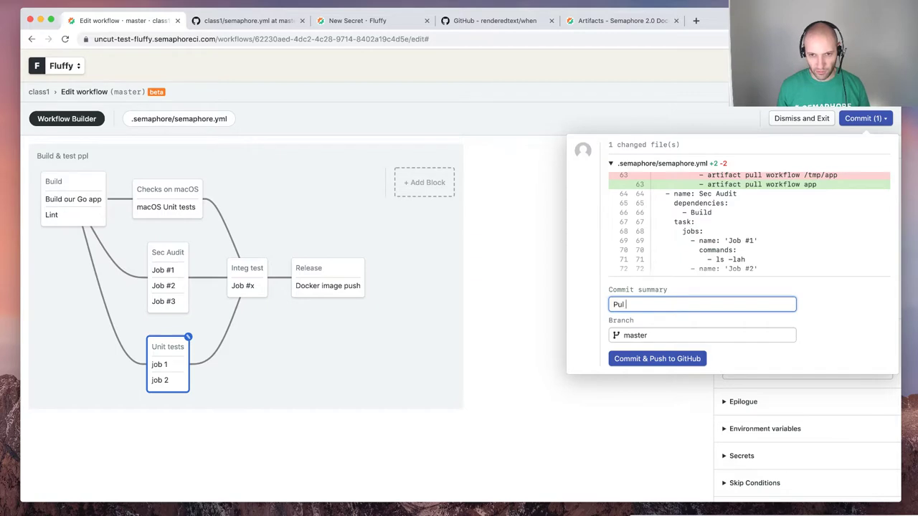
text(l the app)
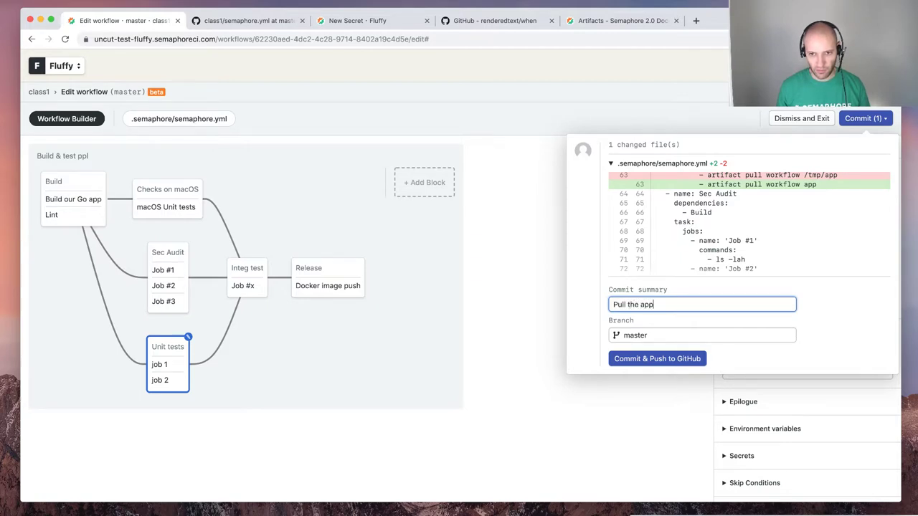
click(671, 364)
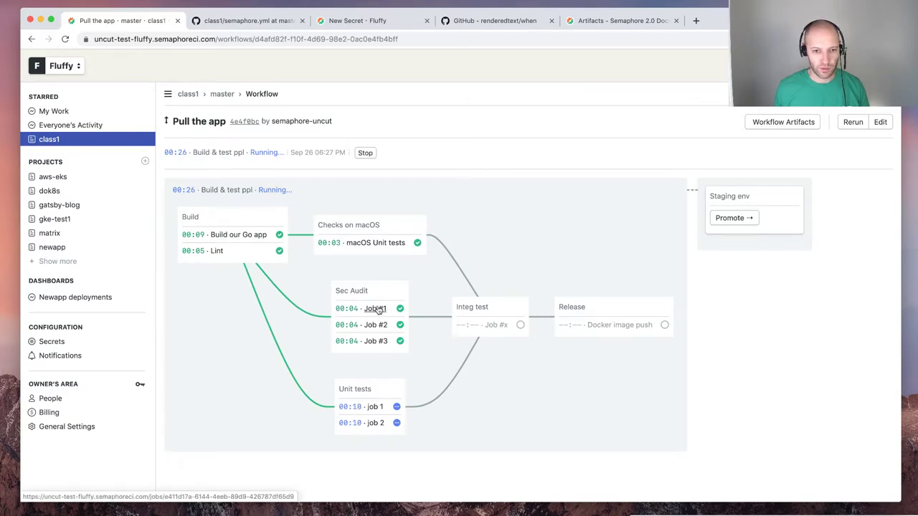
click(374, 308)
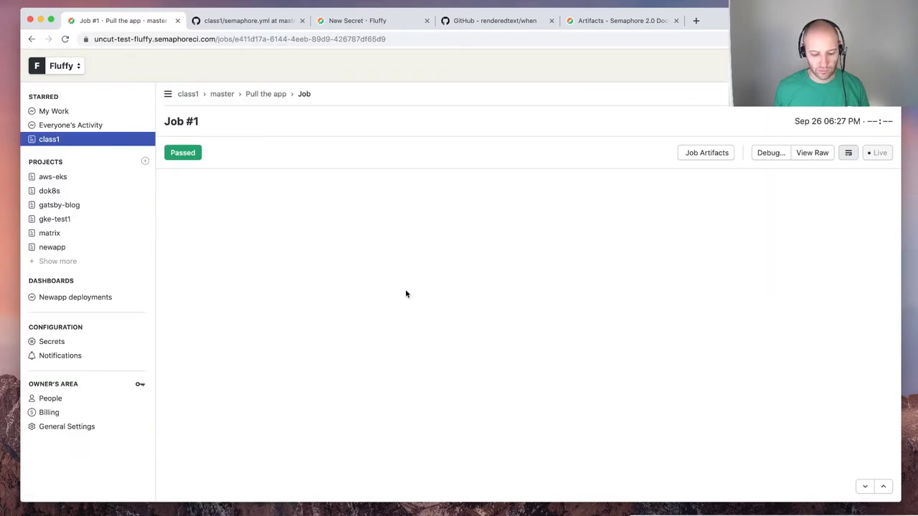
Verify in the Sec Audit Job #1 log that app was pulled, then view the job's empty artifacts.
scroll(374, 332, up, 5)
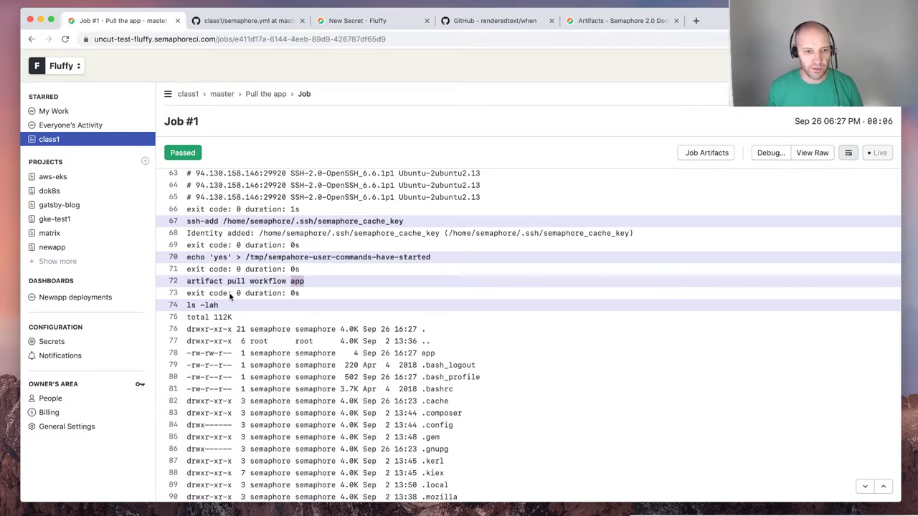
drag(210, 294, 300, 296)
click(331, 333)
scroll(331, 333, down, 1)
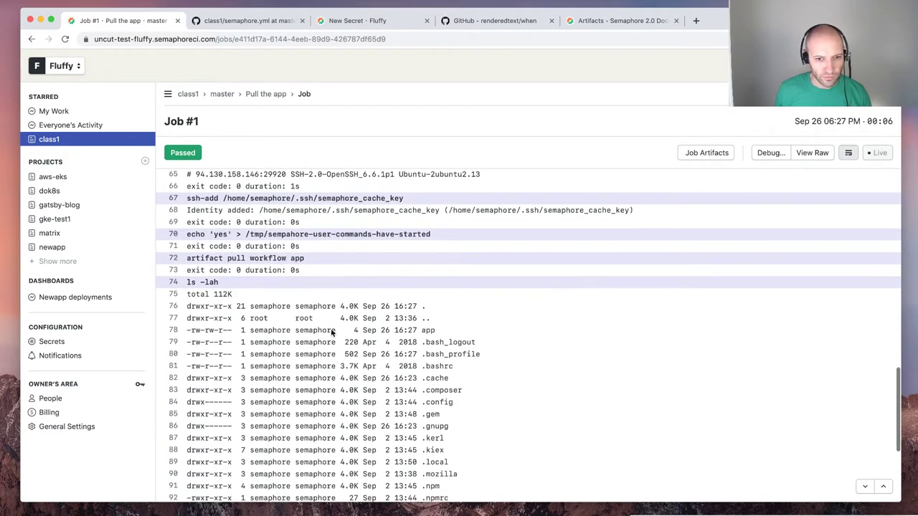
drag(424, 333, 469, 330)
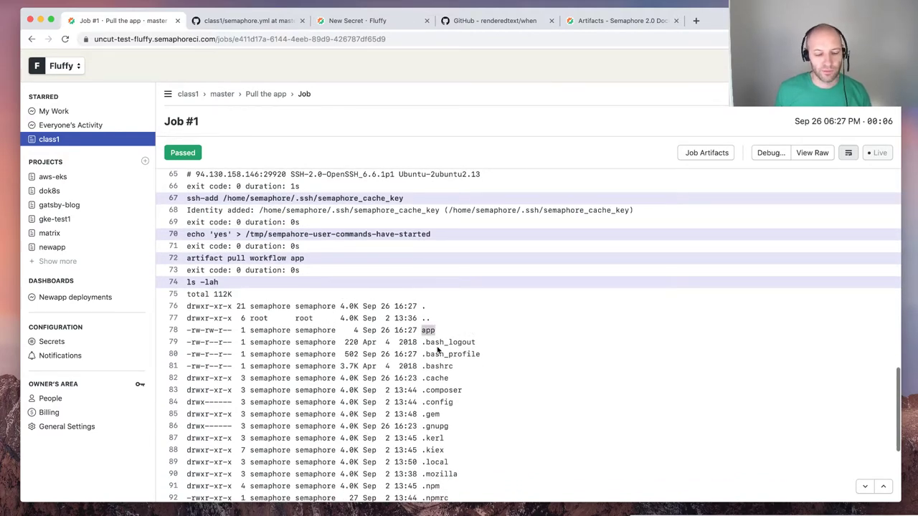
scroll(438, 349, down, 5)
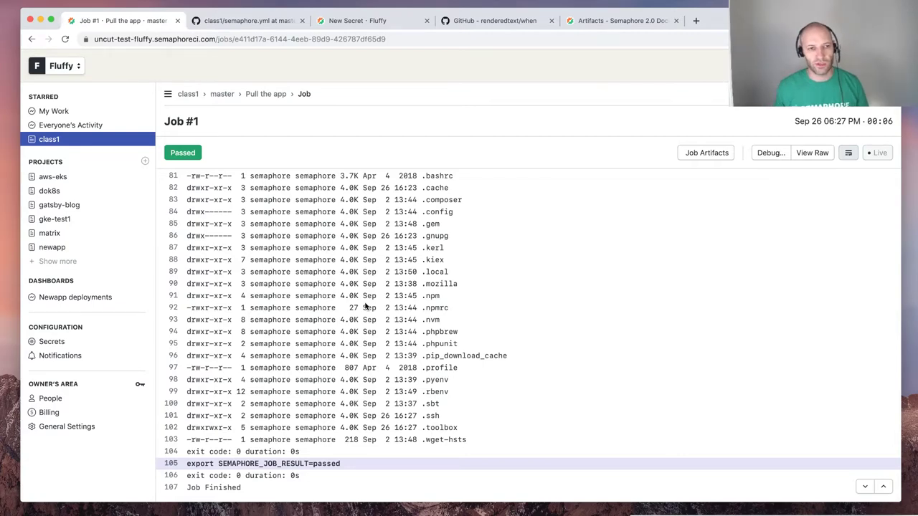
click(690, 154)
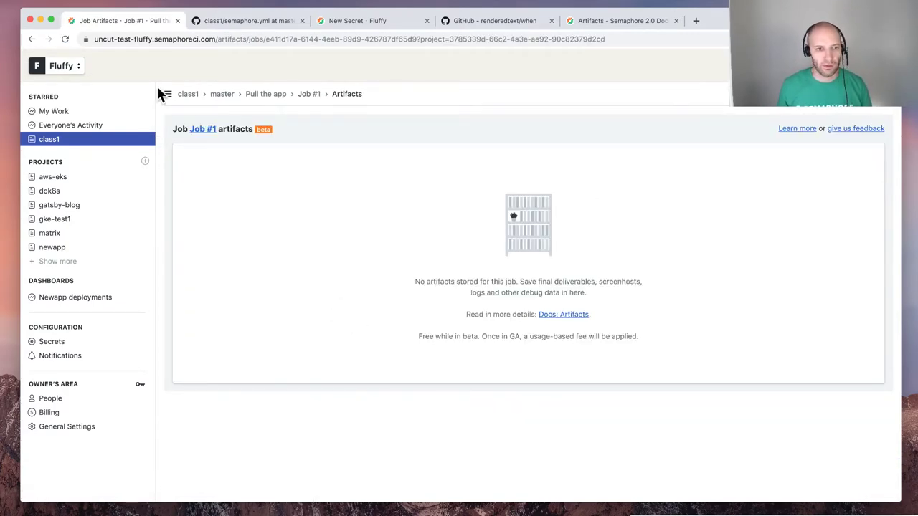
Confirm the Pull the app workflow's artifacts contain app, then return to the class1 project.
click(32, 39)
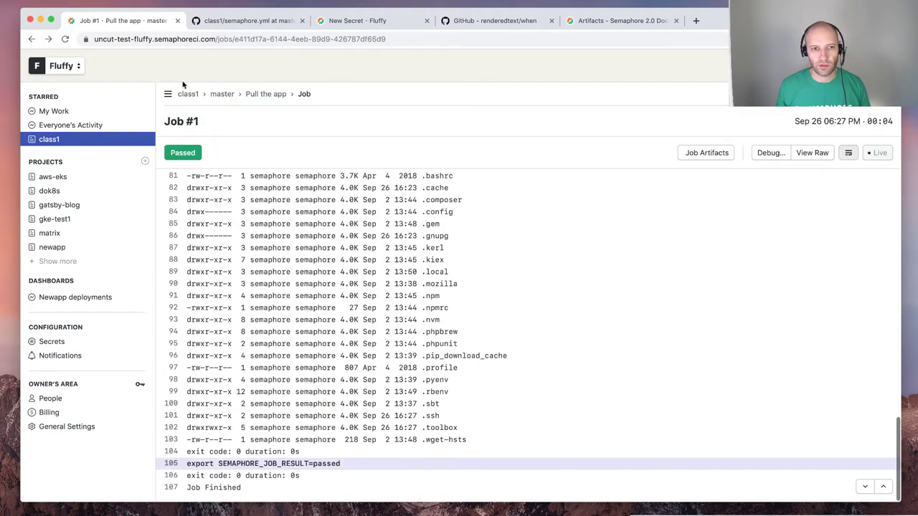
click(265, 94)
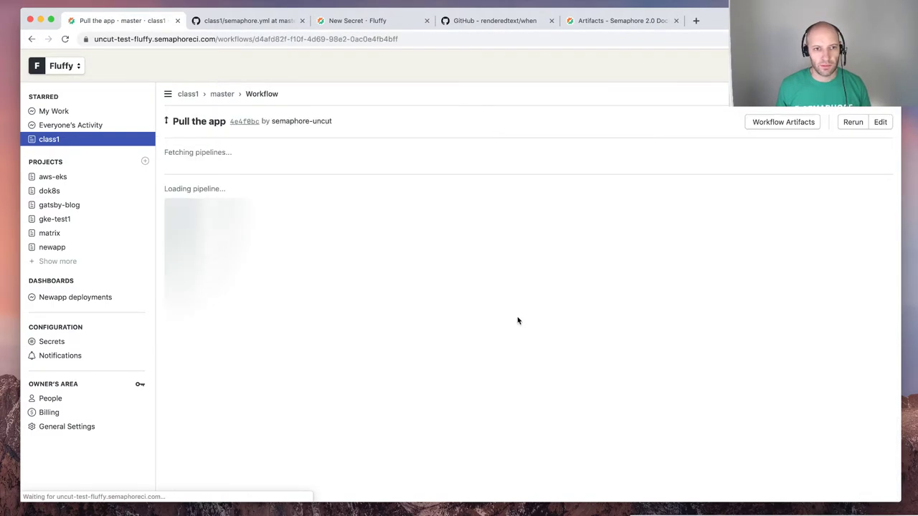
click(784, 123)
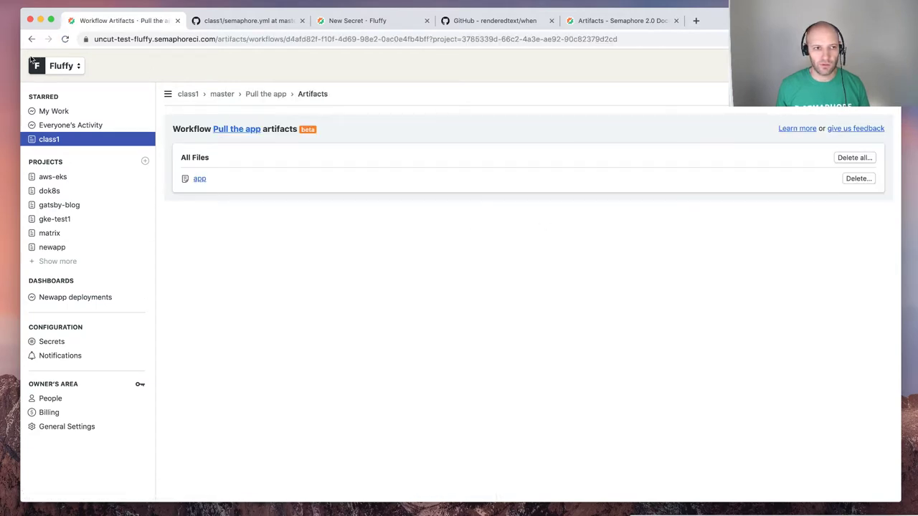
click(31, 38)
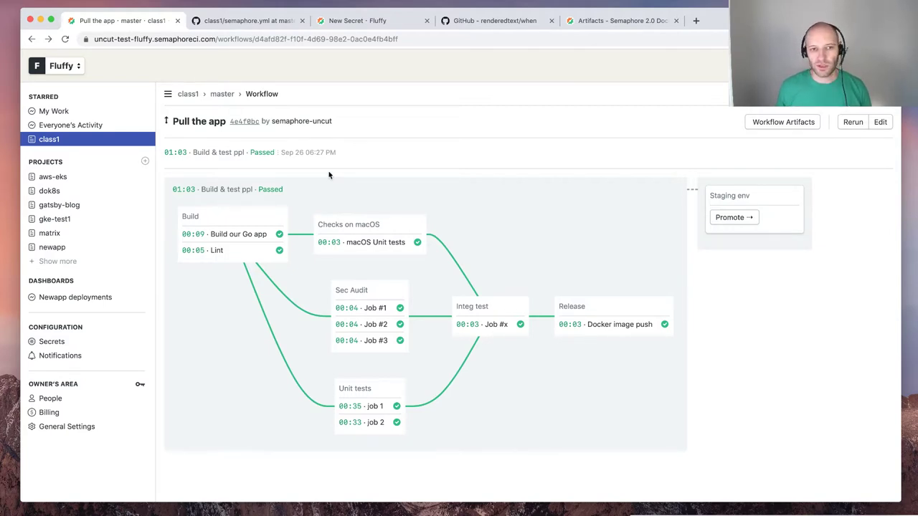
click(191, 95)
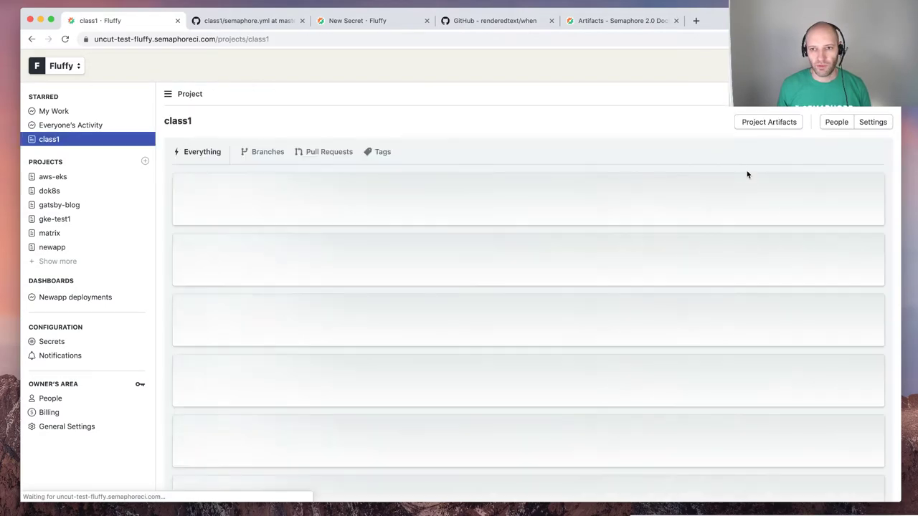
View class1's empty Project Artifacts and read the docs on artifact push/pull project.
click(757, 123)
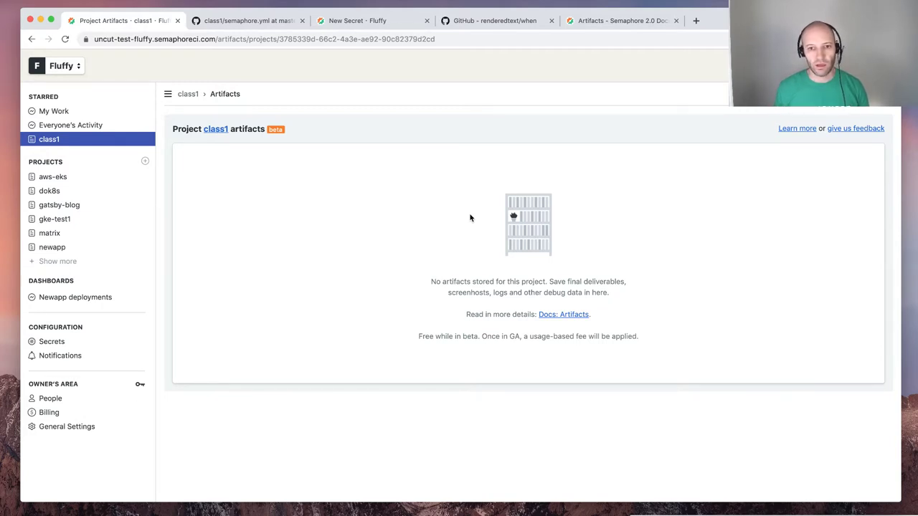
click(615, 22)
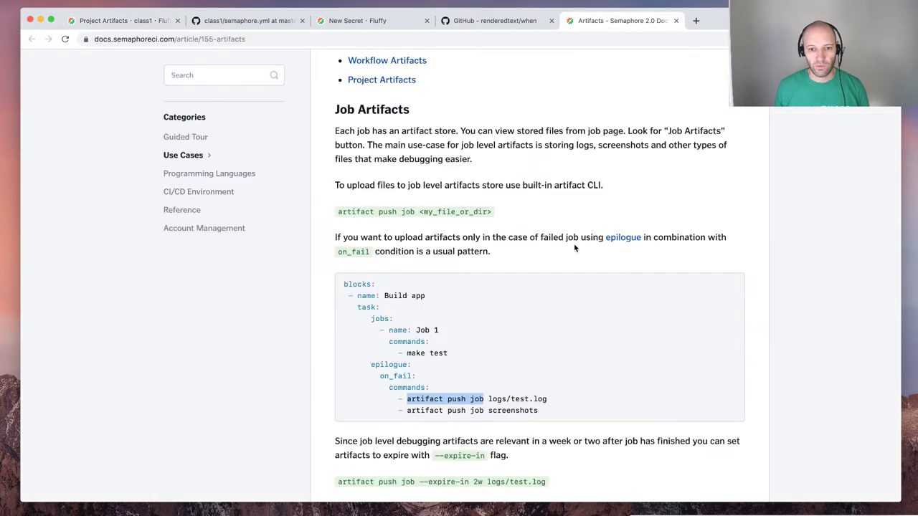
scroll(558, 371, down, 10)
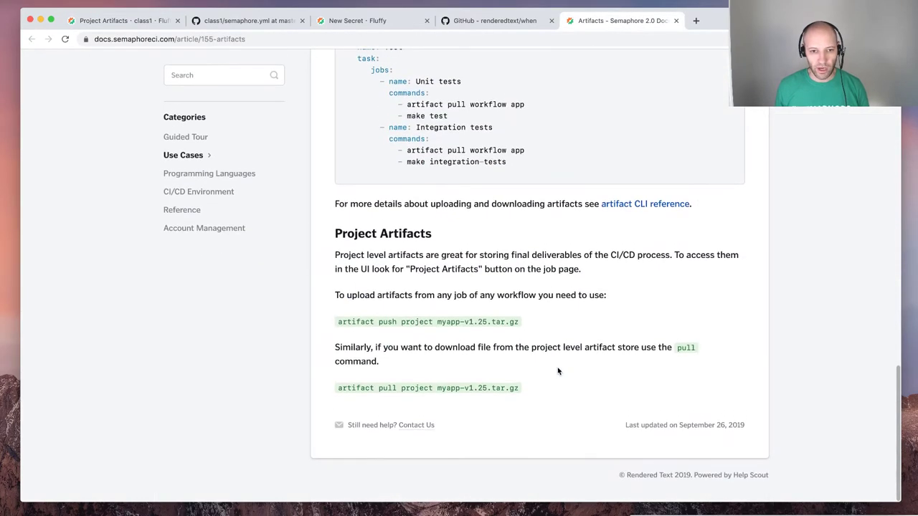
double_click(418, 321)
mouse_move(436, 321)
mouse_down()
mouse_move(541, 323)
mouse_move(437, 322)
mouse_up()
click(436, 323)
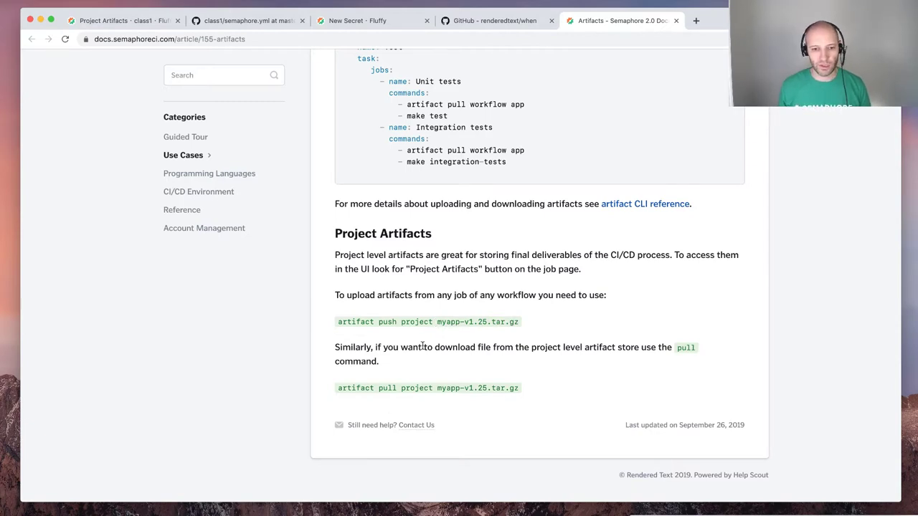
drag(347, 388, 622, 397)
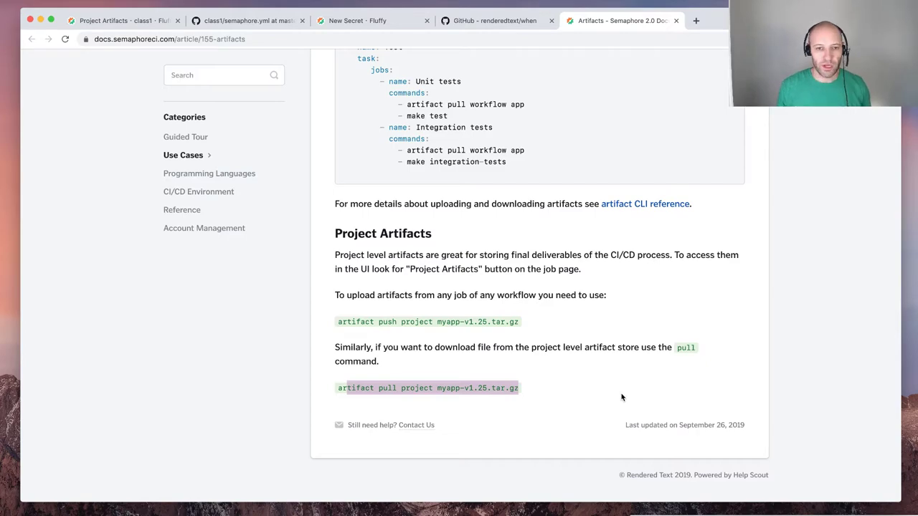
scroll(555, 308, up, 15)
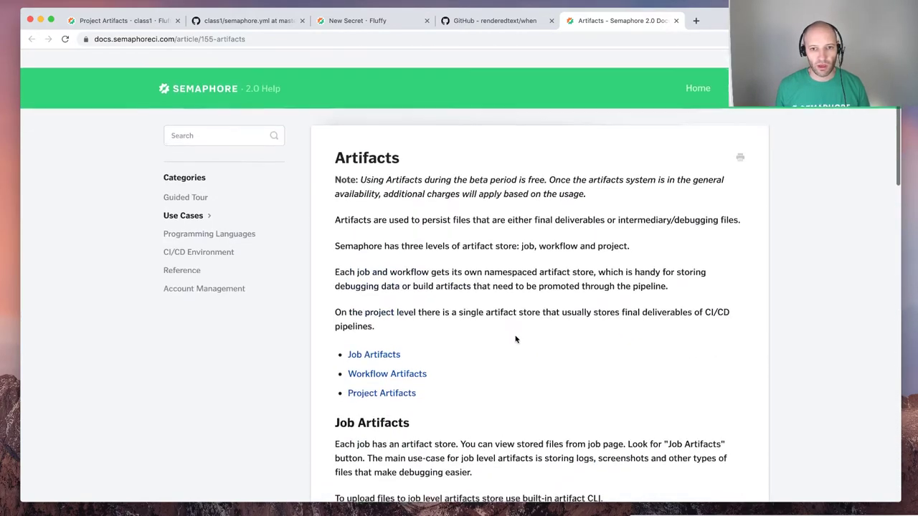
click(115, 21)
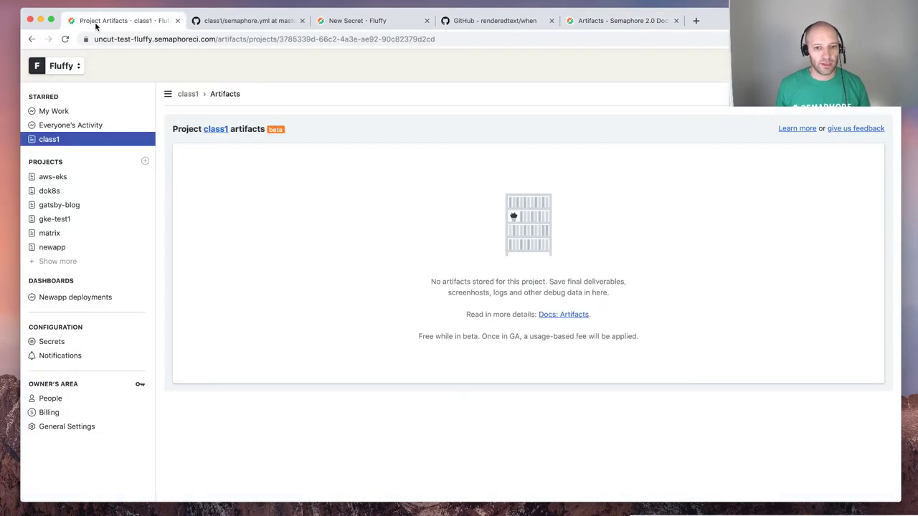
Go back to the class1 project overview via its breadcrumb.
click(190, 94)
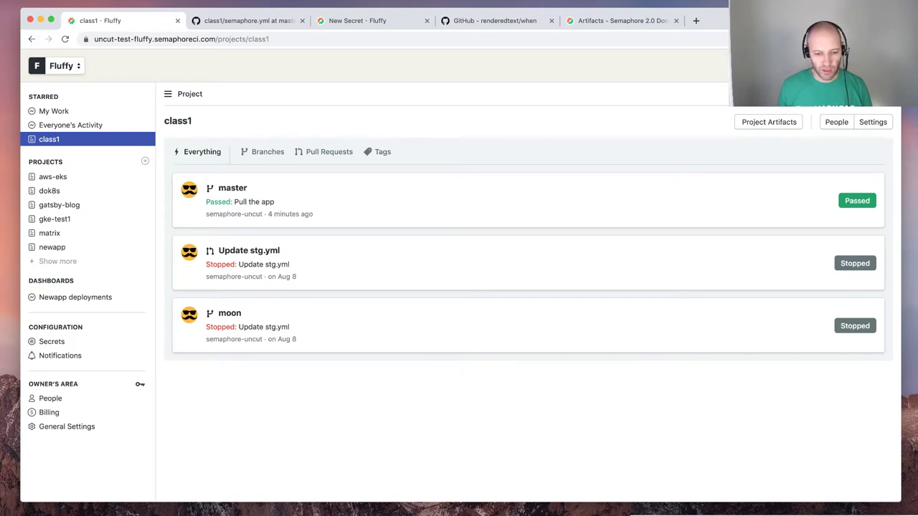
Resize and position the terminal, then view the Build our Go app job log in Pull the app.
key(alt+space)
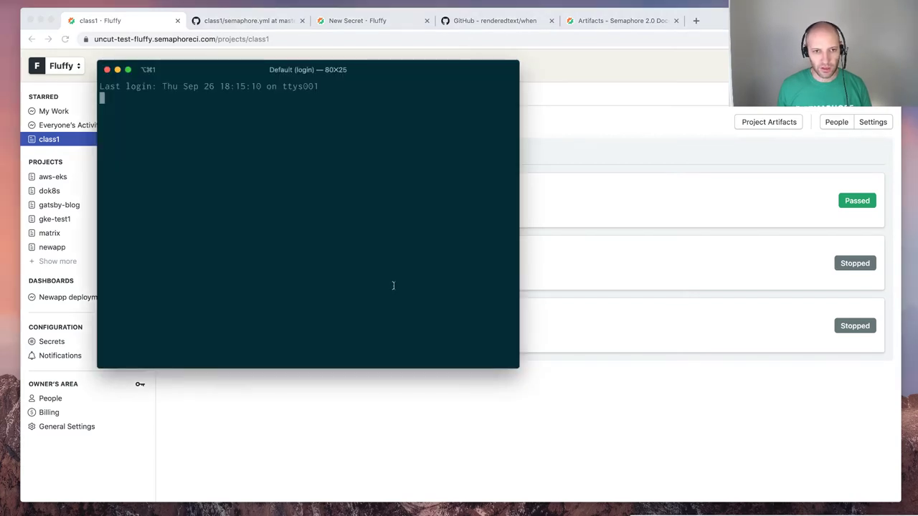
drag(515, 378, 623, 418)
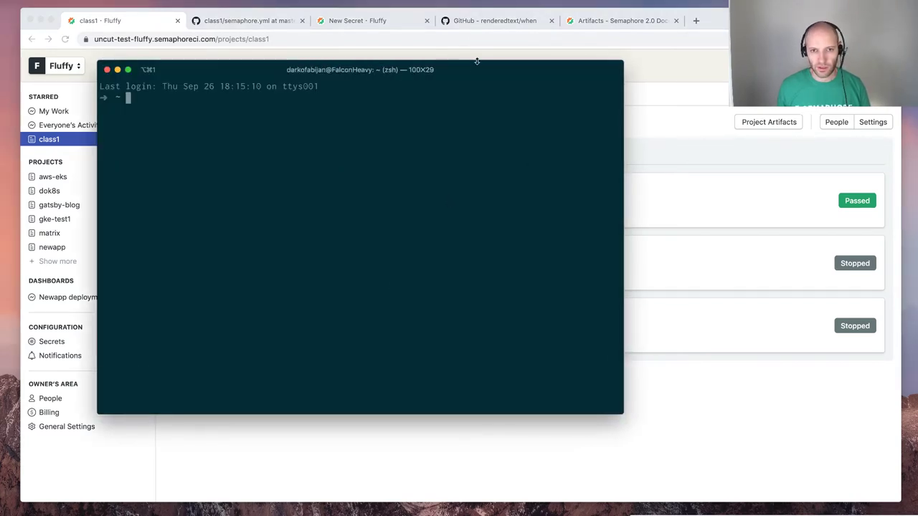
drag(475, 62, 630, 104)
key(alt+space)
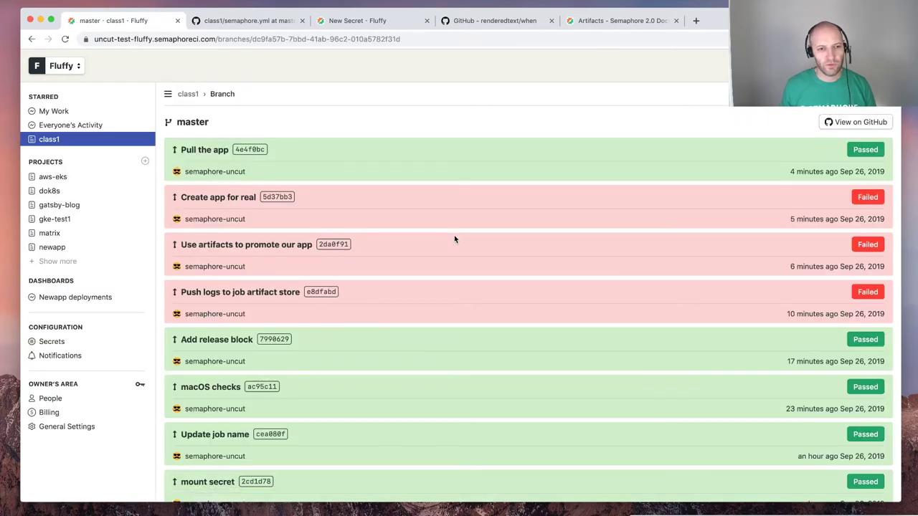
click(205, 150)
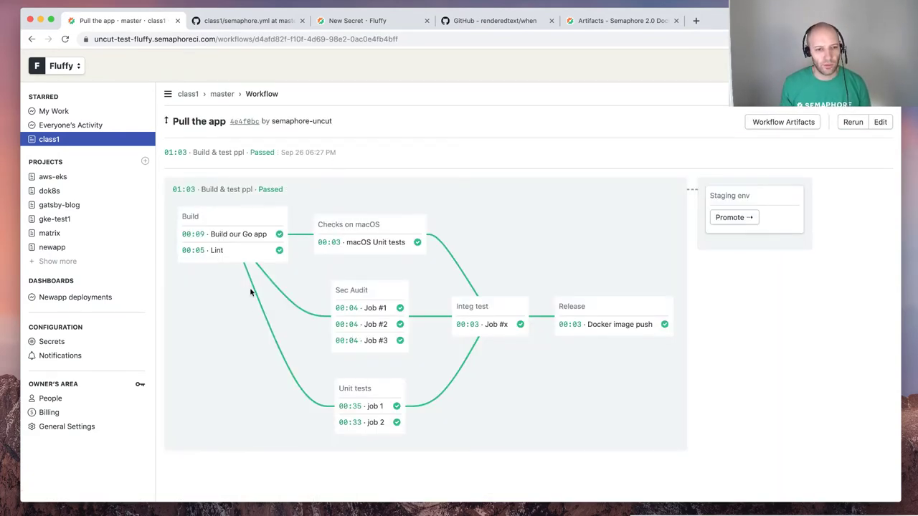
click(241, 241)
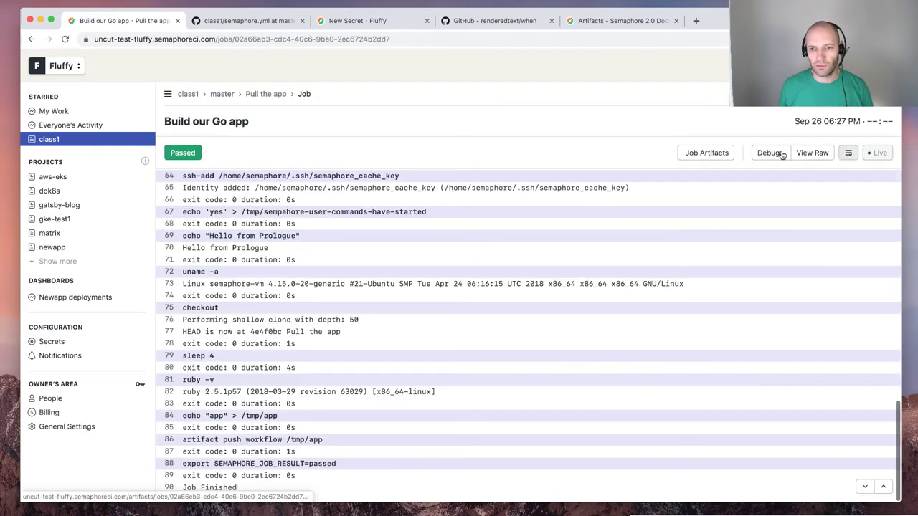
Start an SSH debug session by running the job's sem debug job command in Terminal.
click(770, 154)
click(764, 197)
key(super+c)
key(alt+space)
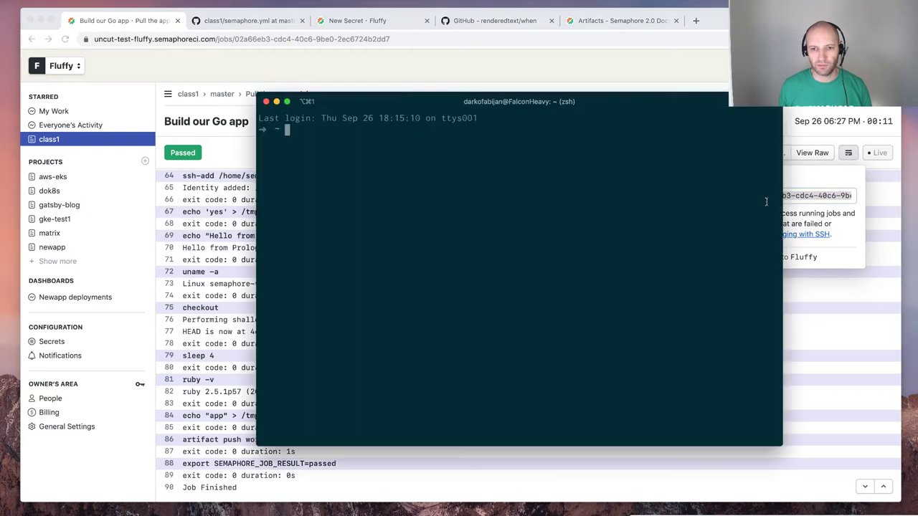
key(super+v)
key(Return)
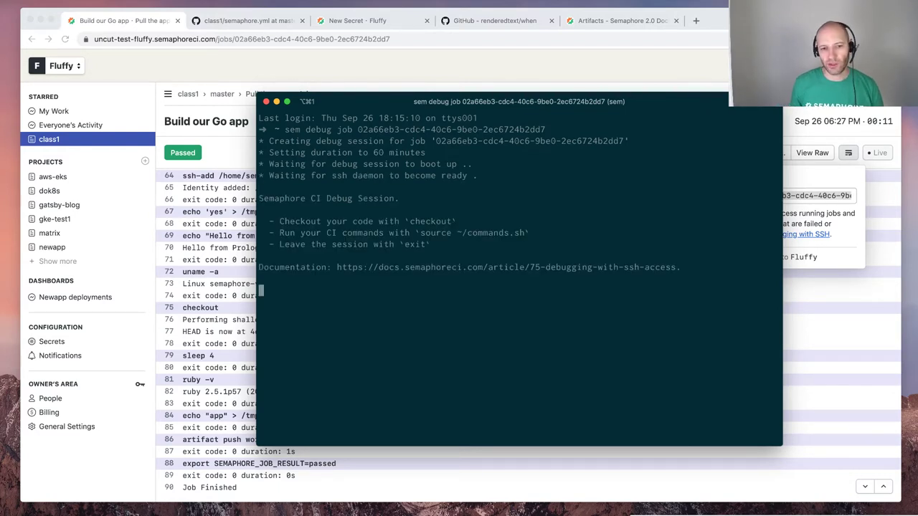
Run cache and cache list, showing the single cached key abc (2.4K).
text(cache)
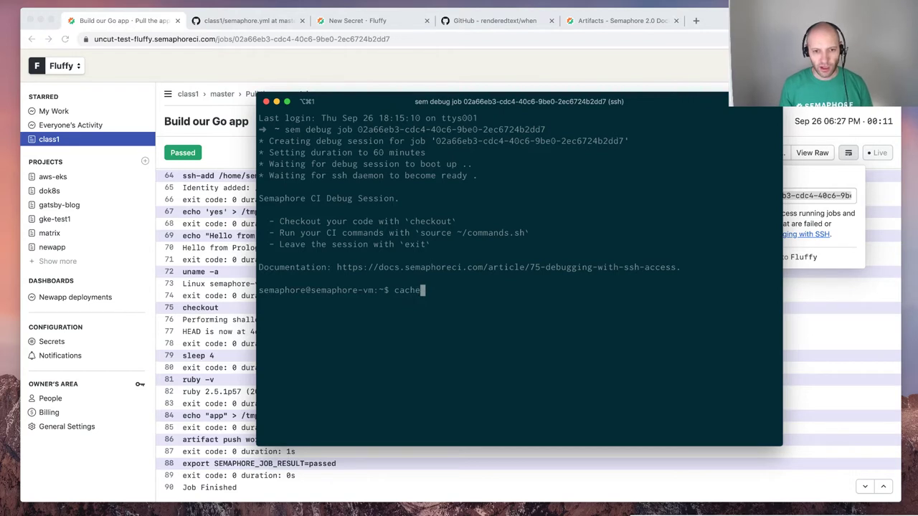
key(Return)
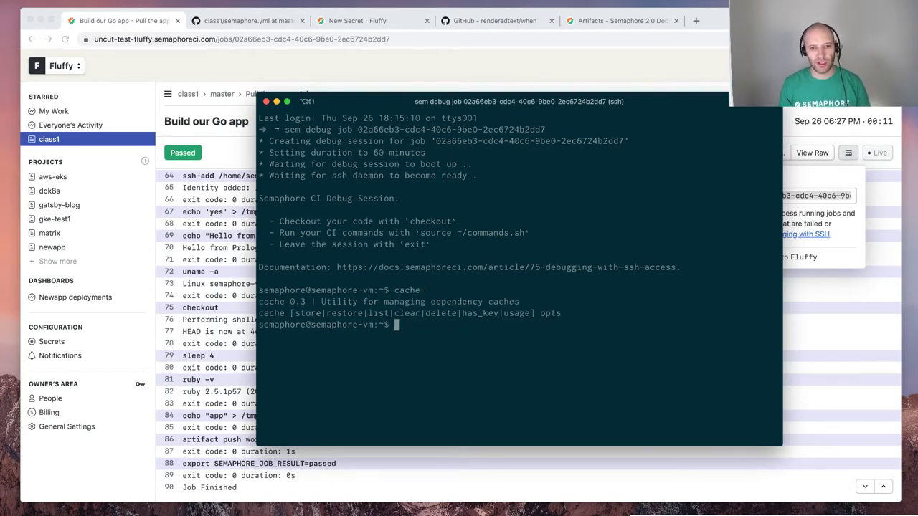
key(ctrl+l)
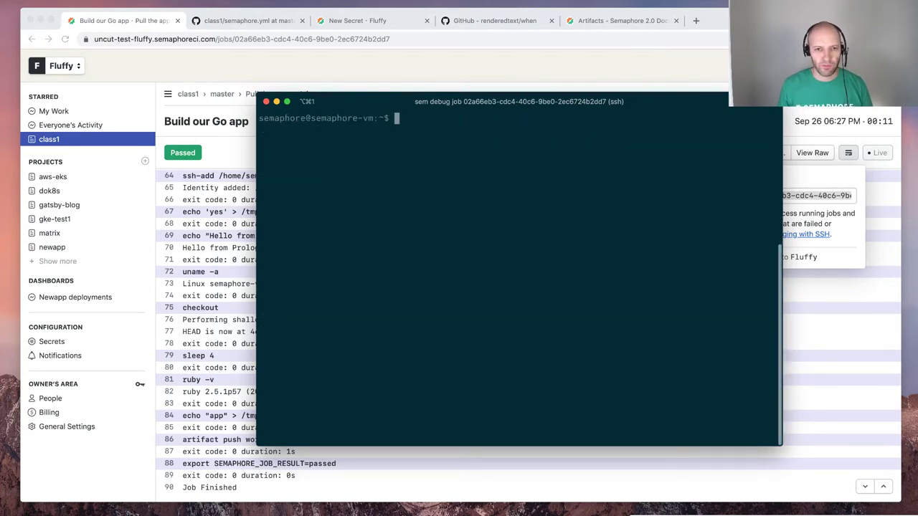
text(cache list)
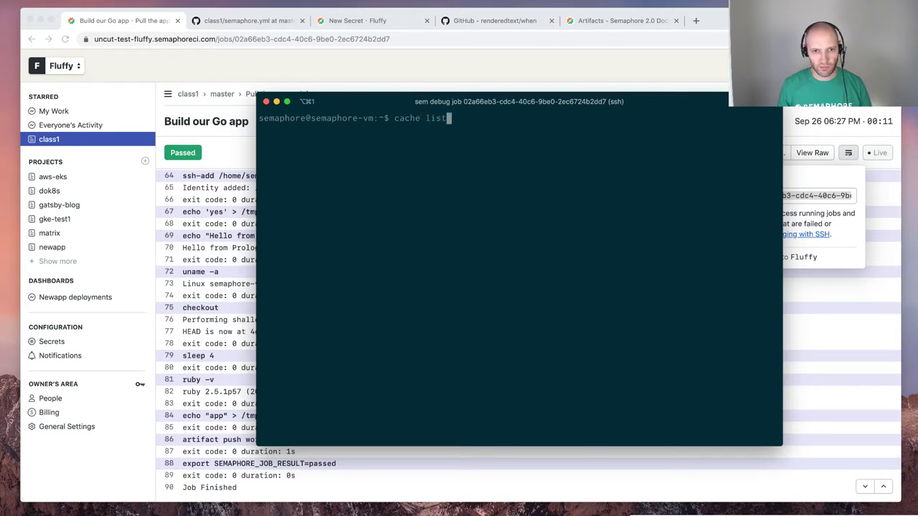
key(Return)
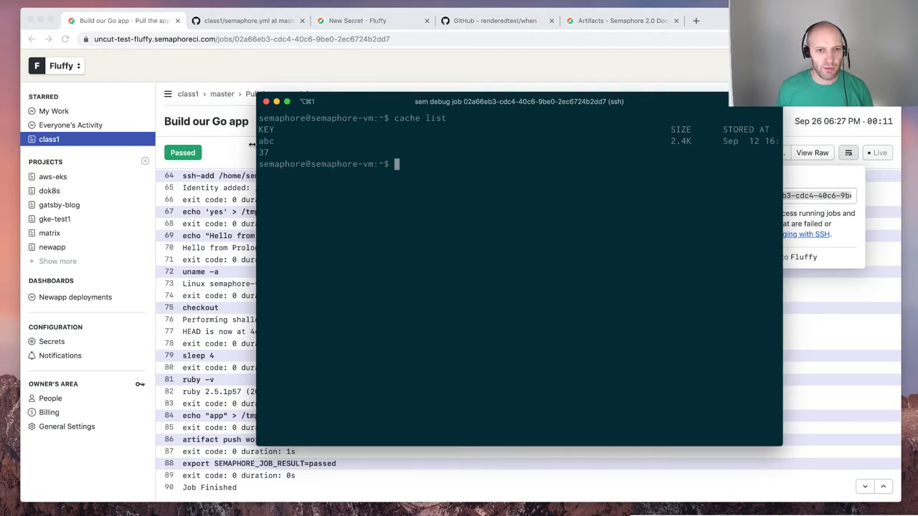
drag(252, 144, 198, 144)
drag(480, 106, 480, 122)
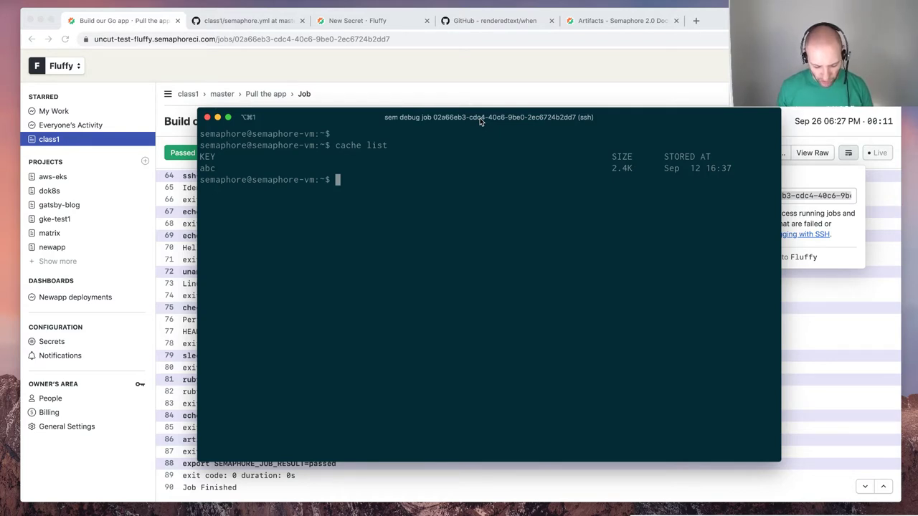
Write "hello" to /tmp/bundle and try cache store /tmp/bundle, which fails without a key.
text(echo ")
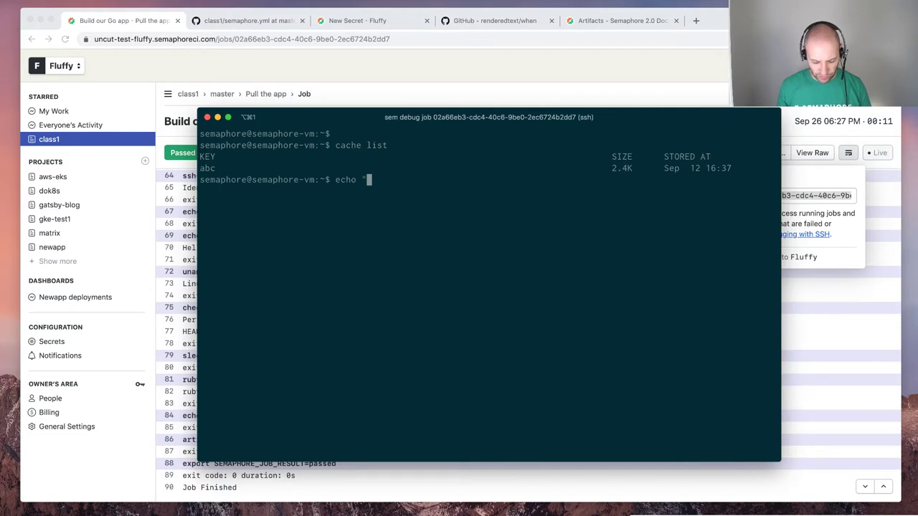
text(hello)
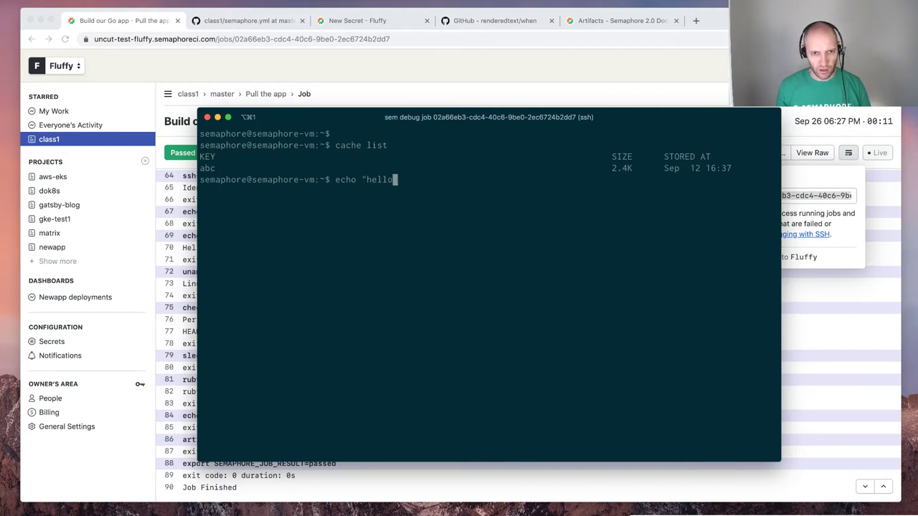
text(" )
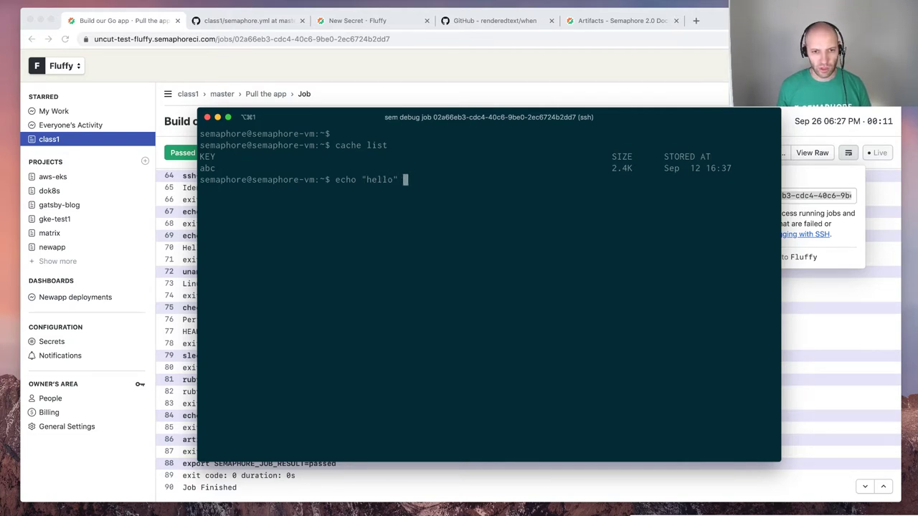
text(> /t)
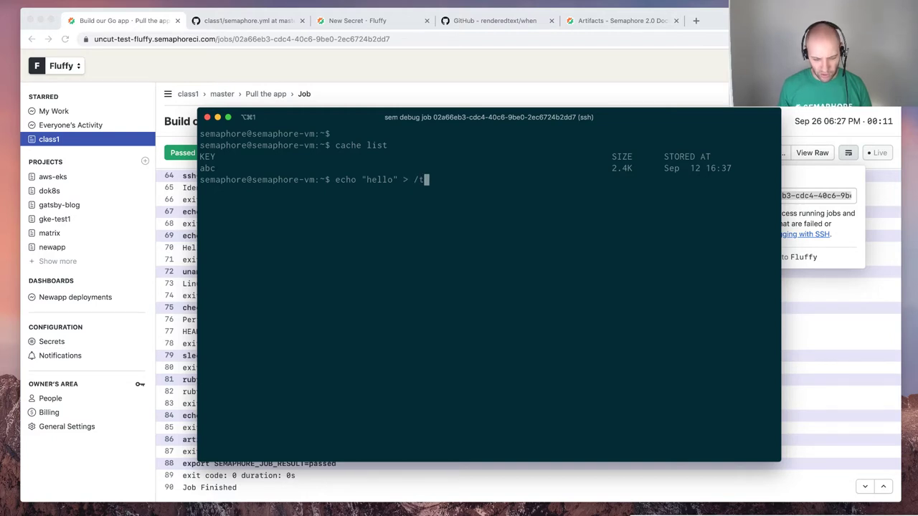
text(mp/bundle)
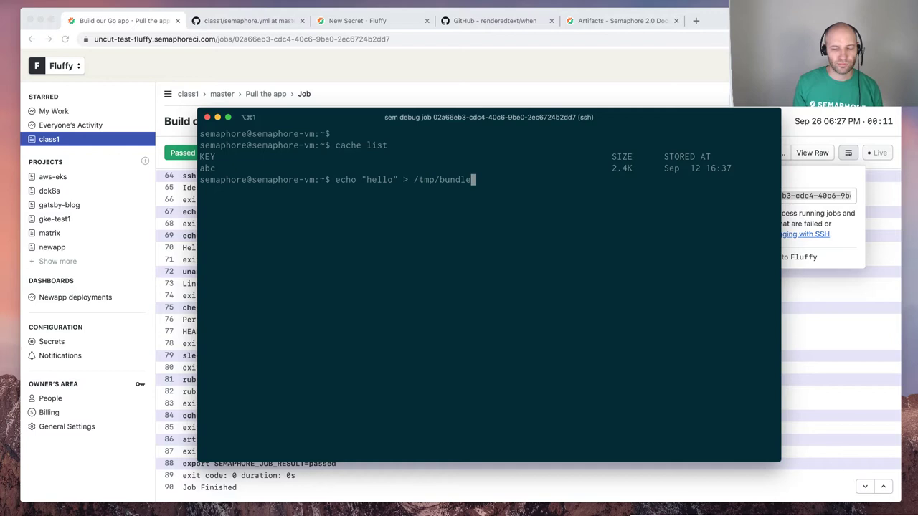
key(Return)
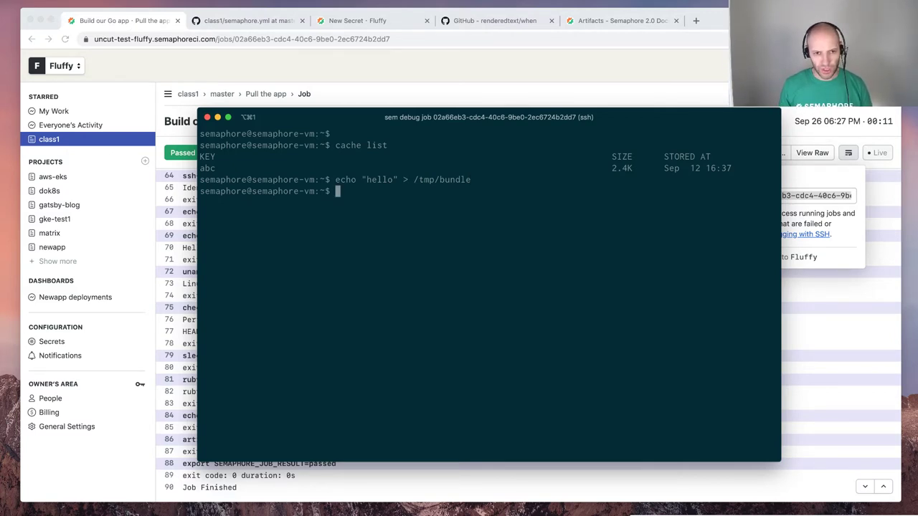
text(cache store )
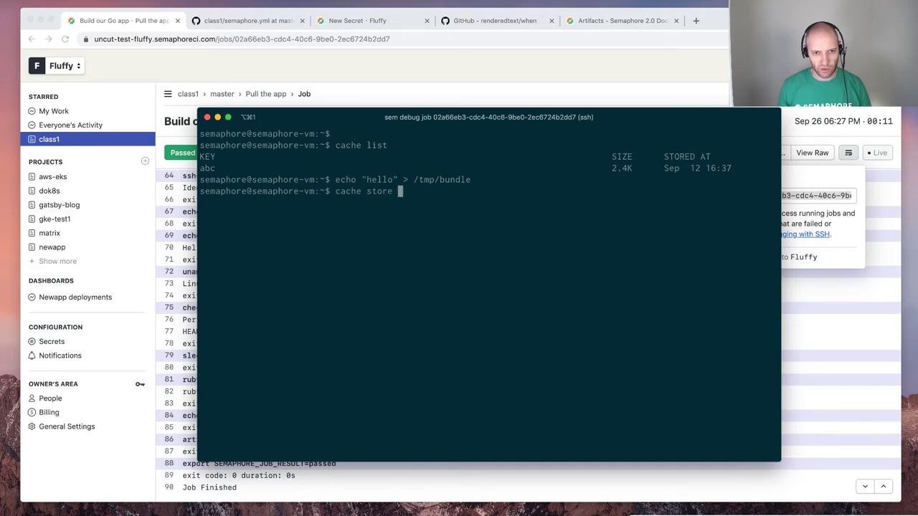
text(/tmp/bundle)
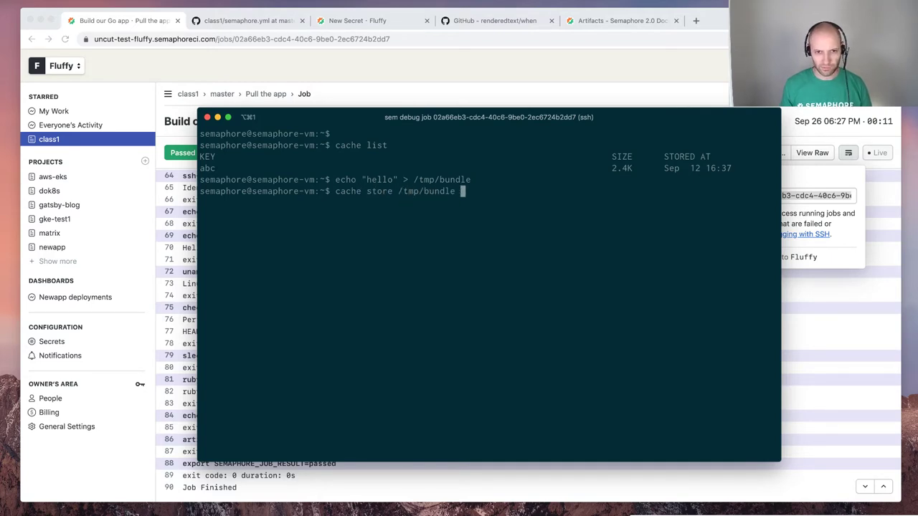
key(Return)
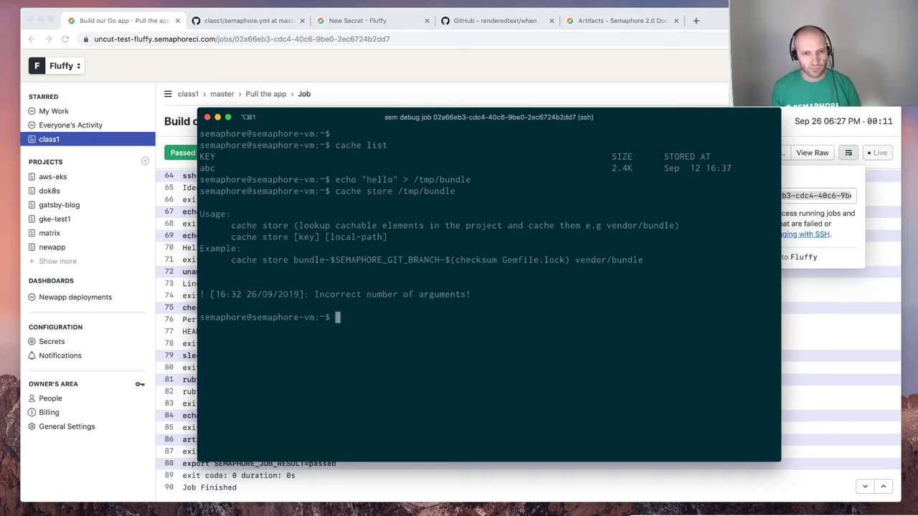
Recall the cache store command and insert a 'gems-' key before the path.
key(Up)
key(Left)
key(Left)
key(Left)
key(Left)
key(Left)
key(Left)
key(Left)
key(Left)
key(Left)
key(Left)
key(Left)
key(Left)
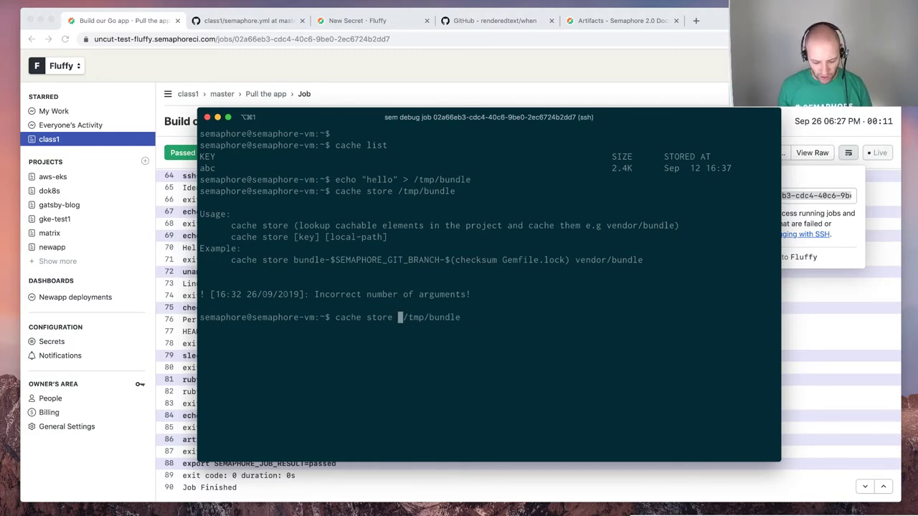
text(gems-)
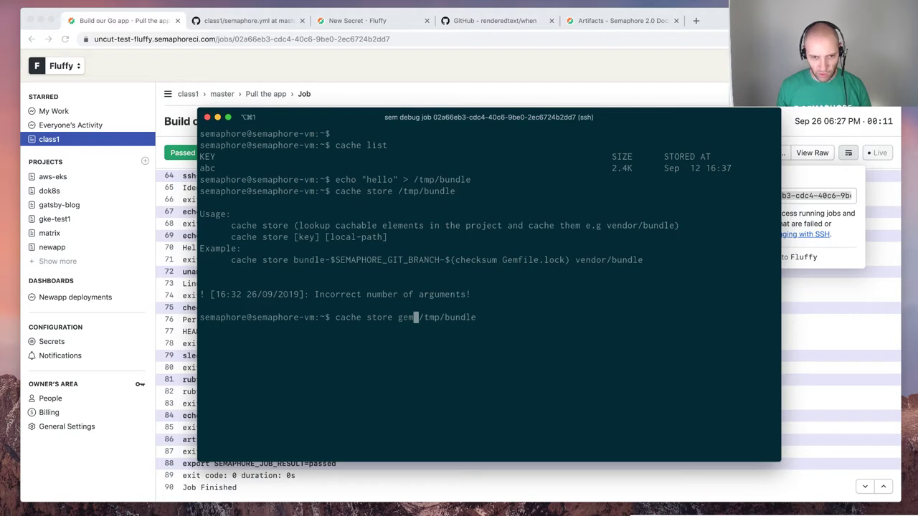